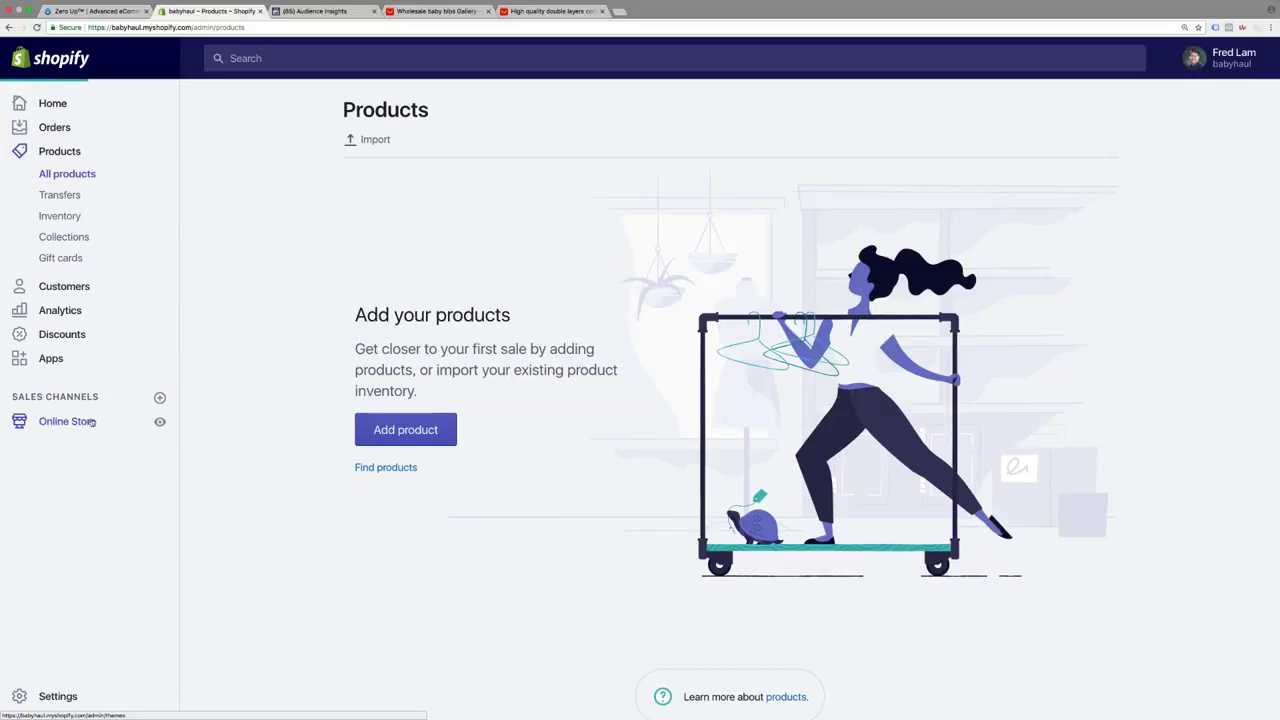
# Check the empty Pages list, return to Home, and search Google for 'timer' in a new tab
pyautogui.click(53, 375)
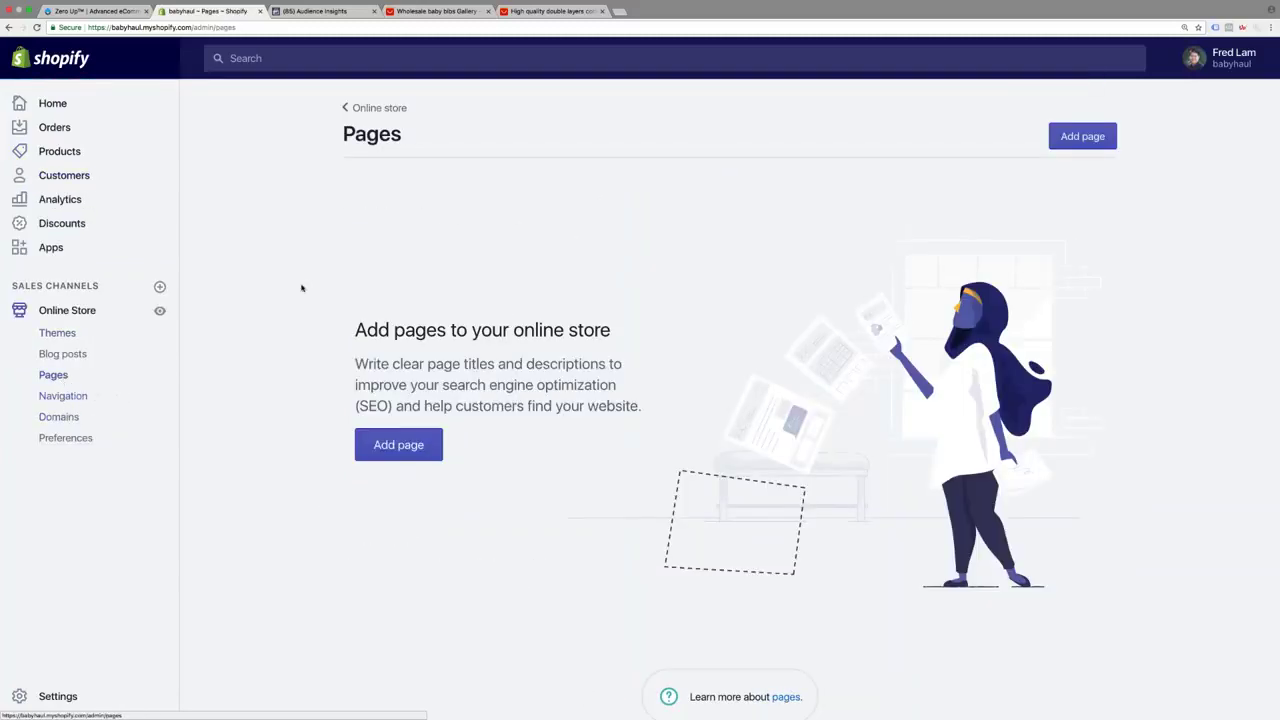
pyautogui.click(97, 113)
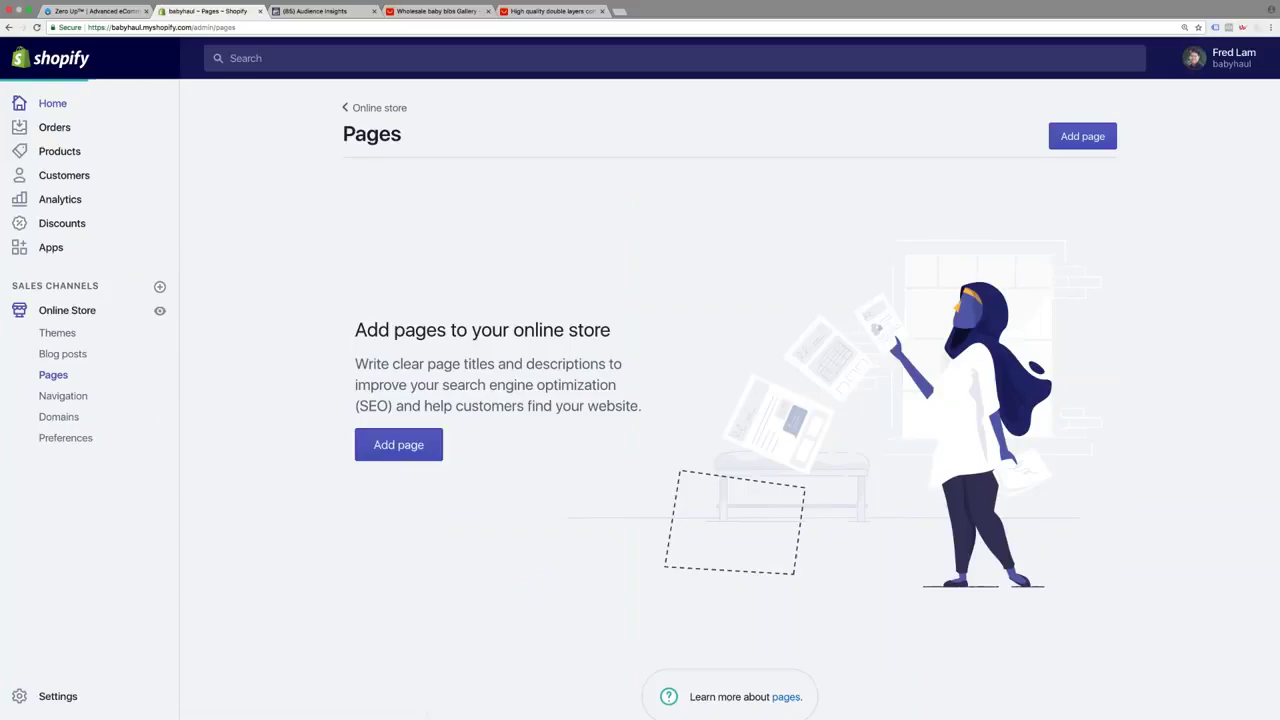
pyautogui.click(619, 11)
pyautogui.write('timer')
pyautogui.press('Return')
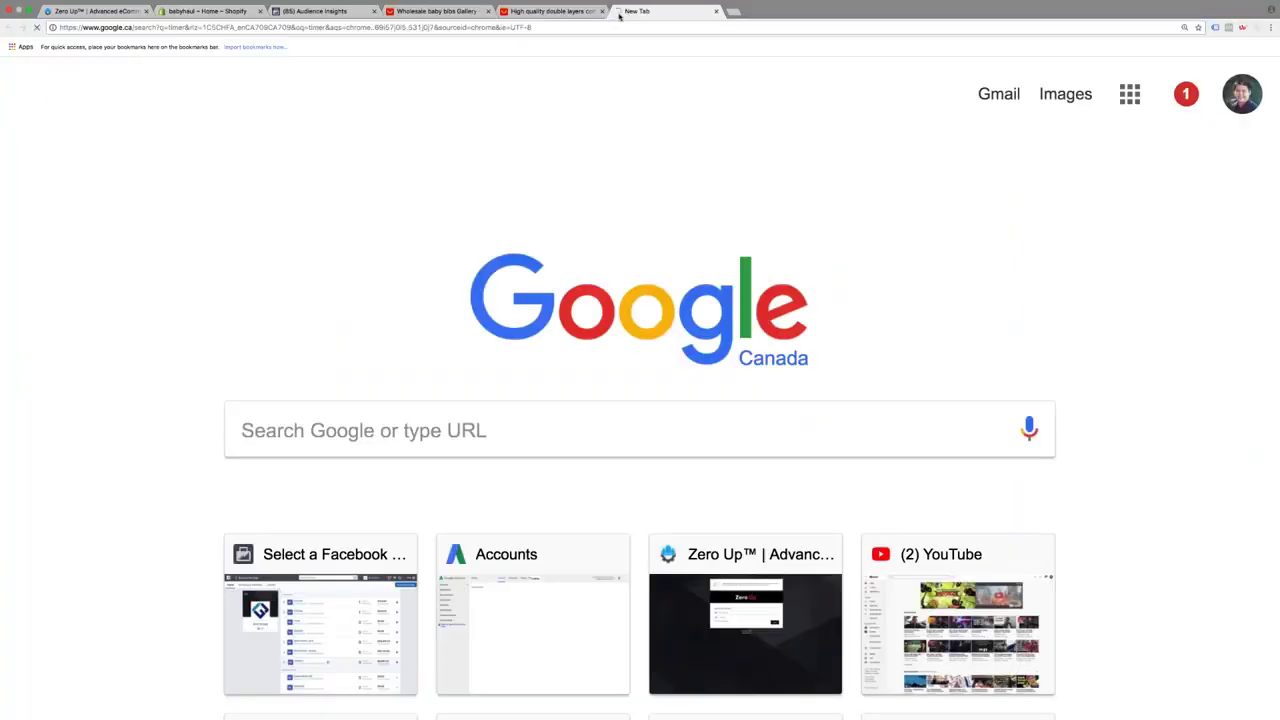
# Start Google's stopwatch from the timer results, then switch to the Zero Up tab
pyautogui.click(780, 285)
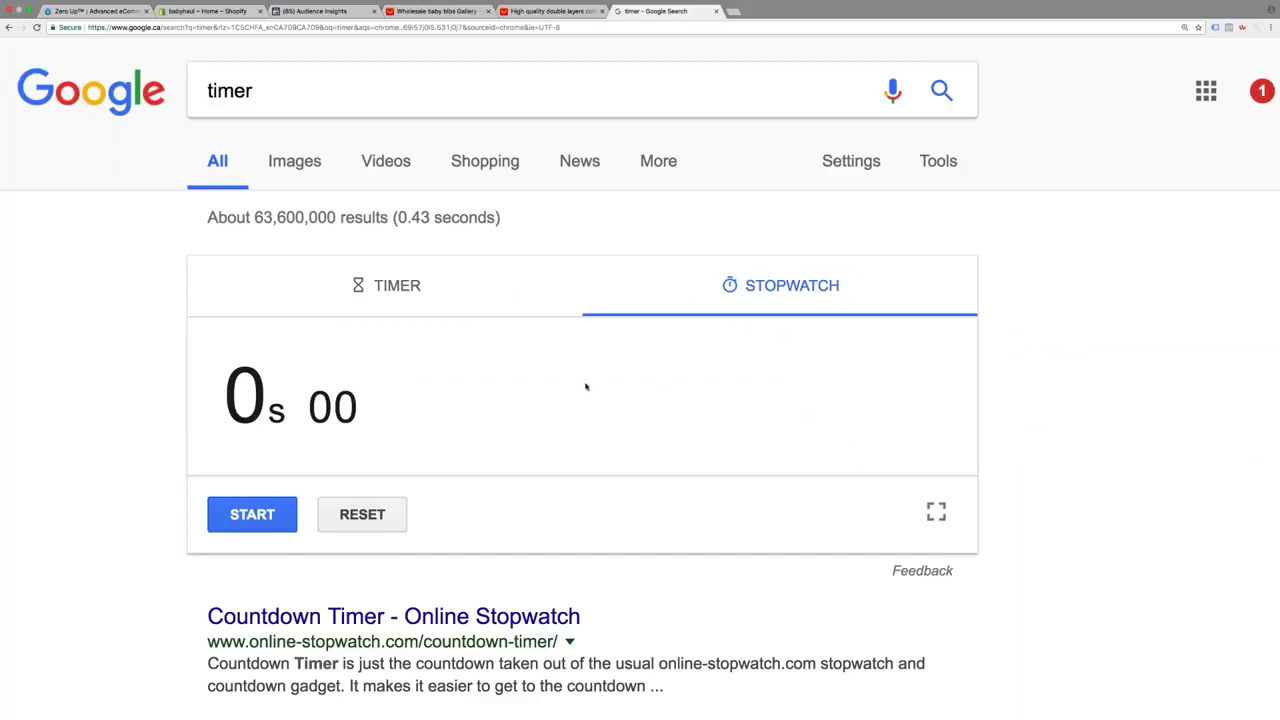
pyautogui.click(283, 514)
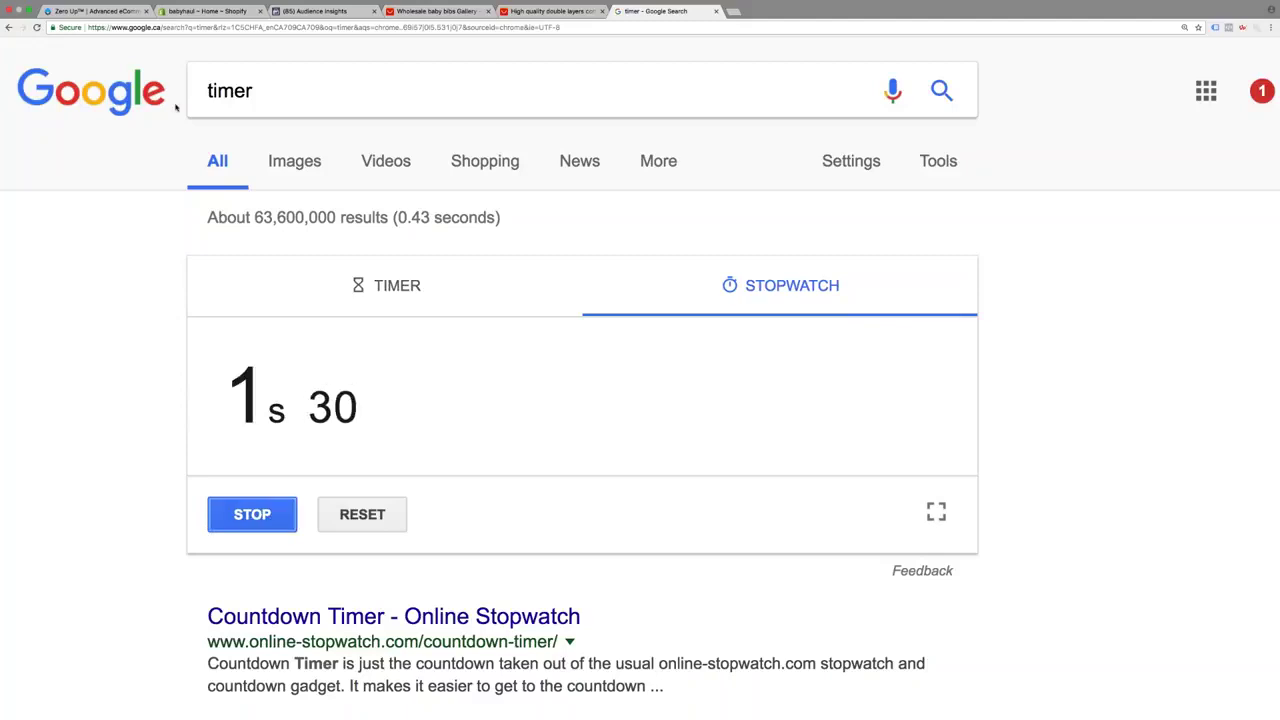
pyautogui.click(130, 14)
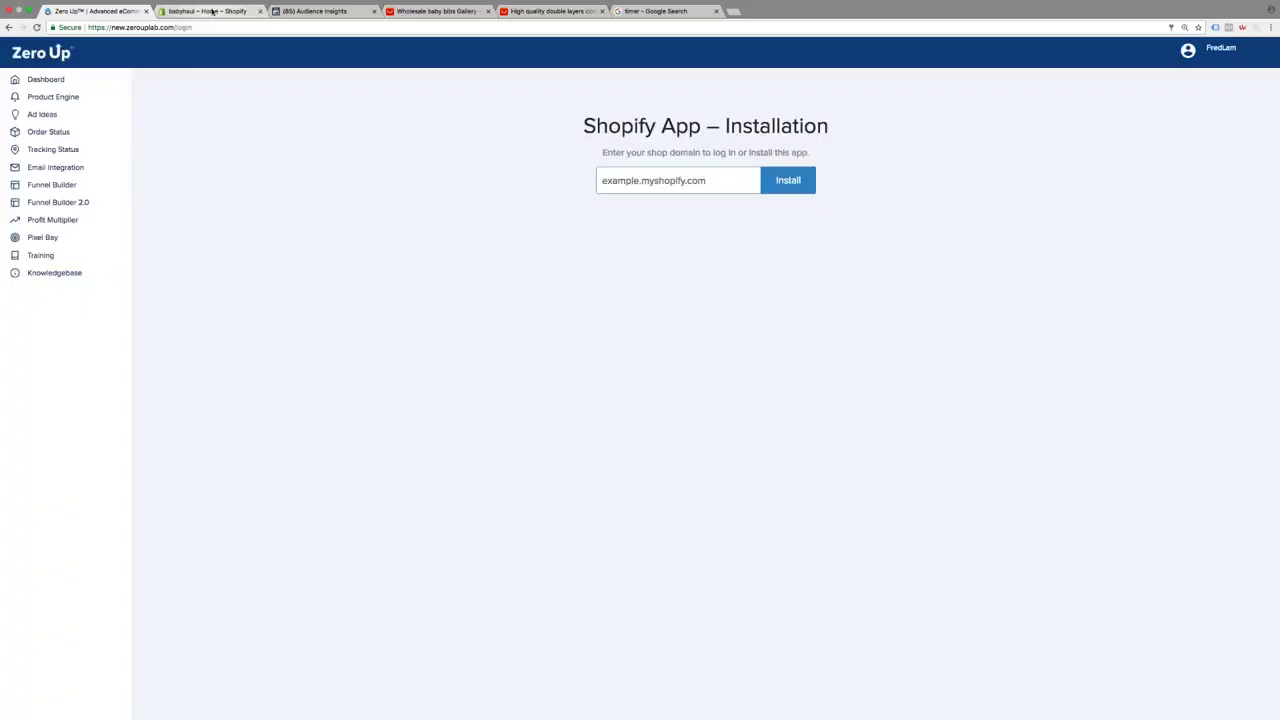
# Paste the babyhaul.myshopify.com domain into Zero Up and install the unlisted app on that store
pyautogui.click(212, 12)
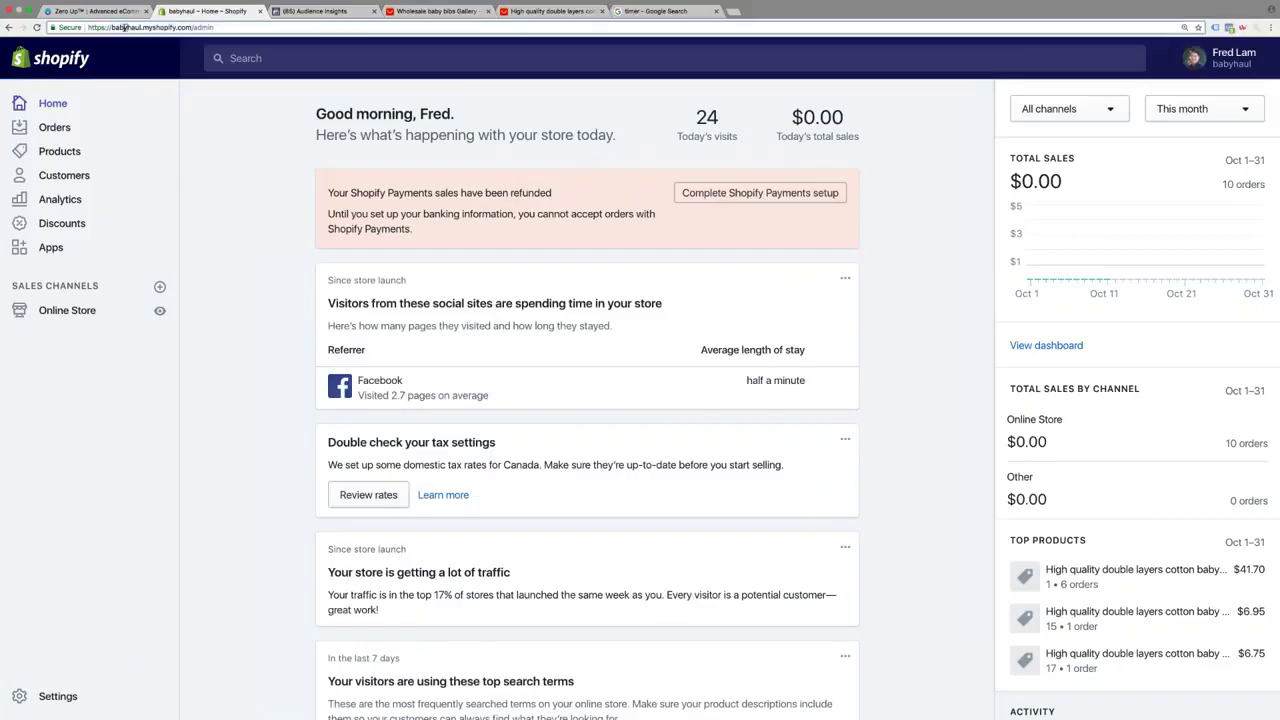
pyautogui.moveTo(111, 27); pyautogui.dragTo(191, 28)
pyautogui.hotkey('ctrl', 'c')
pyautogui.click(96, 12)
pyautogui.click(678, 180)
pyautogui.hotkey('ctrl', 'v')
pyautogui.click(799, 188)
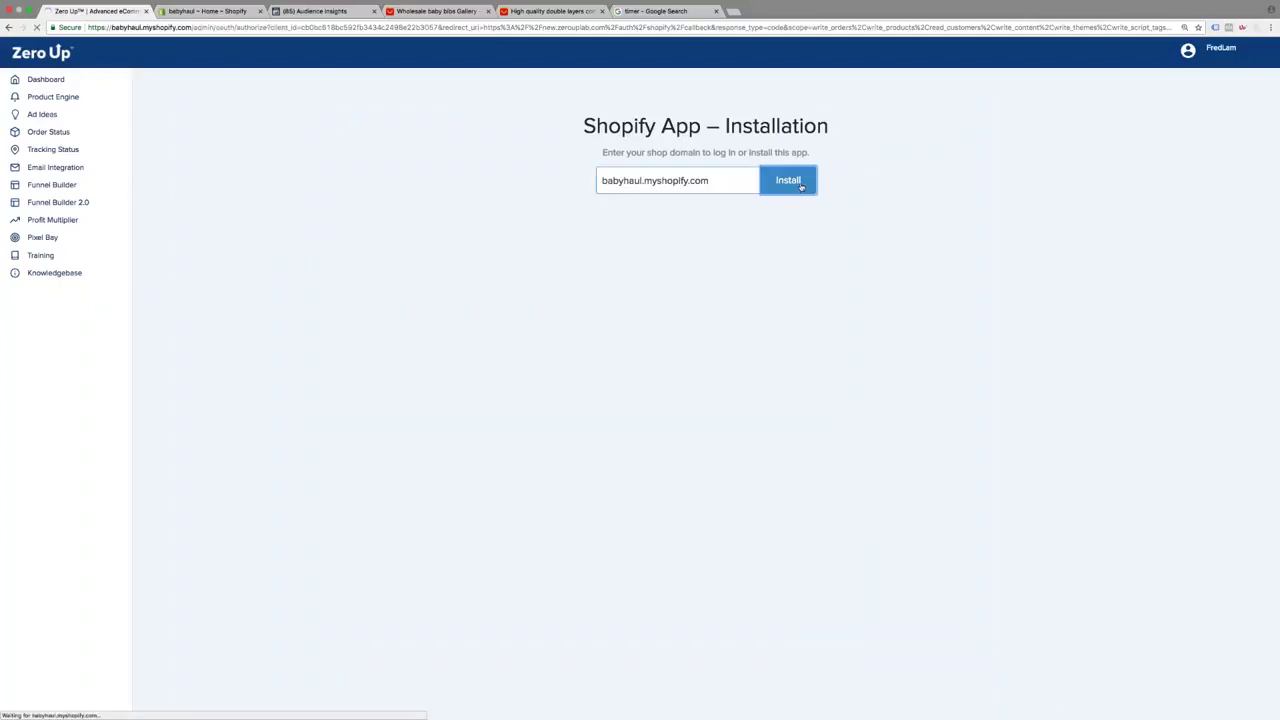
pyautogui.click(921, 643)
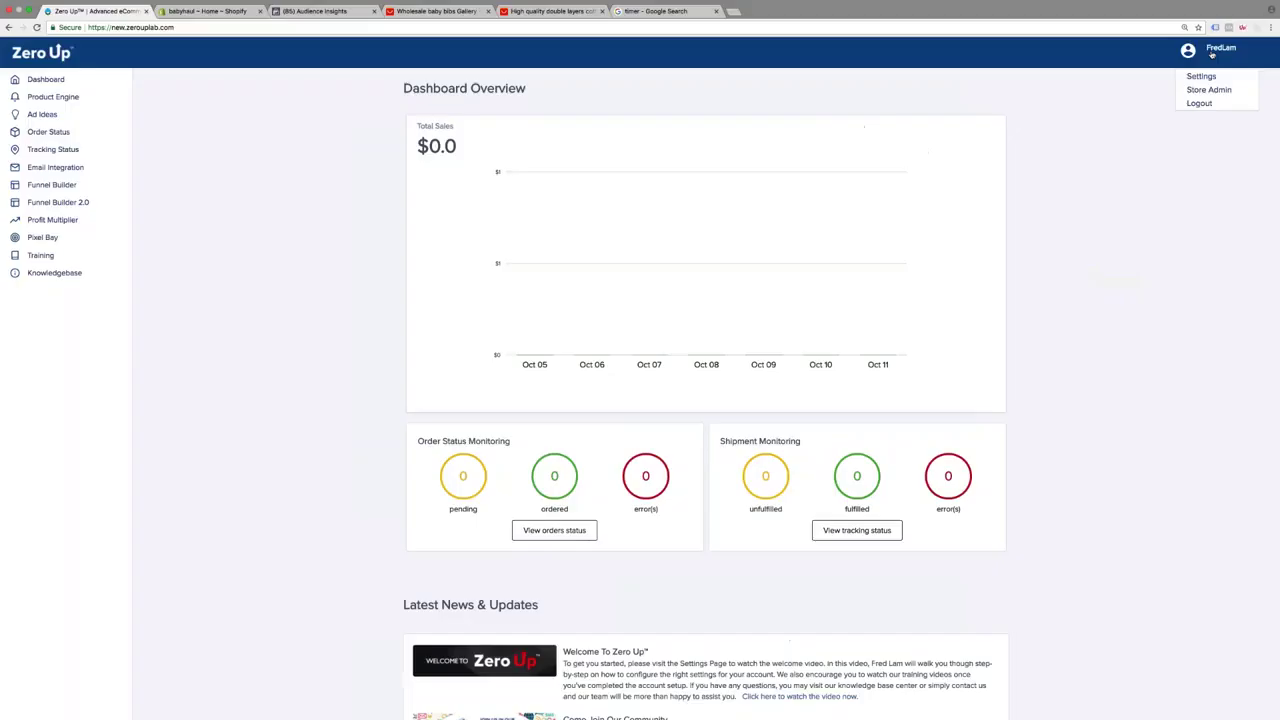
# Open Zero Up Settings from the account menu and launch the Site Wizard
pyautogui.click(1205, 77)
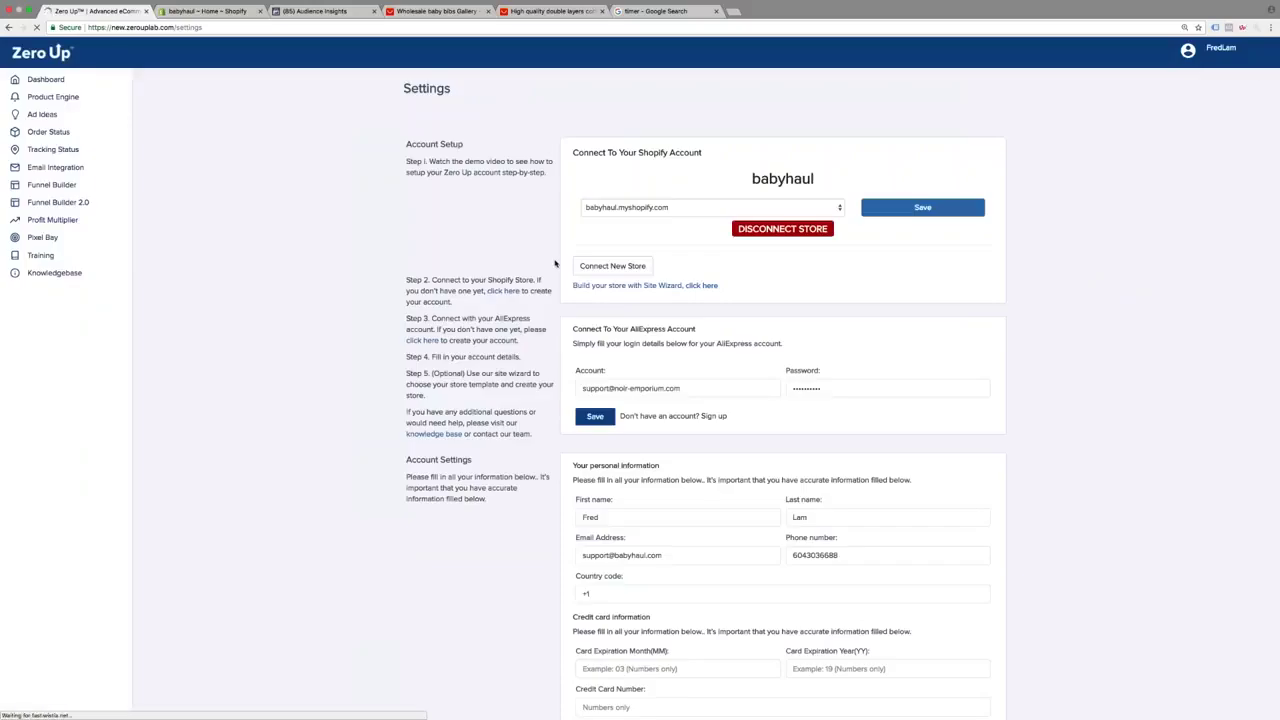
pyautogui.click(623, 289)
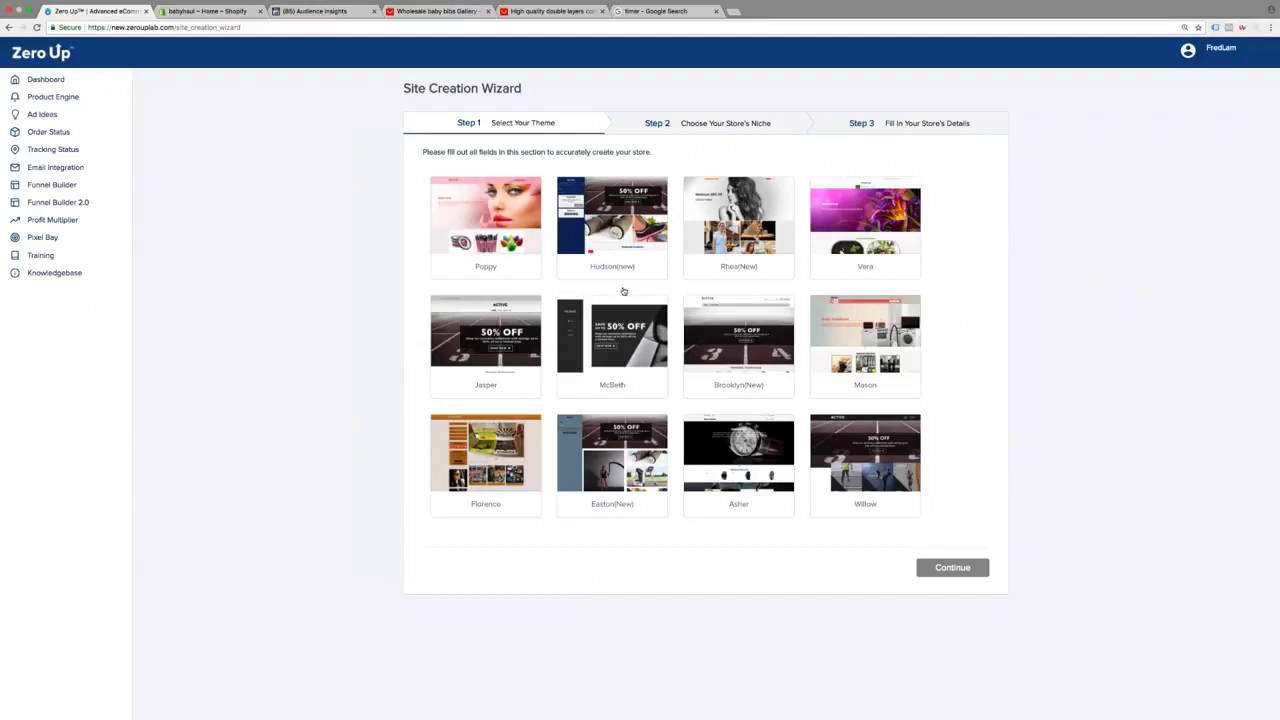
# Preview the Willow and Mason themes live, closing each preview afterwards
pyautogui.click(880, 444)
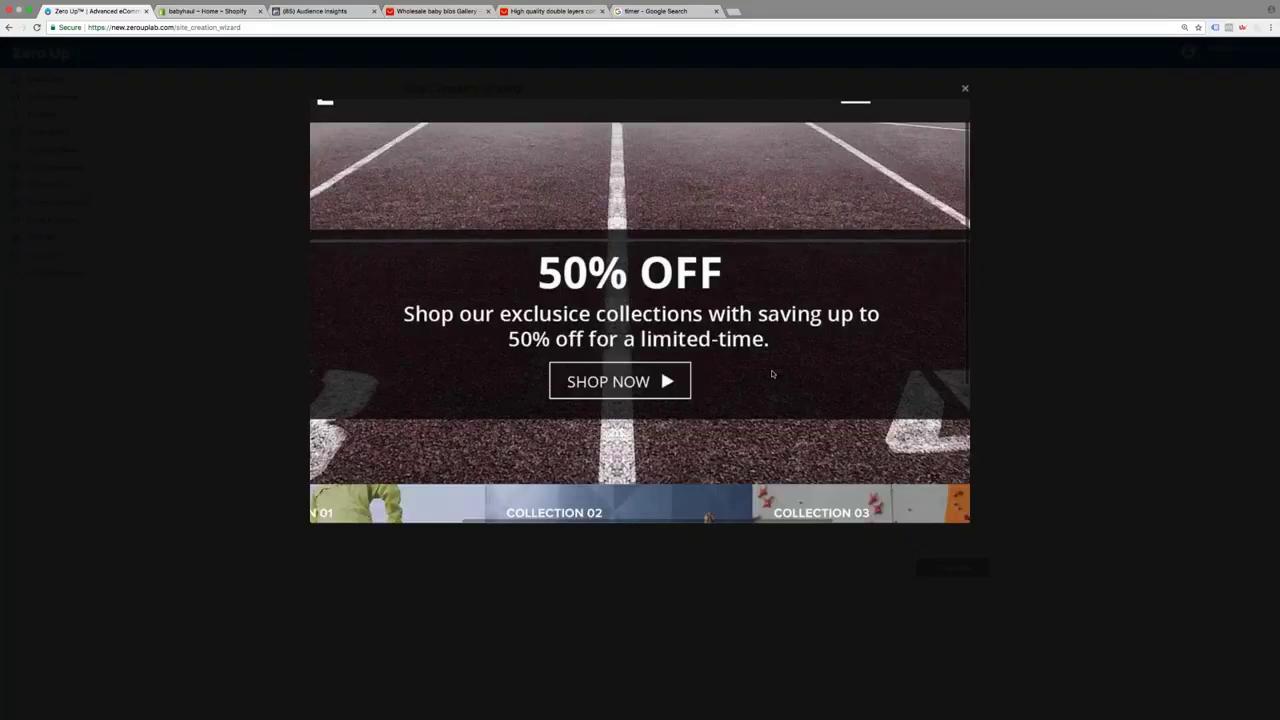
pyautogui.scroll(-3, 772, 374)
pyautogui.press('Escape')
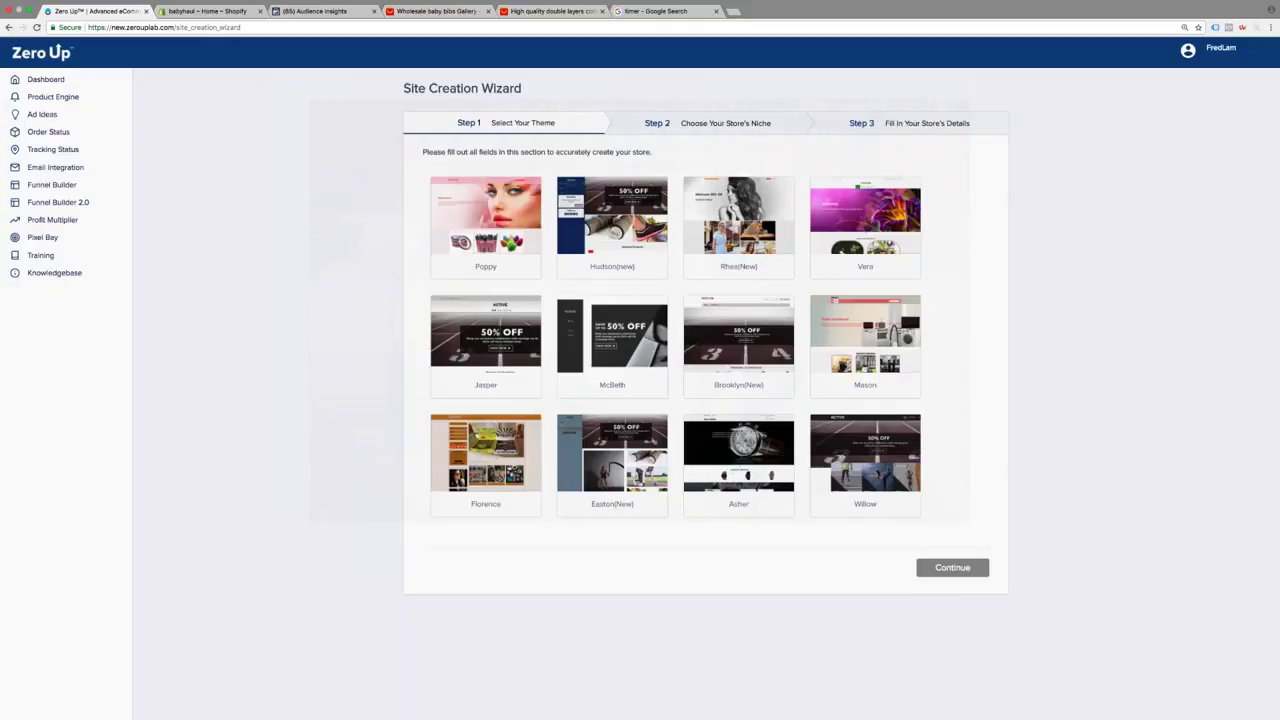
pyautogui.click(862, 325)
pyautogui.hscroll(3, 862, 325)
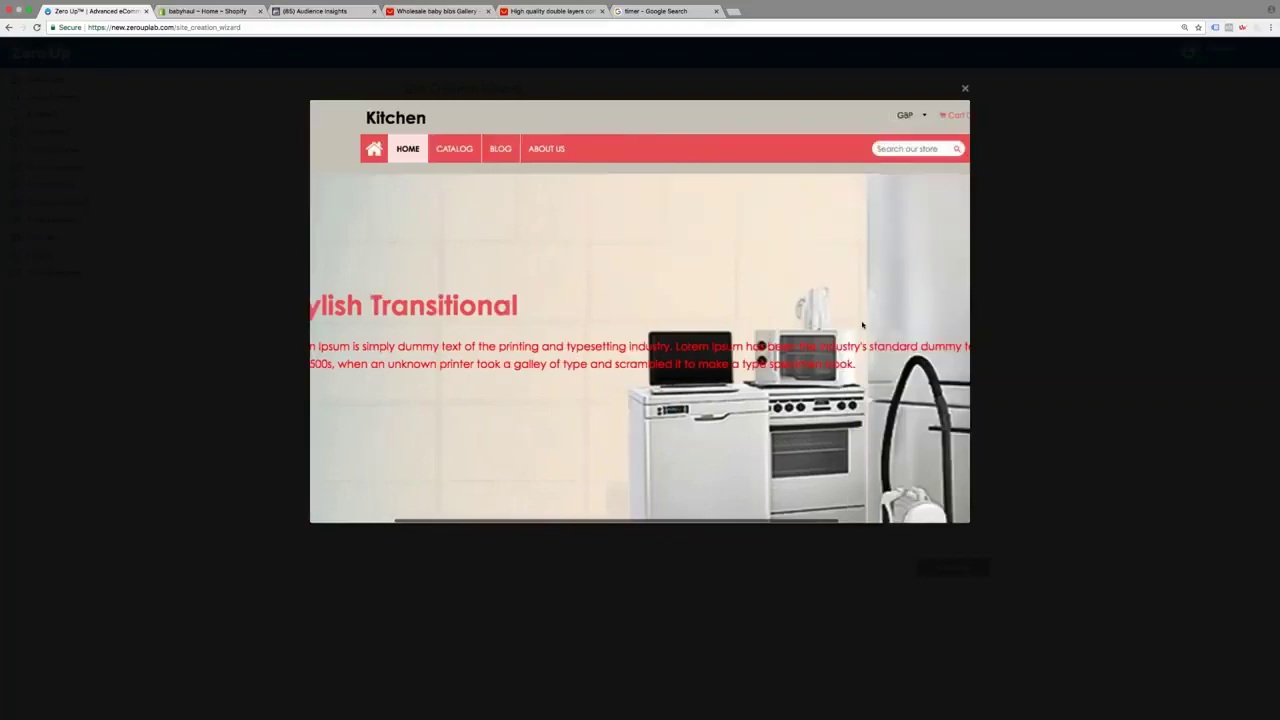
pyautogui.scroll(-3, 862, 325)
pyautogui.hscroll(-3, 862, 325)
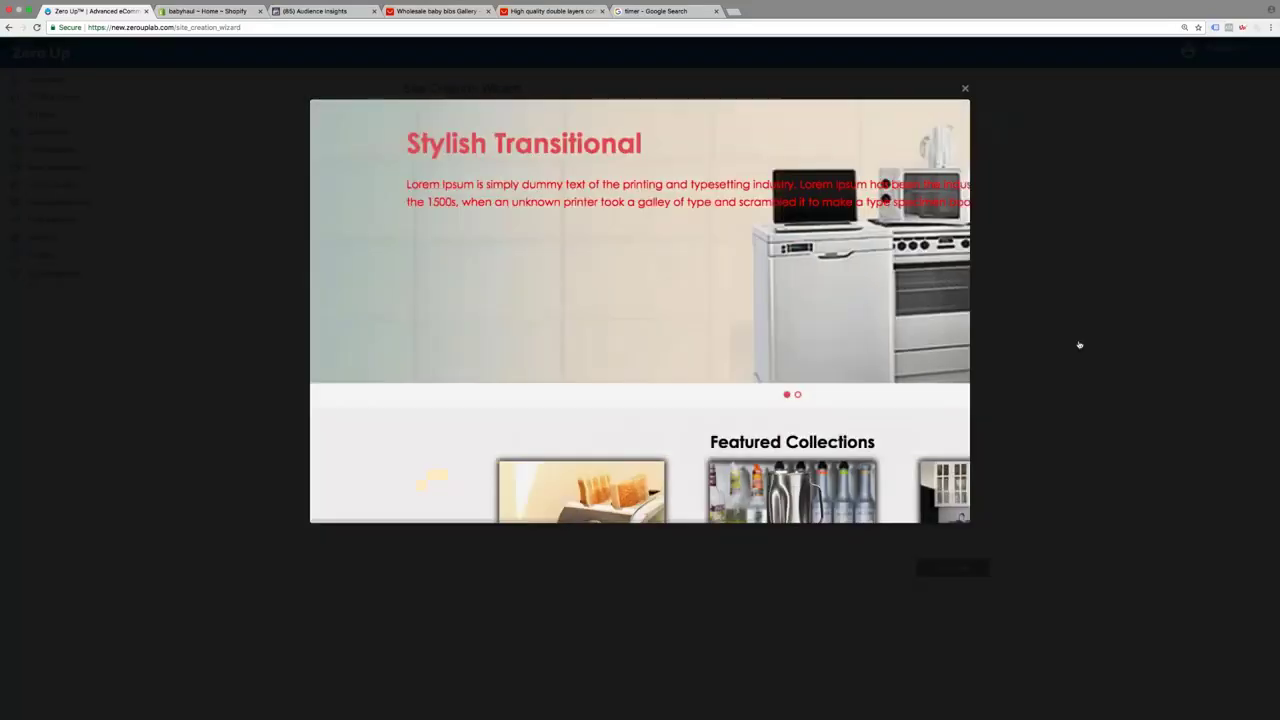
pyautogui.click(1080, 346)
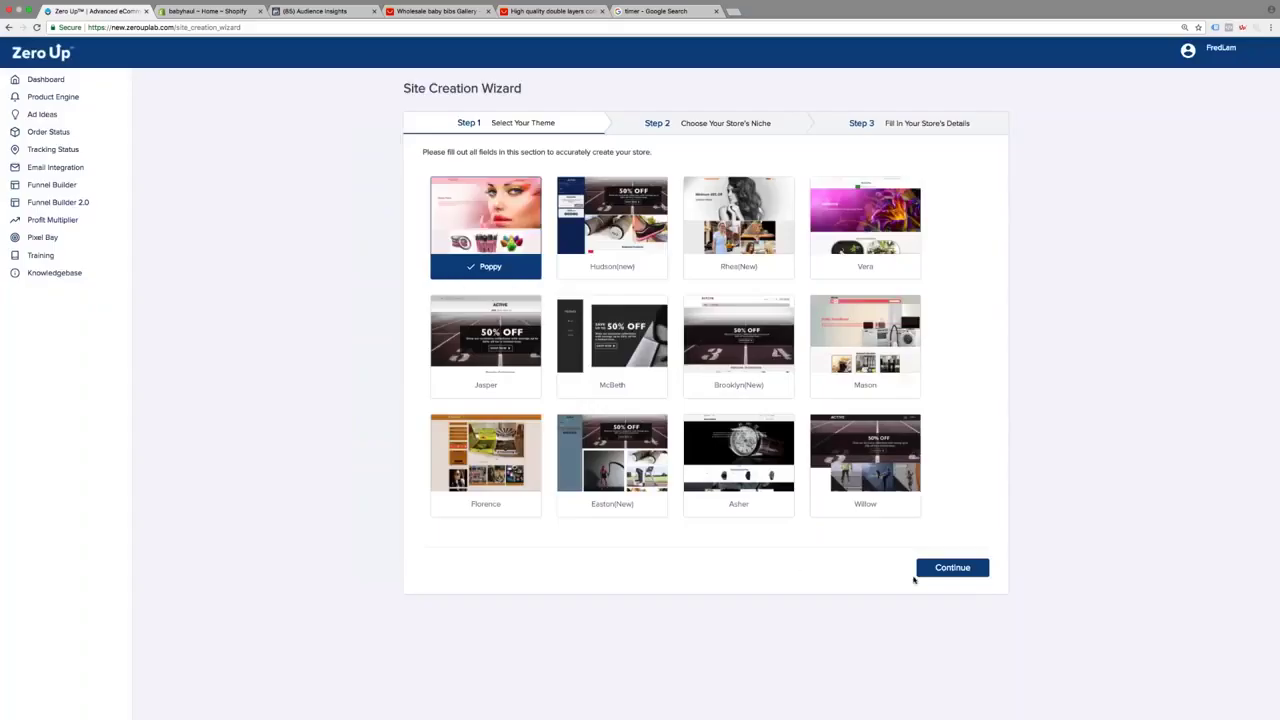
# Confirm the Poppy theme and scroll through the available store niches
pyautogui.click(925, 569)
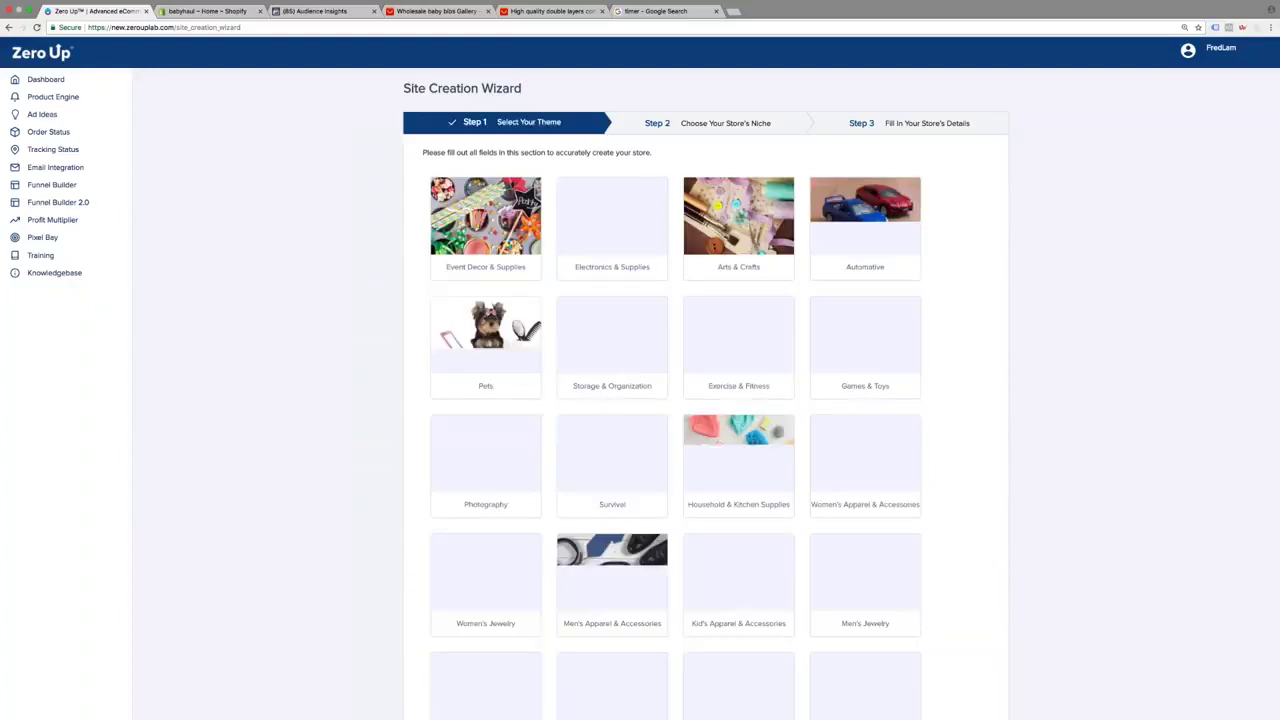
pyautogui.moveTo(738, 340)
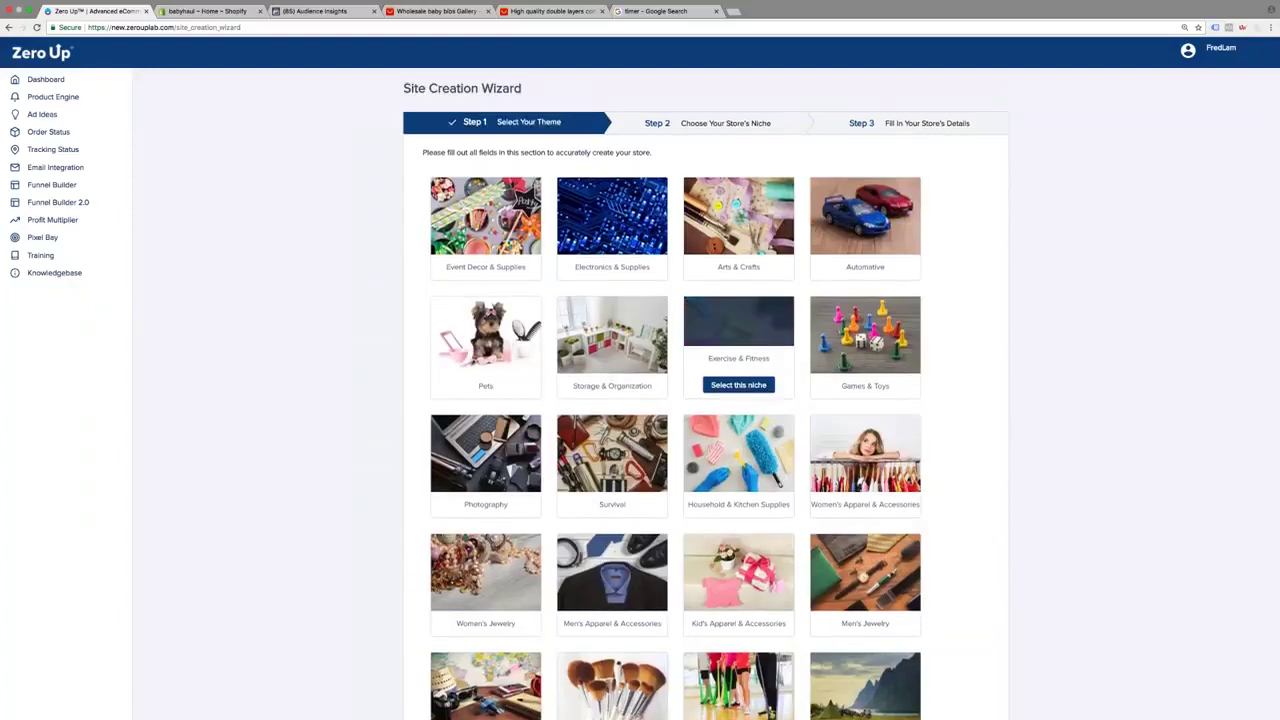
pyautogui.scroll(-1, 738, 340)
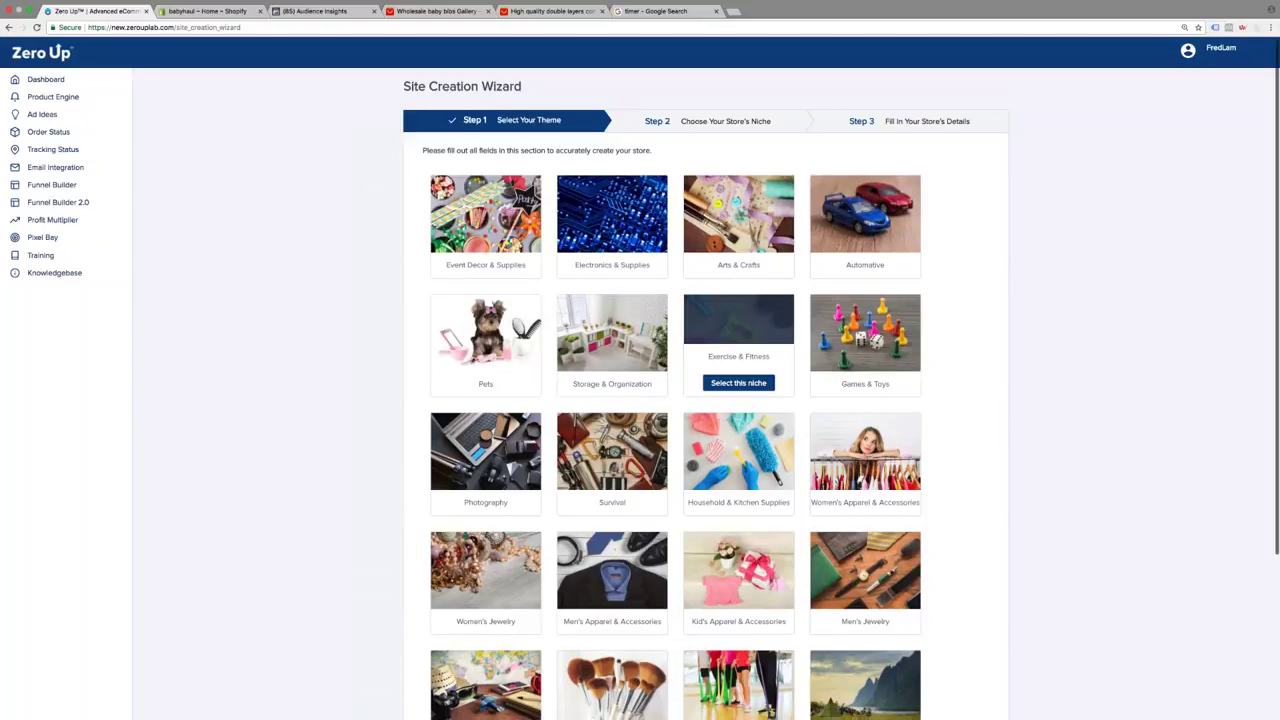
pyautogui.scroll(-1, 738, 340)
pyautogui.scroll(-4, 738, 340)
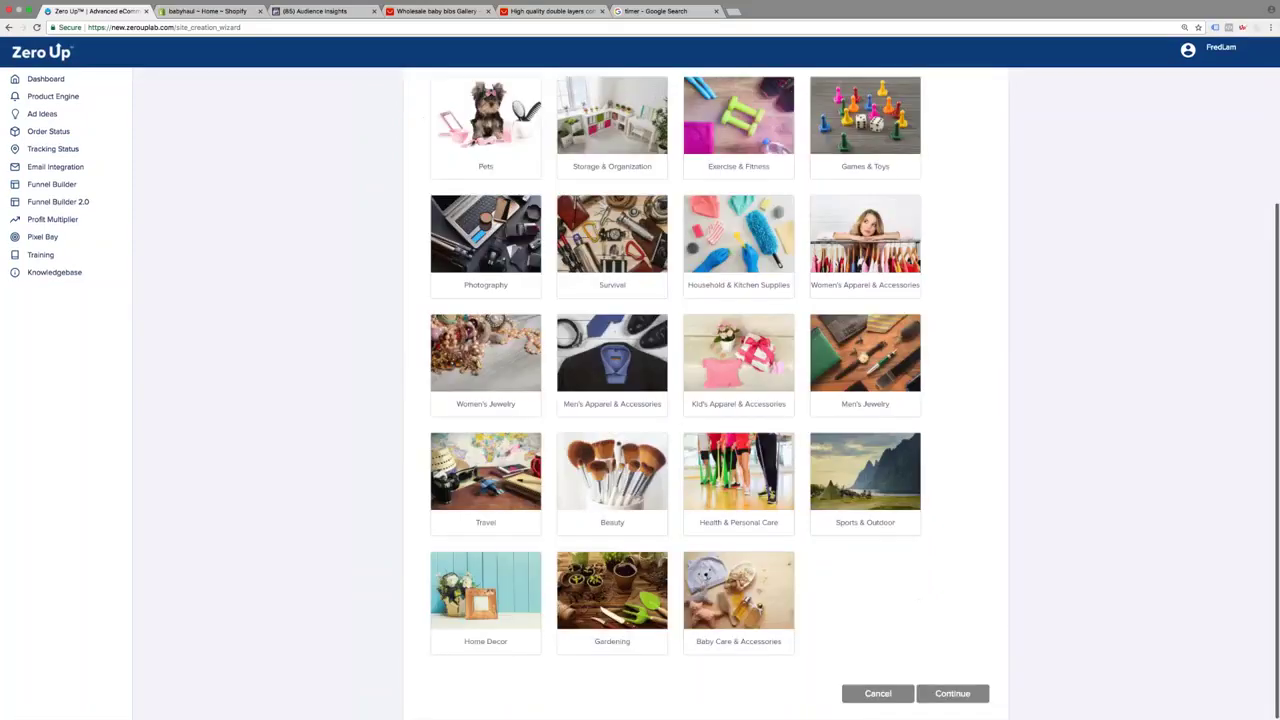
pyautogui.scroll(3, 738, 250)
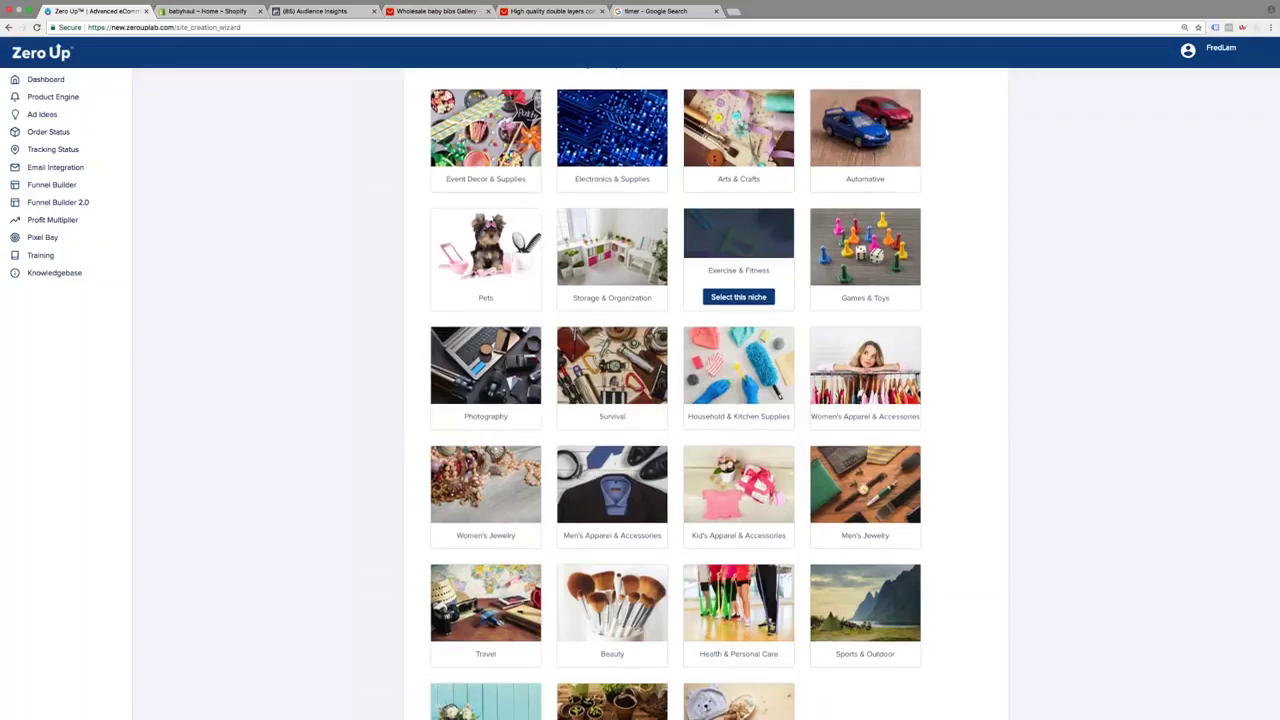
pyautogui.scroll(-1, 738, 250)
pyautogui.scroll(-2, 738, 255)
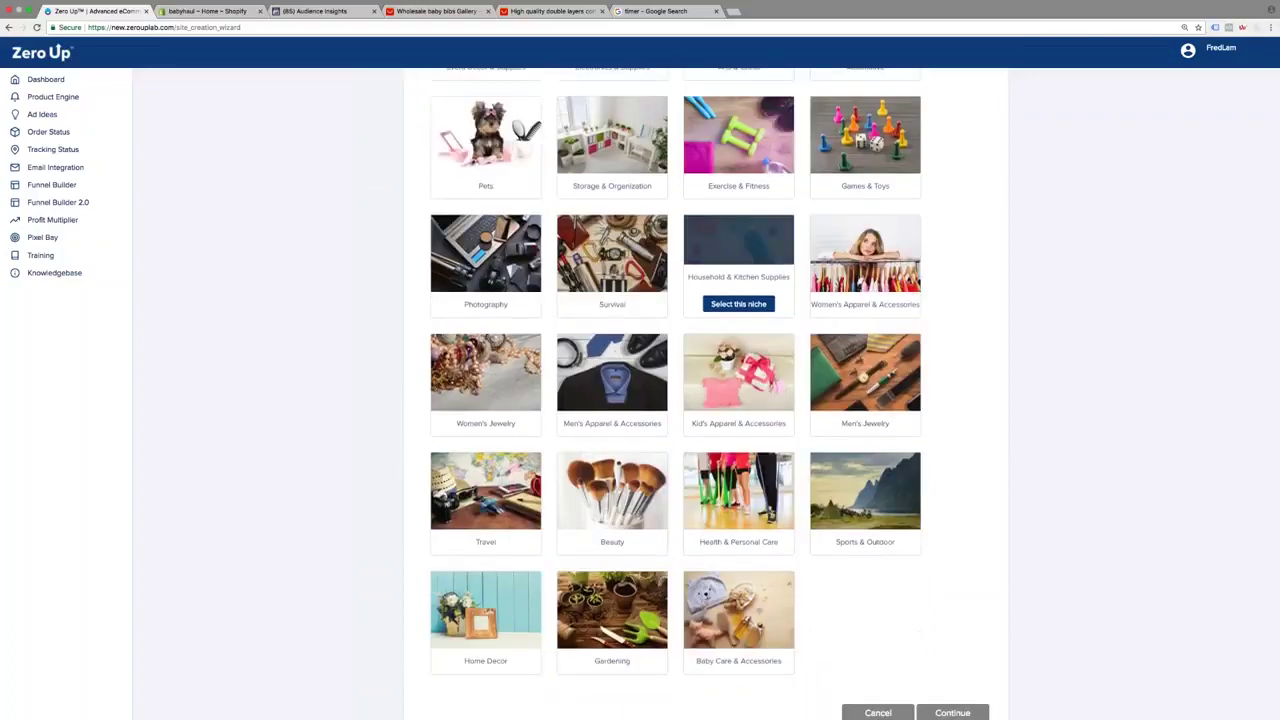
# Pick the Baby Care & Accessories niche and continue to the store details step
pyautogui.moveTo(844, 549)
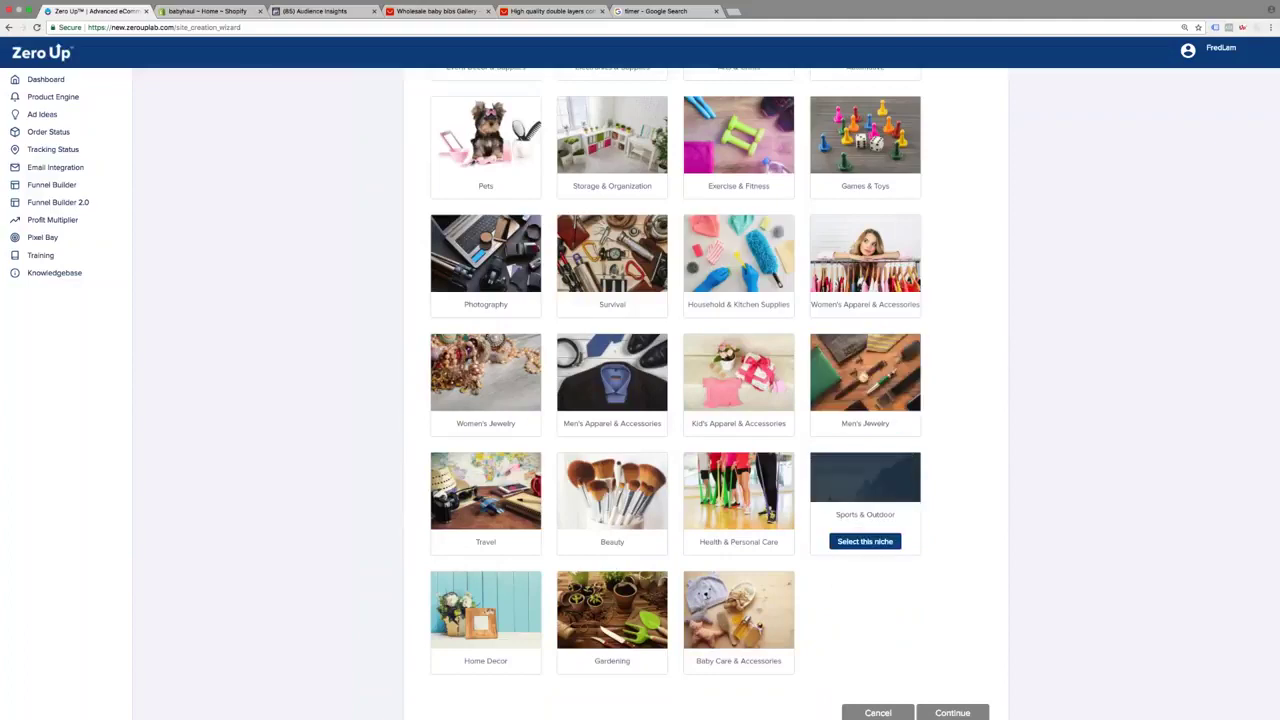
pyautogui.moveTo(738, 610)
pyautogui.click(738, 660)
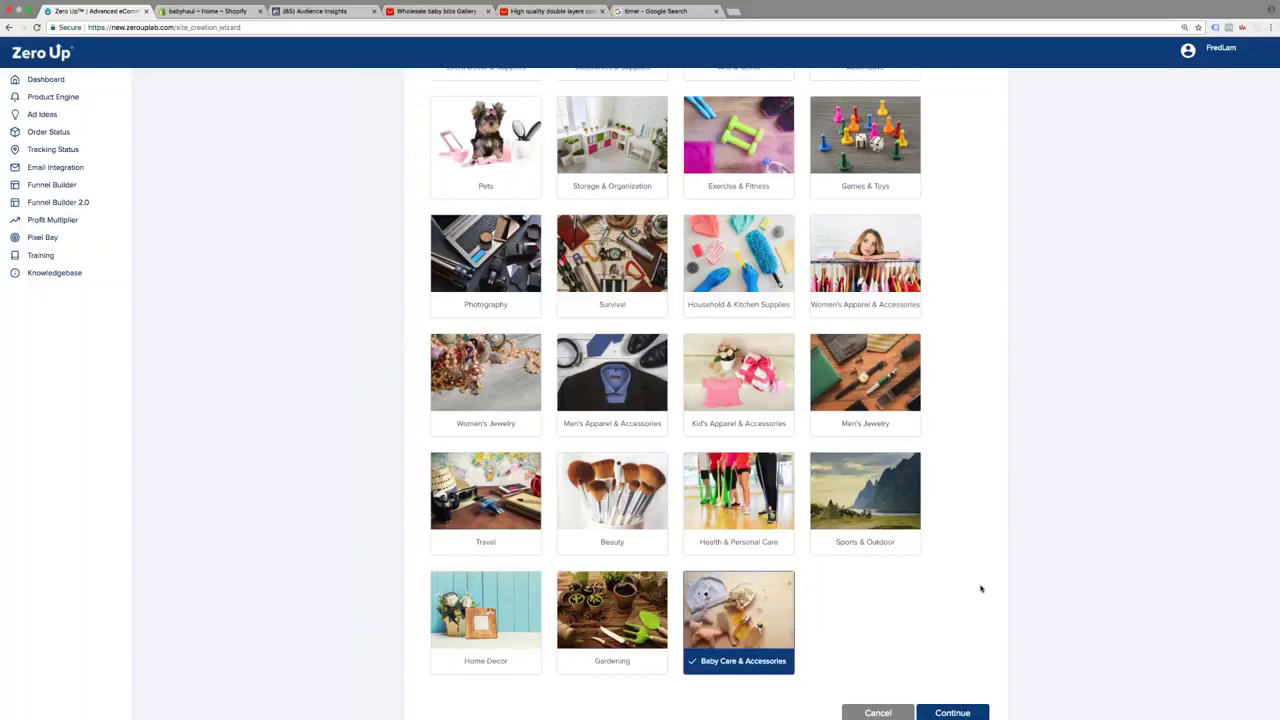
pyautogui.scroll(-1, 980, 589)
pyautogui.click(950, 694)
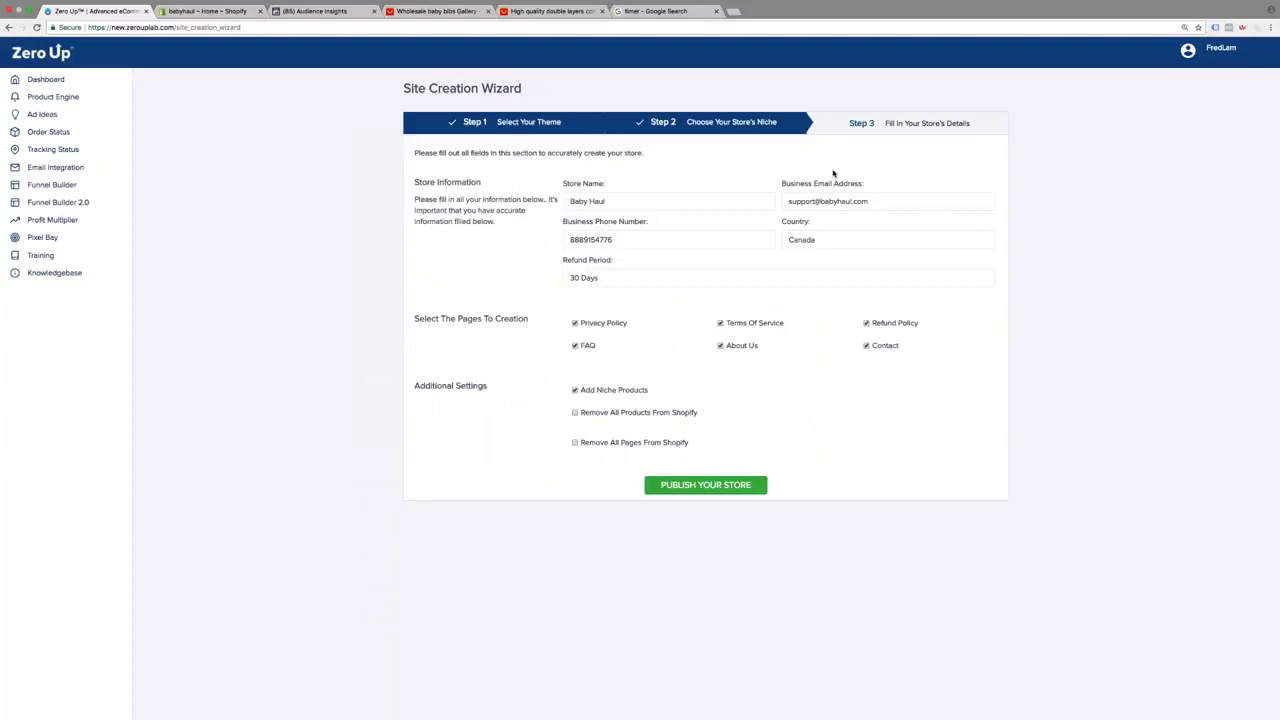
# Enter the store name Baby Haul, the business e-mail address and the phone number
pyautogui.tripleClick(588, 201)
pyautogui.write('Baby Husk')
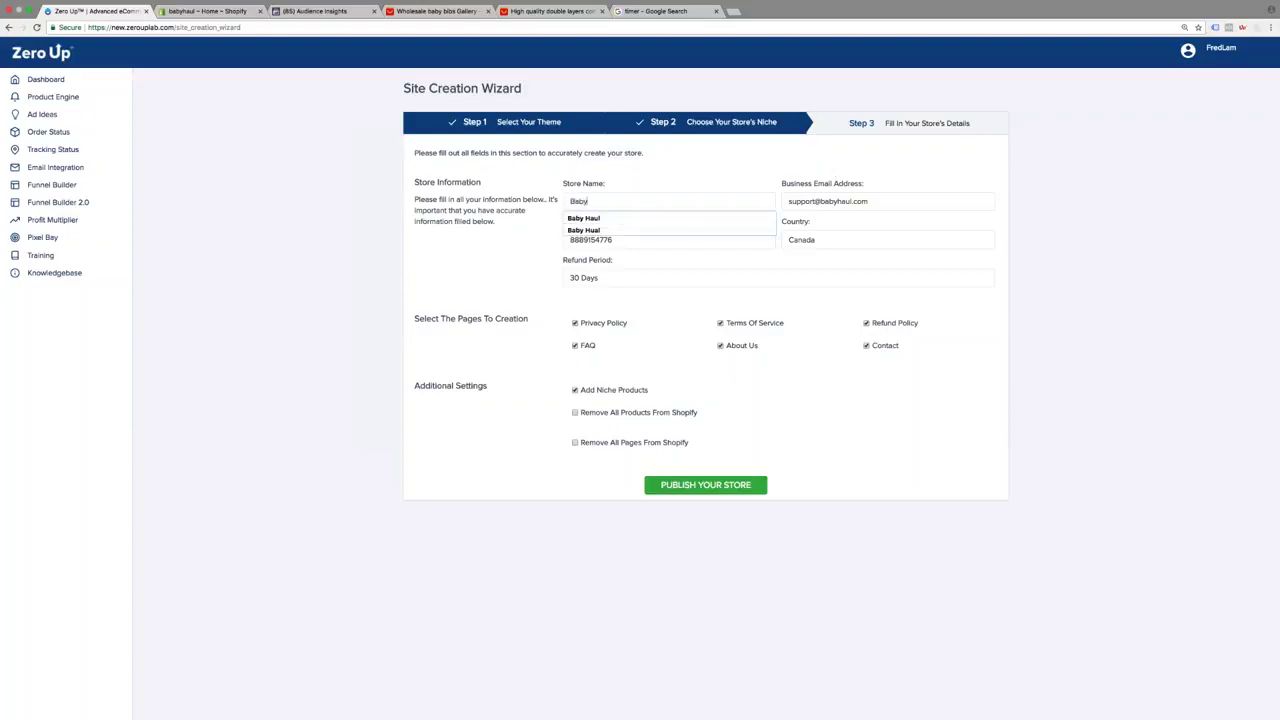
pyautogui.press('BackSpace')
pyautogui.press('BackSpace')
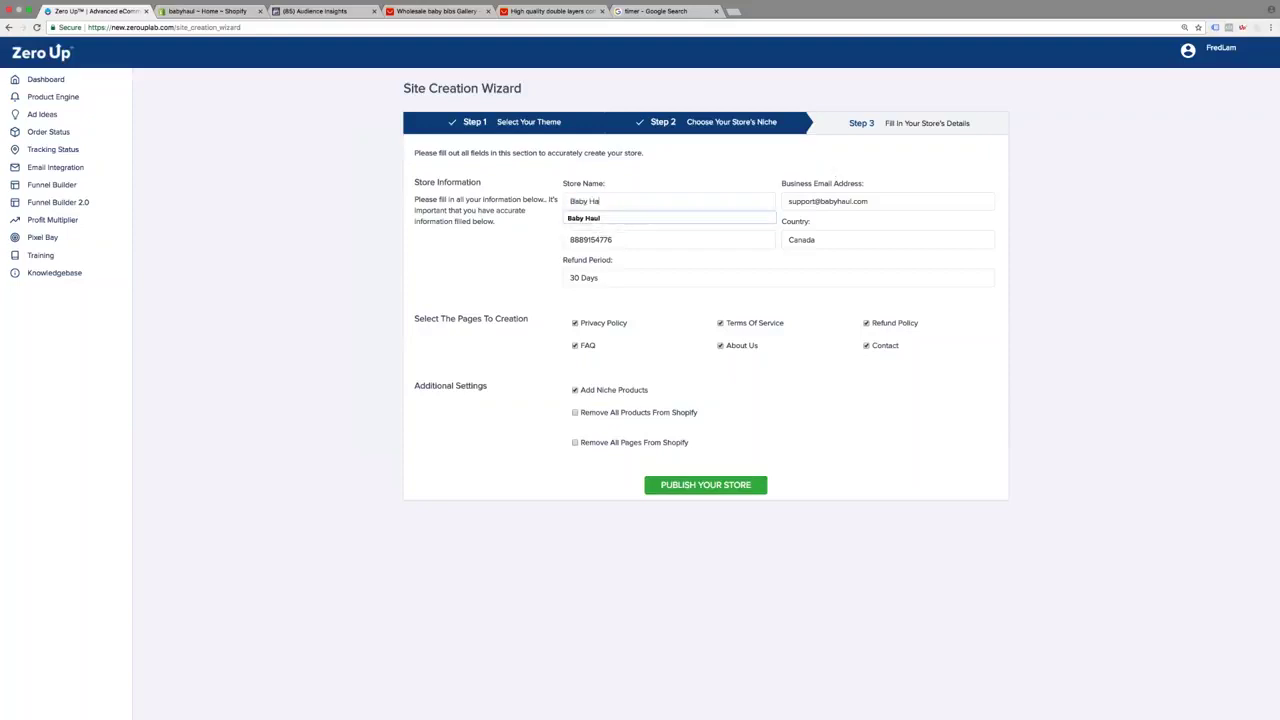
pyautogui.press('Tab')
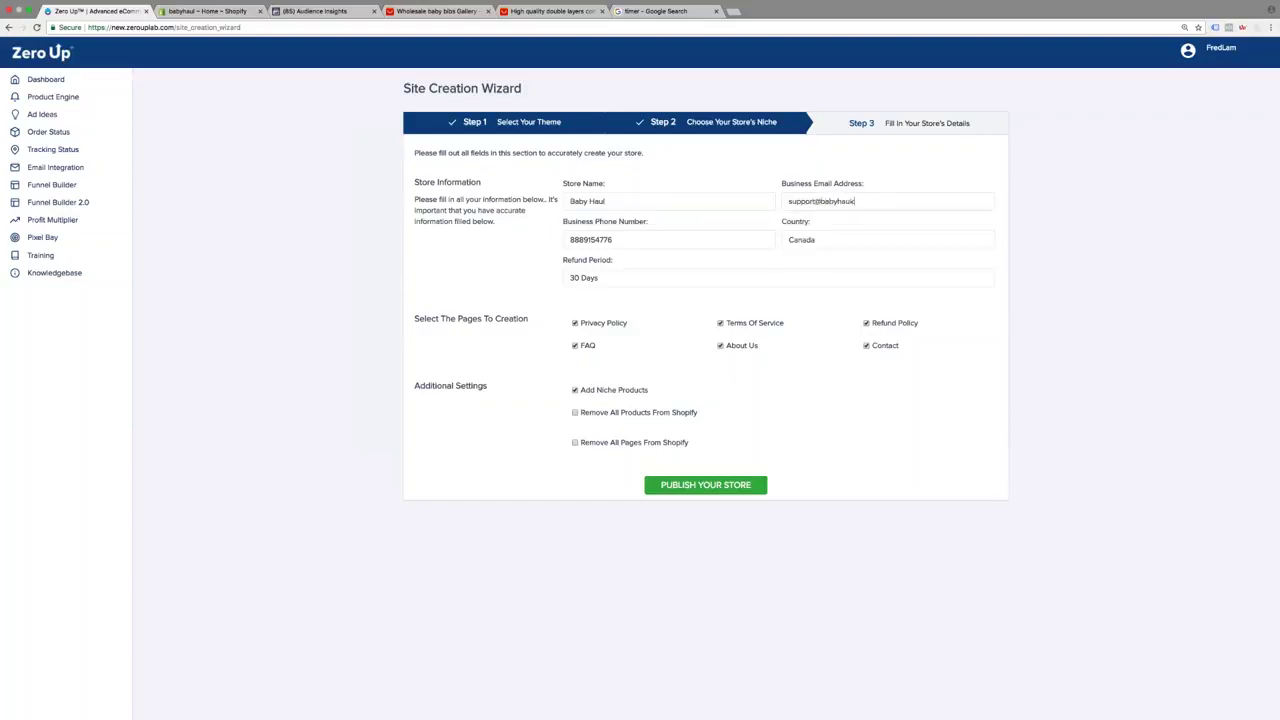
pyautogui.press('Tab')
# Set country to Canada and refund period to 30 Days, then publish the store
pyautogui.press('Tab')
pyautogui.write('Canada')
pyautogui.press('Tab')
pyautogui.write('30 Days')
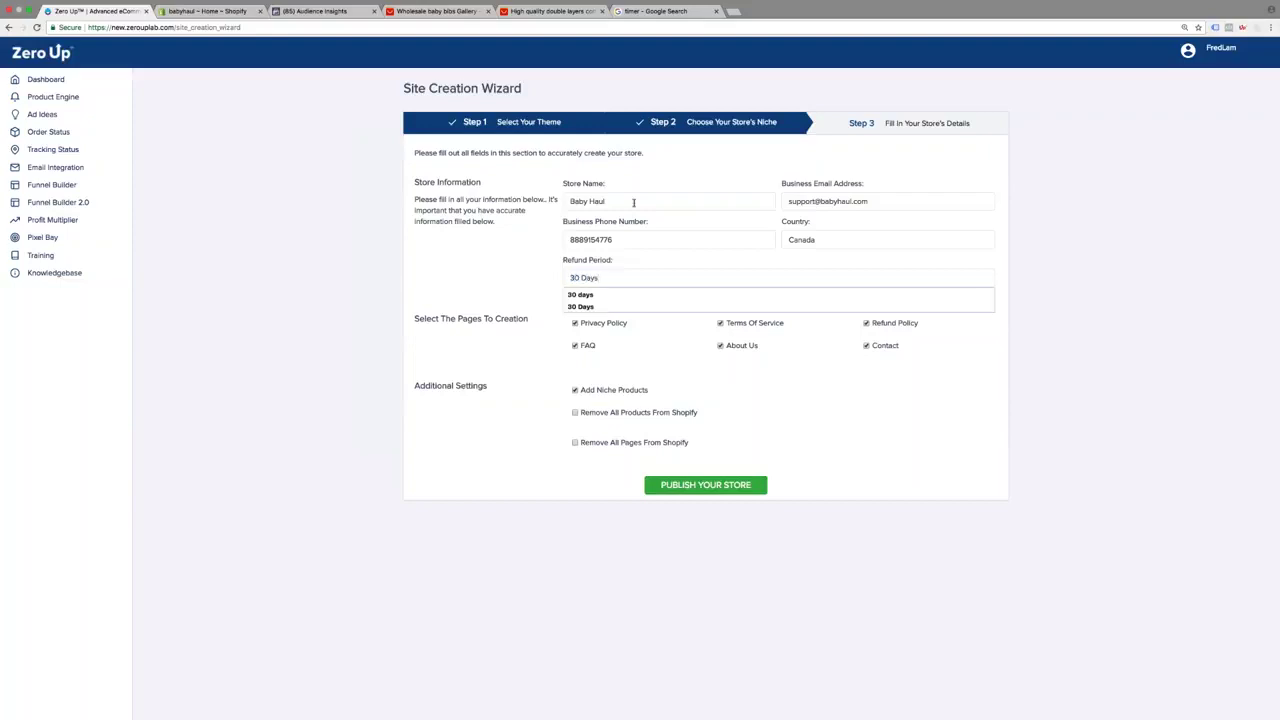
pyautogui.press('Escape')
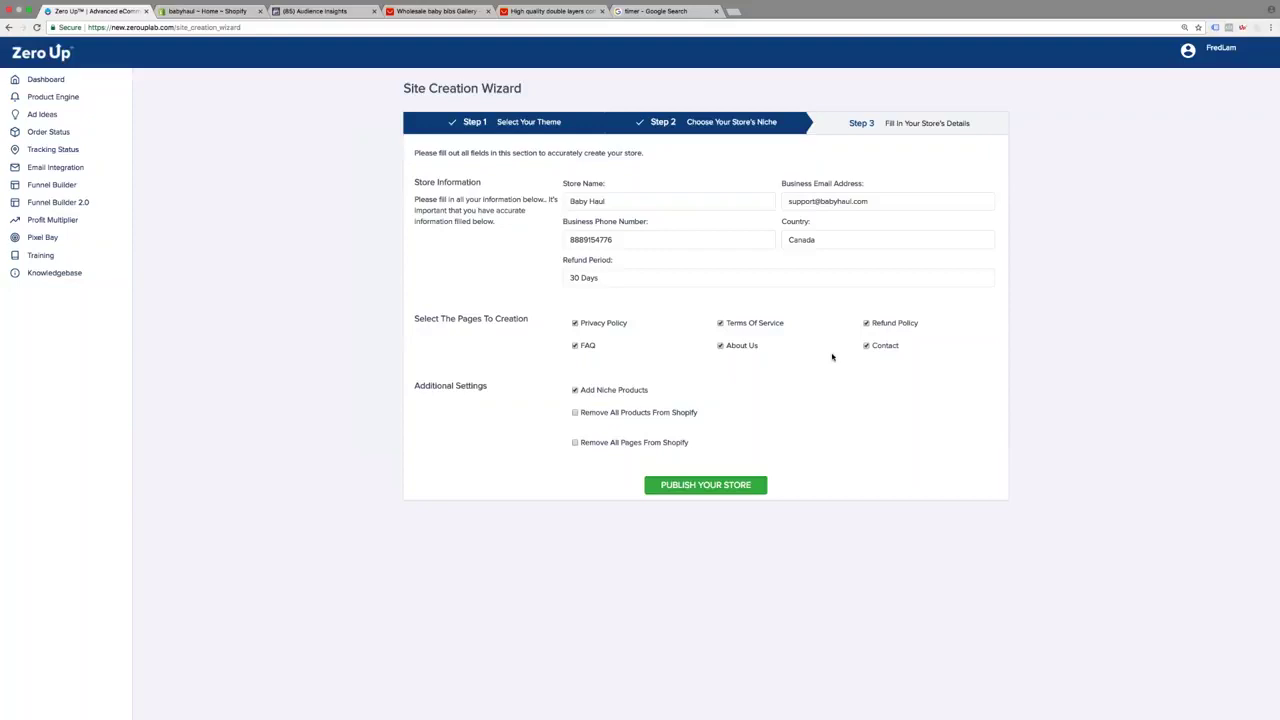
pyautogui.click(705, 485)
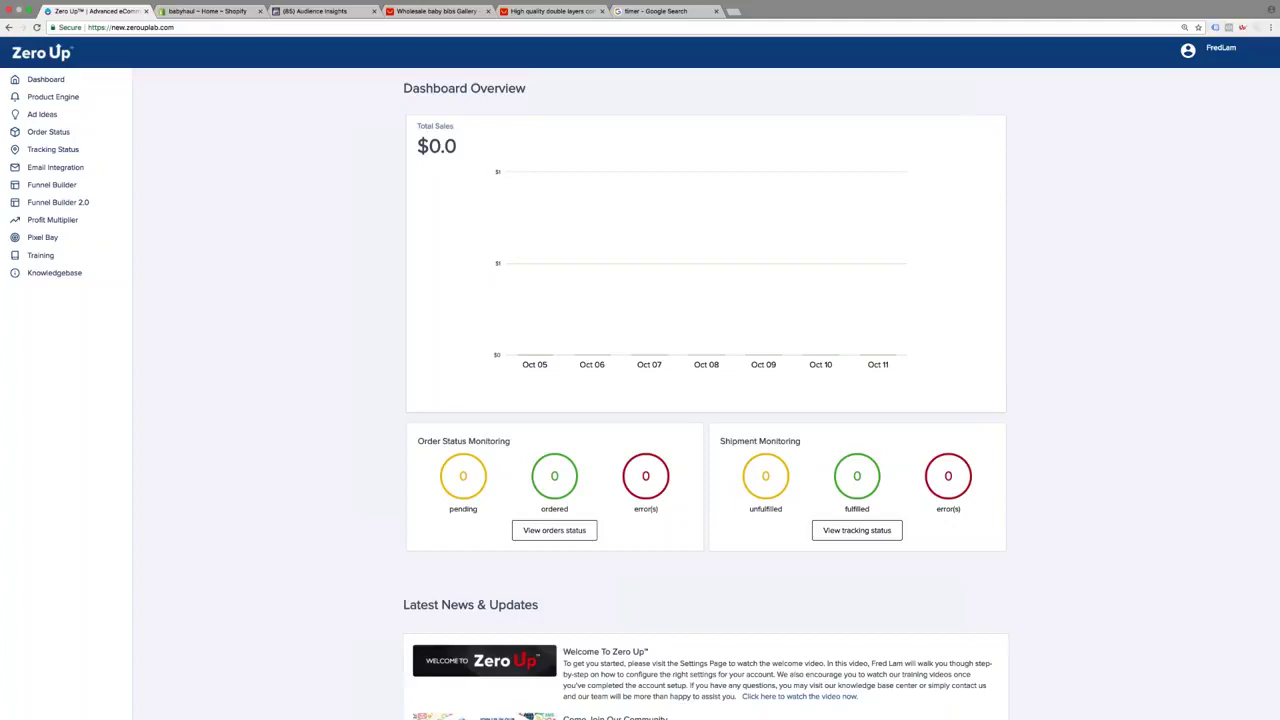
# View the live Baby Haul storefront, scrolling through it, then return to the Shopify admin
pyautogui.click(209, 12)
pyautogui.click(158, 309)
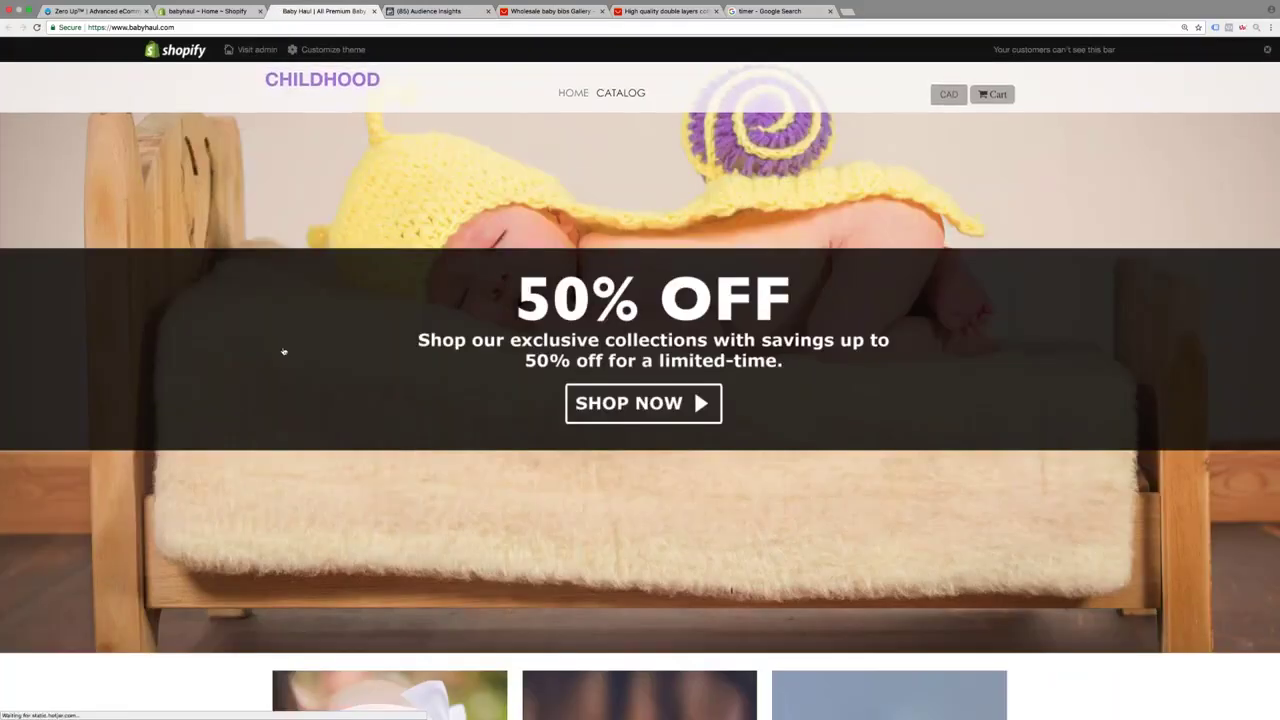
pyautogui.scroll(-1, 284, 351)
pyautogui.scroll(-4, 284, 351)
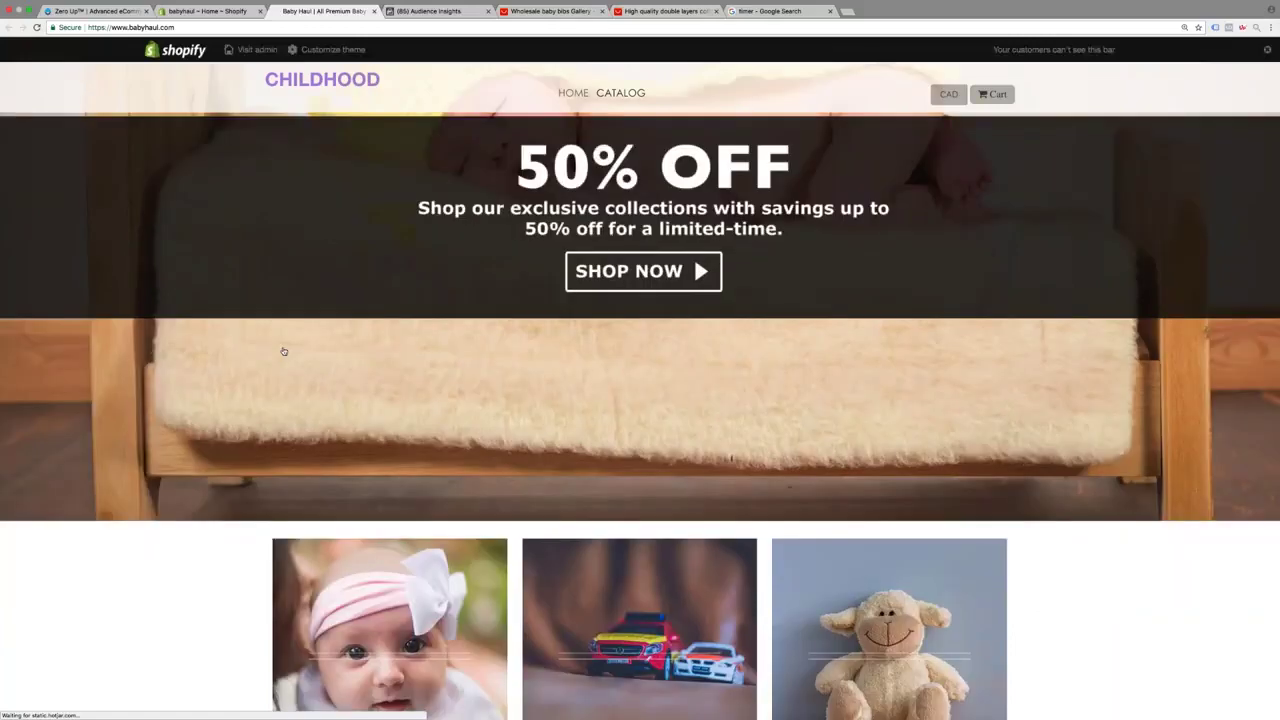
pyautogui.scroll(4, 284, 351)
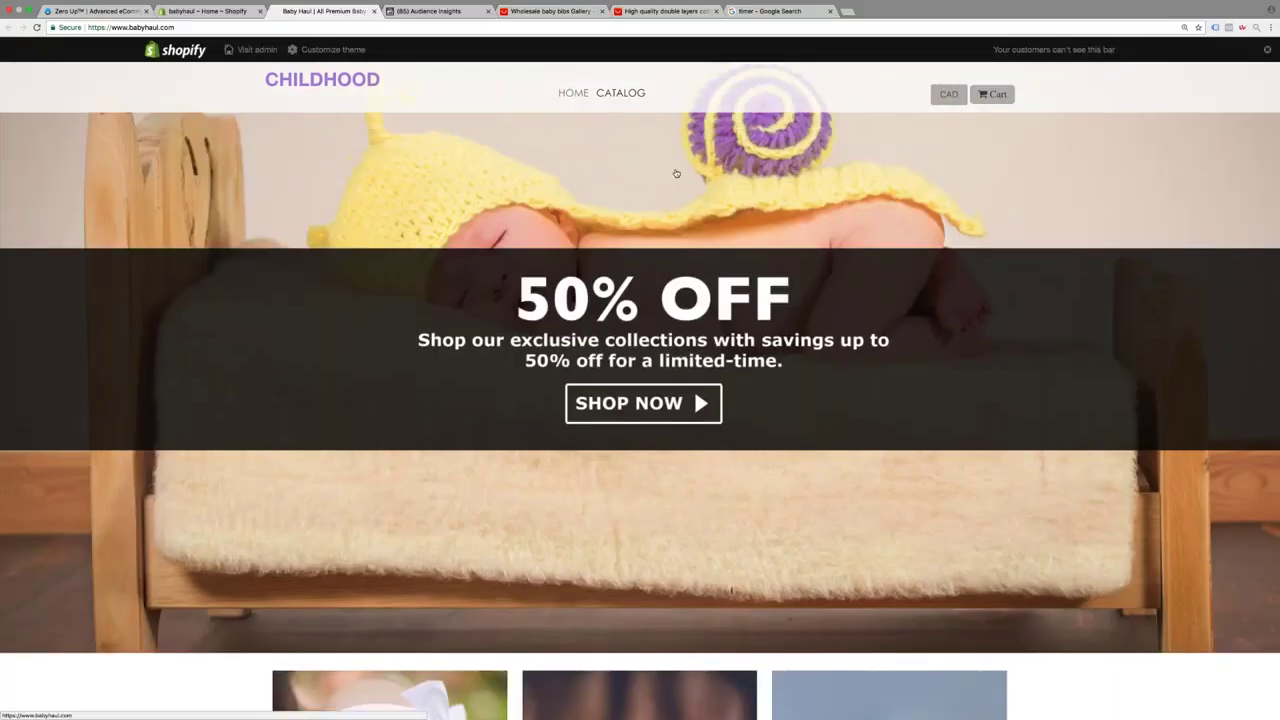
pyautogui.scroll(-7, 676, 174)
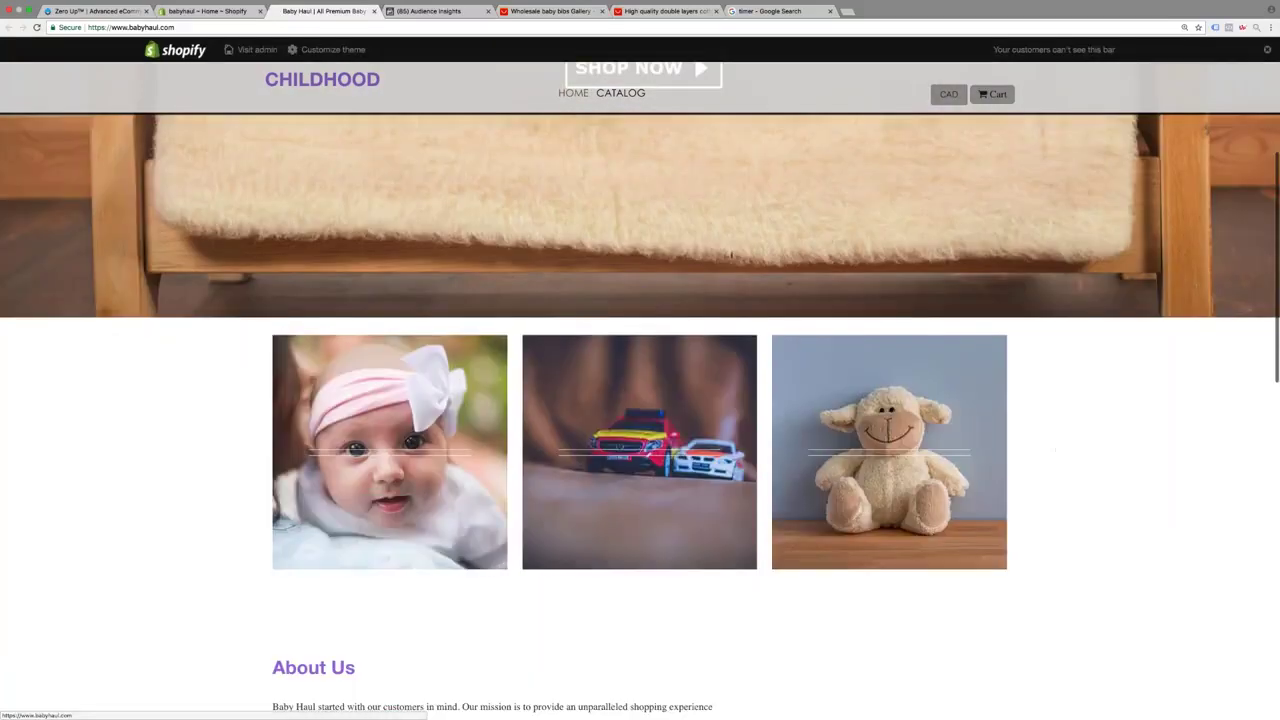
pyautogui.scroll(-8, 543, 563)
pyautogui.scroll(7, 543, 563)
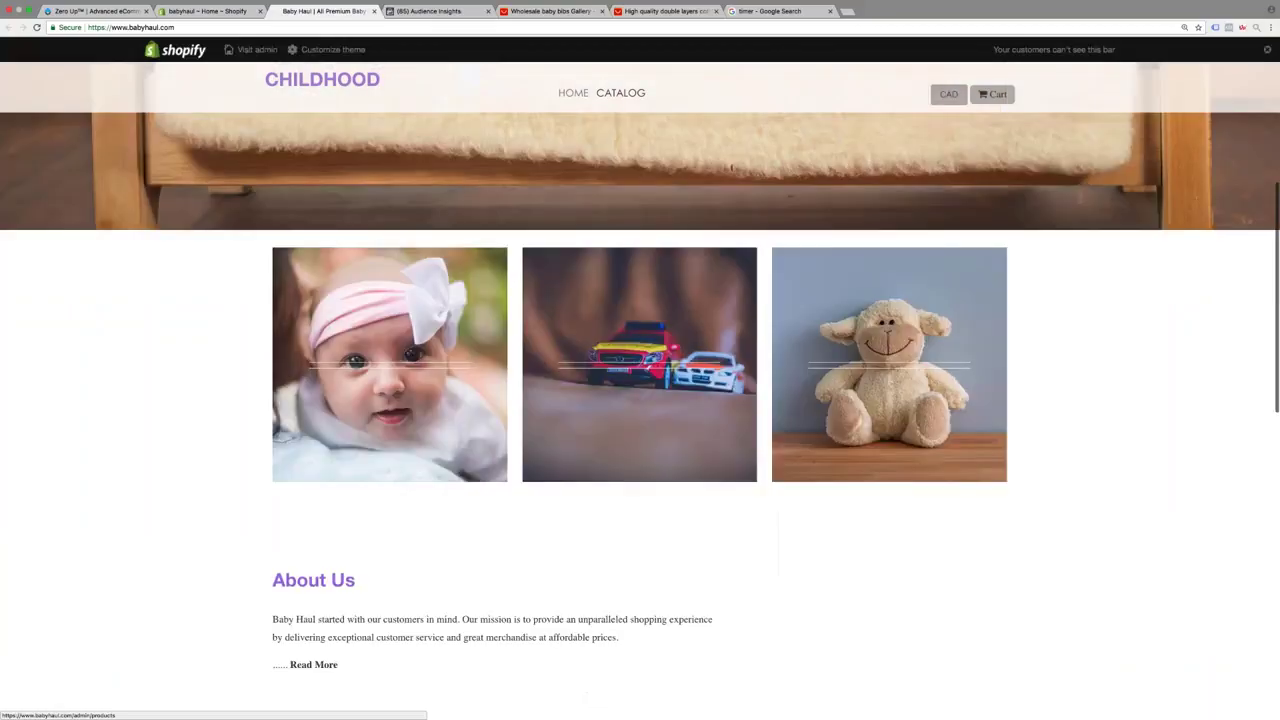
pyautogui.scroll(5, 640, 380)
pyautogui.press('super+2')
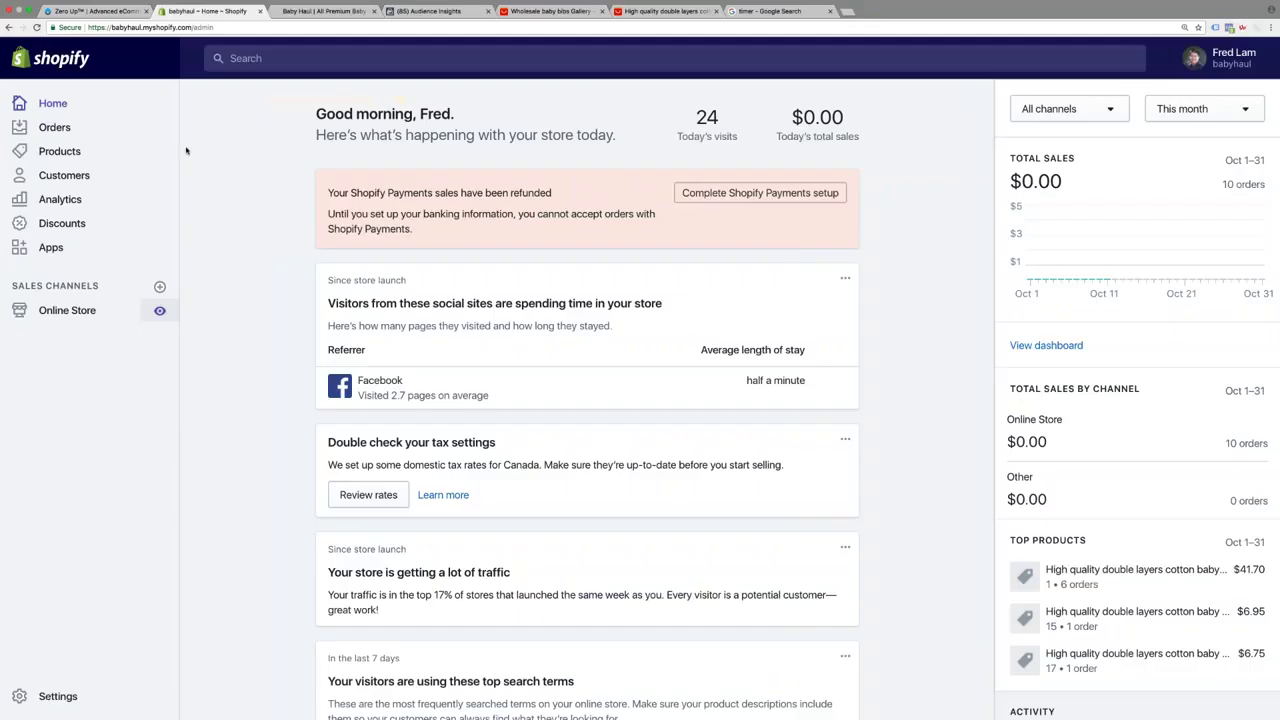
# Create and save a manually curated collection named Infant
pyautogui.click(60, 152)
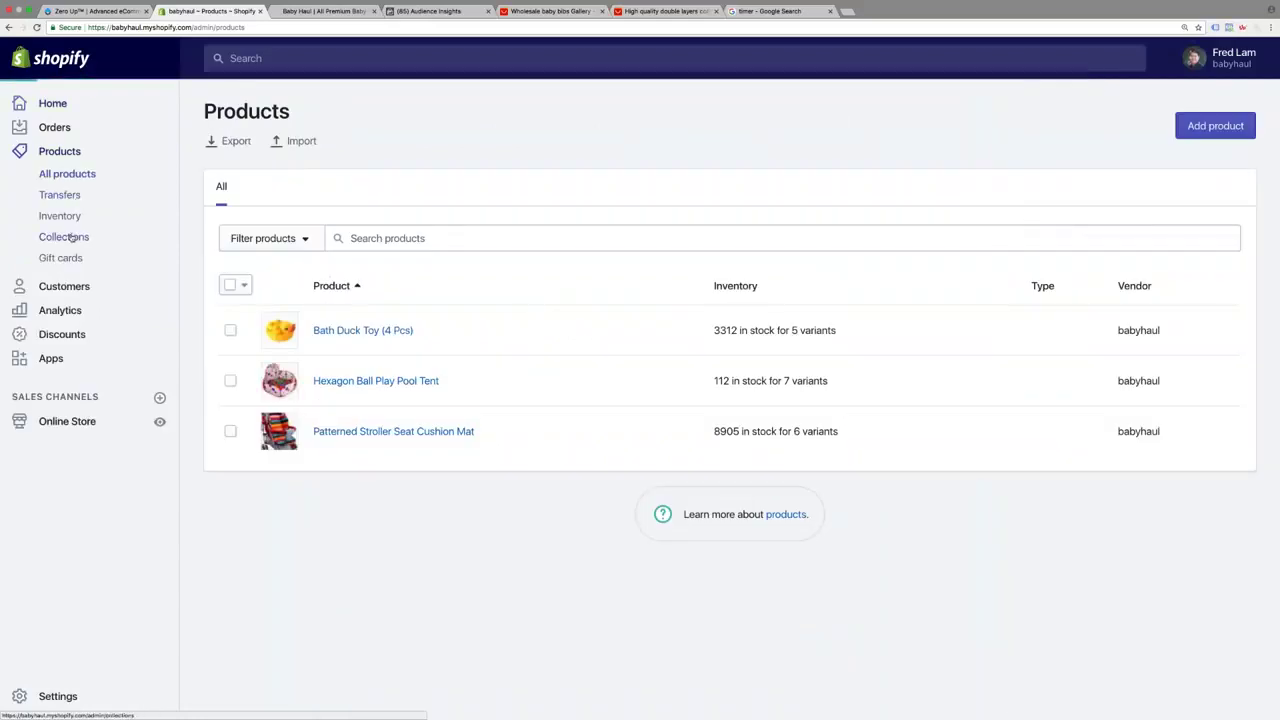
pyautogui.click(72, 237)
pyautogui.click(437, 447)
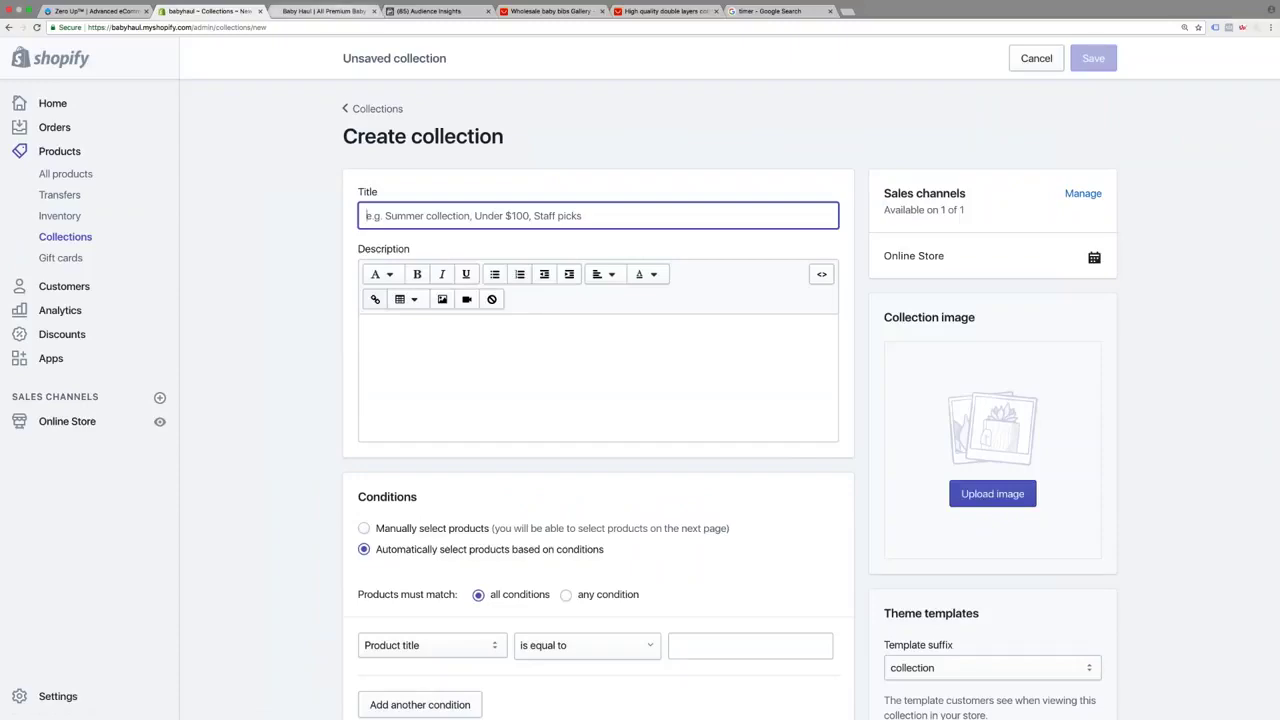
pyautogui.hotkey('ctrl', 'Tab')
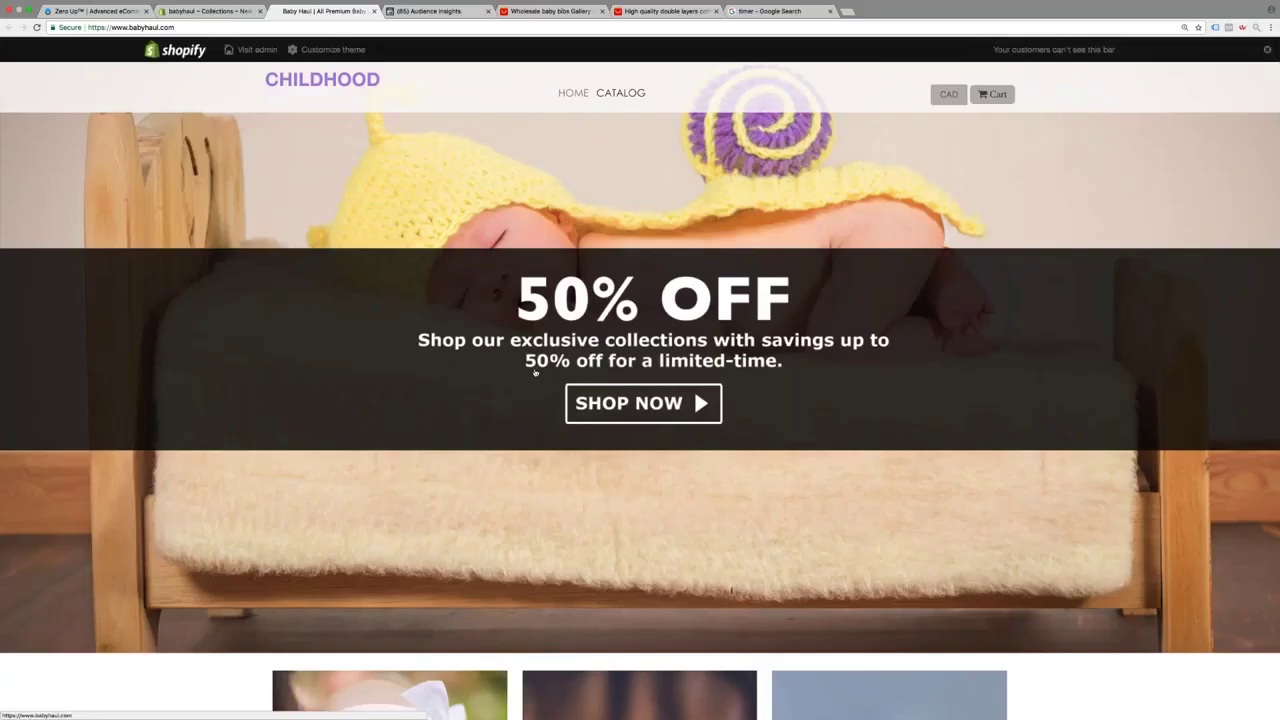
pyautogui.scroll(-4, 535, 372)
pyautogui.click(208, 11)
pyautogui.write('Infant')
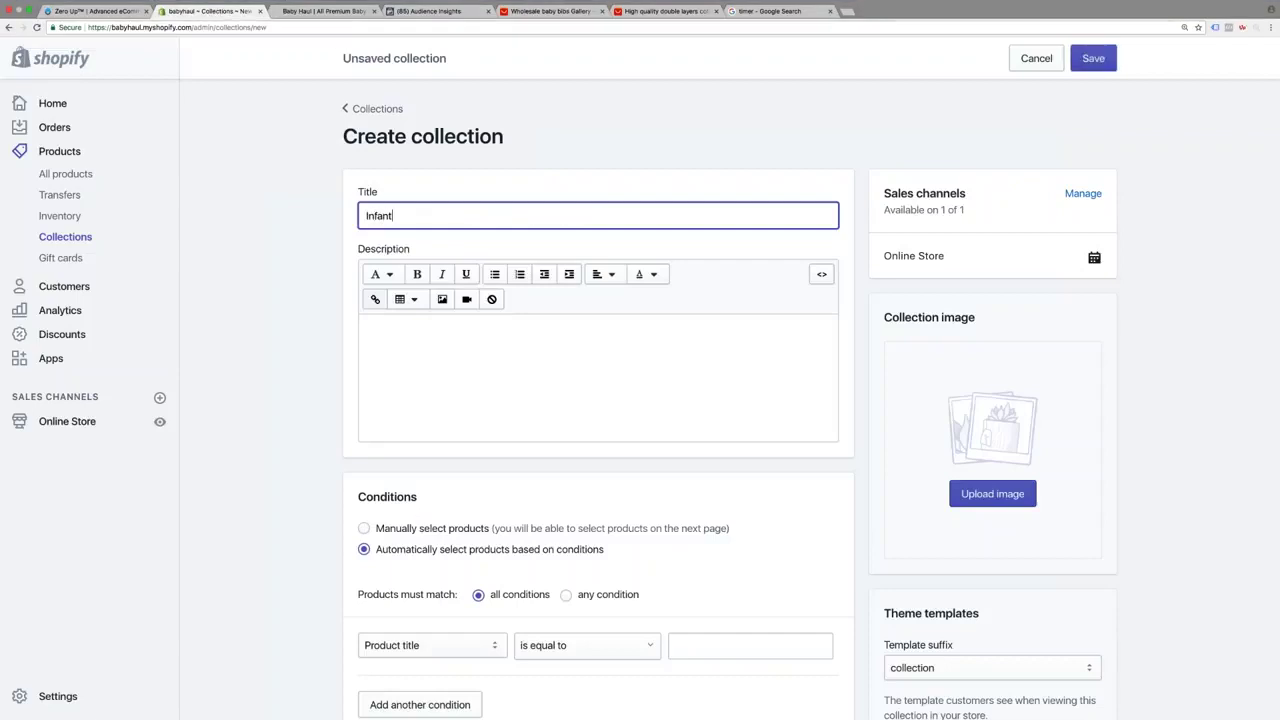
pyautogui.click(364, 528)
pyautogui.click(1093, 58)
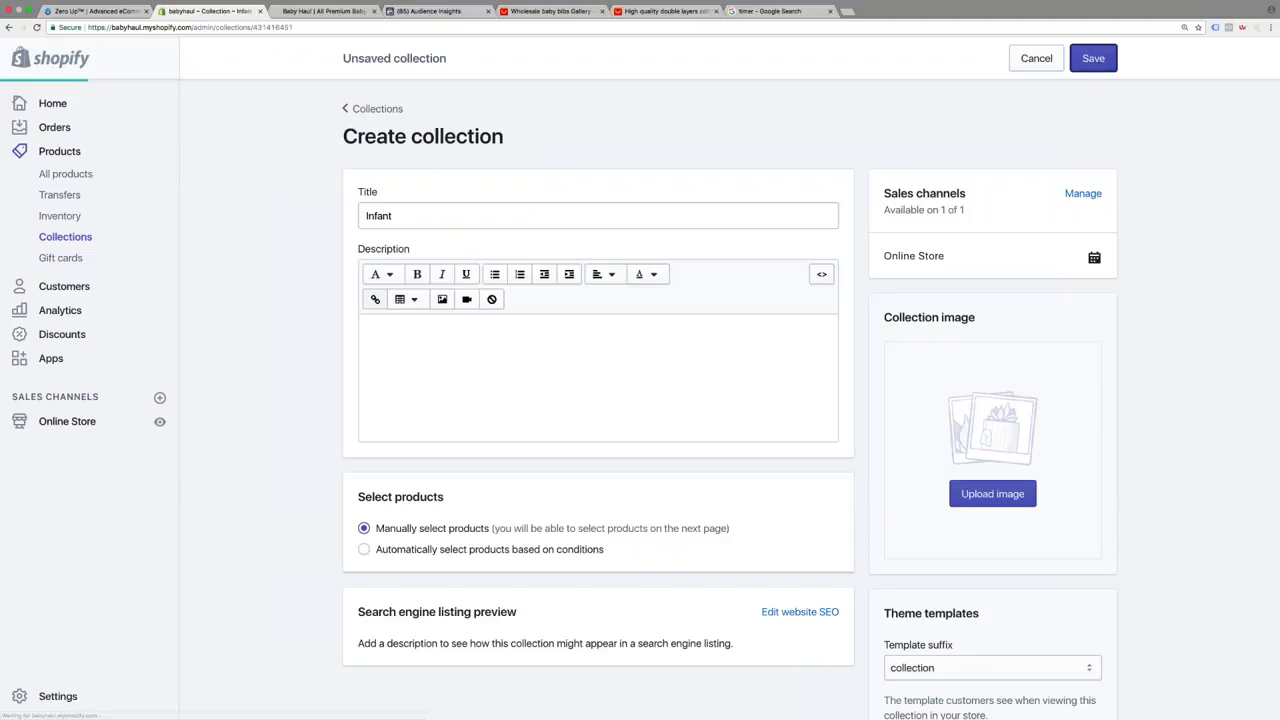
# Create and save a manually curated collection named Toys
pyautogui.click(83, 240)
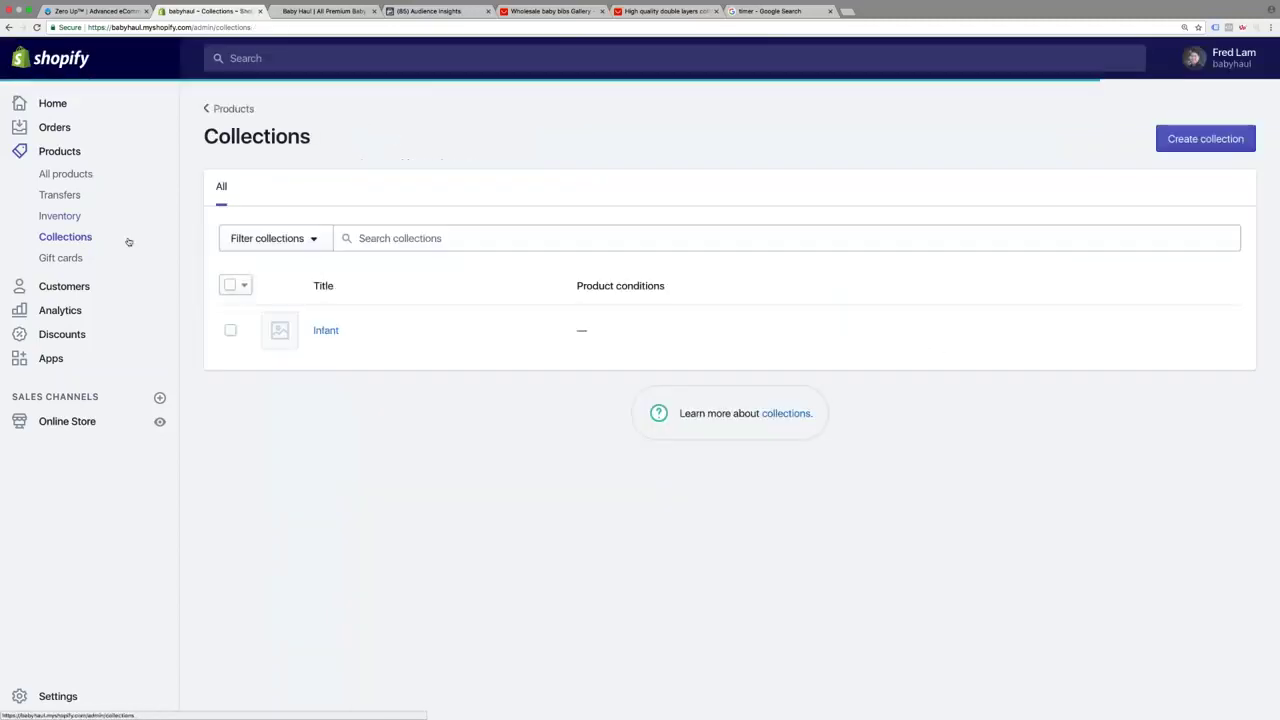
pyautogui.click(1205, 139)
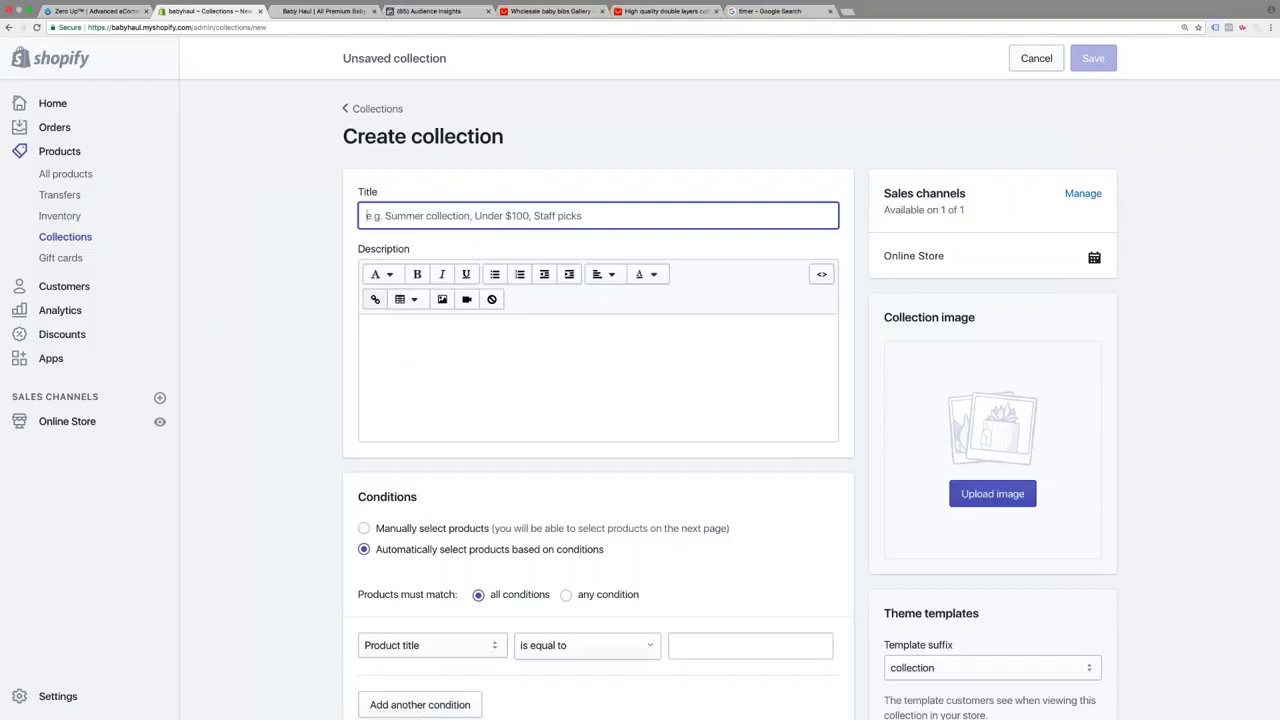
pyautogui.write('Toys')
pyautogui.click(363, 528)
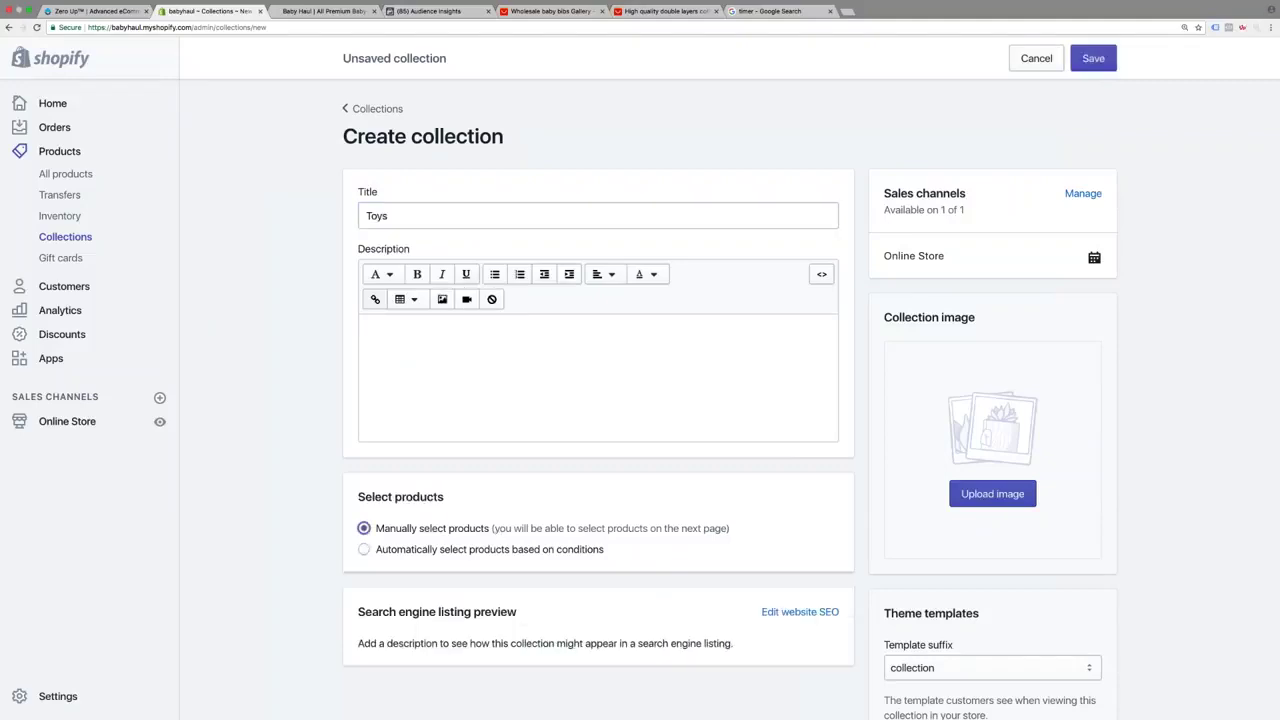
pyautogui.click(1093, 58)
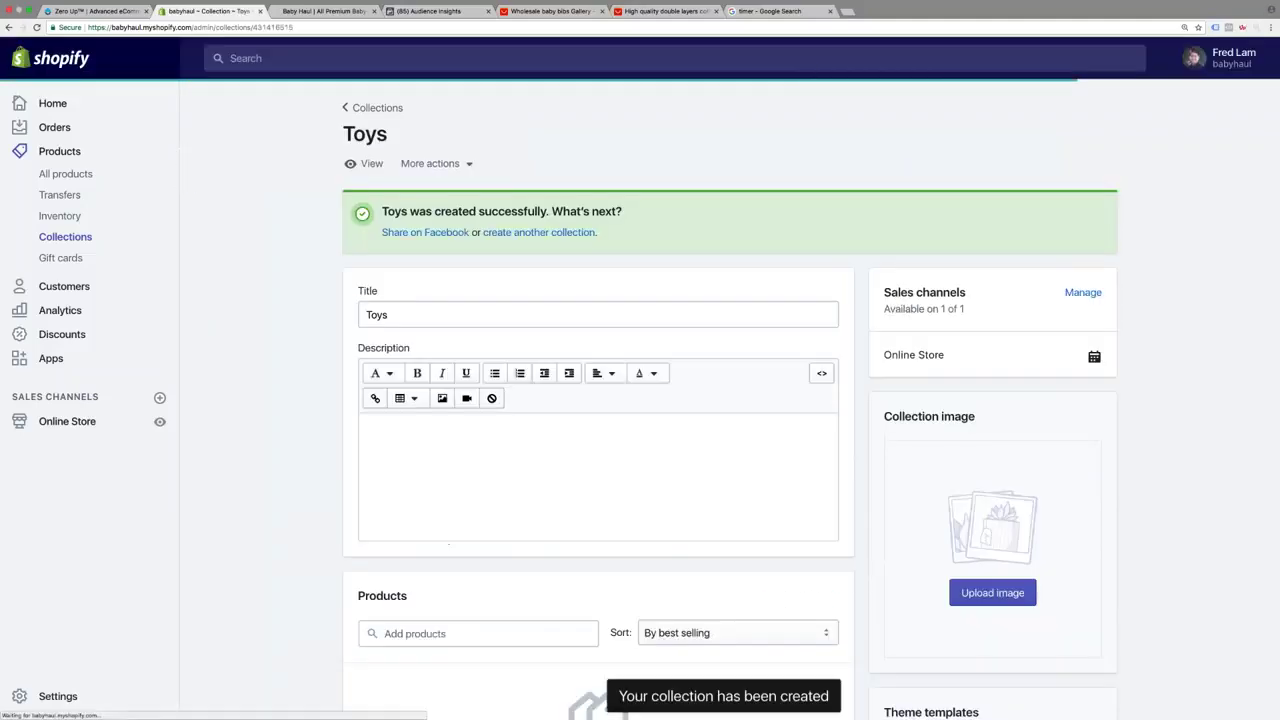
# Create and save a manually curated collection named Plush Dolls
pyautogui.click(66, 237)
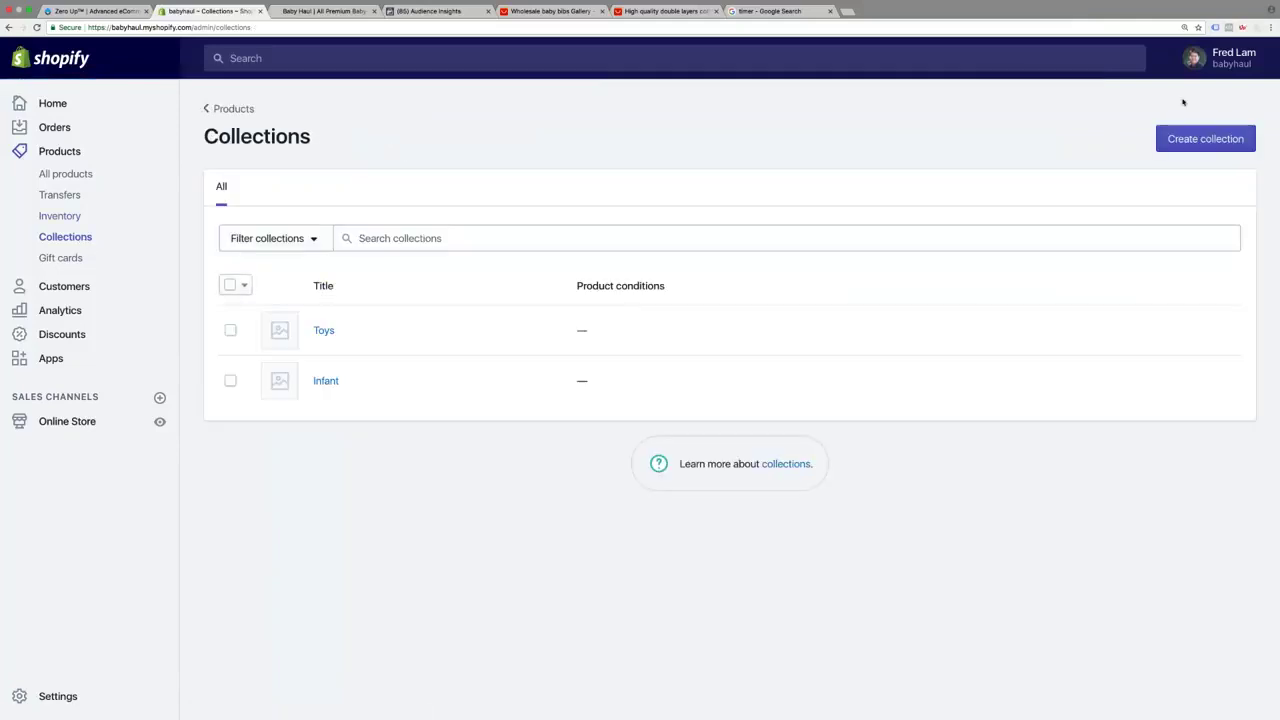
pyautogui.click(1200, 146)
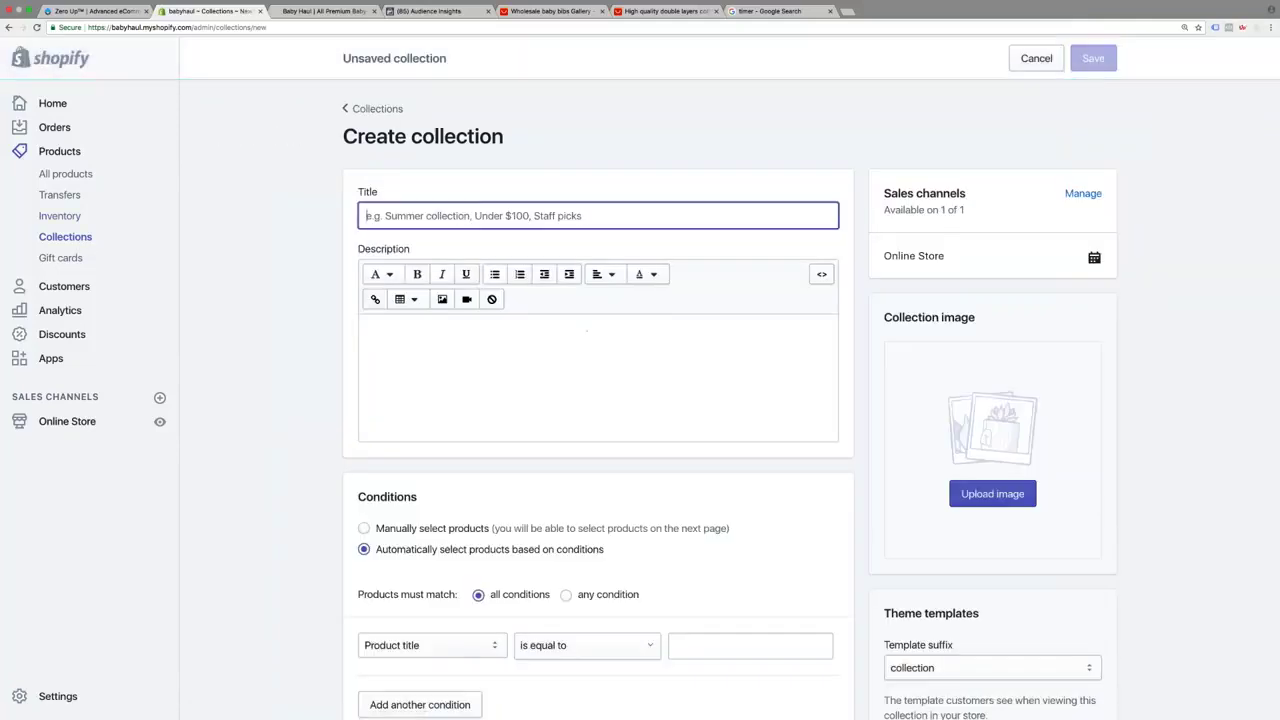
pyautogui.write('Infant')
pyautogui.hotkey('ctrl', 'a')
pyautogui.write('Plush Dolls')
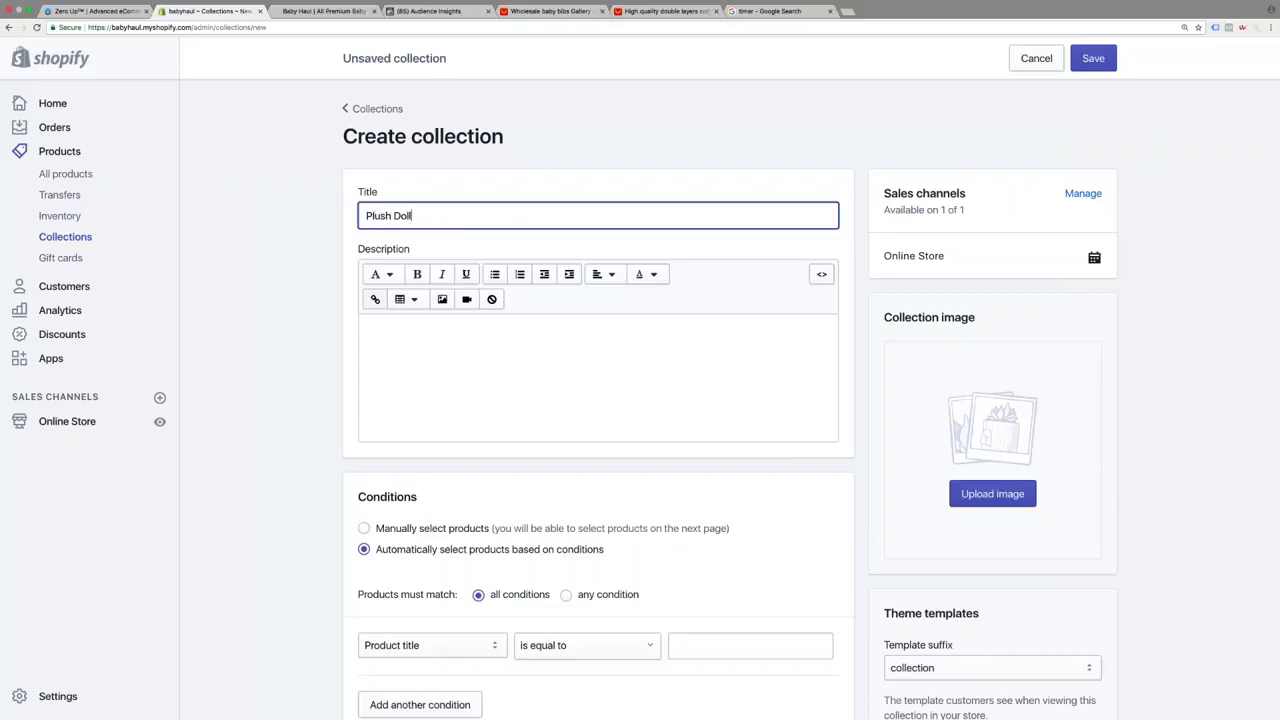
pyautogui.click(364, 528)
pyautogui.click(1093, 58)
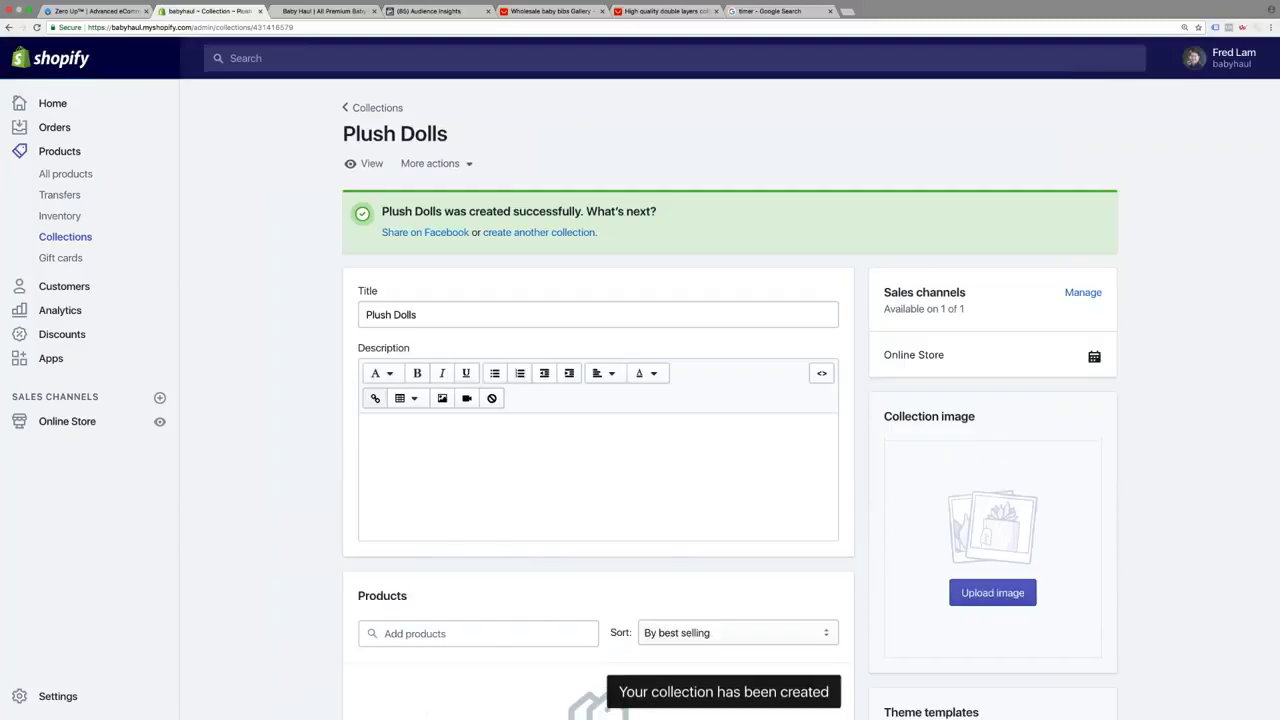
# Open the Childhood theme customizer at the Home Page Featured Collections section
pyautogui.click(67, 421)
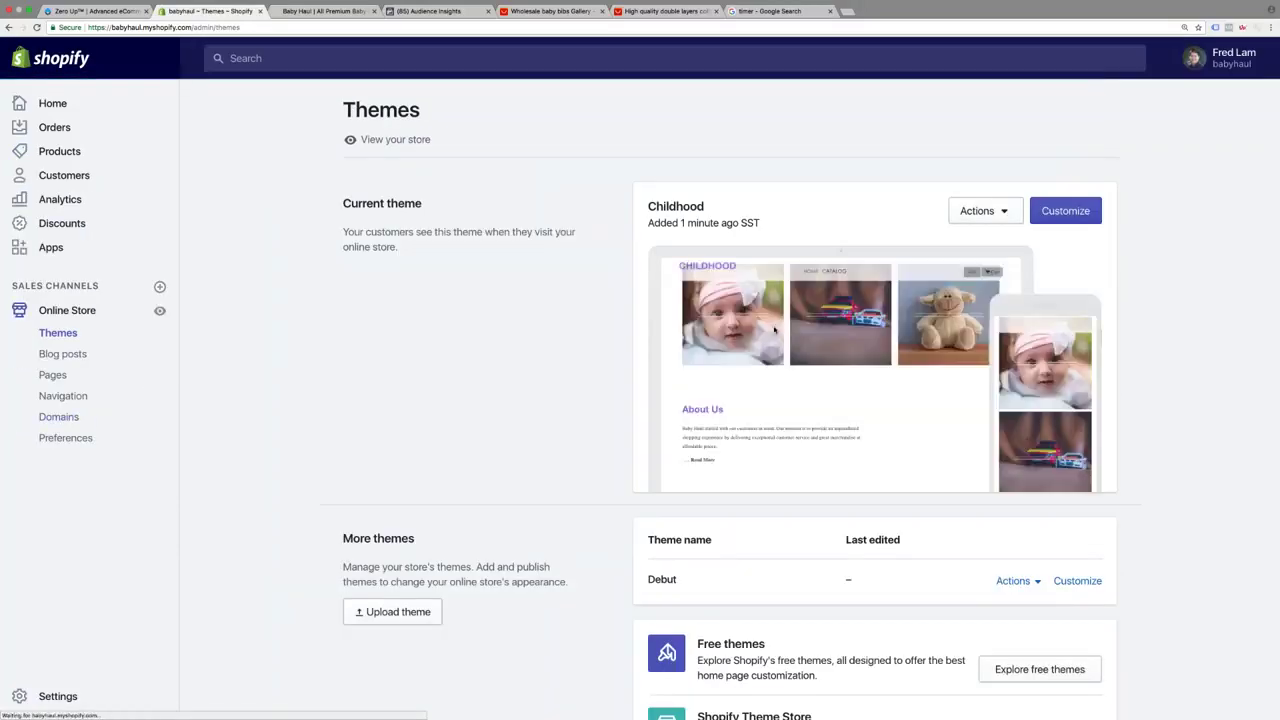
pyautogui.click(1072, 211)
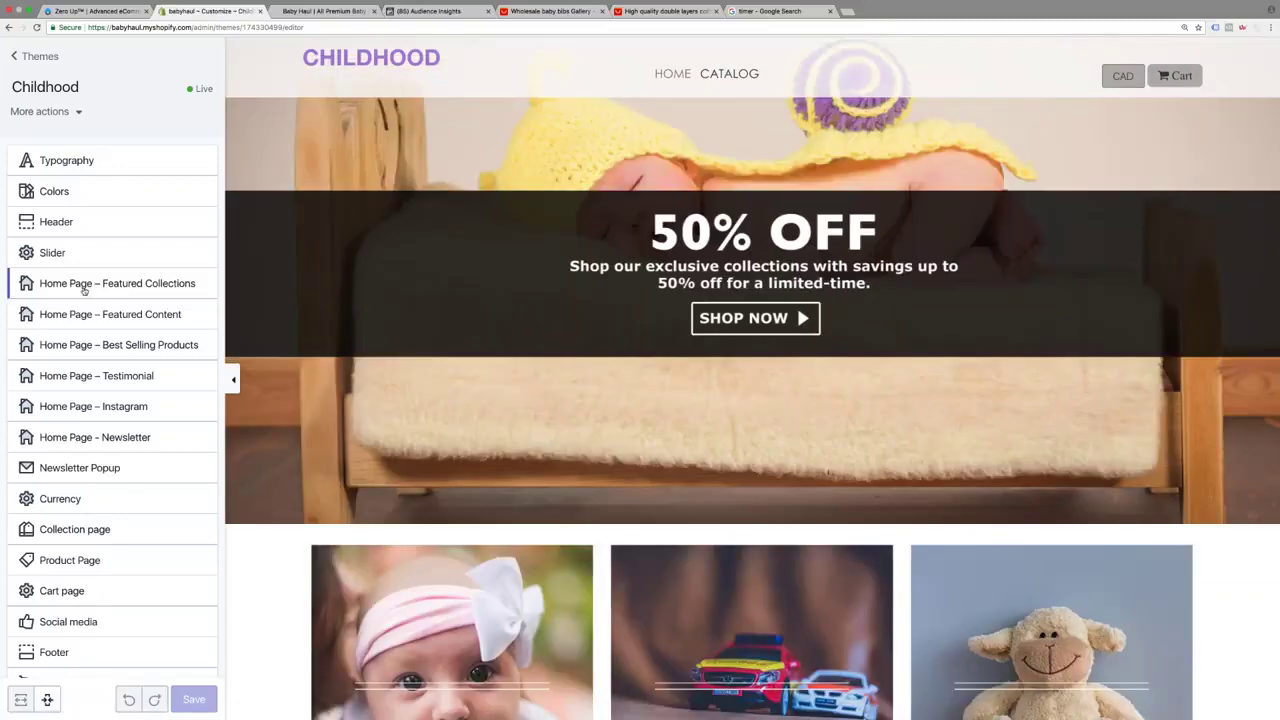
pyautogui.click(136, 288)
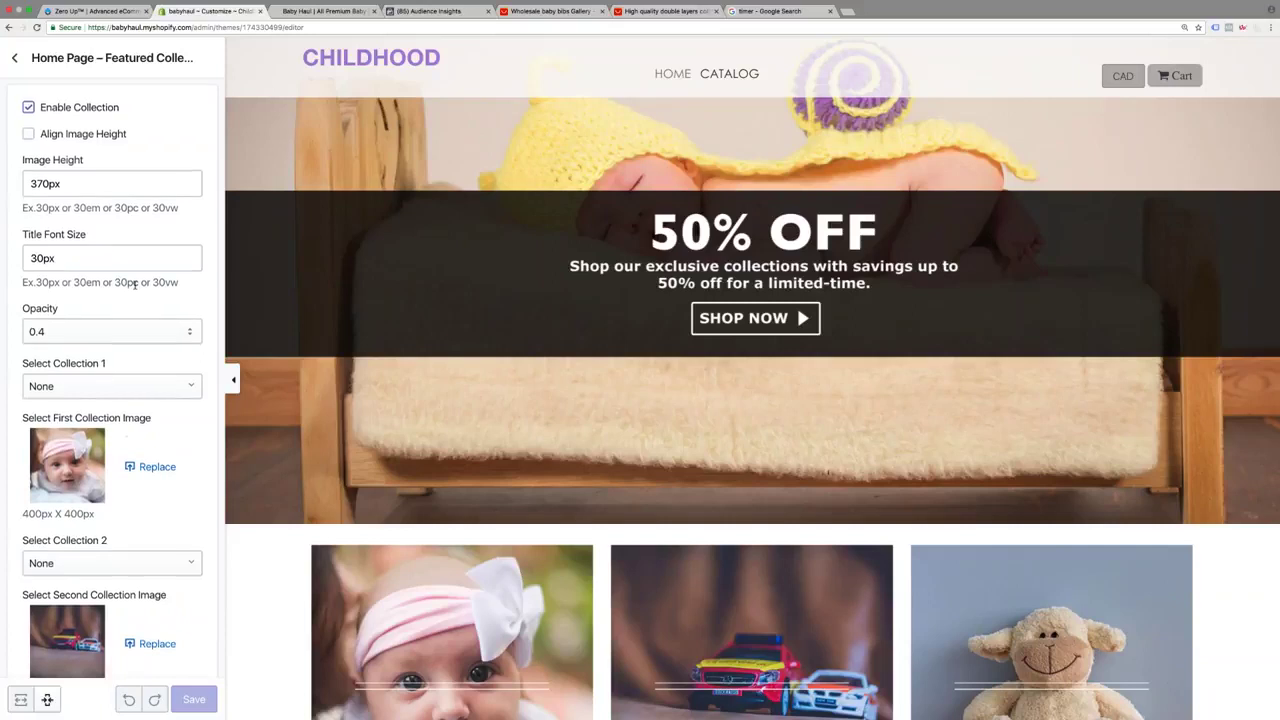
pyautogui.scroll(-1, 110, 330)
# Set featured collections 1, 2 and 3 to Infant, Toys and Plush Dolls
pyautogui.click(100, 321)
pyautogui.click(80, 471)
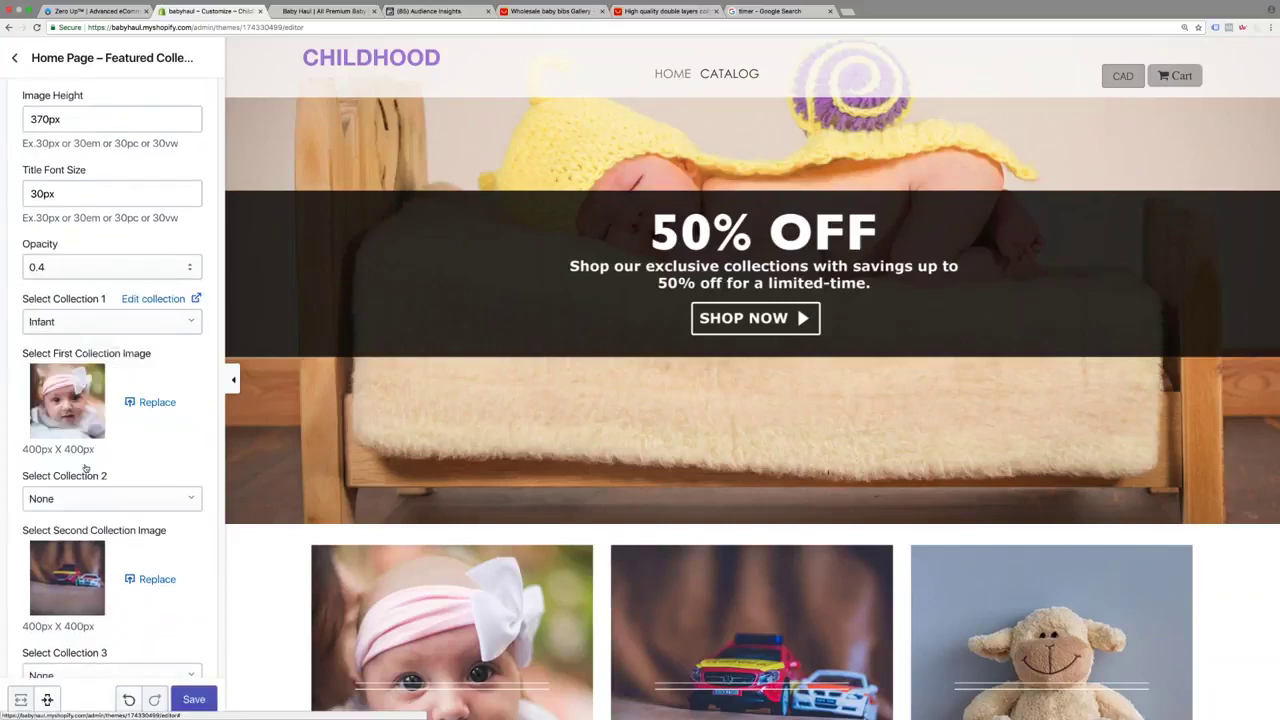
pyautogui.scroll(-1, 130, 440)
pyautogui.click(139, 418)
pyautogui.click(70, 375)
pyautogui.scroll(-1, 110, 400)
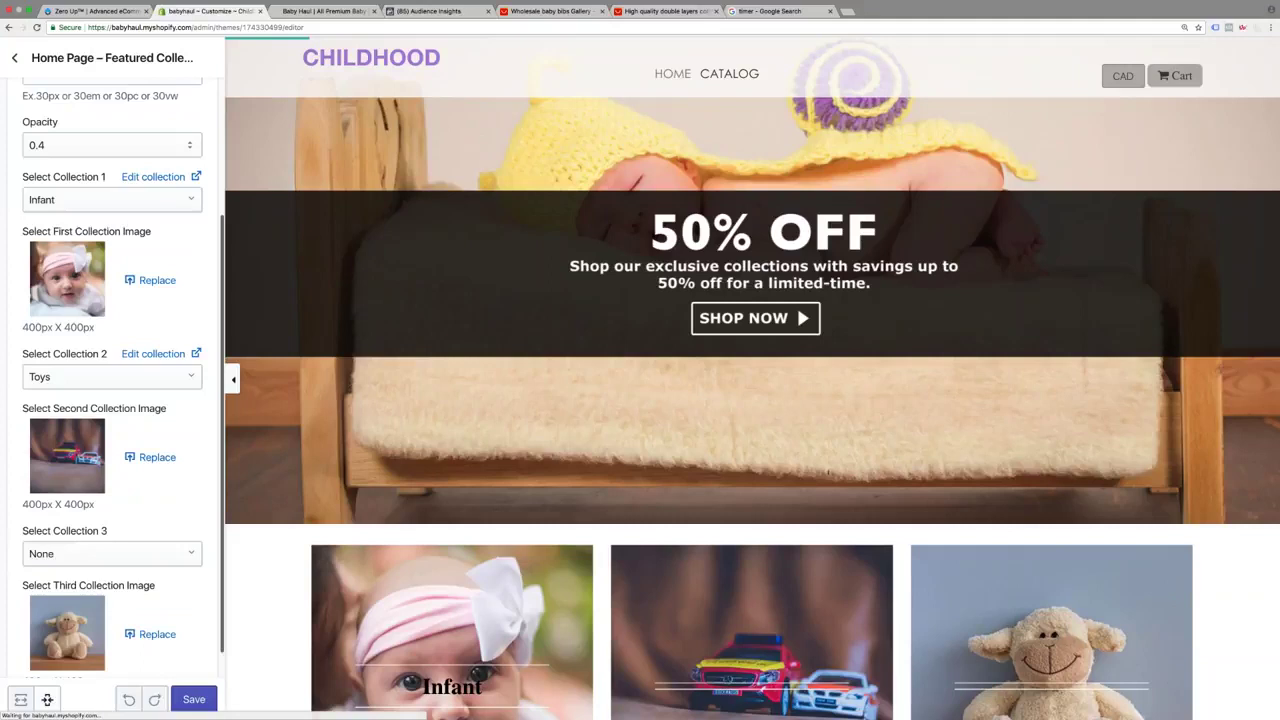
pyautogui.scroll(-1, 110, 450)
pyautogui.click(110, 520)
pyautogui.click(70, 575)
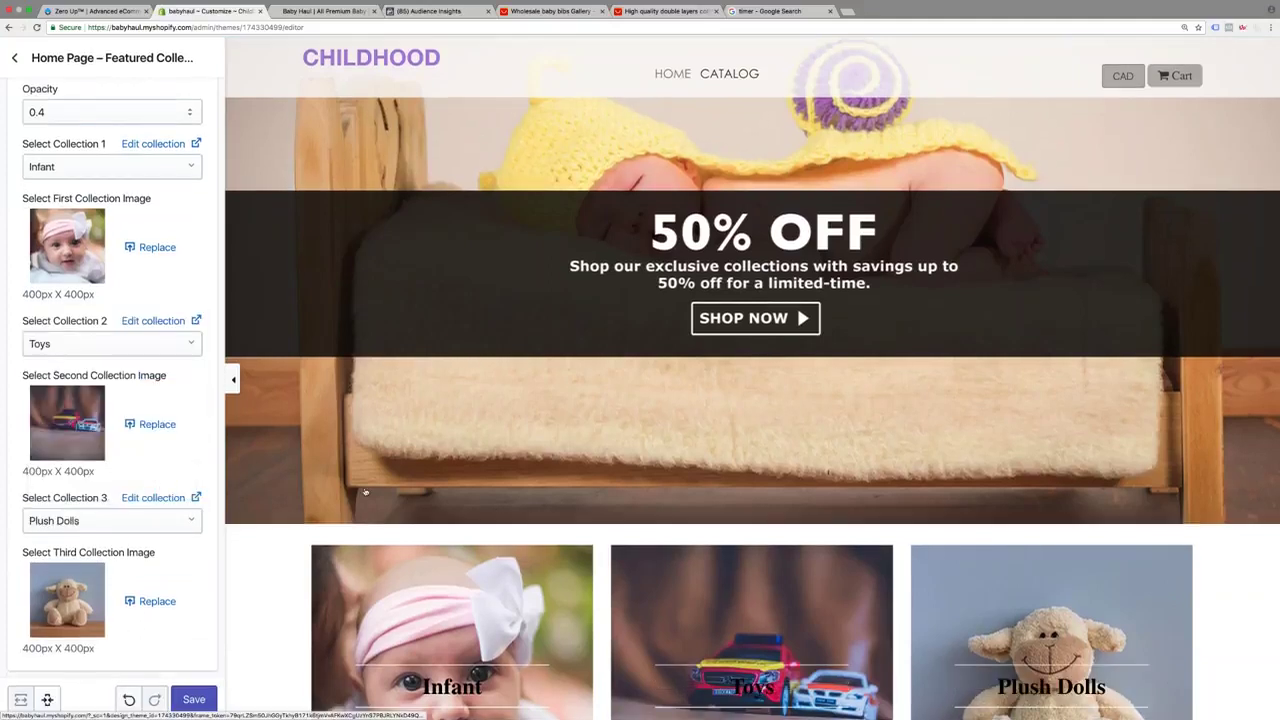
pyautogui.scroll(4, 63, 409)
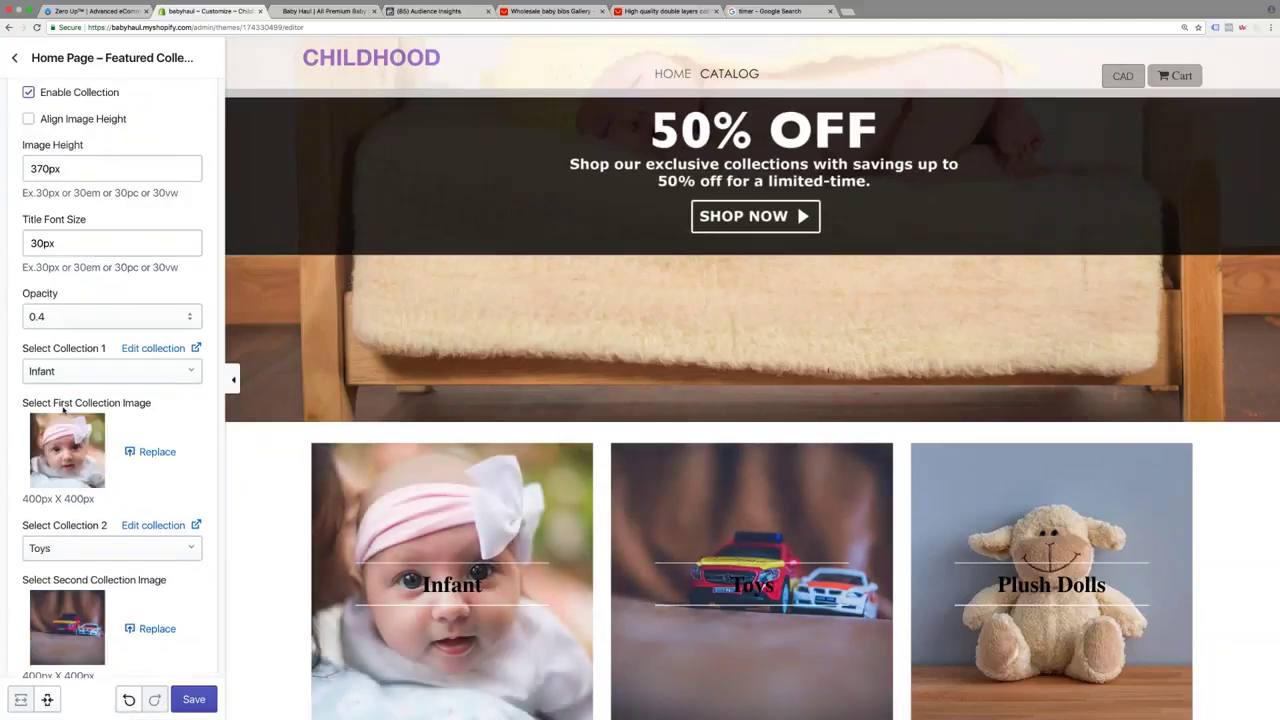
pyautogui.scroll(1, 63, 409)
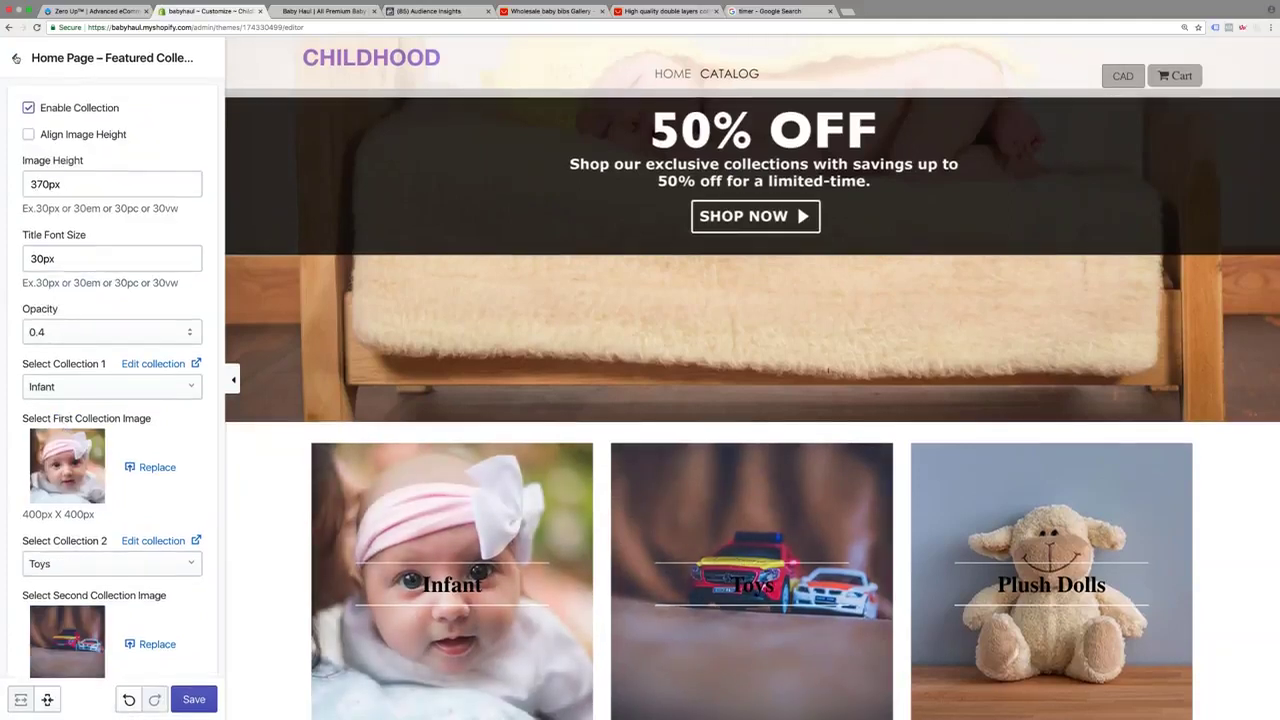
pyautogui.click(16, 58)
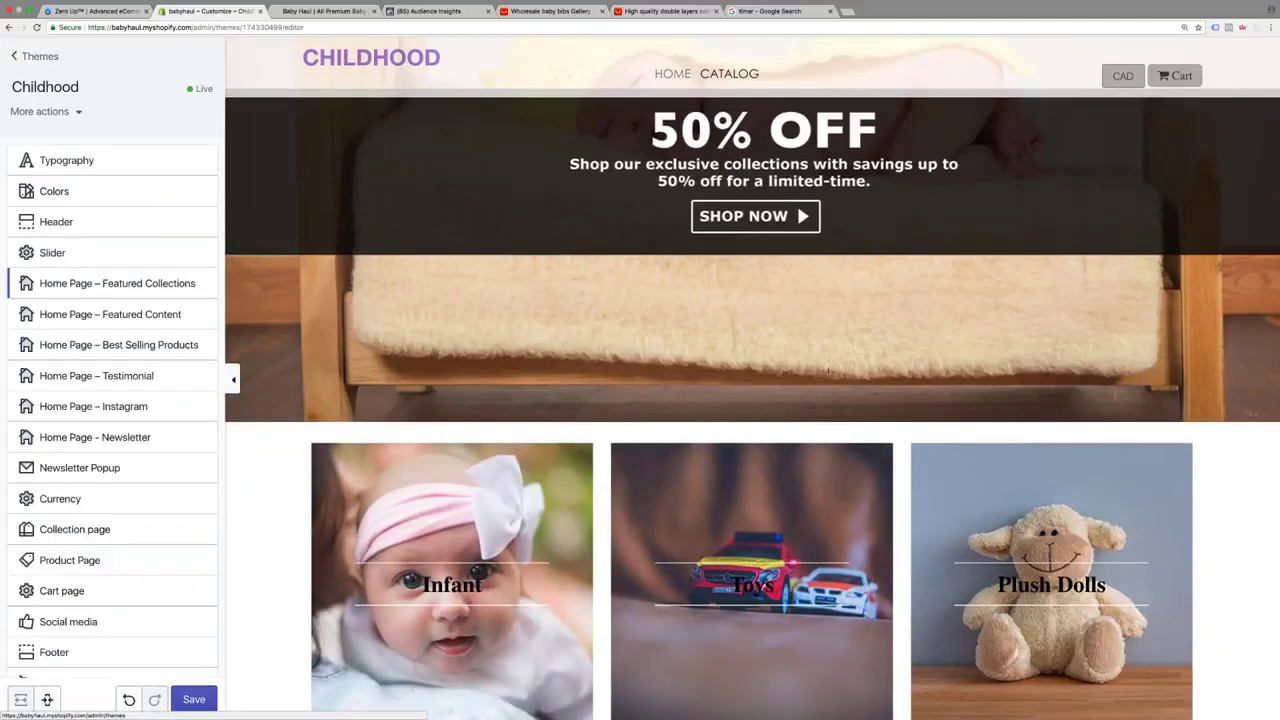
# Set the Homepage Featured Collections text colour to white (#ffffff) in the theme colour settings
pyautogui.click(73, 197)
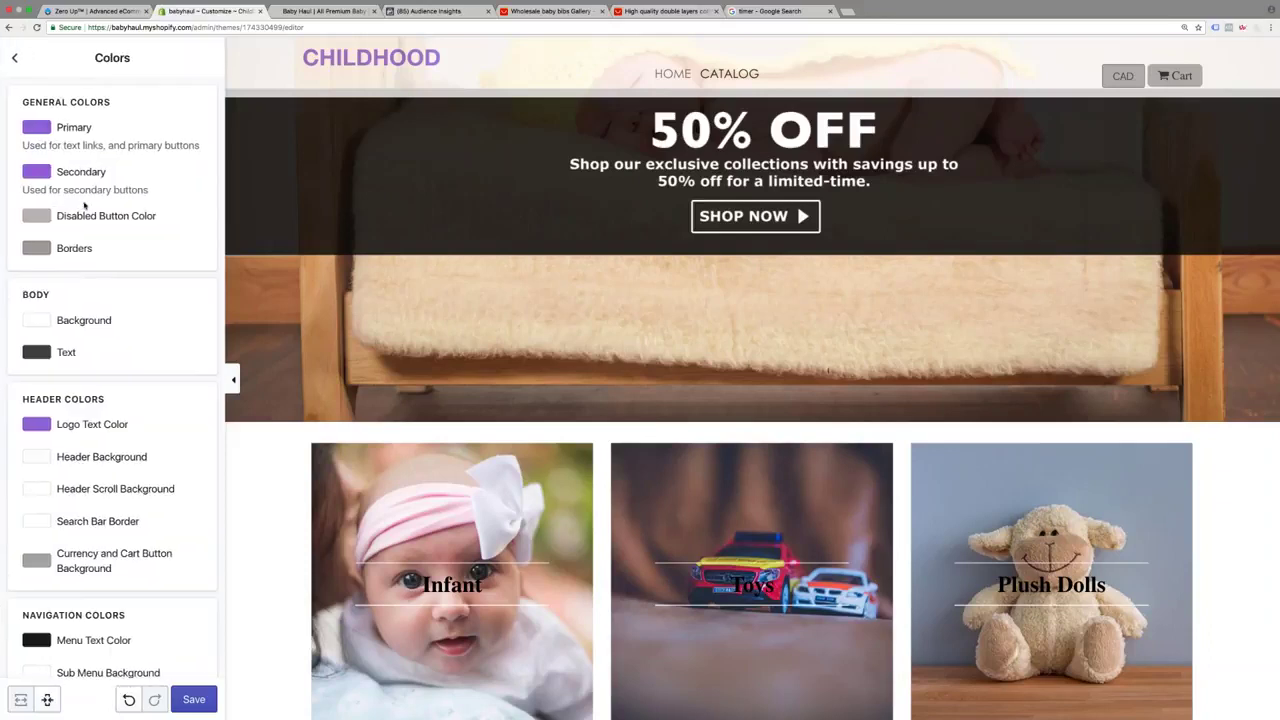
pyautogui.scroll(-10, 85, 205)
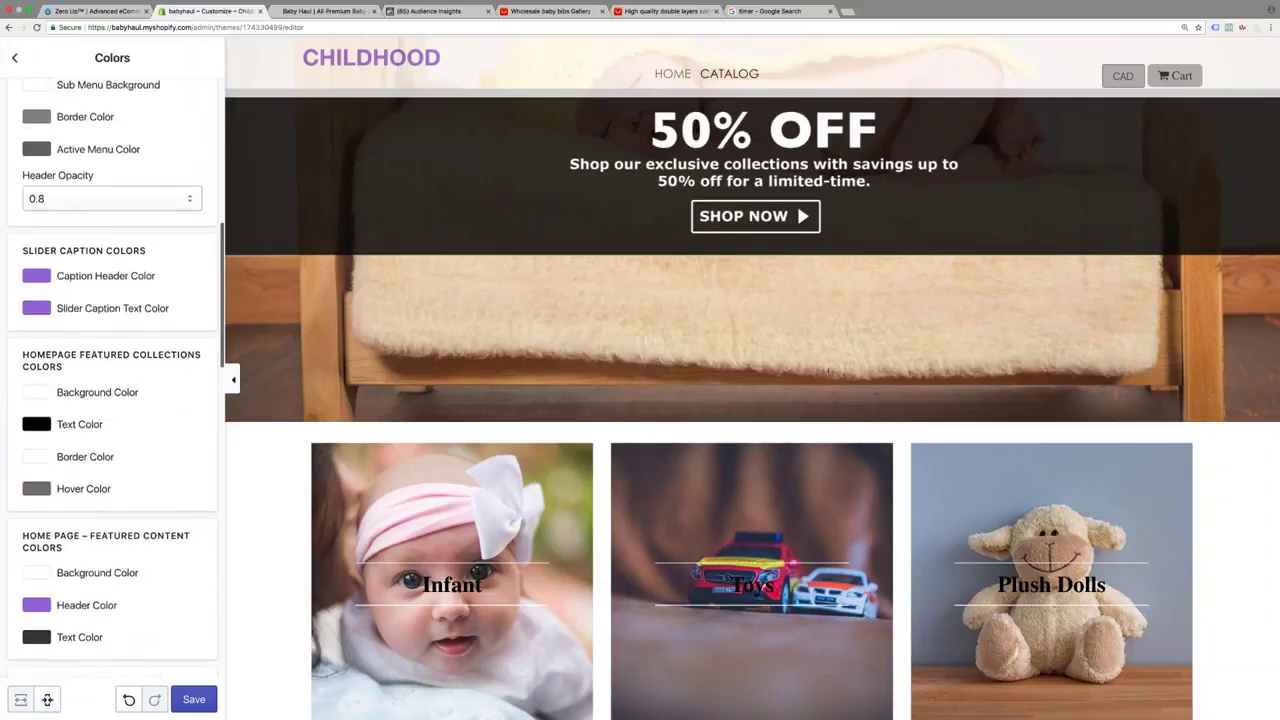
pyautogui.scroll(-1, 112, 376)
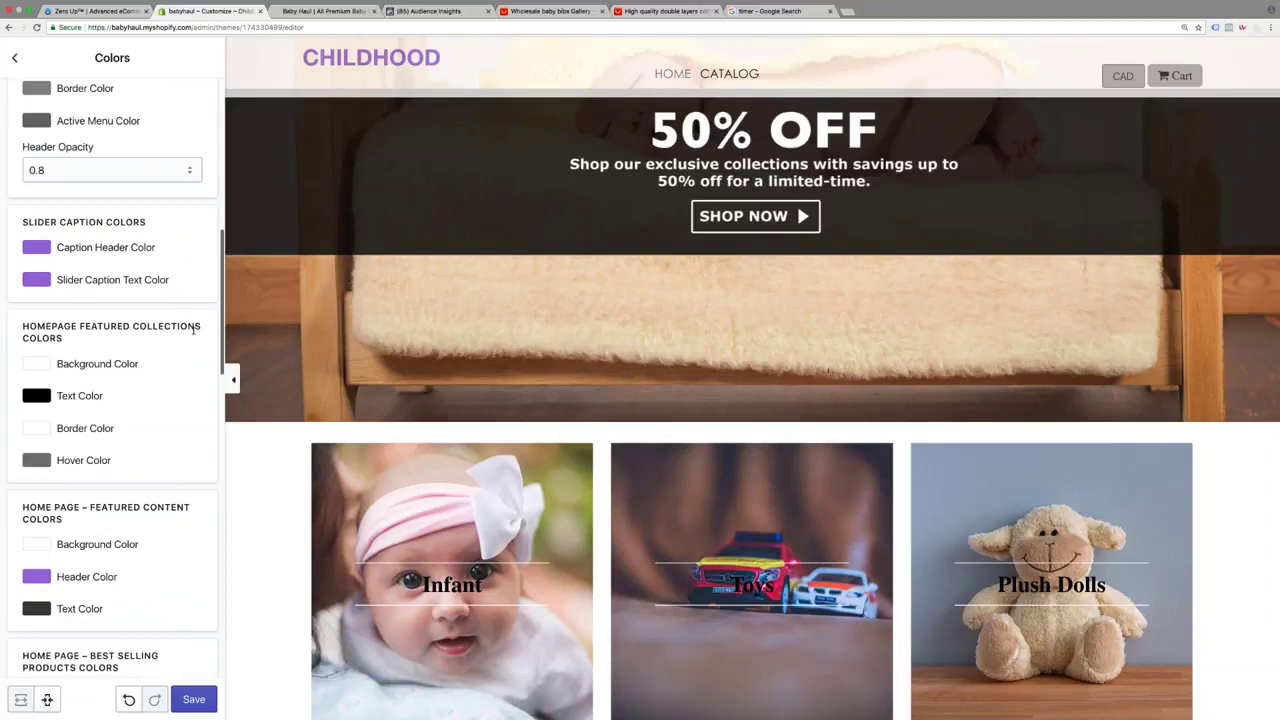
pyautogui.click(36, 396)
pyautogui.moveTo(31, 519); pyautogui.dragTo(31, 411)
pyautogui.click(5, 383)
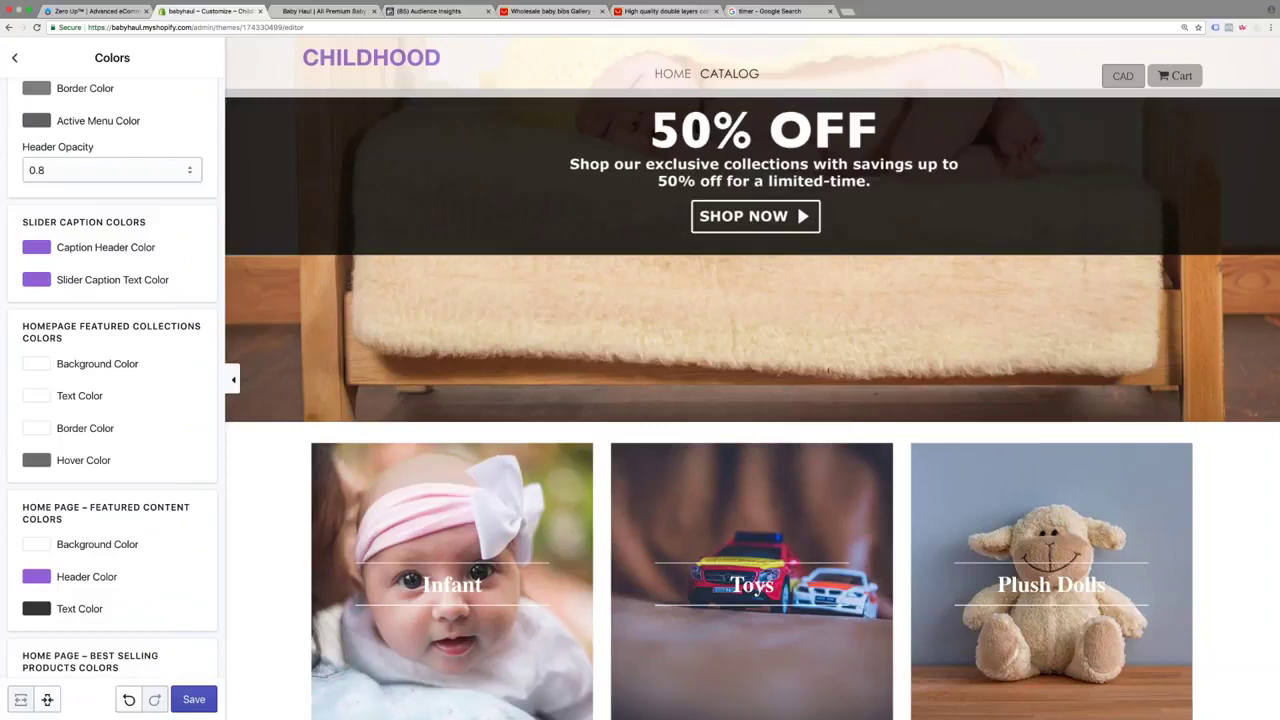
pyautogui.scroll(-6, 757, 592)
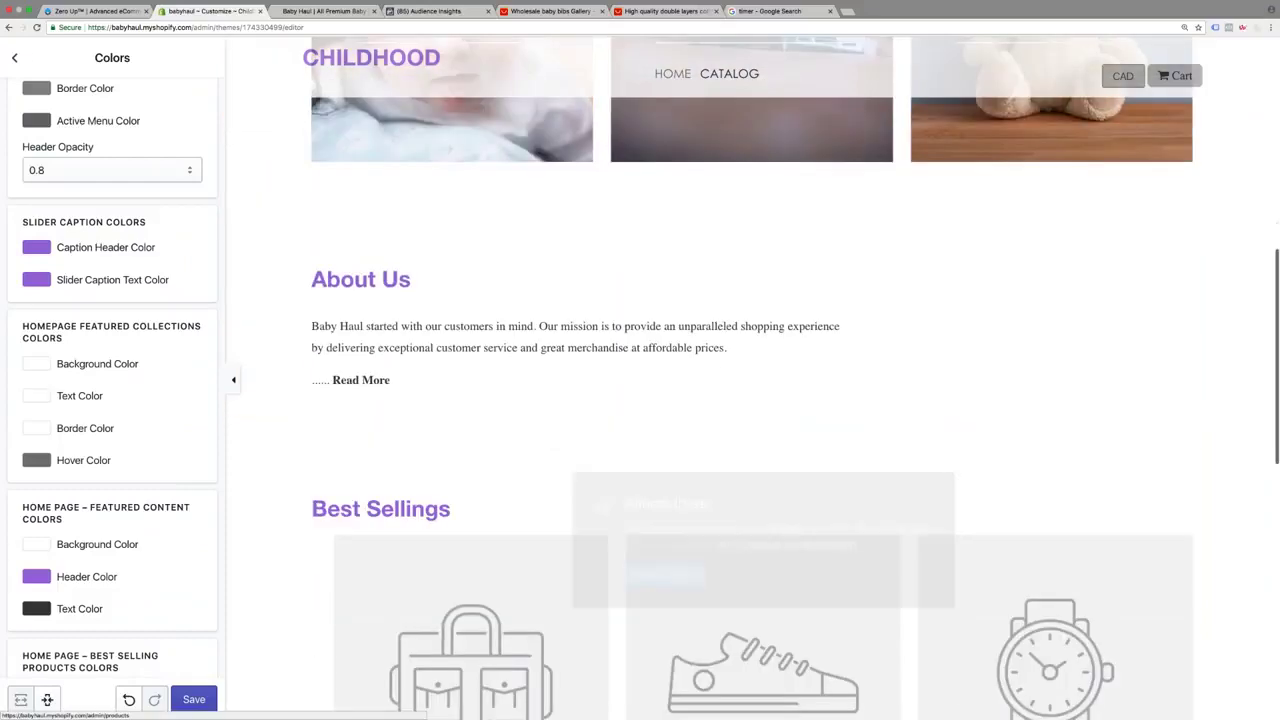
# In Home Page – Best Selling Products, choose Baby Nibbler and Baby Girl Bowknot Lace Shoes as the first two products
pyautogui.click(16, 57)
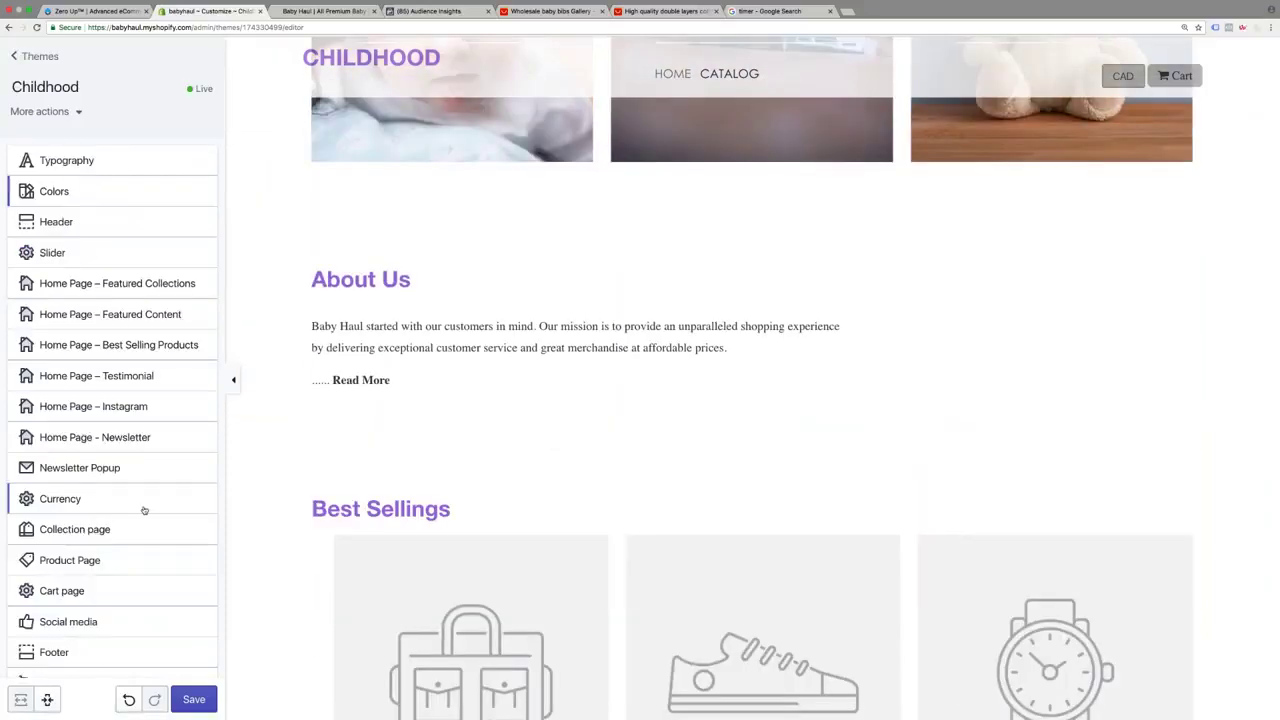
pyautogui.click(143, 345)
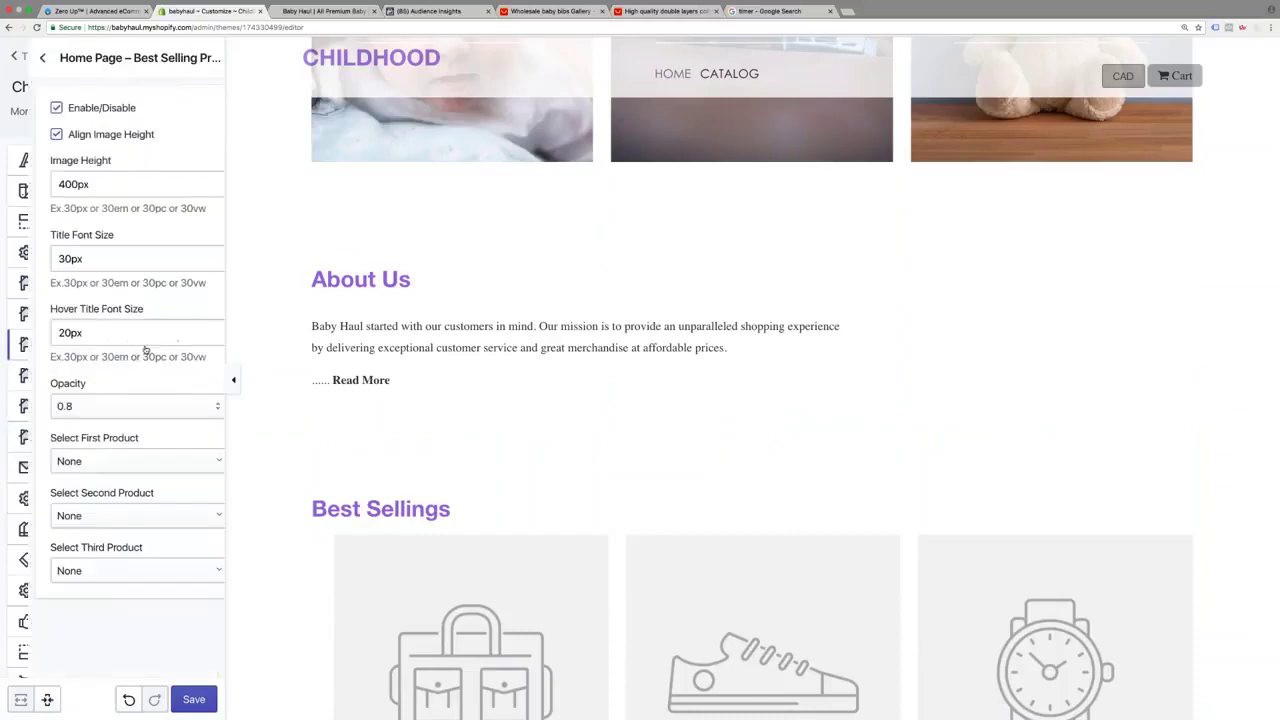
pyautogui.click(148, 462)
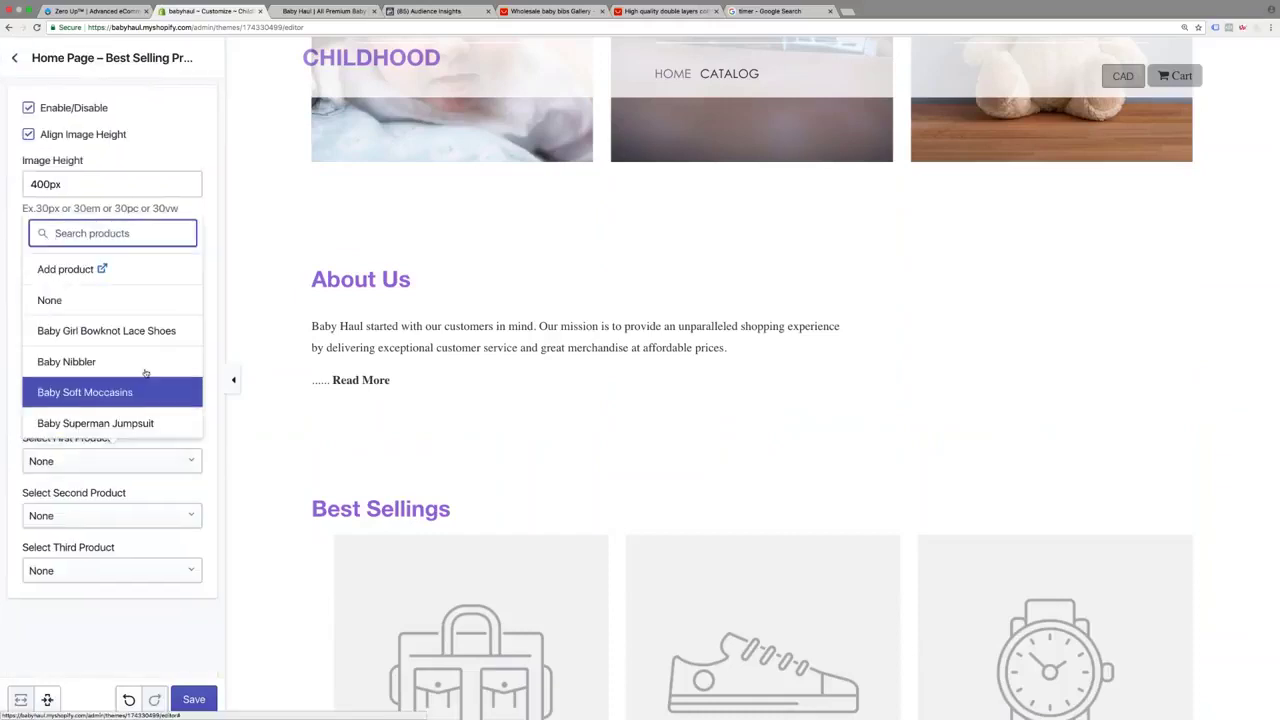
pyautogui.click(70, 360)
pyautogui.click(148, 461)
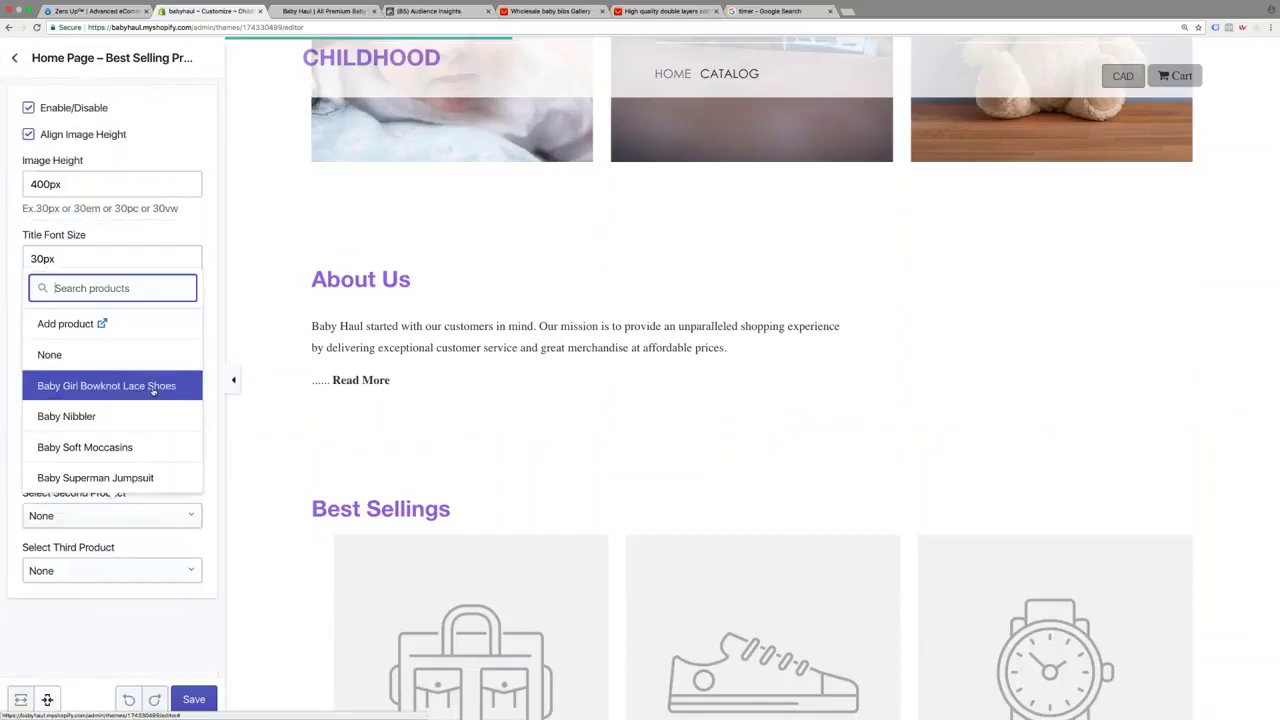
pyautogui.click(152, 390)
# Make Easy Feeding Squeeze Spoon the third best seller and save the theme
pyautogui.click(110, 588)
pyautogui.scroll(-3, 110, 470)
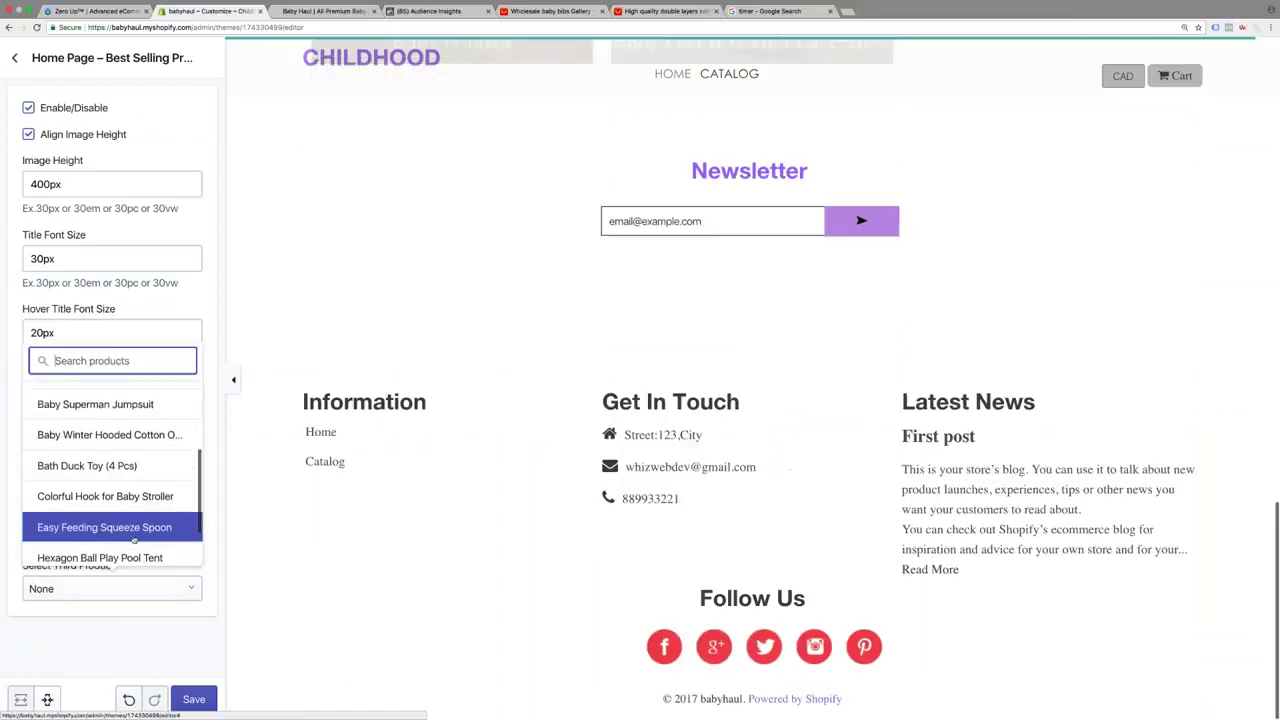
pyautogui.click(125, 527)
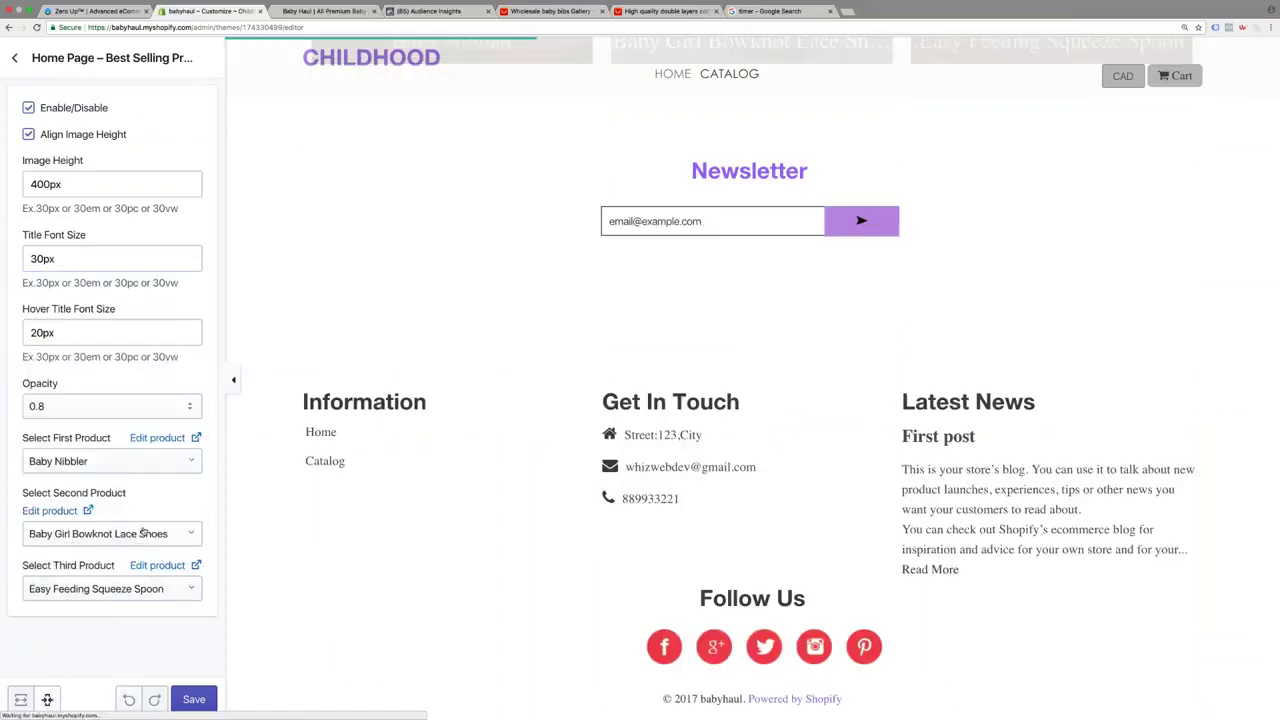
pyautogui.click(194, 699)
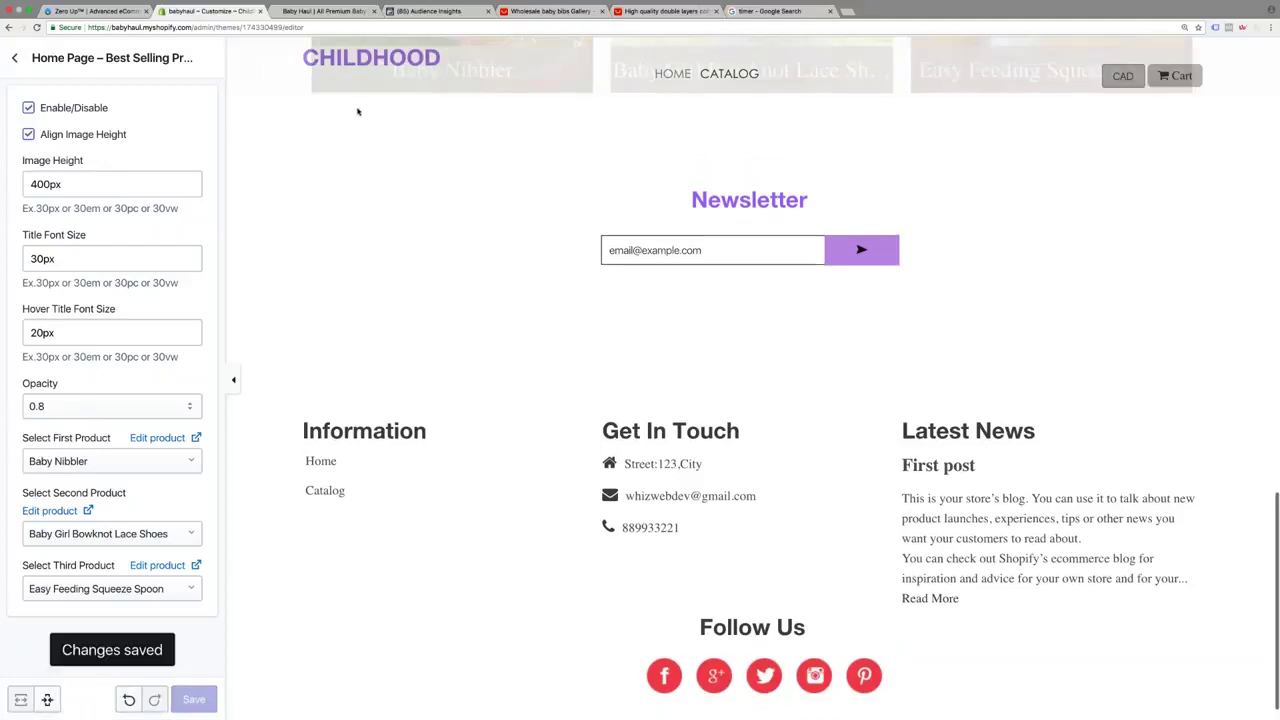
pyautogui.scroll(10, 357, 111)
pyautogui.scroll(5, 750, 300)
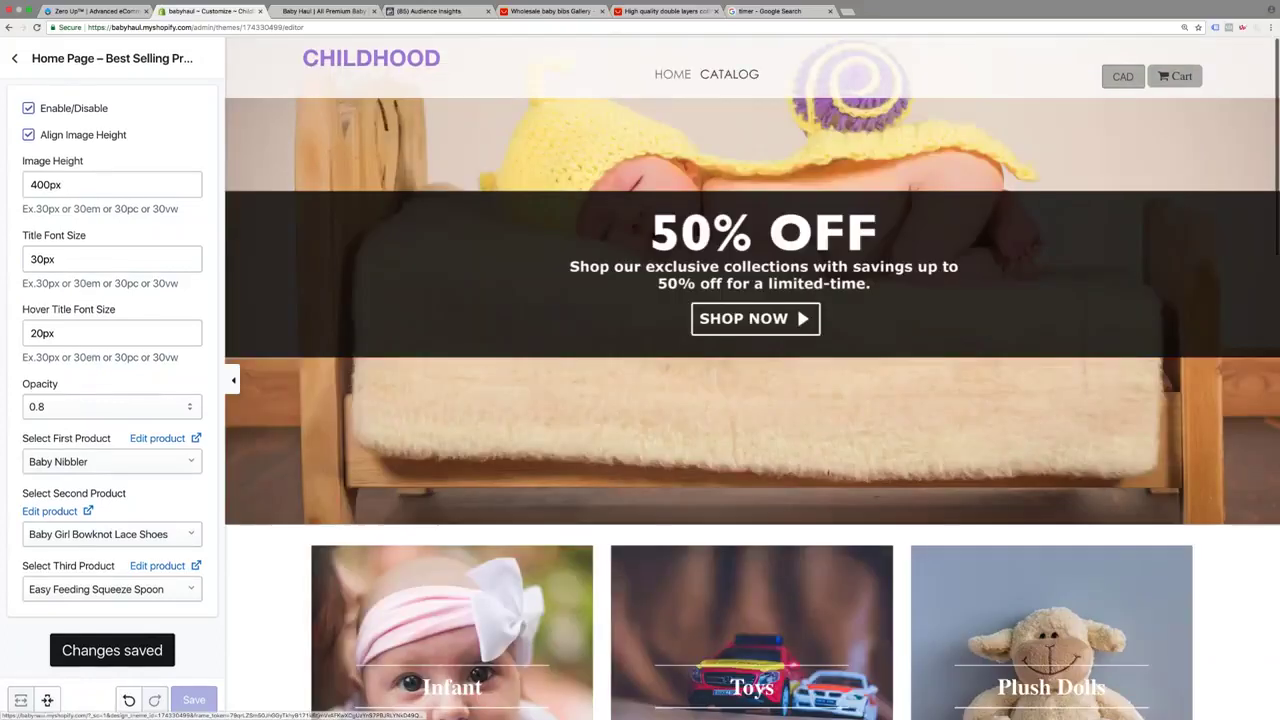
pyautogui.click(14, 57)
# Open the Main menu under Online Store Navigation
pyautogui.click(12, 56)
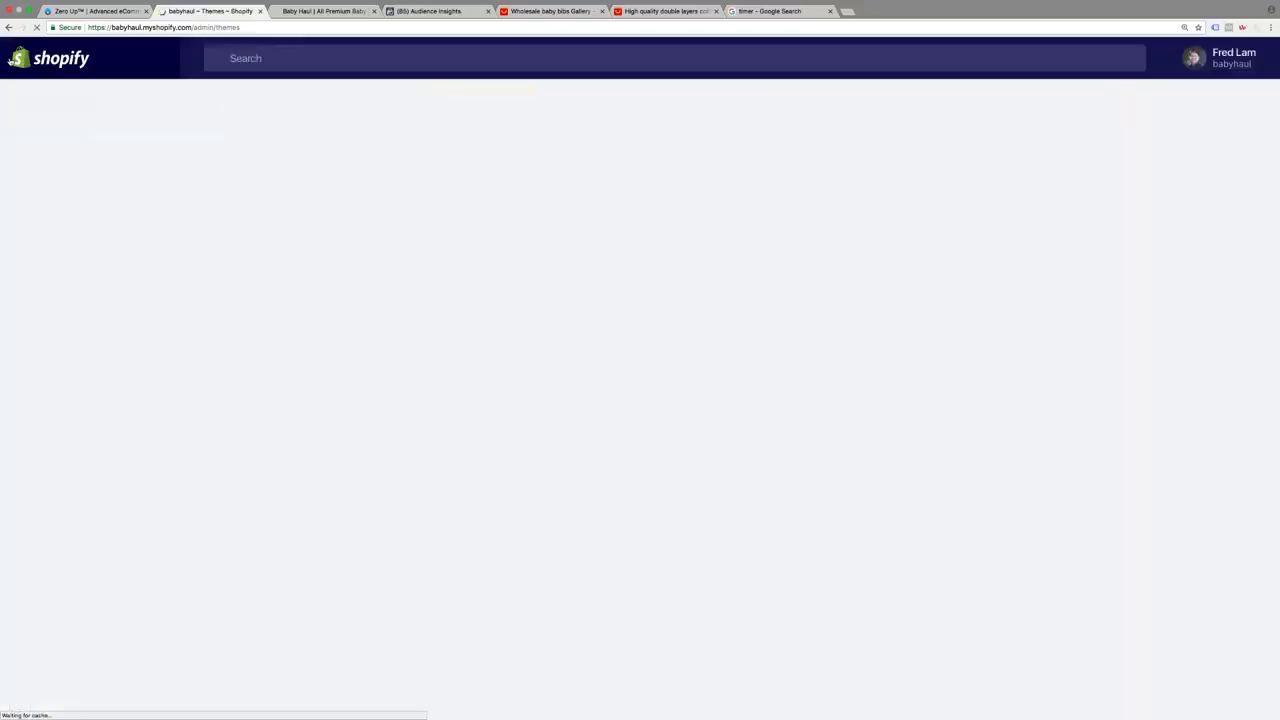
pyautogui.click(53, 375)
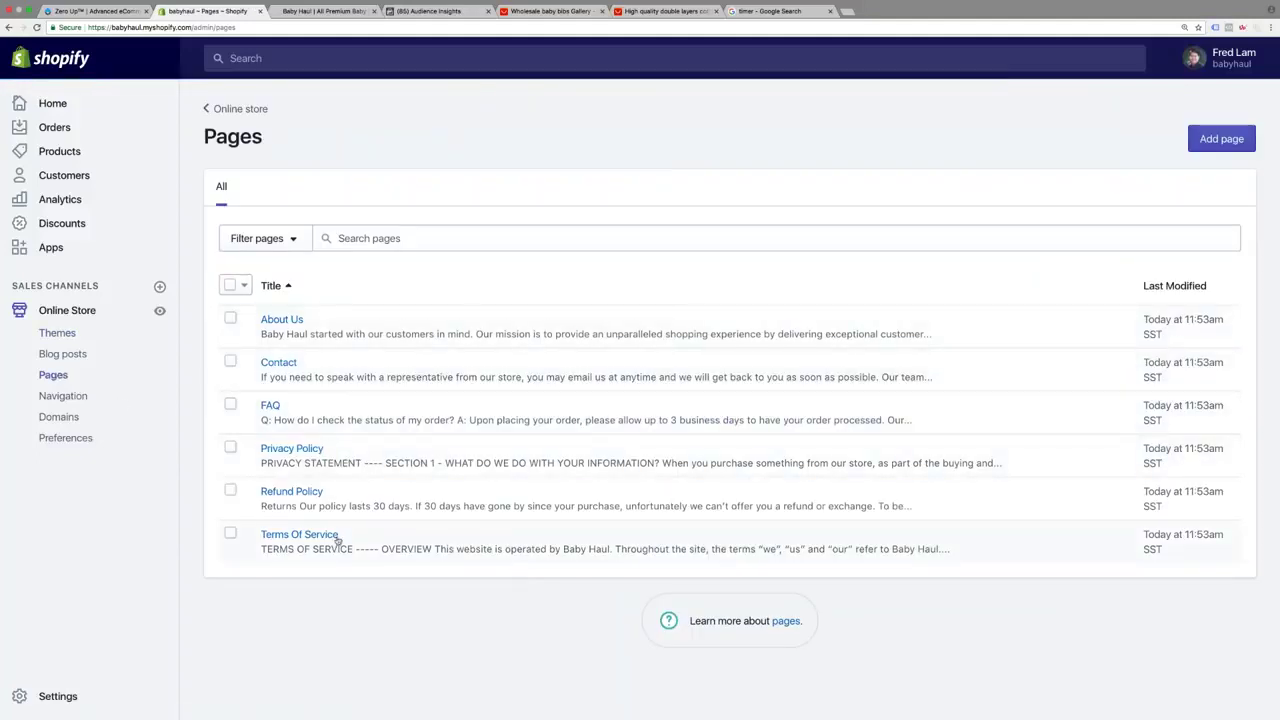
pyautogui.click(80, 399)
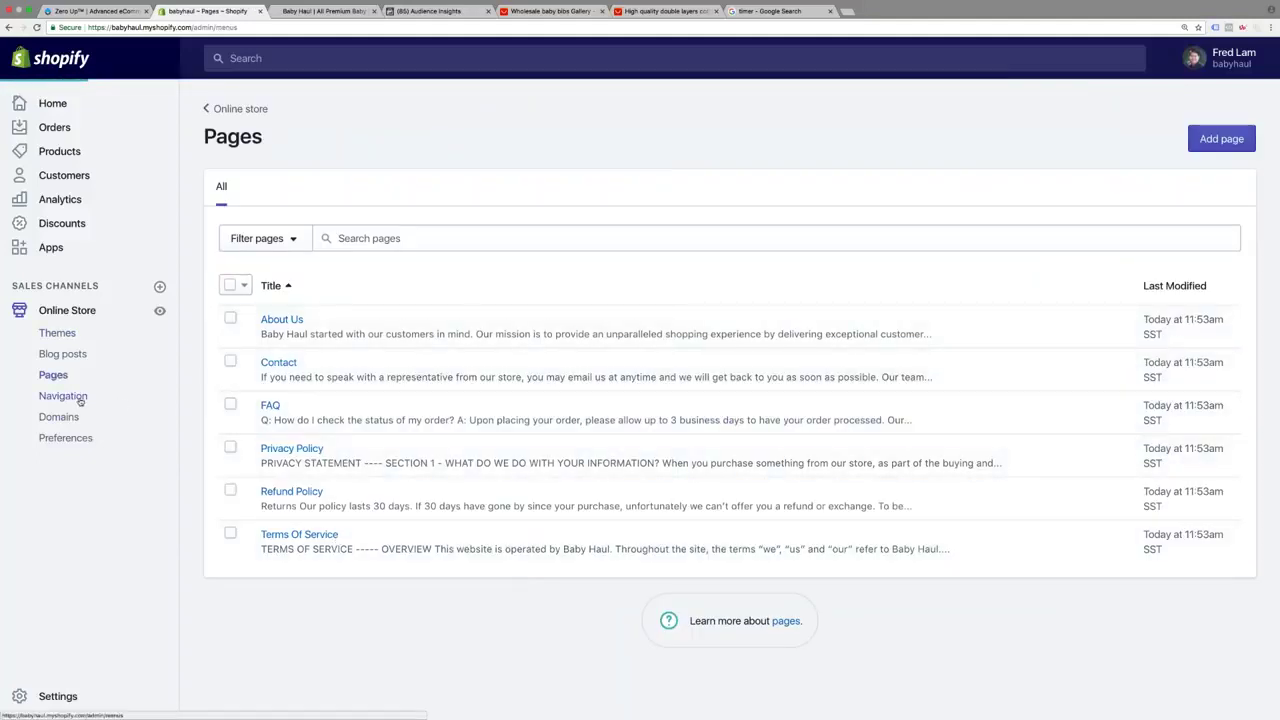
pyautogui.click(684, 318)
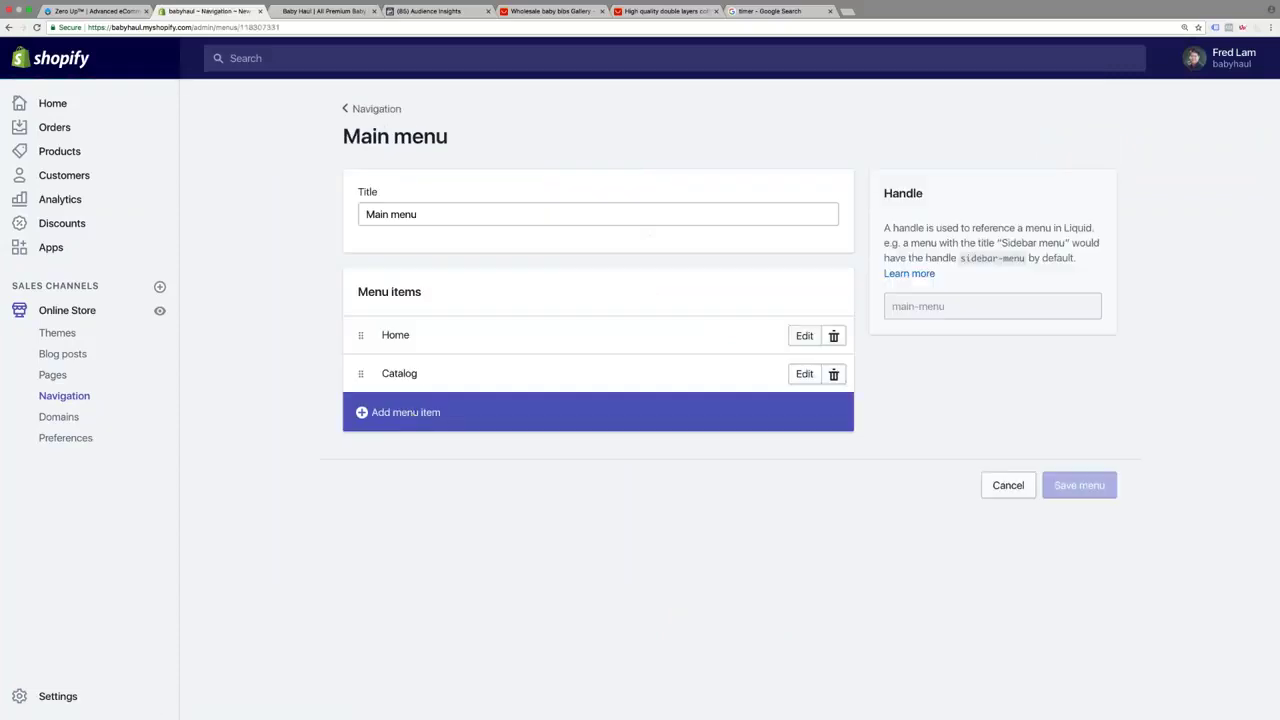
# Add an About menu item linked to the About Us page
pyautogui.click(405, 412)
pyautogui.write('BO')
pyautogui.press('BackSpace')
pyautogui.press('BackSpace')
pyautogui.write('About')
pyautogui.press('Tab')
pyautogui.write('About')
pyautogui.click(519, 350)
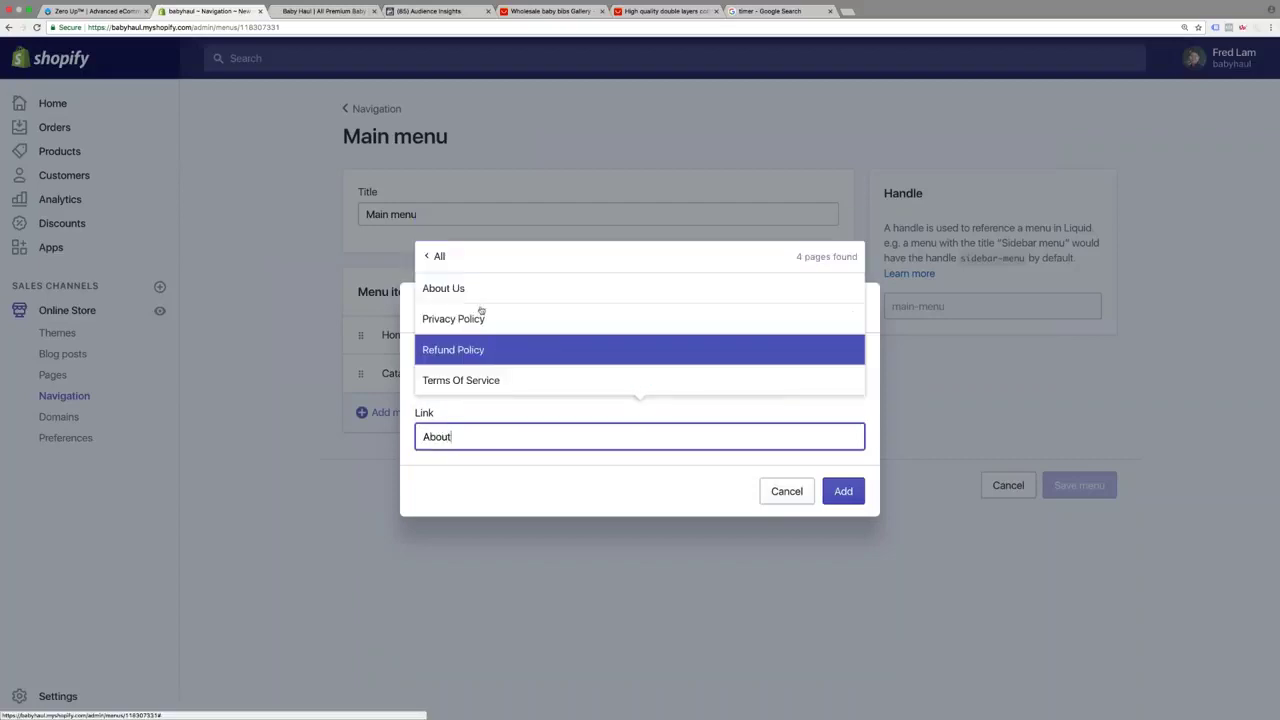
pyautogui.click(460, 288)
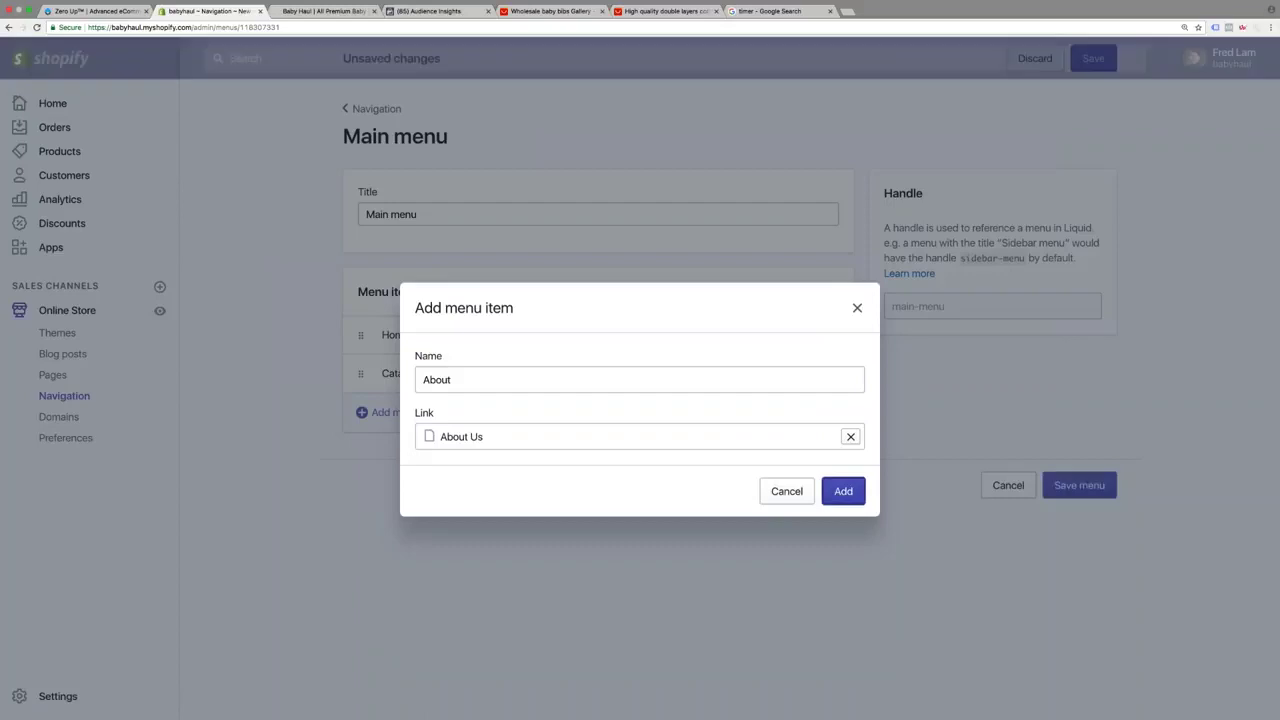
pyautogui.click(843, 491)
# Add a FAQ menu item linked to the FAQ page
pyautogui.click(434, 451)
pyautogui.write('FAQ')
pyautogui.press('Tab')
pyautogui.write('FAQ')
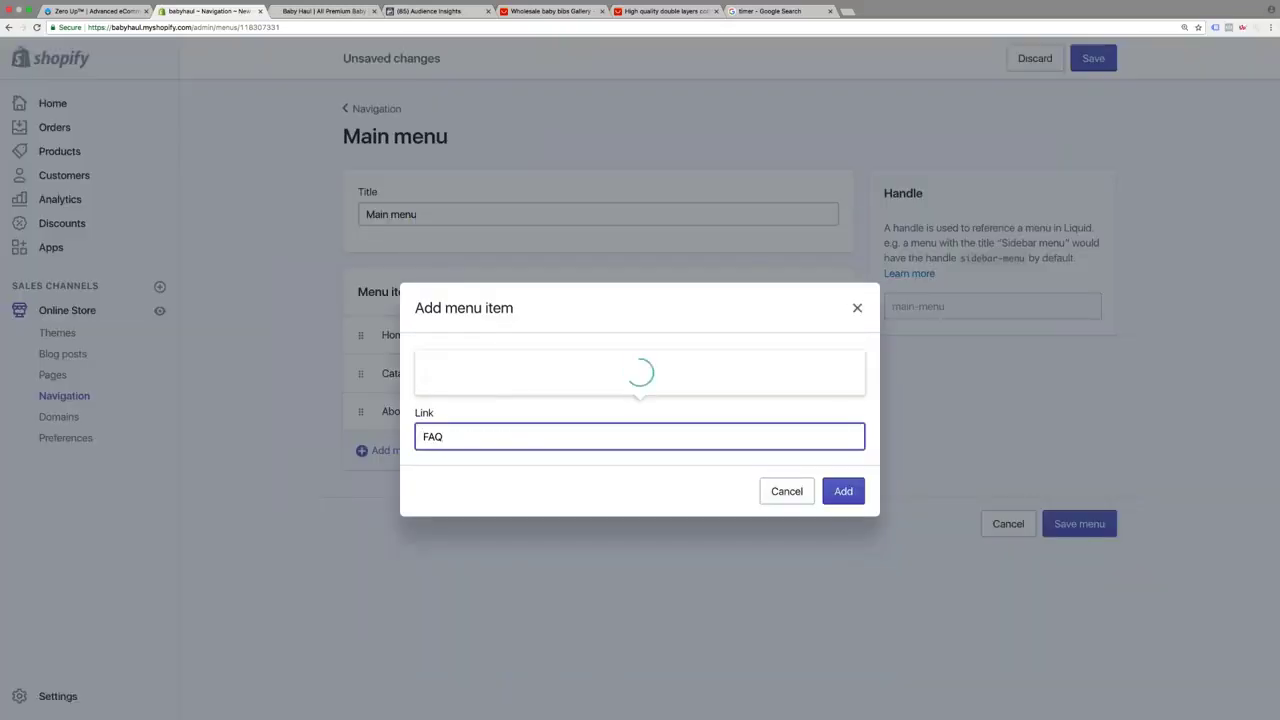
pyautogui.click(486, 380)
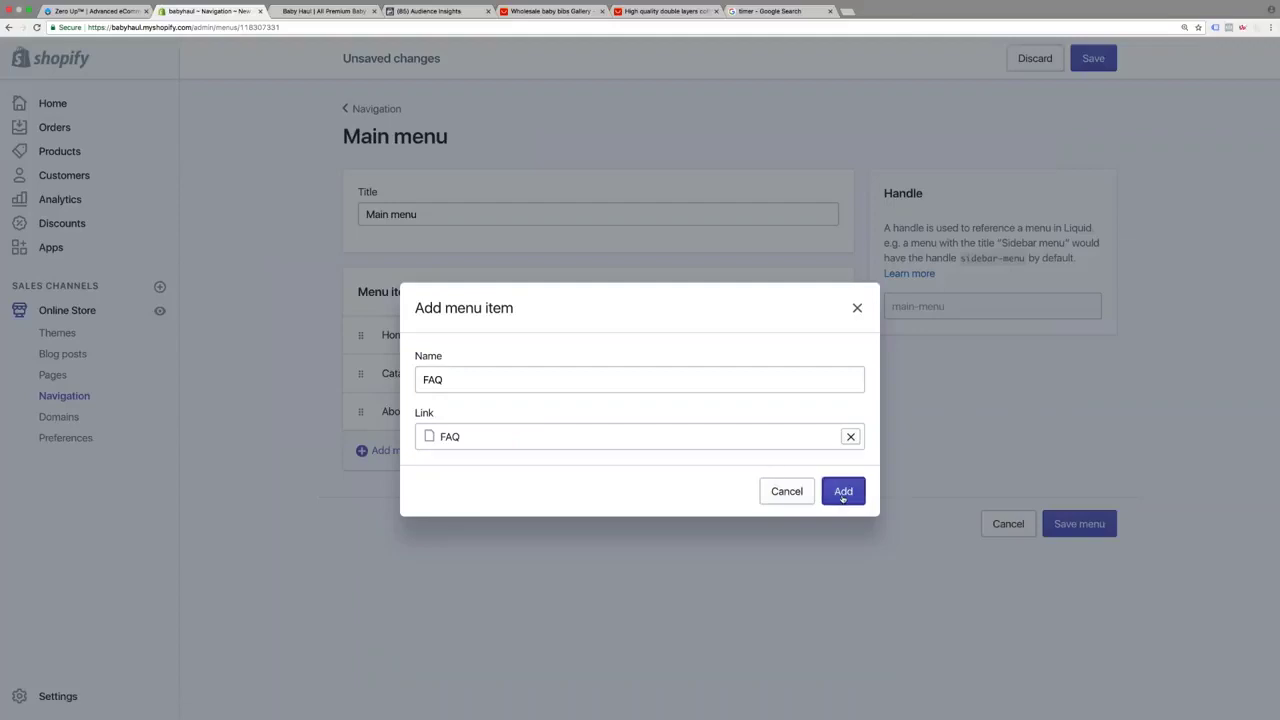
pyautogui.click(843, 491)
# Add a Contact menu item linked to the Contact page and save the menu
pyautogui.click(500, 486)
pyautogui.write('Contact')
pyautogui.press('Tab')
pyautogui.write('Contact')
pyautogui.click(484, 258)
pyautogui.click(843, 491)
pyautogui.click(1093, 58)
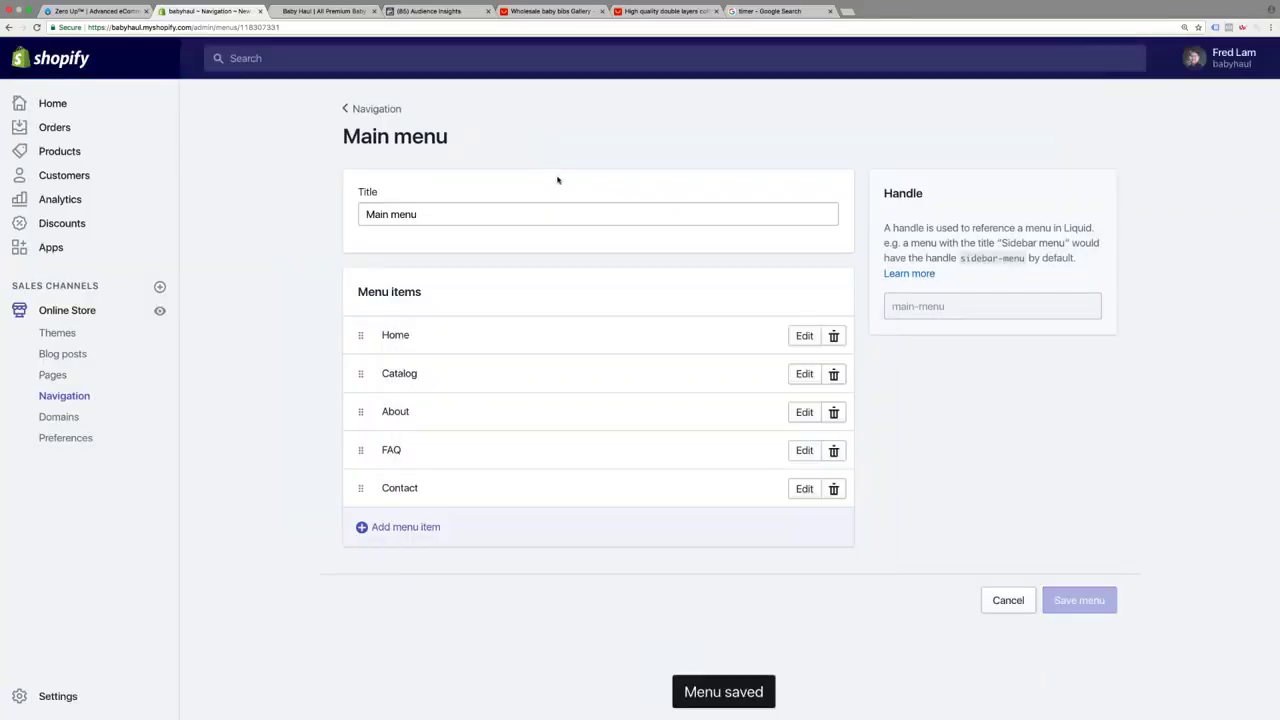
# Reload the live Baby Haul storefront to check the new menu and best sellers
pyautogui.click(323, 12)
pyautogui.click(36, 27)
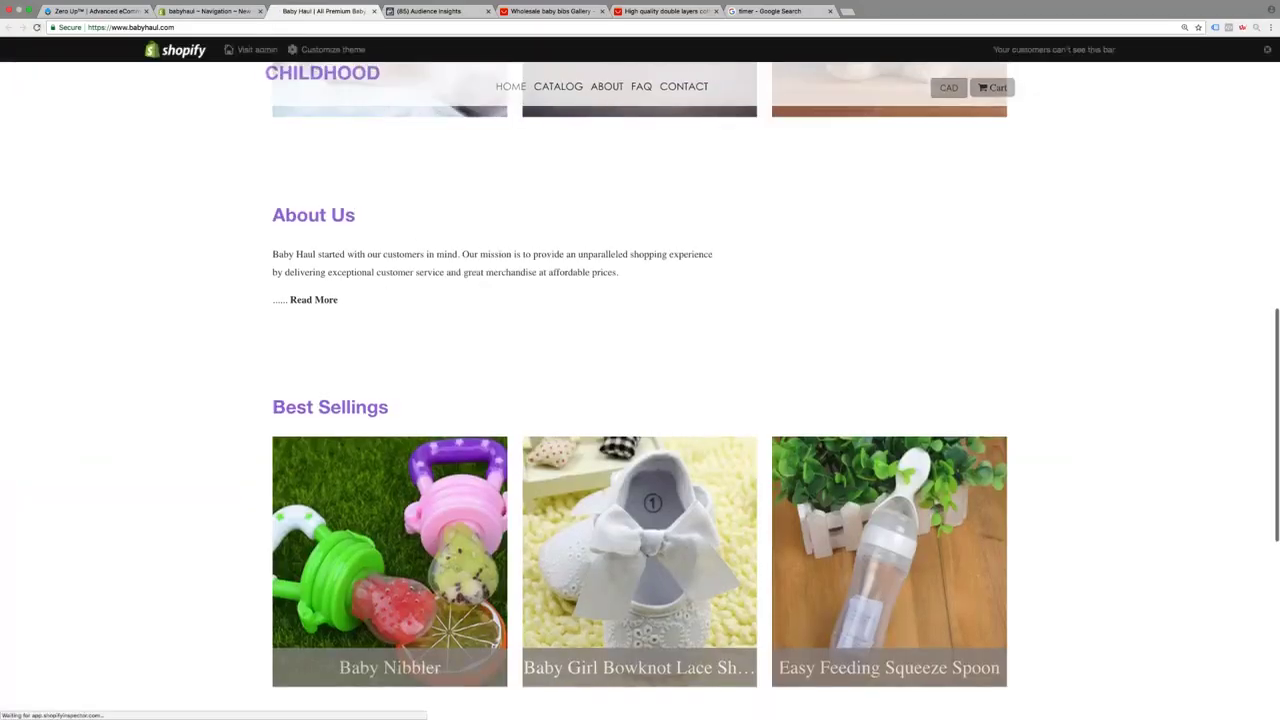
pyautogui.scroll(3, 223, 157)
pyautogui.scroll(2, 640, 390)
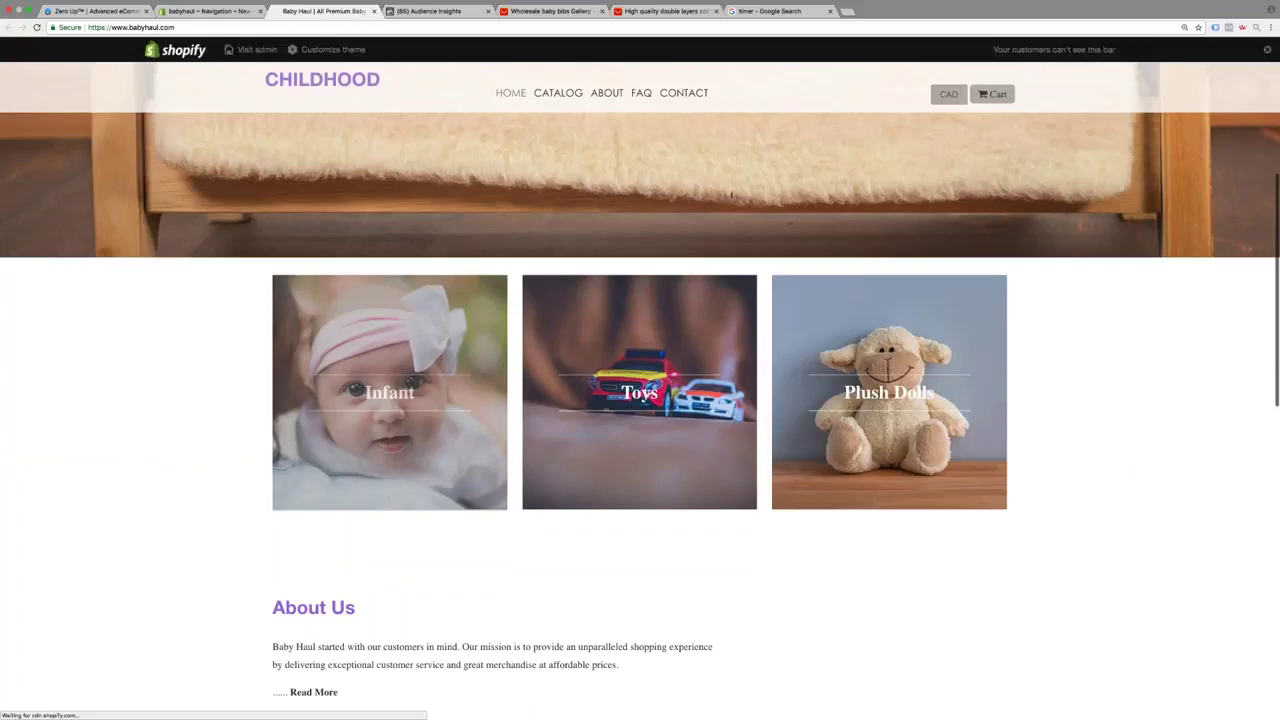
pyautogui.scroll(5, 313, 199)
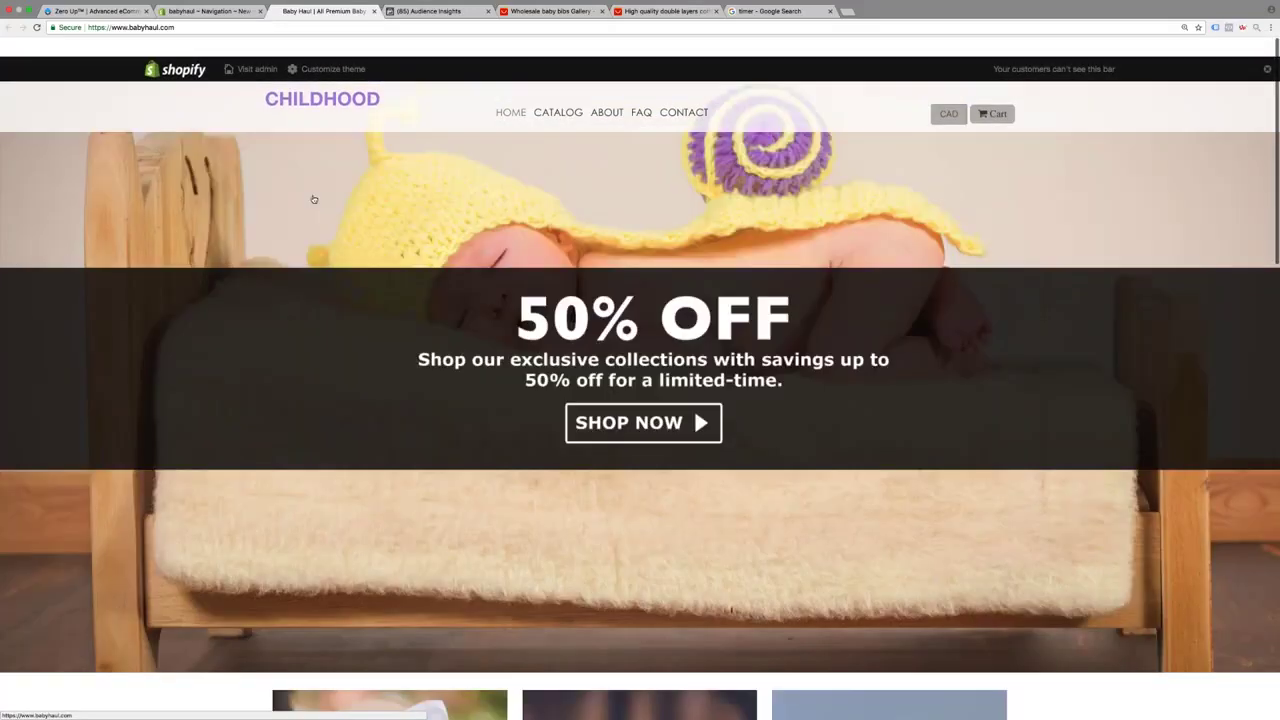
# Browse the Catalog products, then move to the Say Yes presentation slide
pyautogui.click(558, 92)
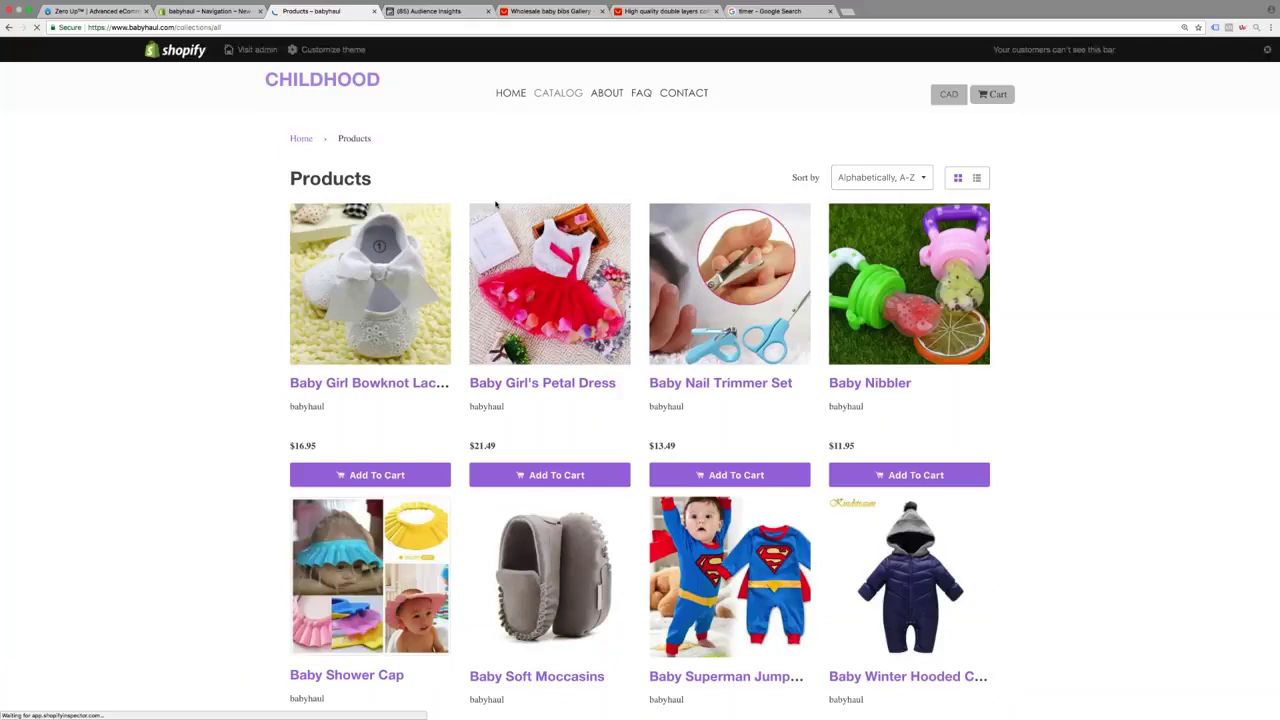
pyautogui.scroll(-10, 495, 204)
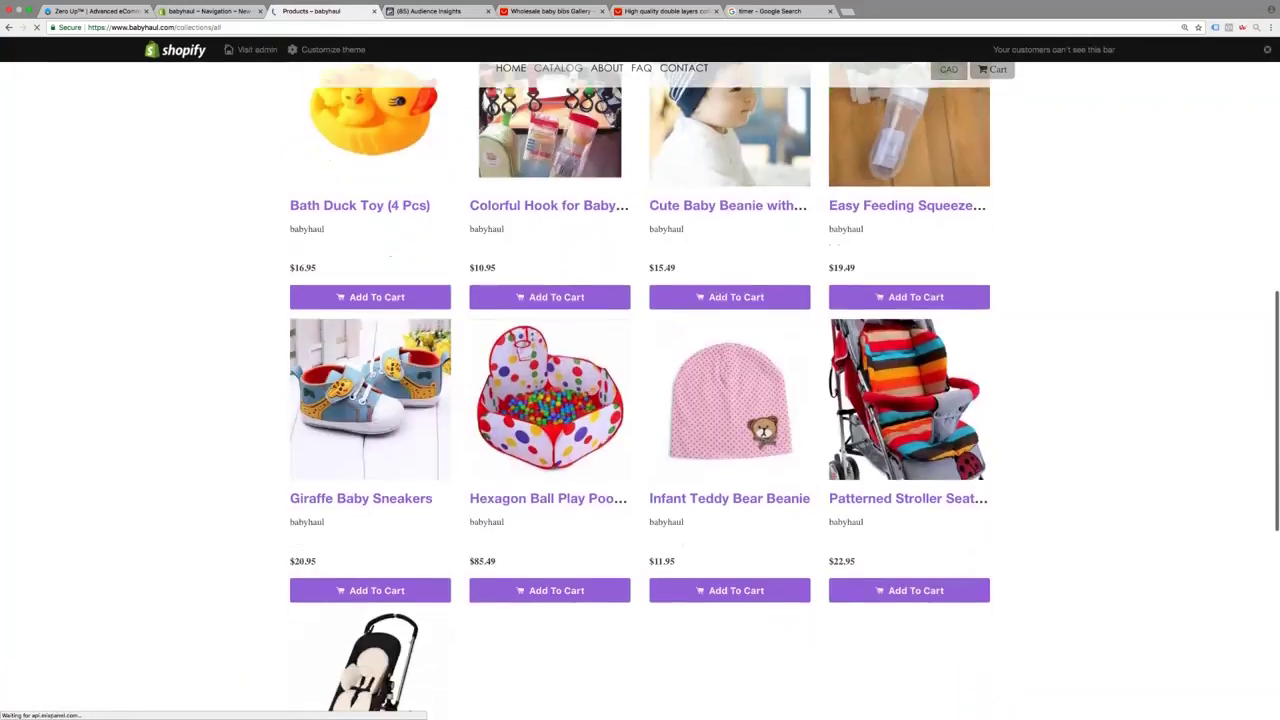
pyautogui.scroll(-5, 640, 400)
pyautogui.press('super+9')
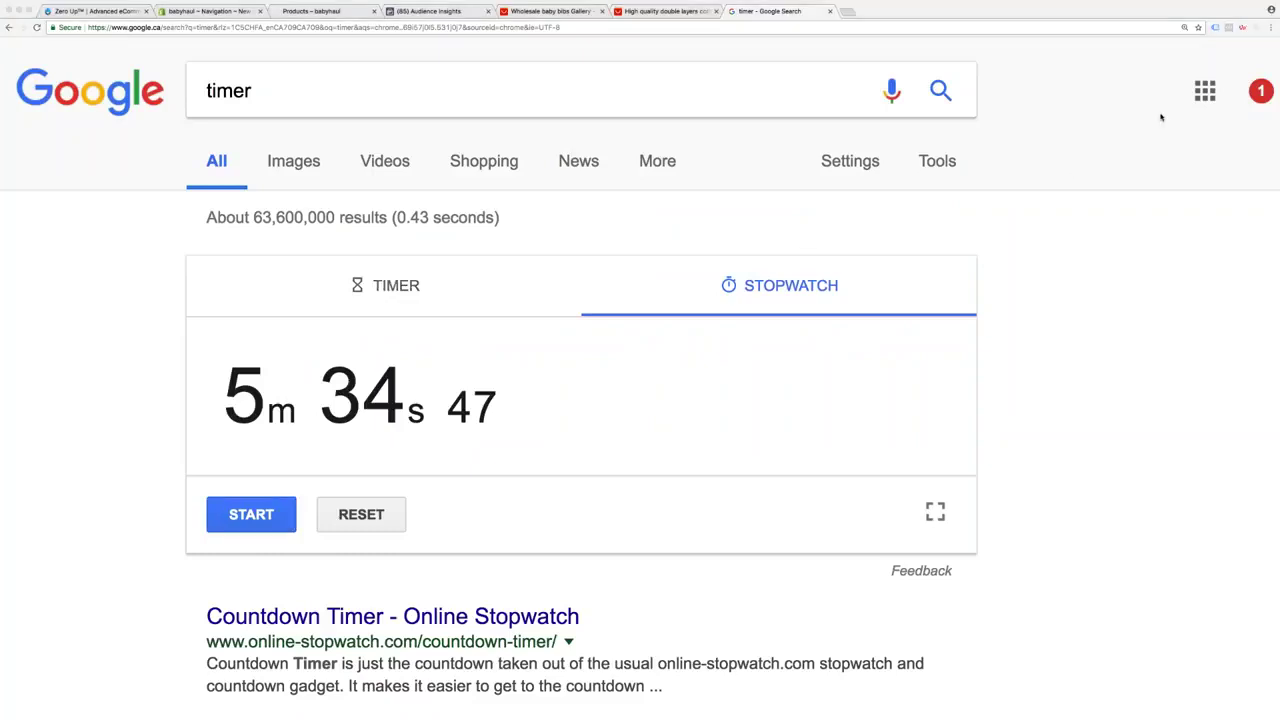
pyautogui.hotkey('ctrl', 'Left')
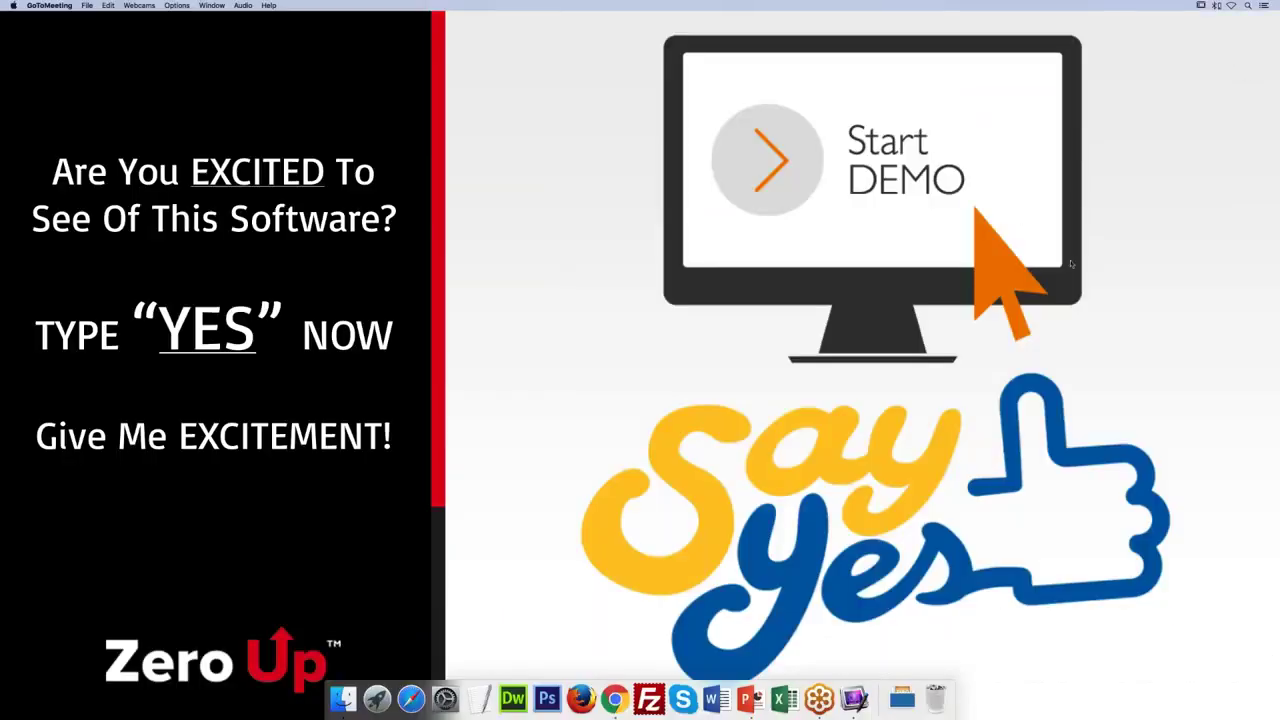
# Return to Chrome and open Product Engine from the Zero Up dashboard
pyautogui.hotkey('ctrl', 'Right')
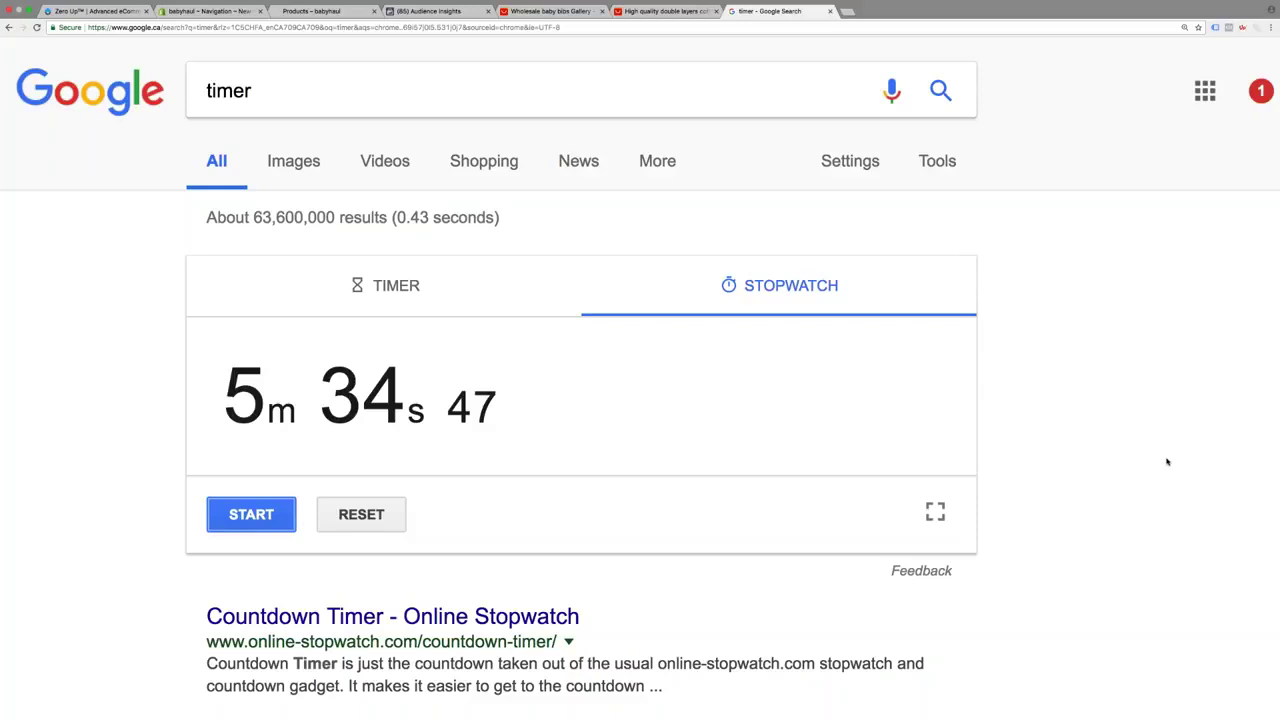
pyautogui.click(537, 22)
pyautogui.scroll(5, 602, 157)
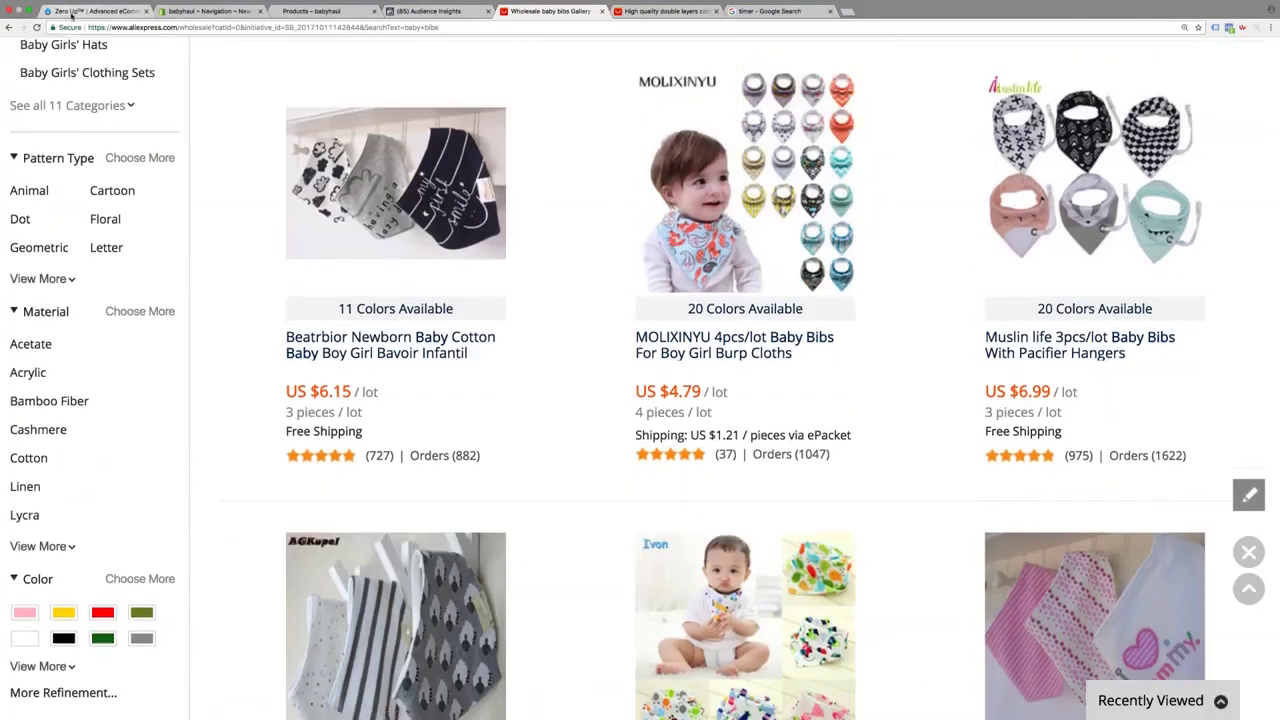
pyautogui.click(71, 12)
pyautogui.click(76, 96)
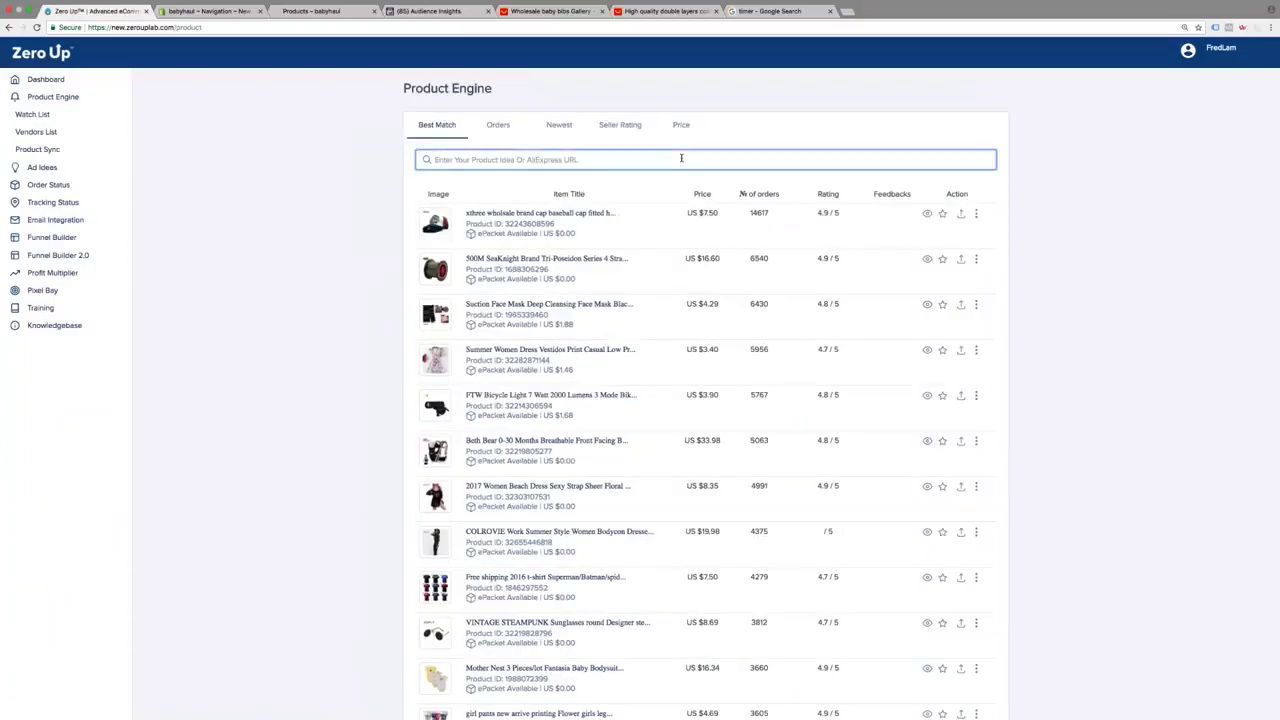
# Search baby bibs and review the bib's ePacket cost, 3,212 orders, 4.9 rating, 7,550 feedbacks and $0.75 price
pyautogui.write('baby bibs')
pyautogui.press('Return')
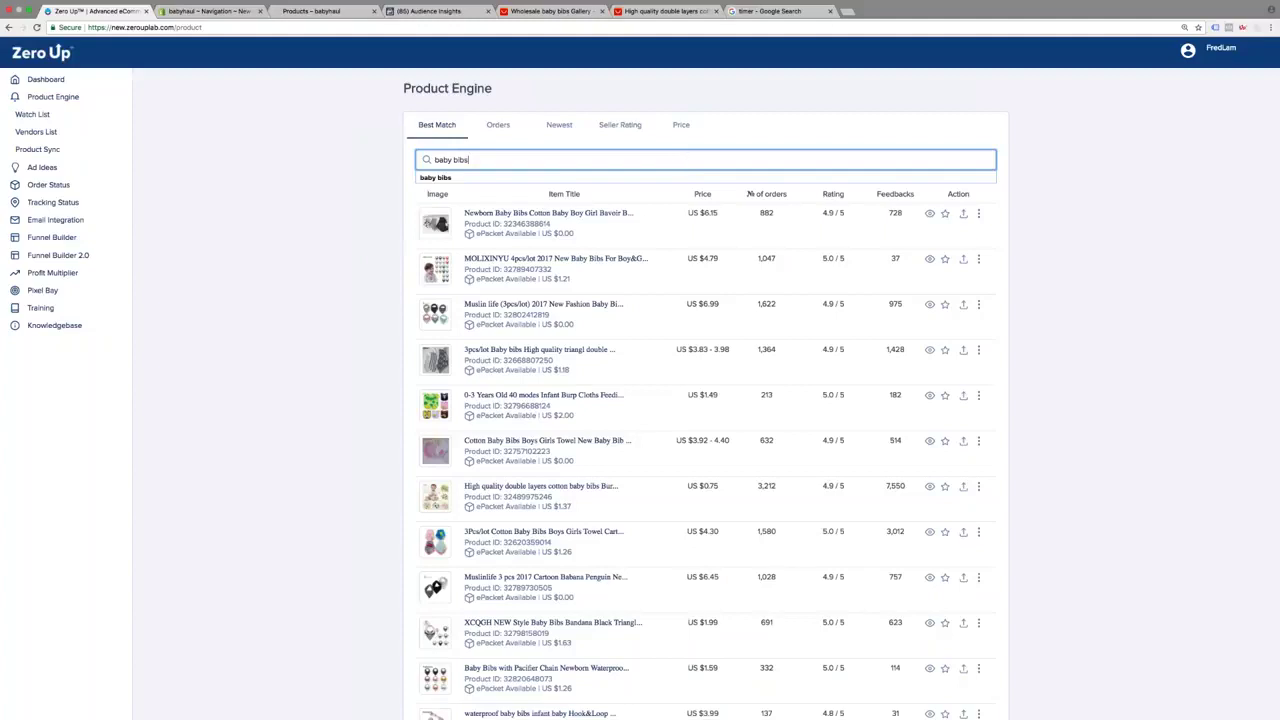
pyautogui.tripleClick(553, 506)
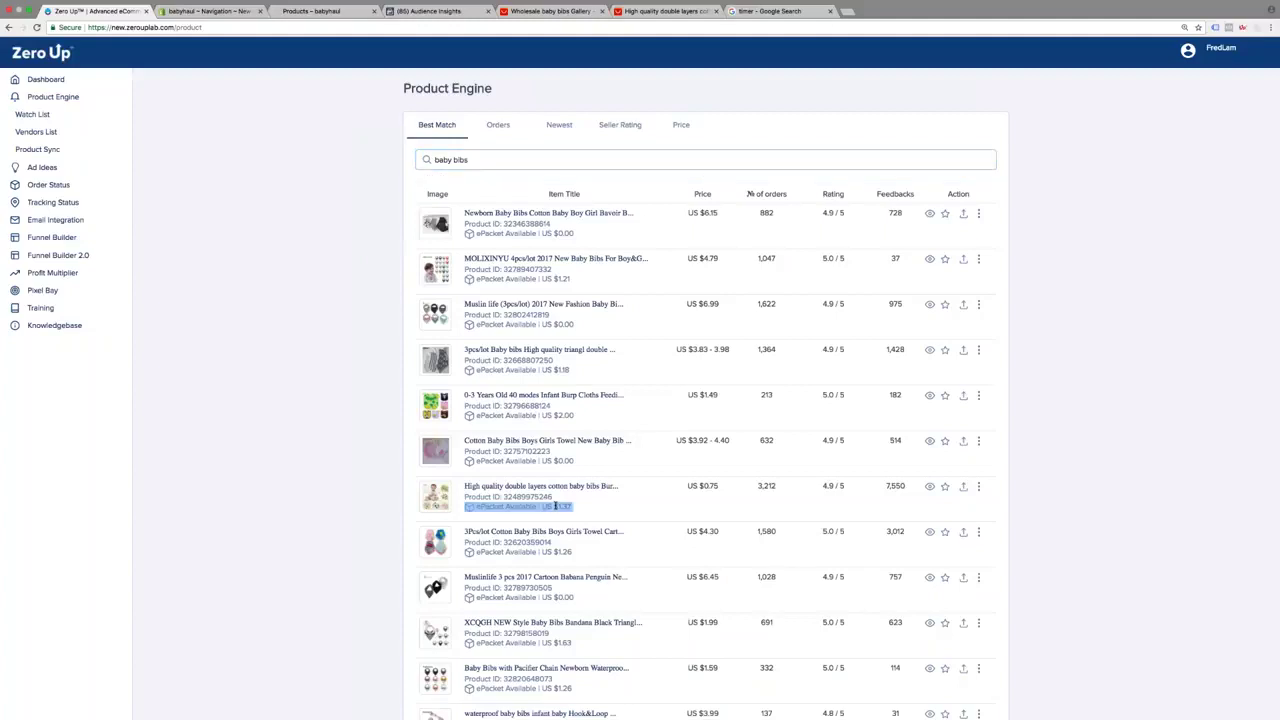
pyautogui.scroll(-1, 555, 506)
pyautogui.doubleClick(766, 460)
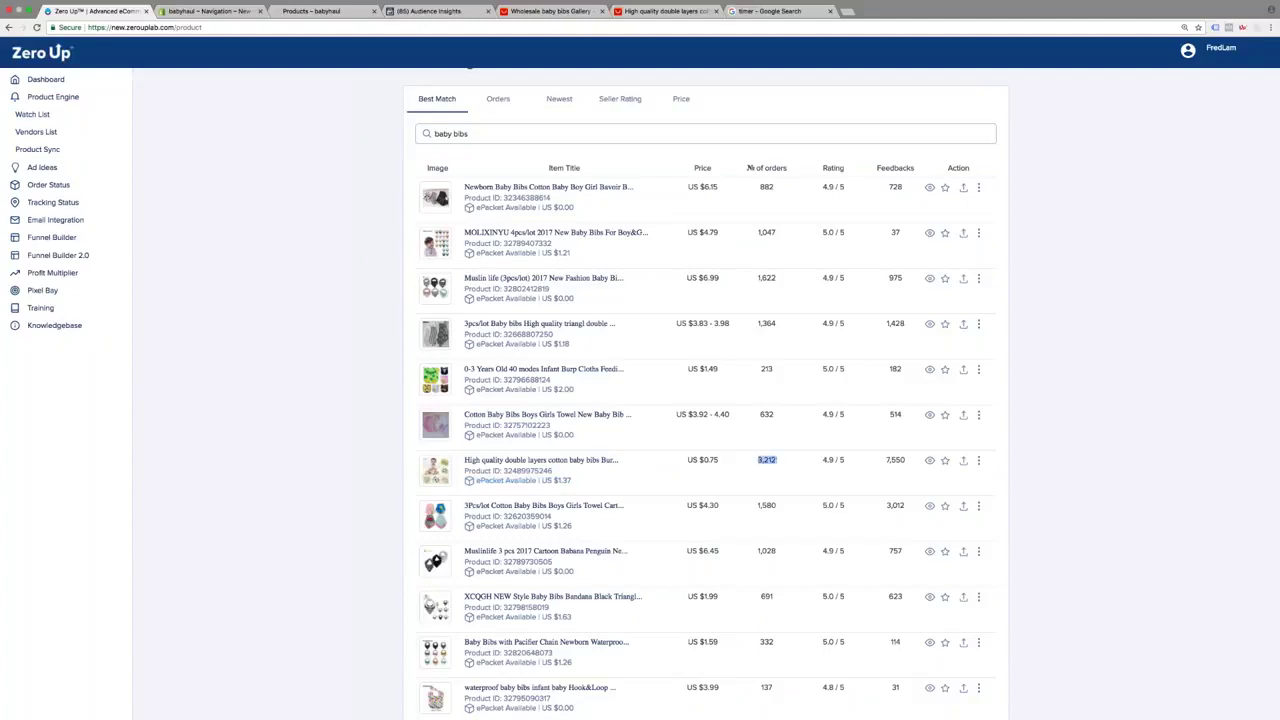
pyautogui.moveTo(823, 459); pyautogui.dragTo(841, 480)
pyautogui.click(840, 481)
pyautogui.doubleClick(893, 460)
pyautogui.click(893, 460)
pyautogui.doubleClick(703, 460)
pyautogui.click(703, 460)
# View the double-layer bib on AliExpress, then publish it to the Shopify store
pyautogui.click(926, 462)
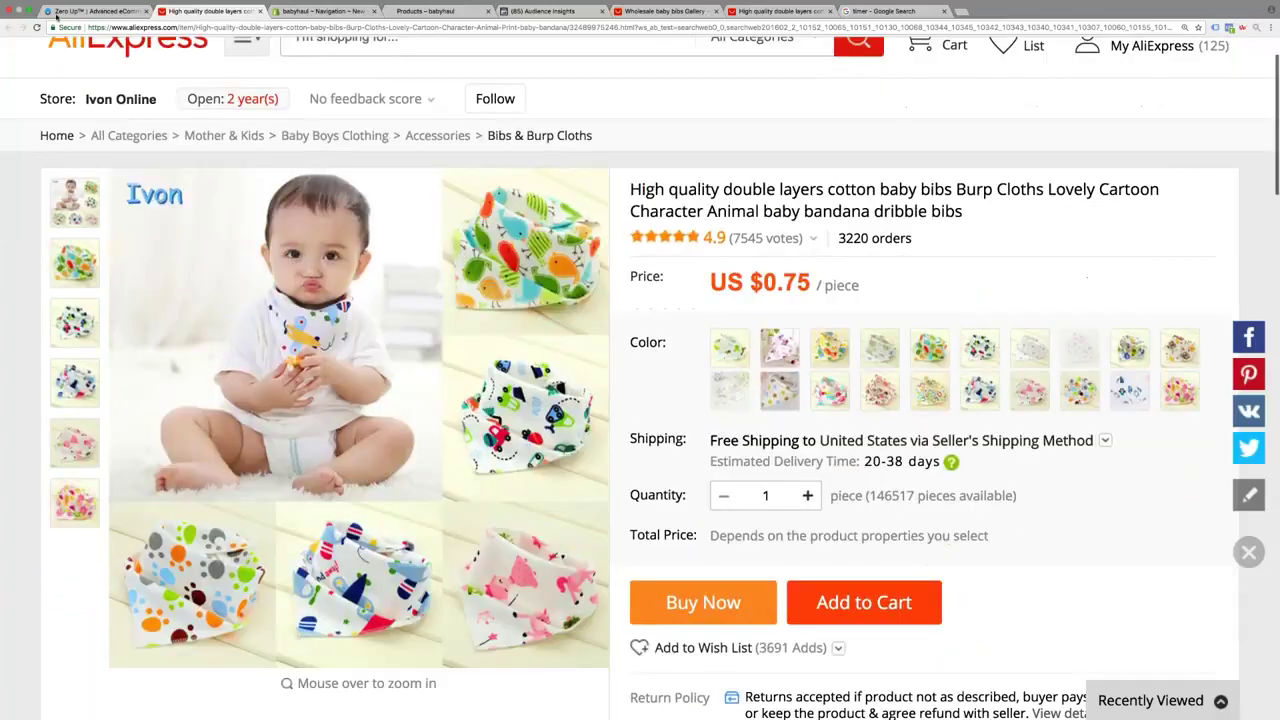
pyautogui.click(60, 12)
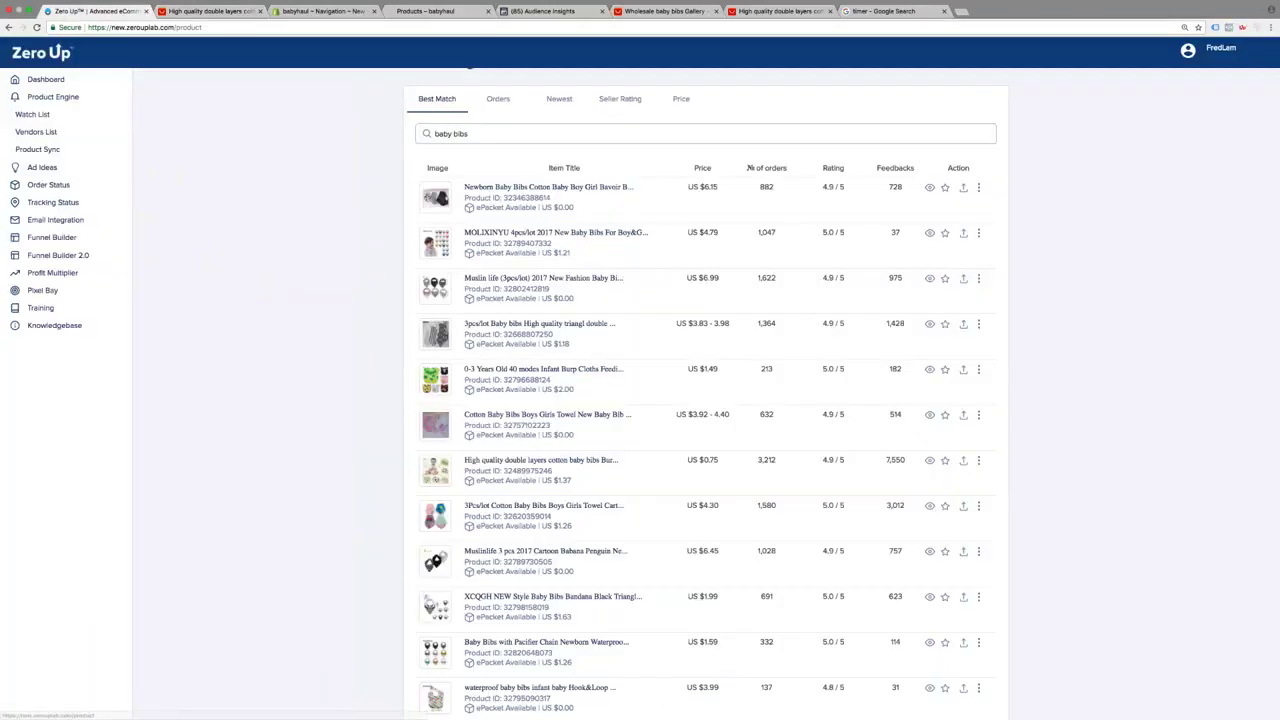
pyautogui.click(217, 12)
pyautogui.click(829, 347)
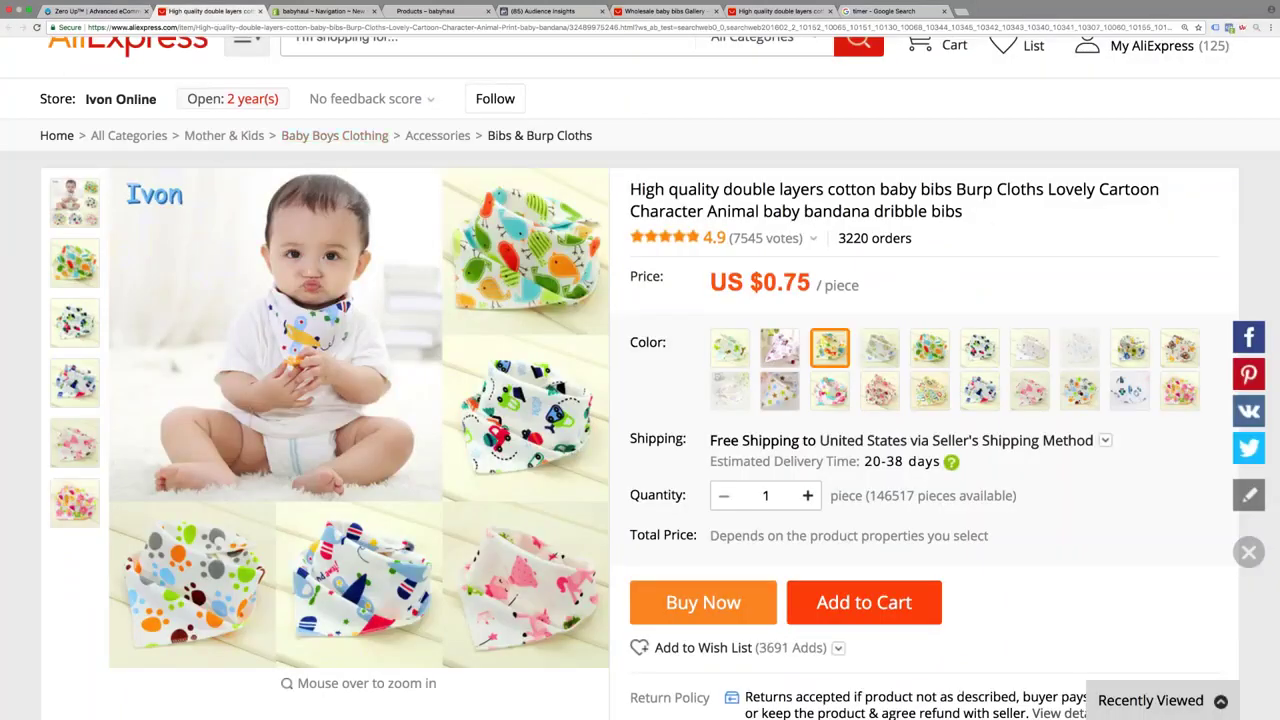
pyautogui.click(95, 11)
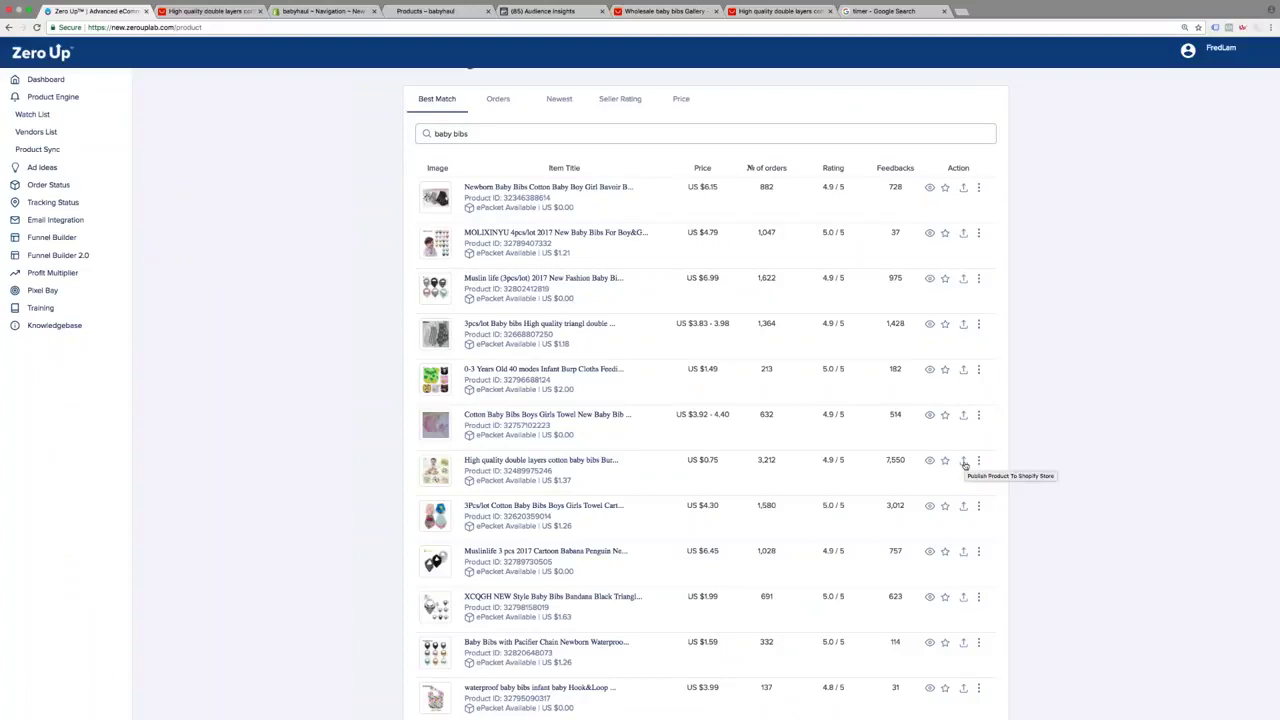
pyautogui.click(964, 463)
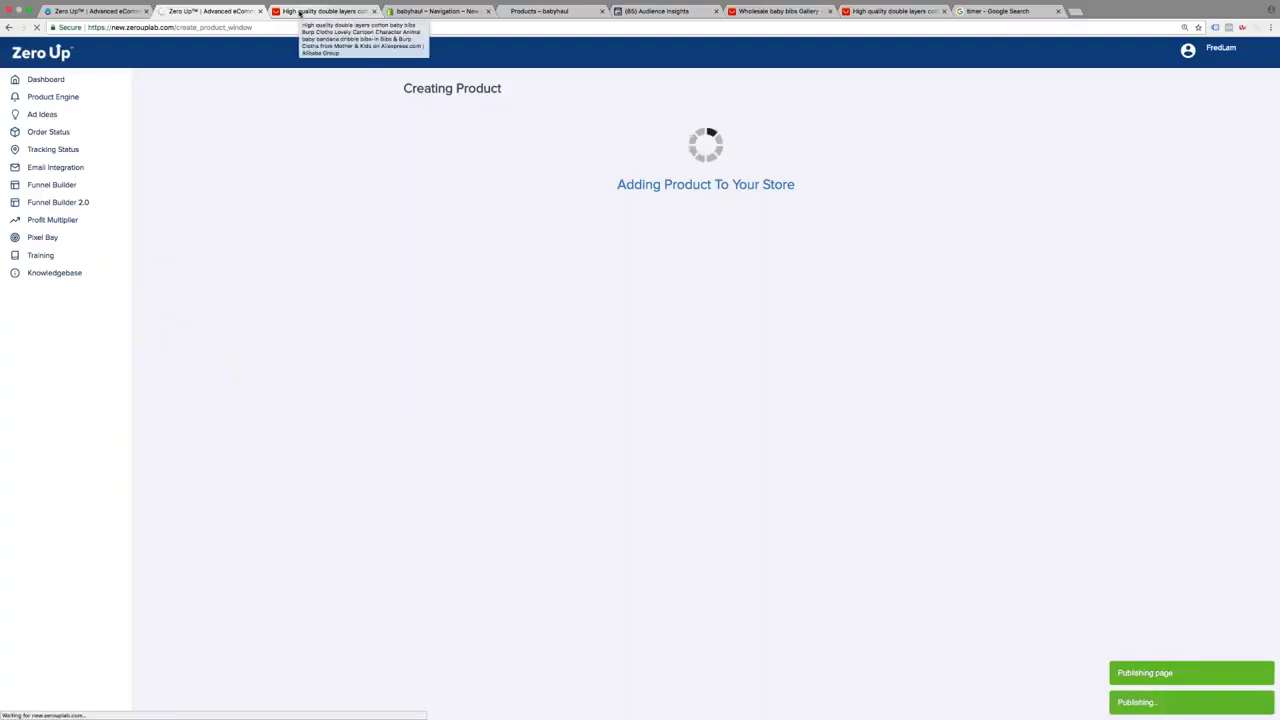
pyautogui.click(300, 12)
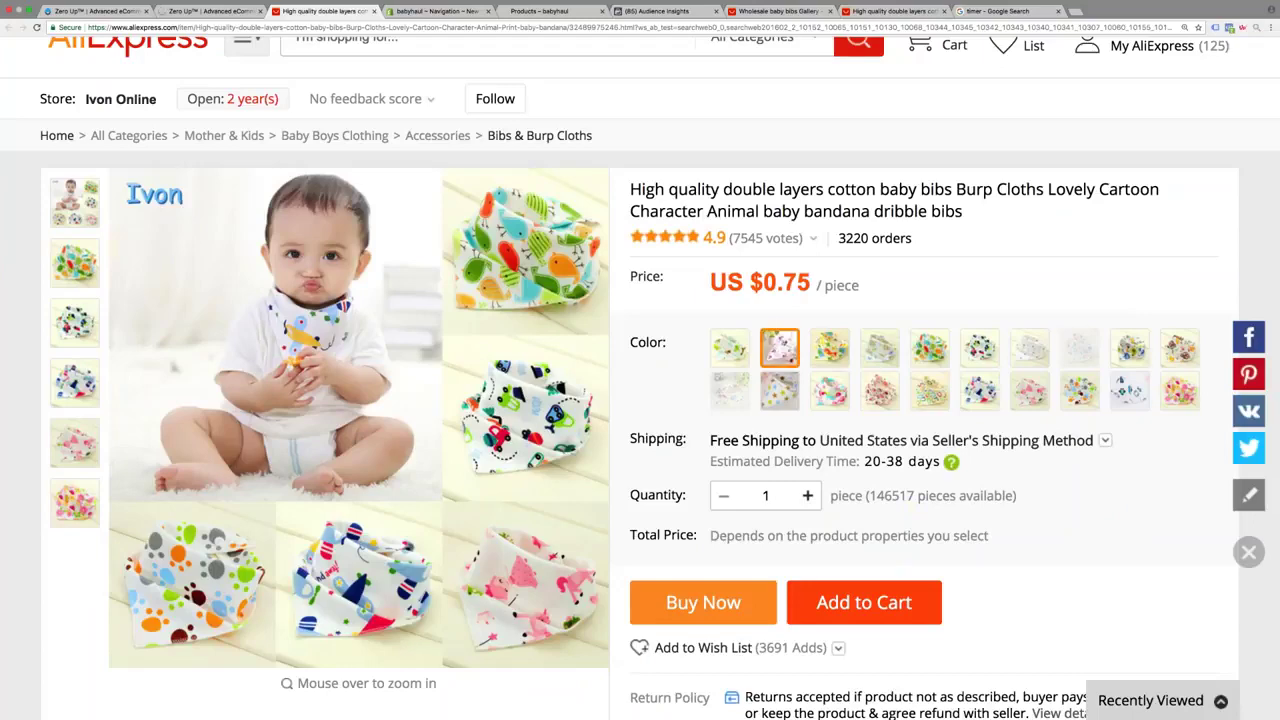
# Preview the Minnie, giraffe, owl, bird, car, letters, cupcake and dinosaur colour swatches
pyautogui.click(780, 347)
pyautogui.click(829, 347)
pyautogui.click(879, 347)
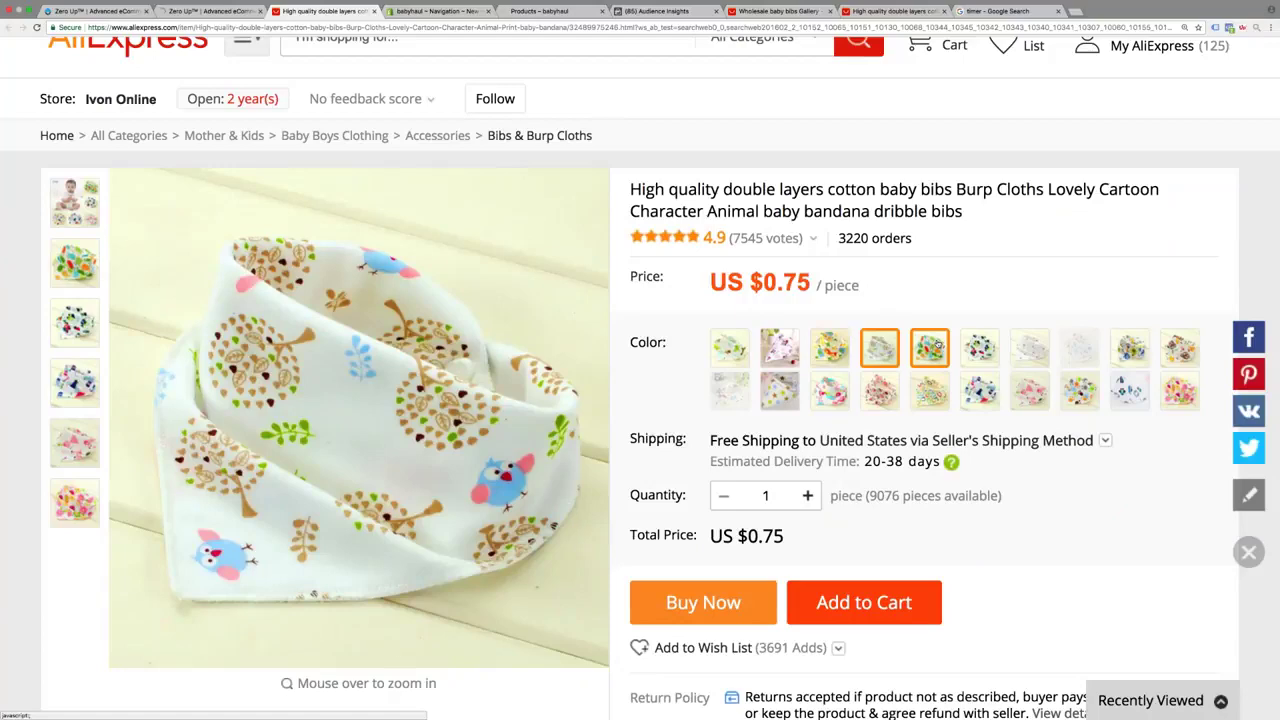
pyautogui.click(929, 347)
pyautogui.click(979, 347)
pyautogui.click(929, 390)
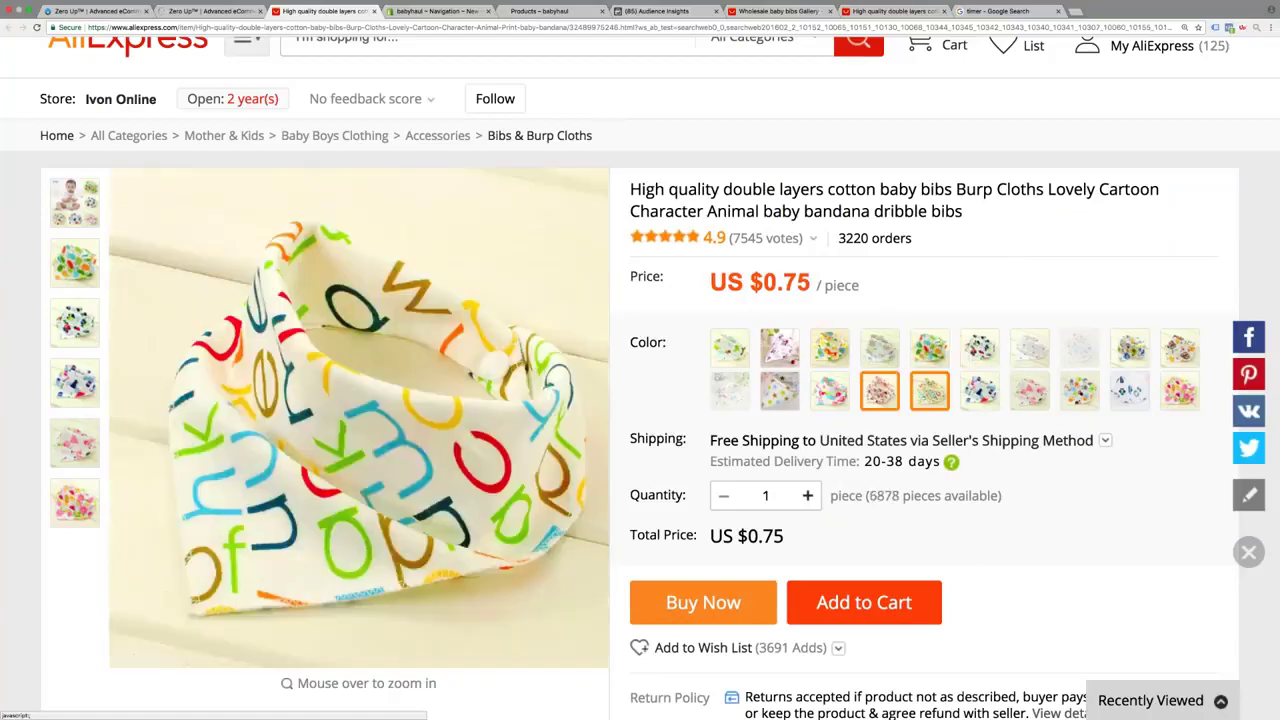
pyautogui.click(879, 390)
pyautogui.click(829, 390)
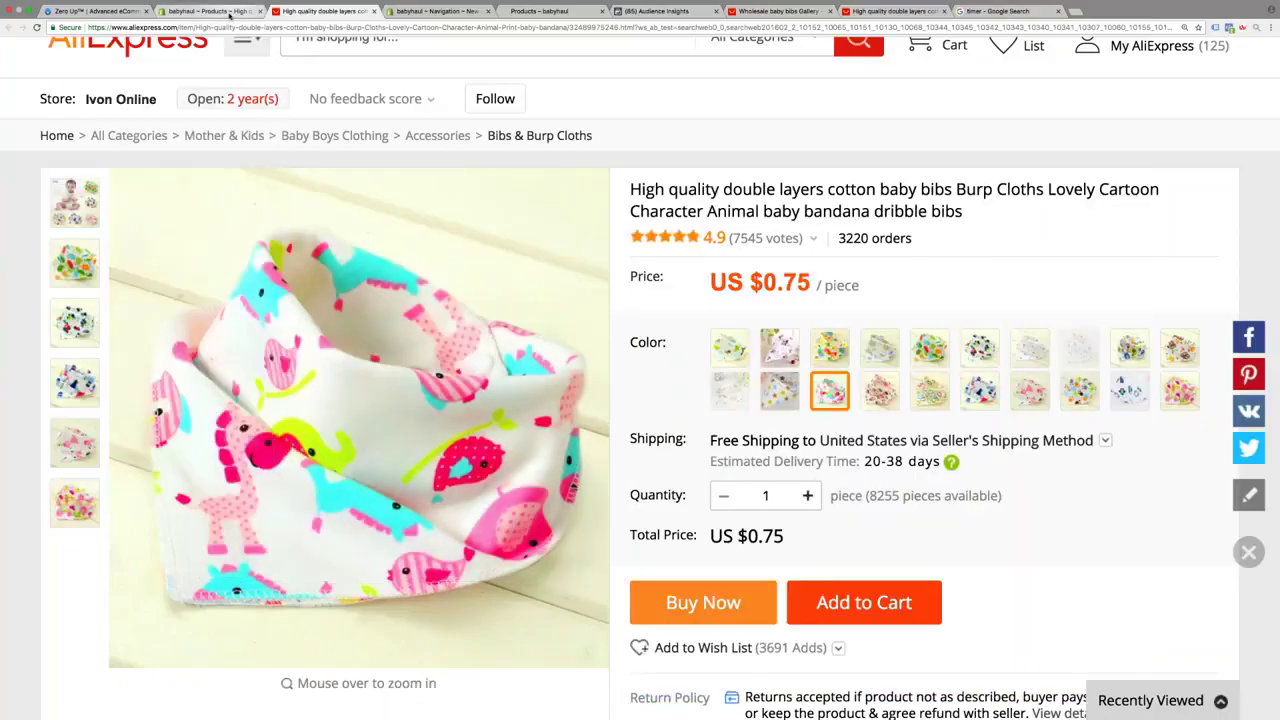
# Bulk-change the price of all 20 bib variants to $6.95
pyautogui.click(236, 13)
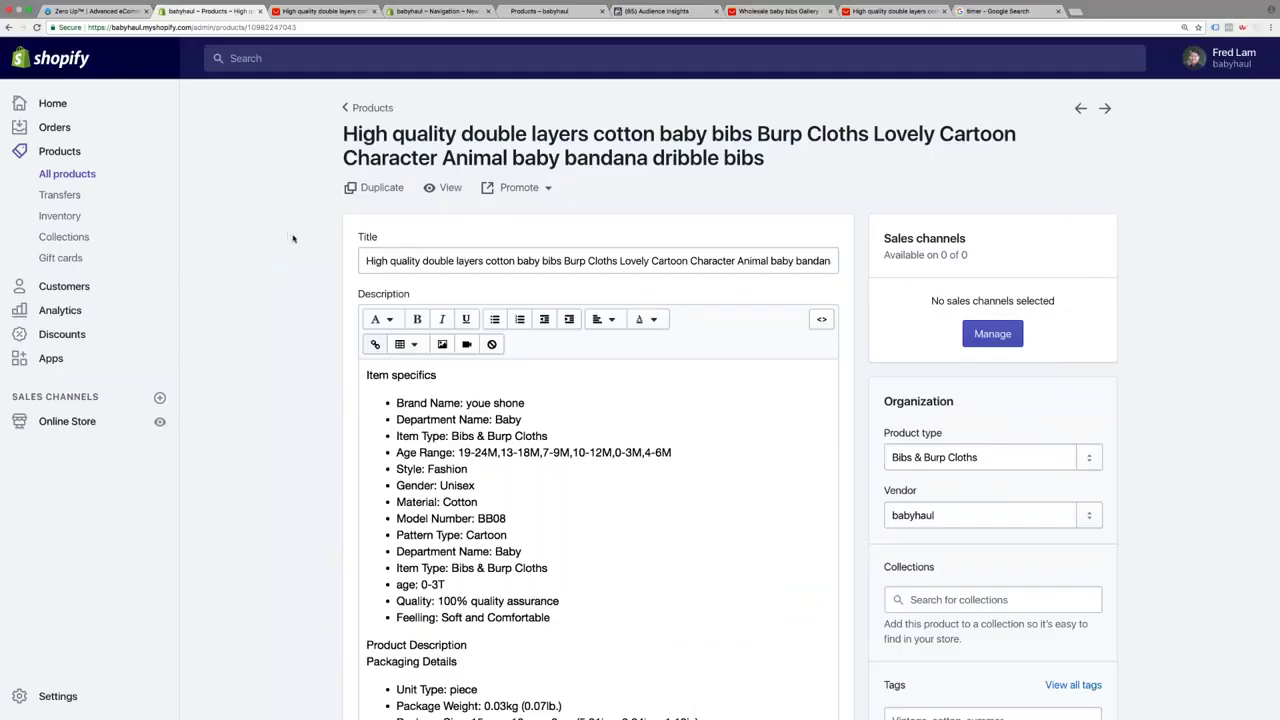
pyautogui.scroll(-10, 292, 238)
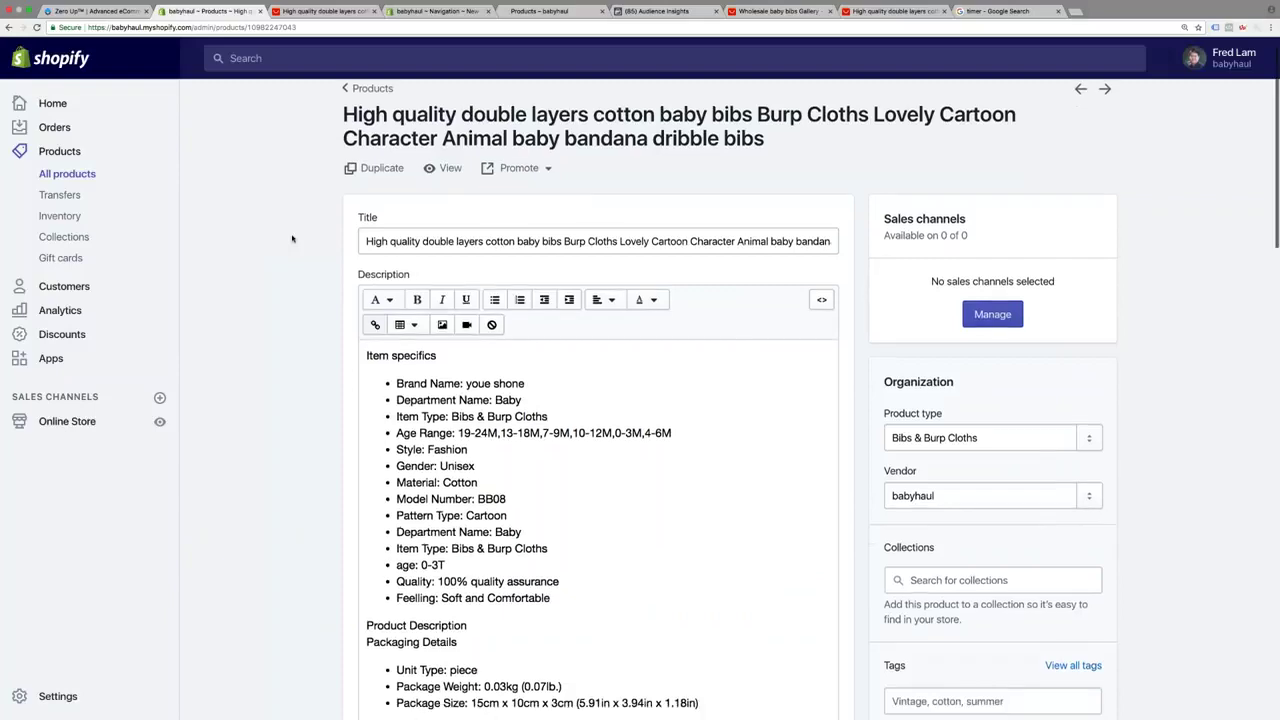
pyautogui.scroll(-5, 517, 414)
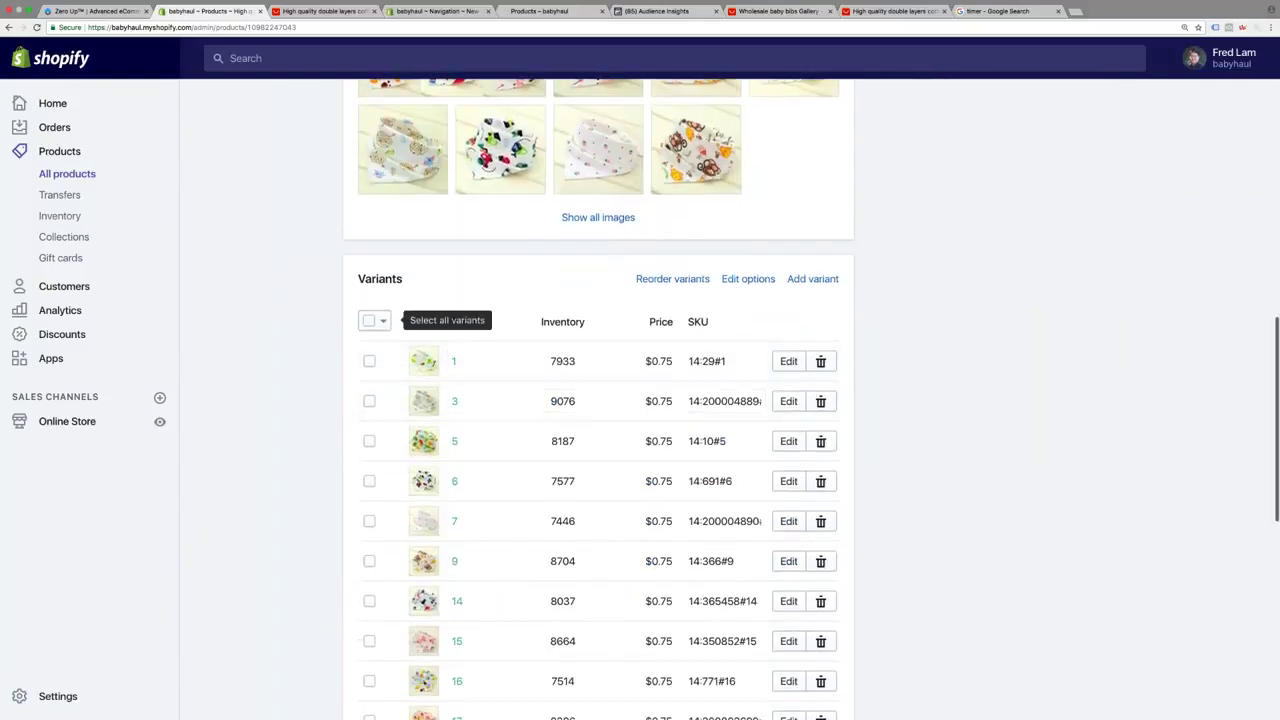
pyautogui.click(369, 320)
pyautogui.click(590, 322)
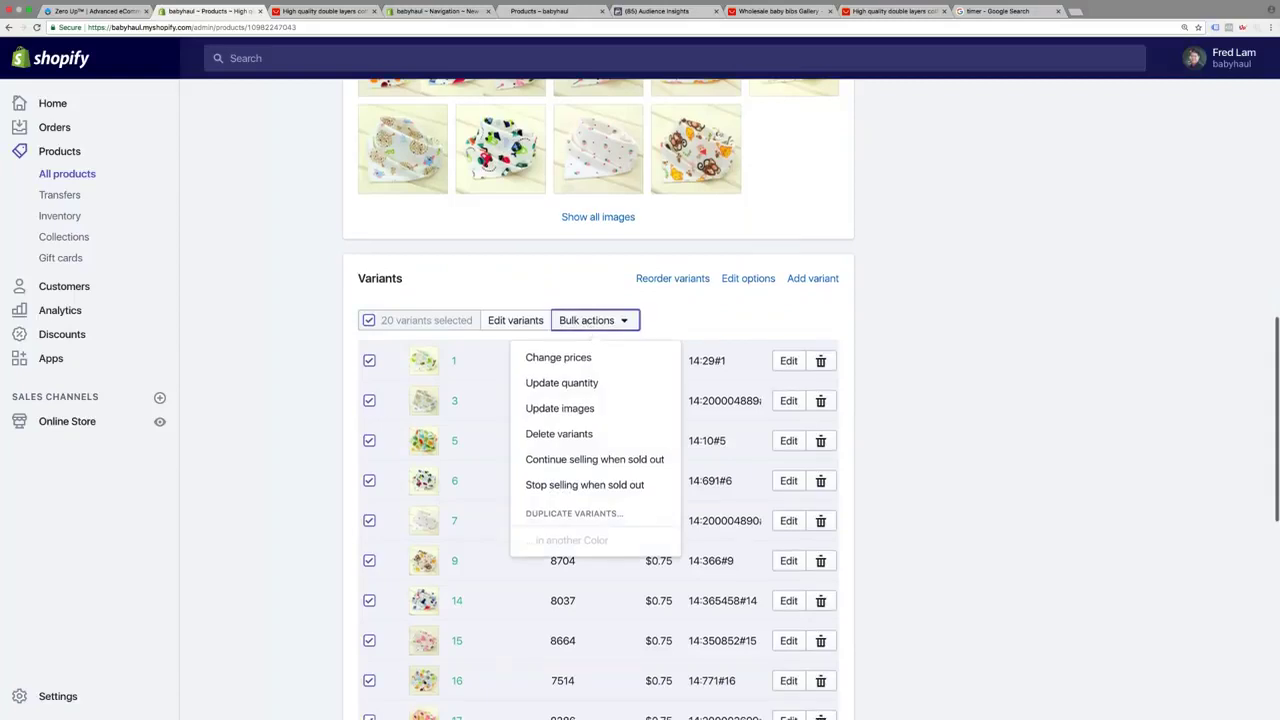
pyautogui.click(548, 358)
pyautogui.click(525, 198)
pyautogui.write('6.695')
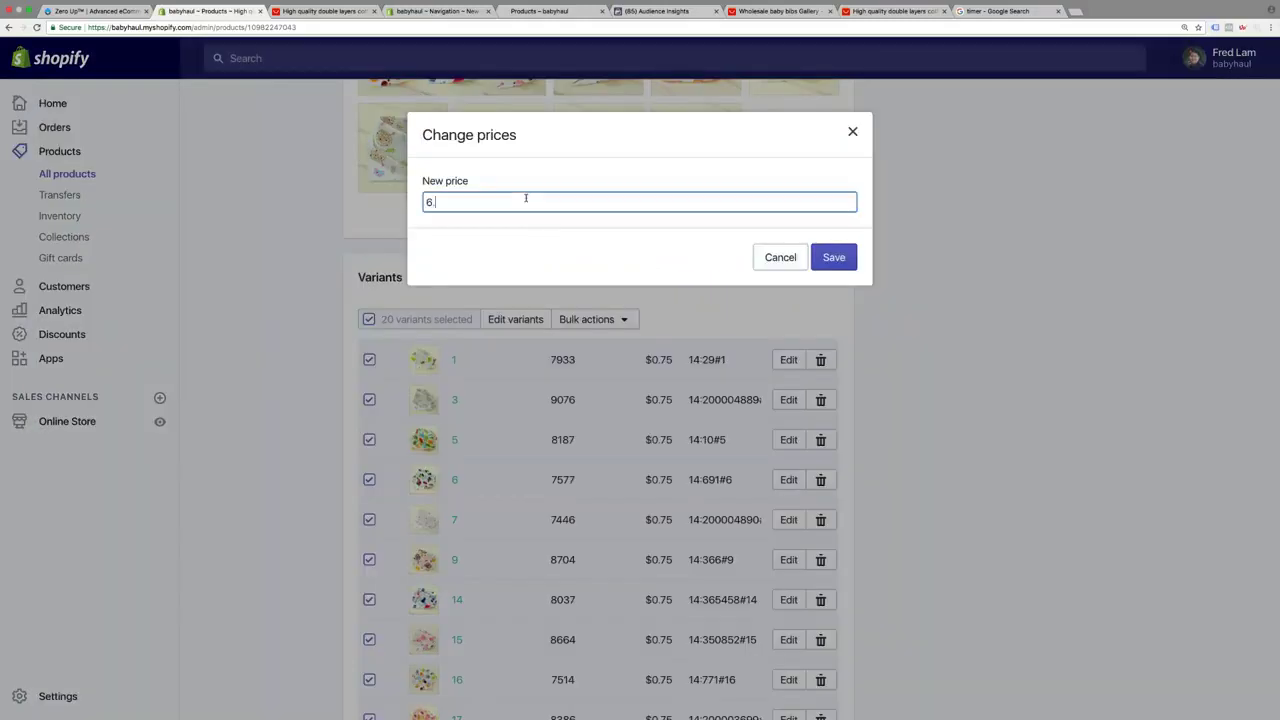
pyautogui.press('BackSpace')
pyautogui.press('BackSpace')
pyautogui.press('BackSpace')
pyautogui.write('95')
pyautogui.click(834, 257)
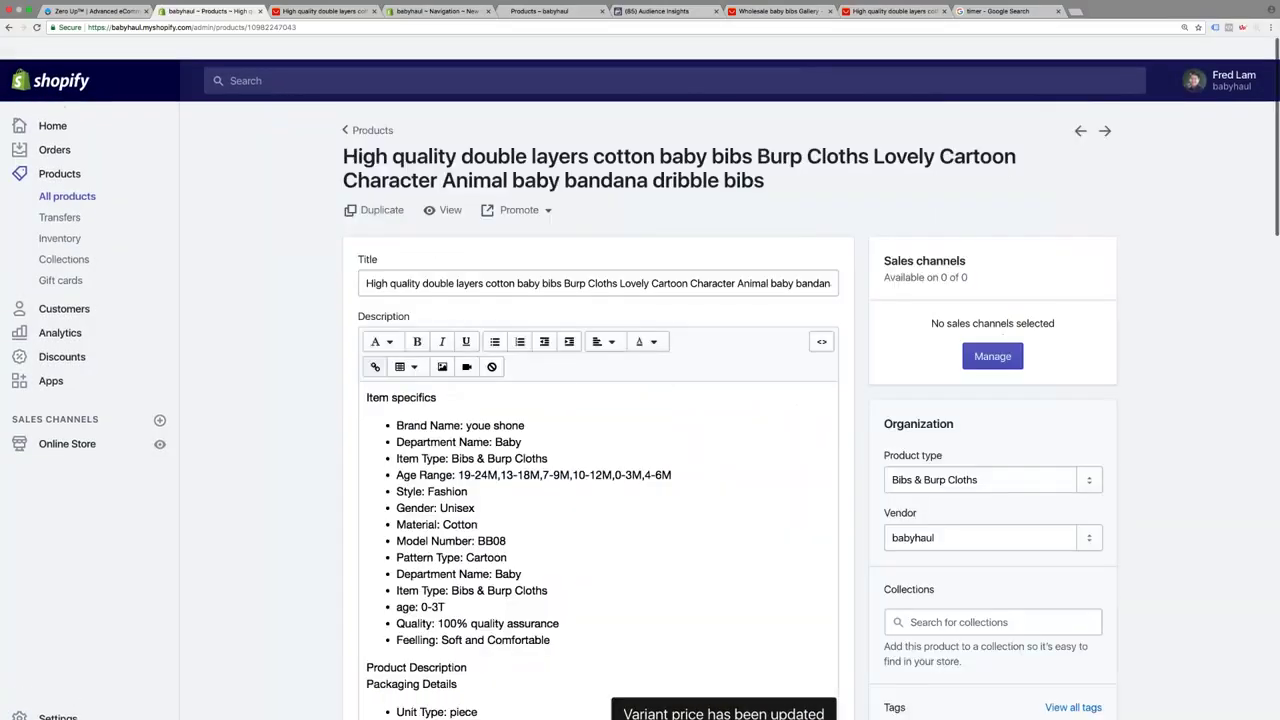
# Make the bib available on the Online Store channel, save, and view it on the storefront
pyautogui.click(992, 356)
pyautogui.click(421, 399)
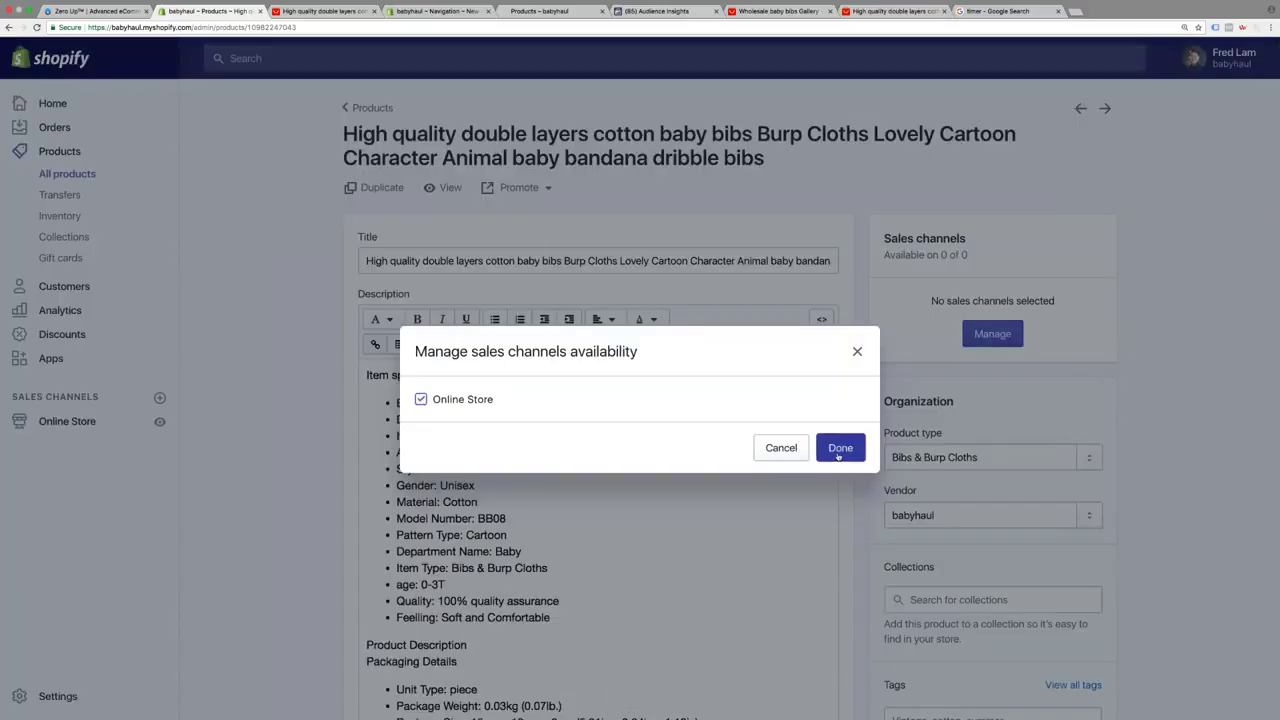
pyautogui.click(838, 448)
pyautogui.click(1094, 58)
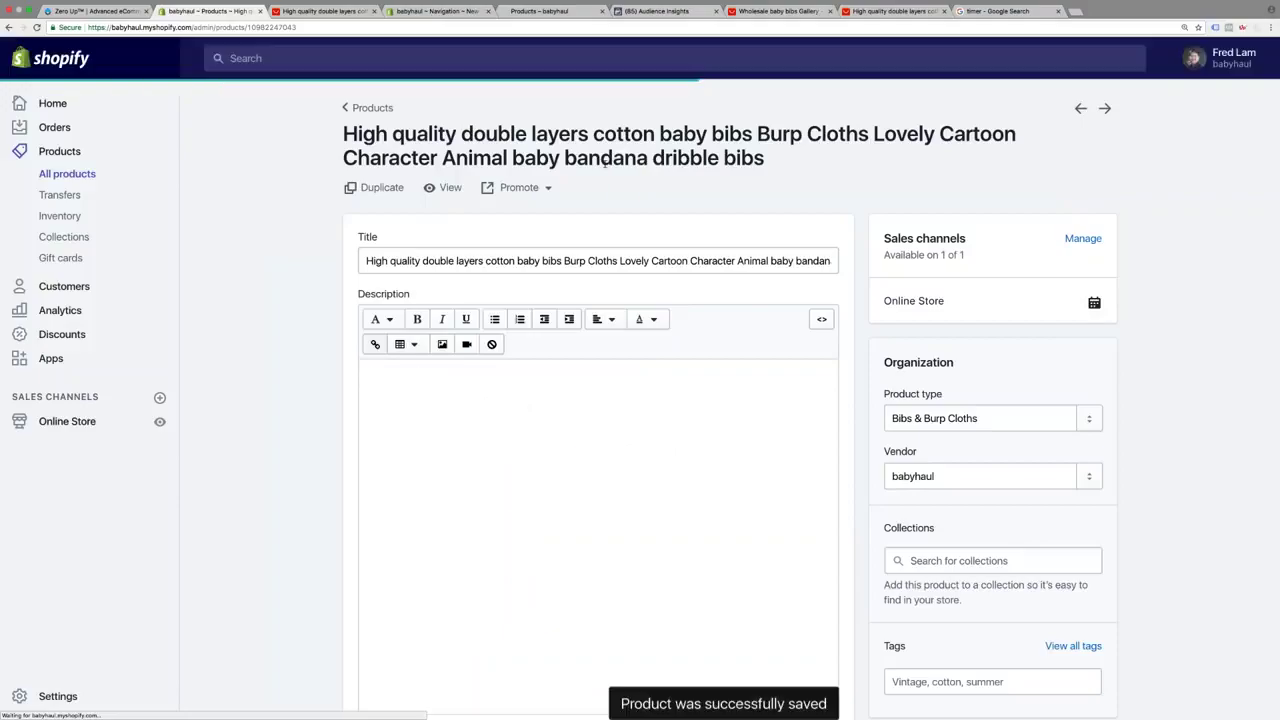
pyautogui.click(447, 188)
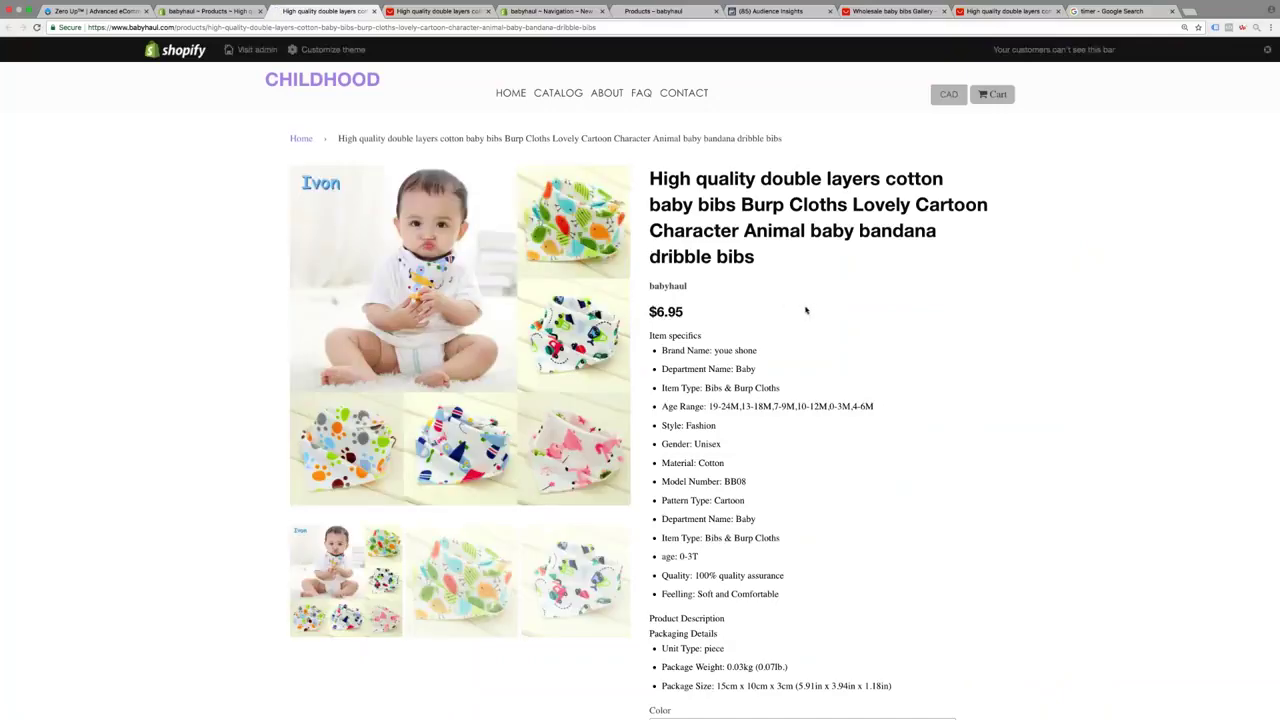
# Select Color 20 on the bib page, add it to the cart, and check out
pyautogui.scroll(-5, 806, 310)
pyautogui.click(840, 451)
pyautogui.click(869, 578)
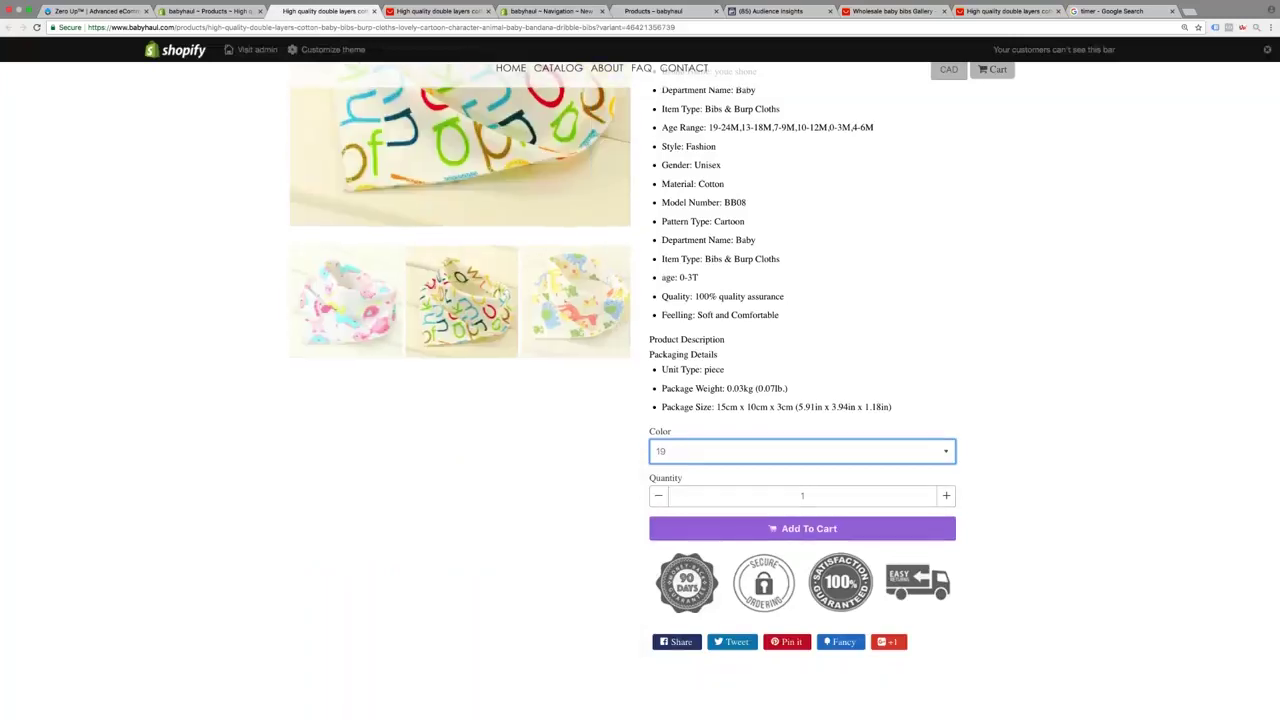
pyautogui.click(731, 455)
pyautogui.scroll(1, 665, 347)
pyautogui.press('Down')
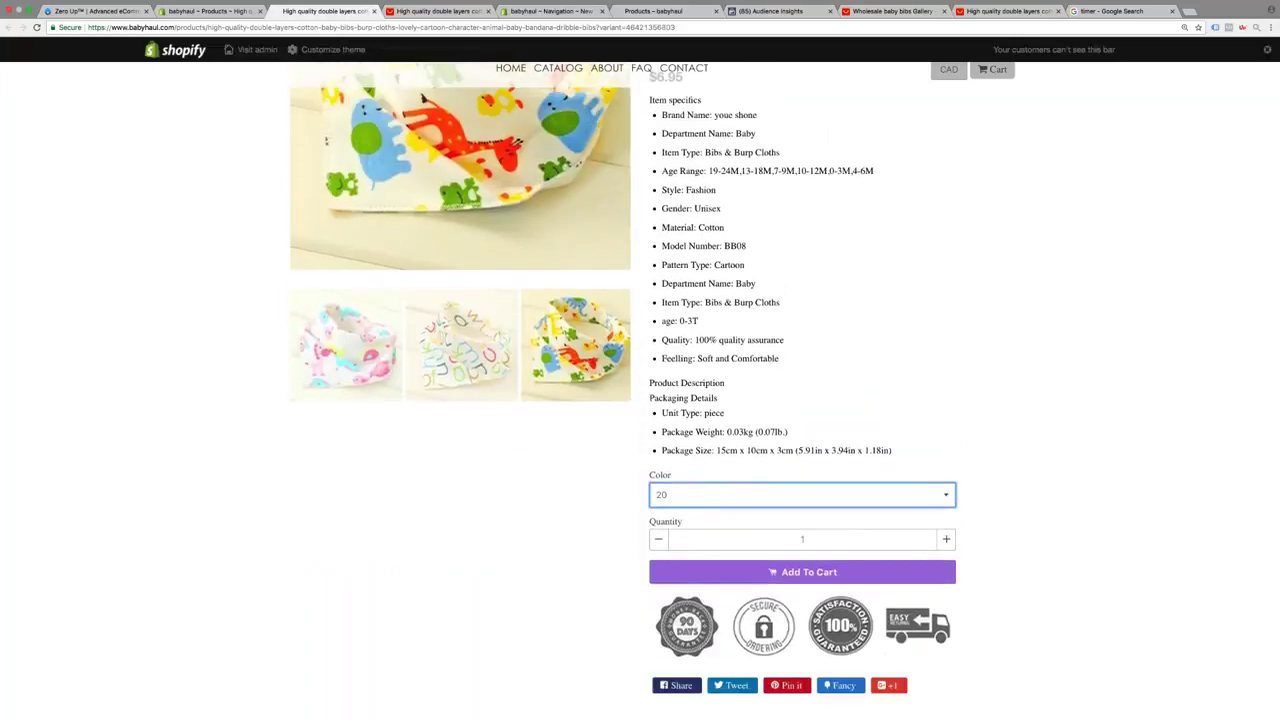
pyautogui.click(805, 572)
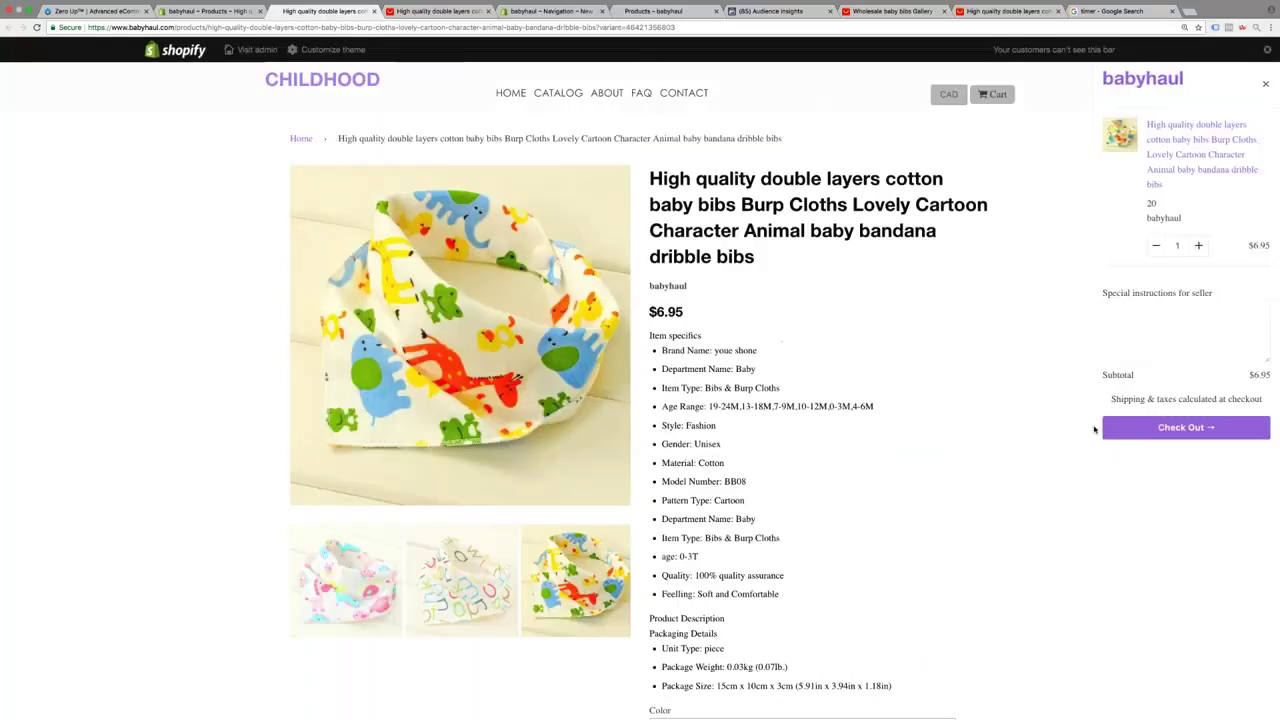
pyautogui.click(1108, 431)
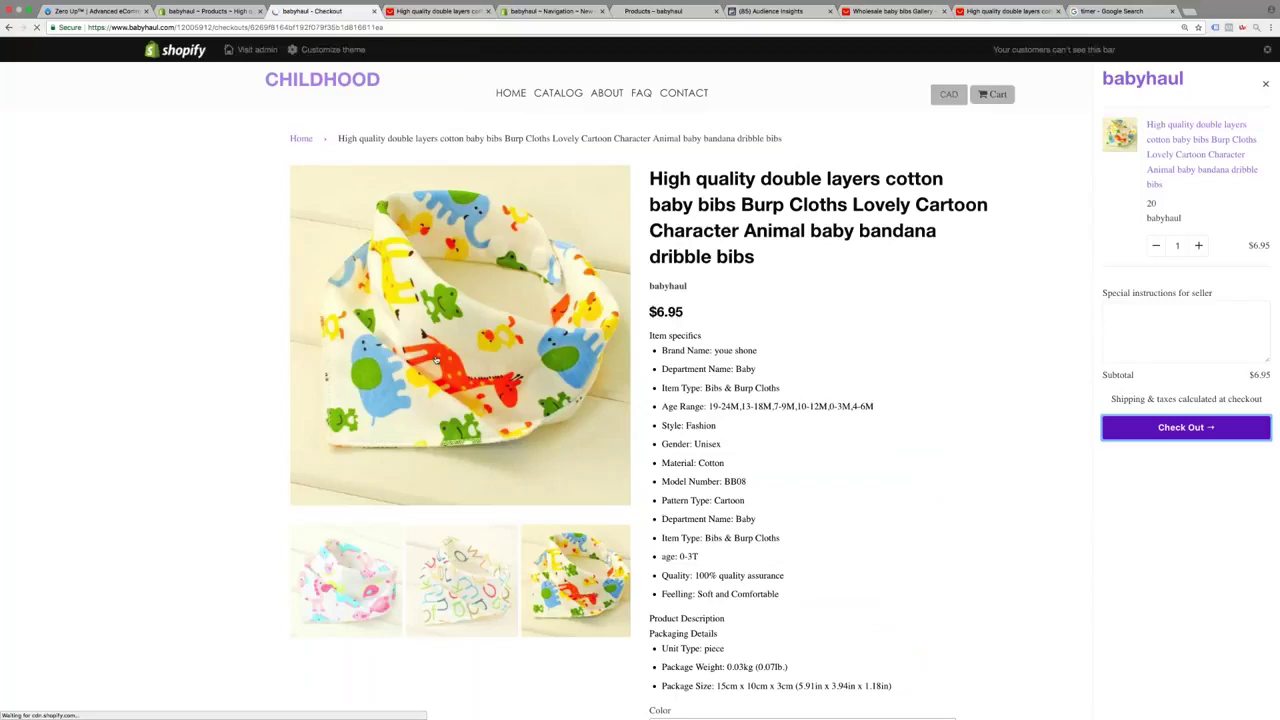
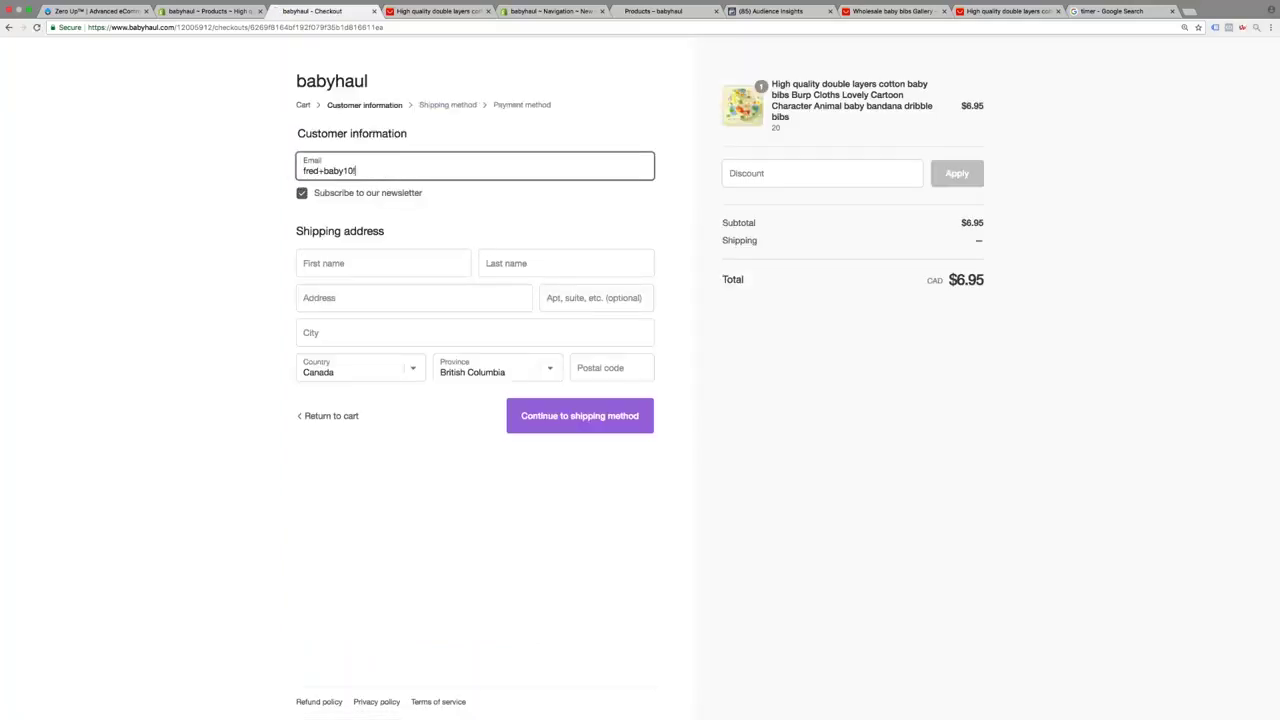
# Enter the customer's e-mail address and first and last name
pyautogui.click(383, 263)
pyautogui.press('Tab')
pyautogui.press('Tab')
# Fill in the suggested street address, city and postal code, then continue to shipping
pyautogui.write('260')
pyautogui.press('Down')
pyautogui.press('Tab')
pyautogui.write('R')
pyautogui.press('Down')
pyautogui.press('Tab')
pyautogui.press('Tab')
pyautogui.press('Tab')
pyautogui.write('V')
pyautogui.press('Down')
pyautogui.press('Tab')
pyautogui.click(595, 413)
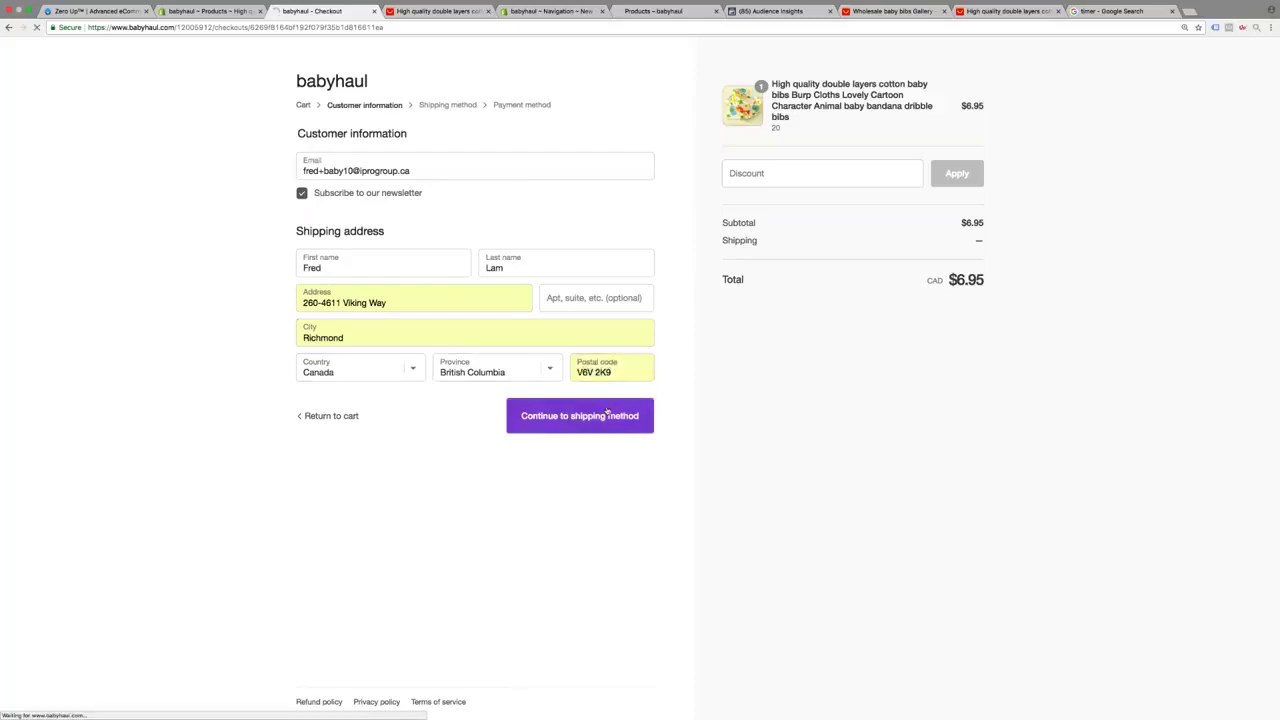
# Apply discount code TESTFRED and complete the $0.00 test order
pyautogui.click(800, 174)
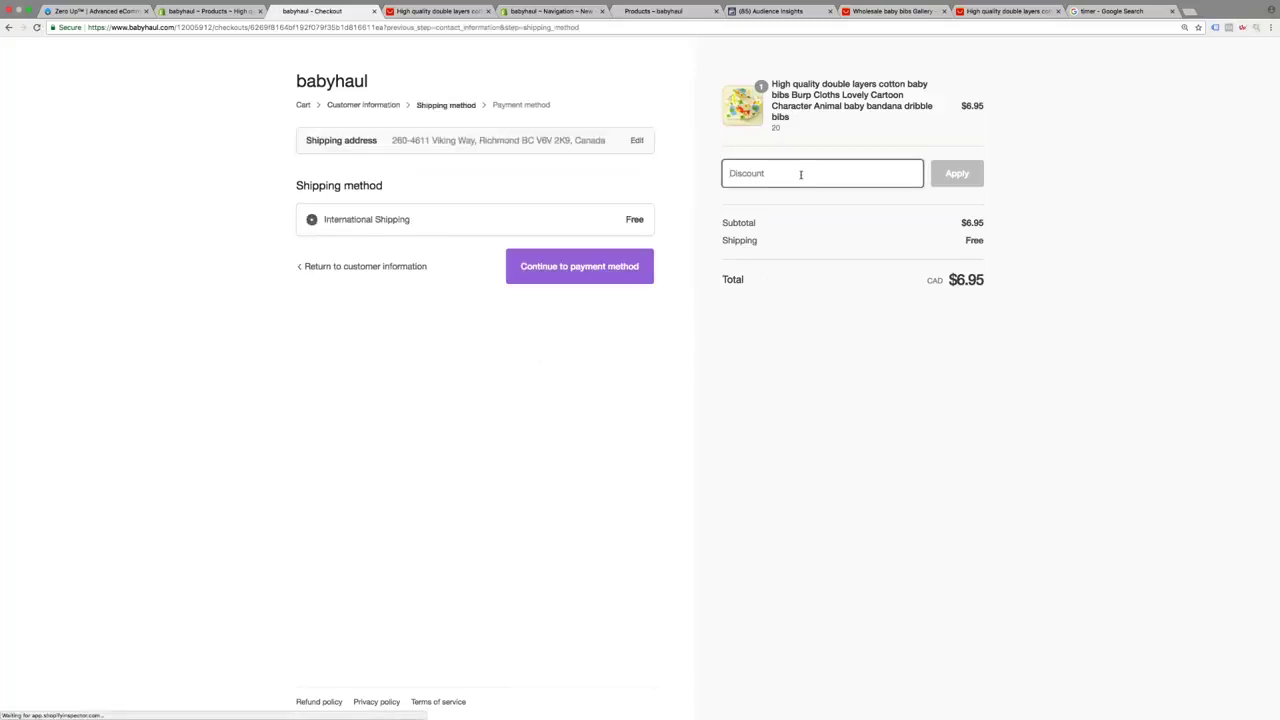
pyautogui.write('TESTFRED')
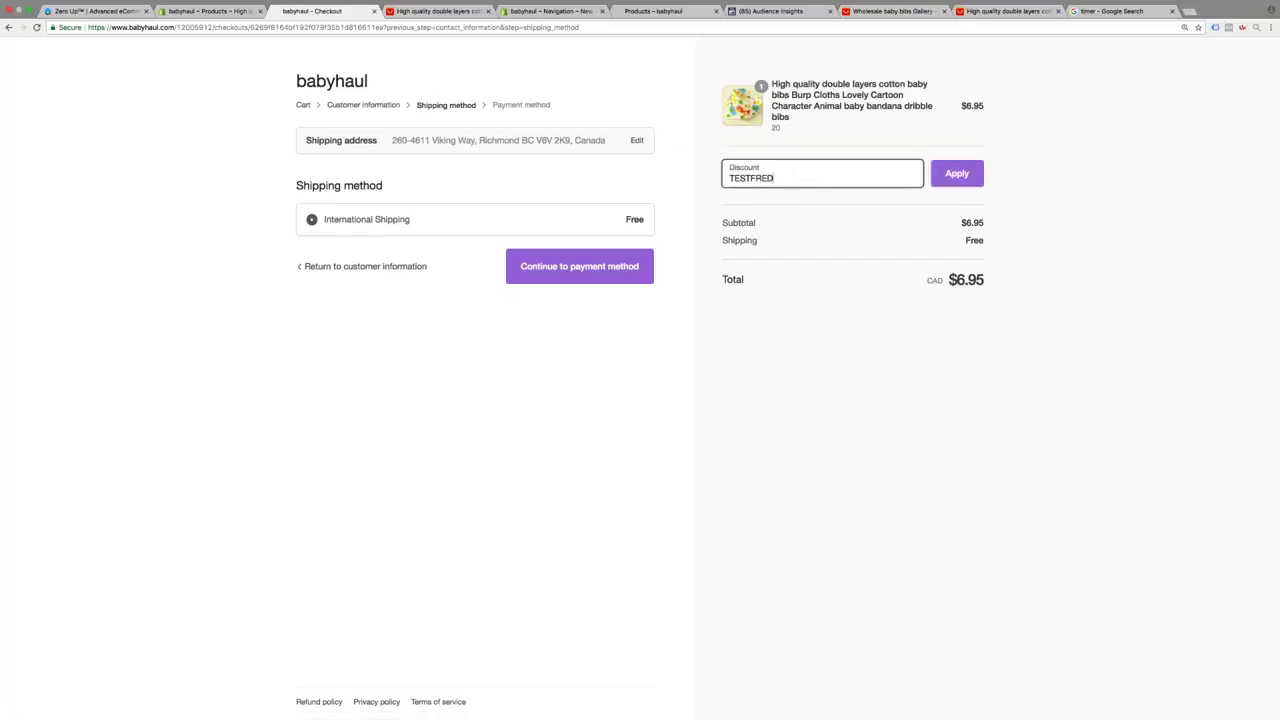
pyautogui.press('Return')
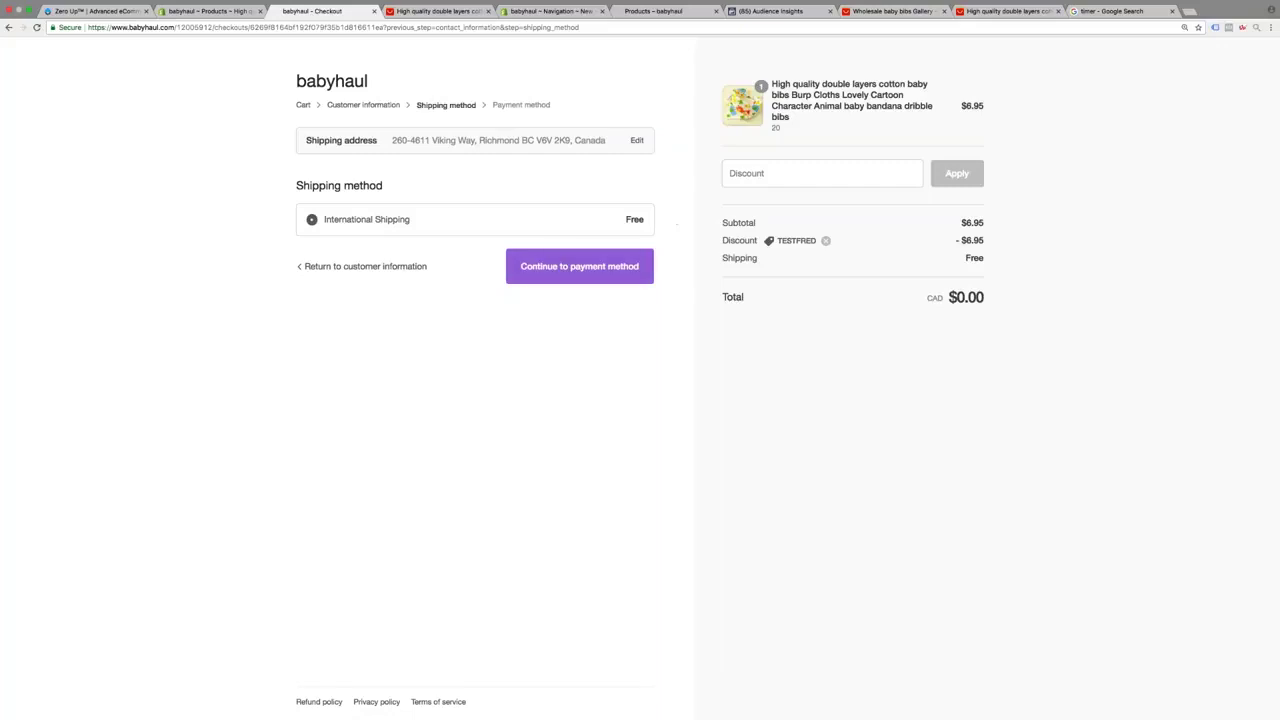
pyautogui.click(620, 267)
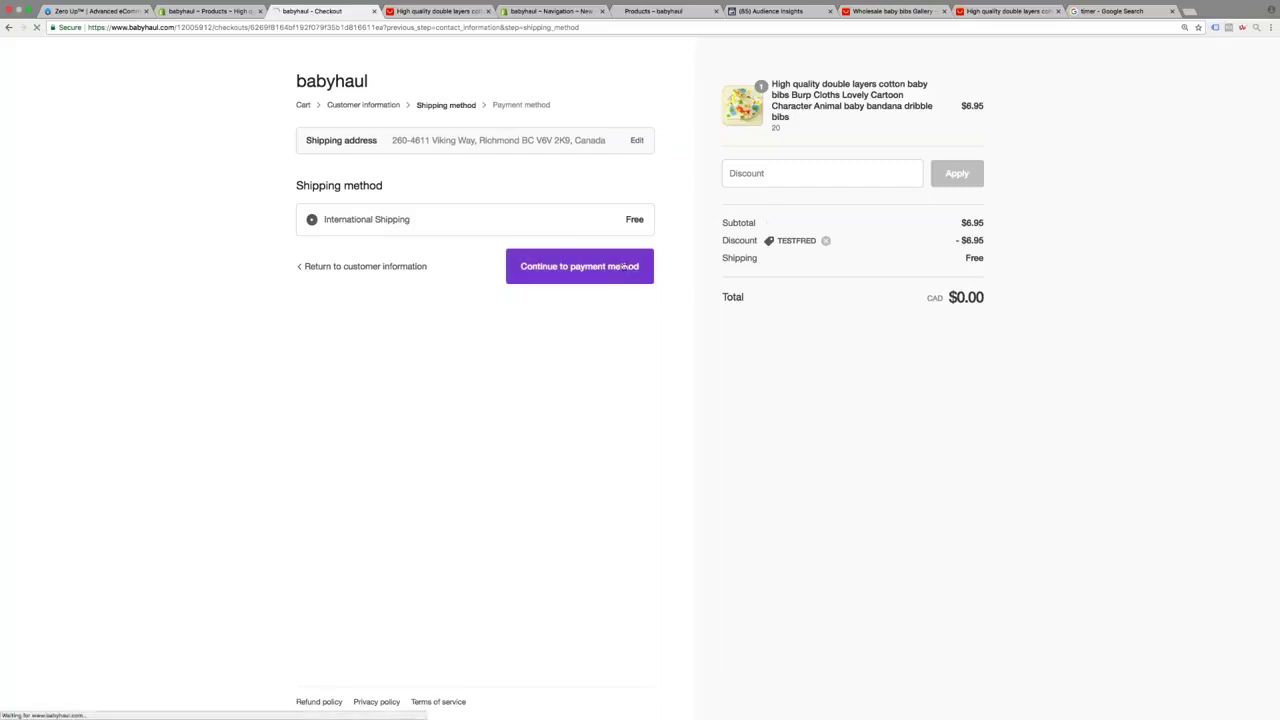
pyautogui.click(607, 578)
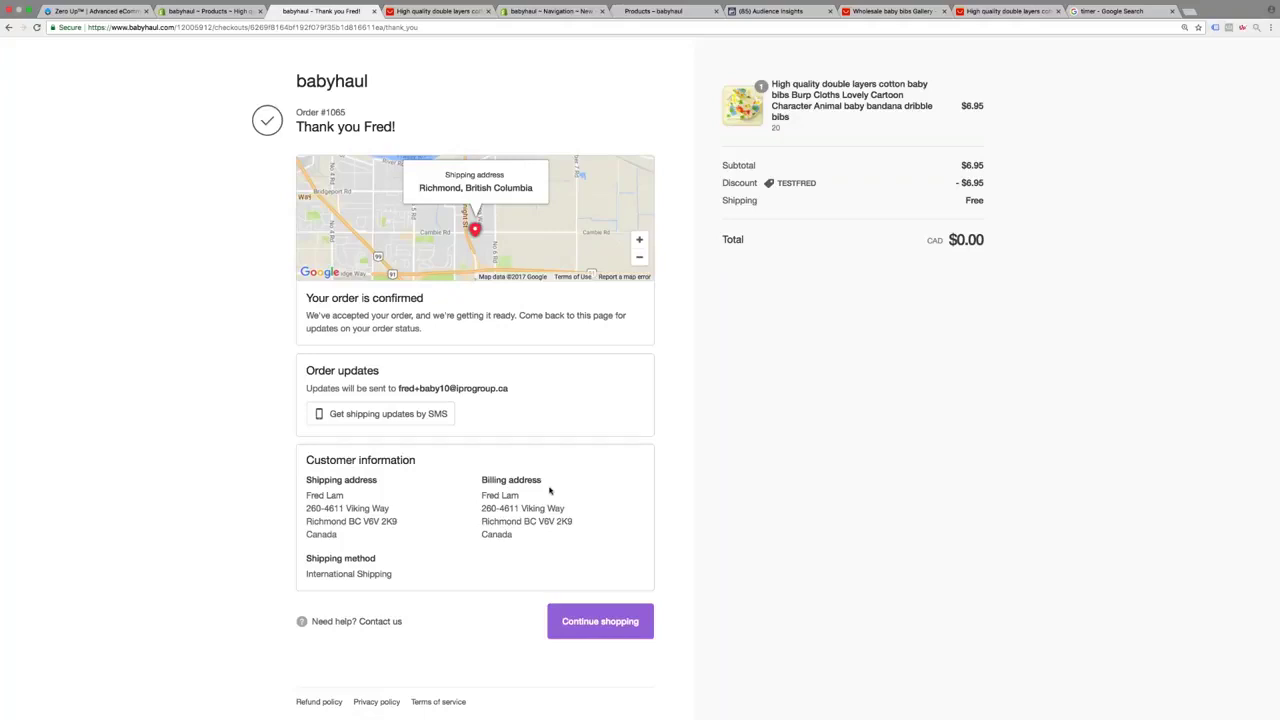
pyautogui.click(103, 17)
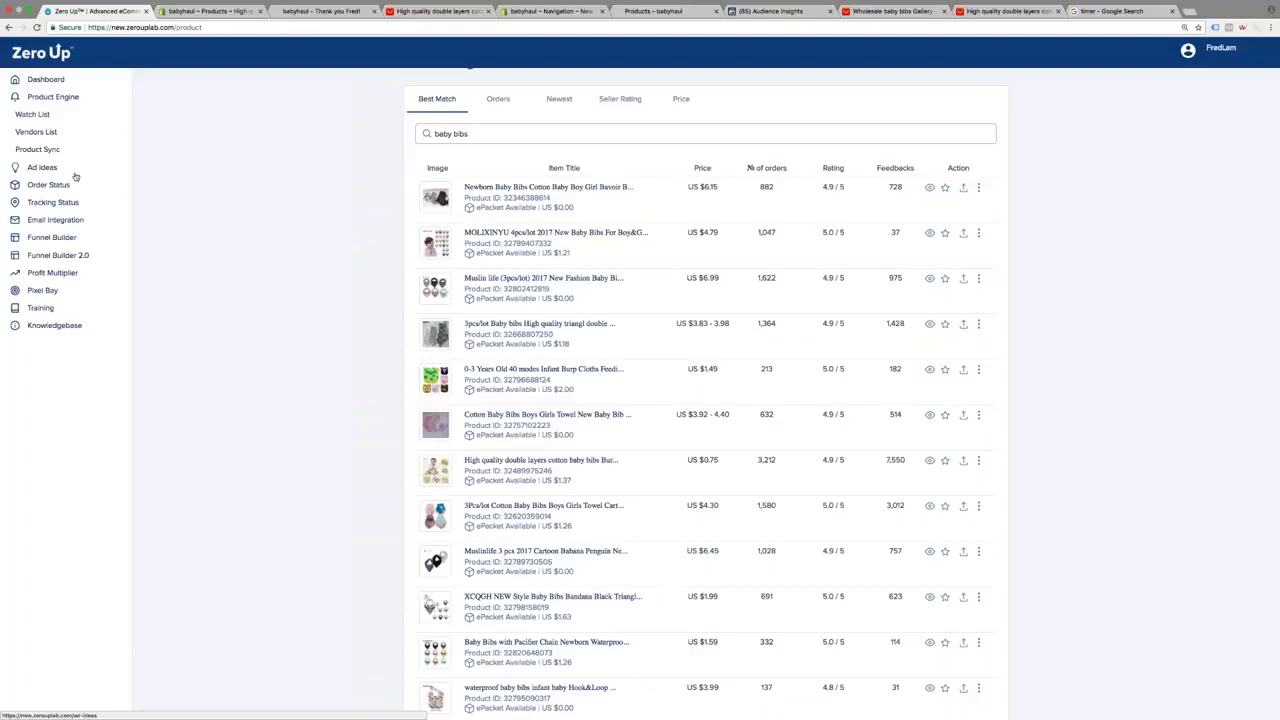
# Show Zero Up's order statuses to find the new $0.00 test order marked Pending
pyautogui.click(69, 183)
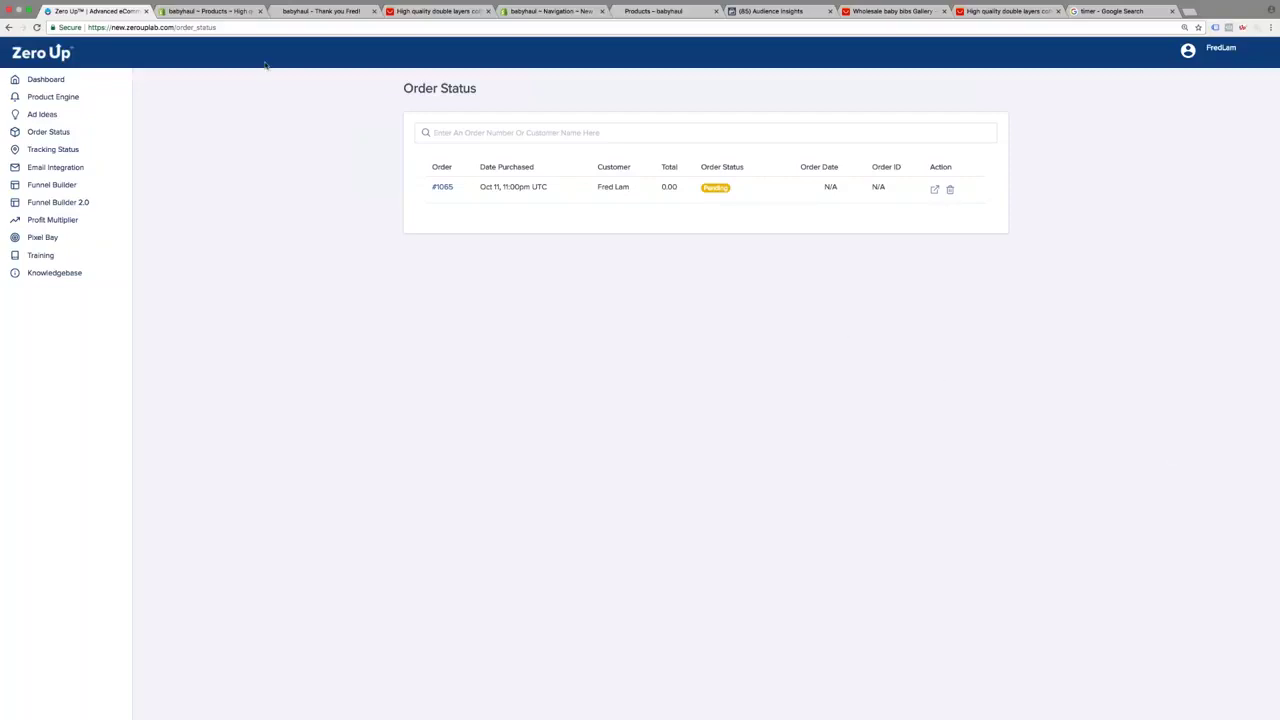
# Preview the bib product's live storefront page, then go to Facebook Audience Insights
pyautogui.click(190, 11)
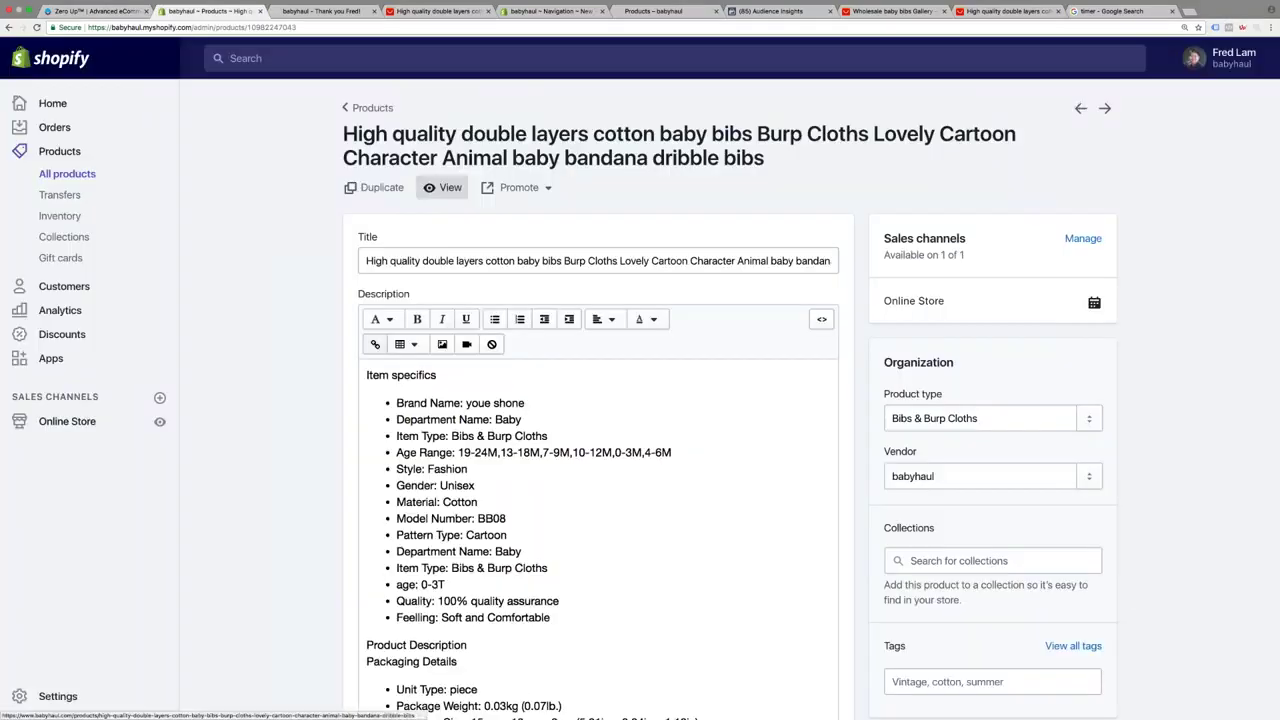
pyautogui.click(441, 187)
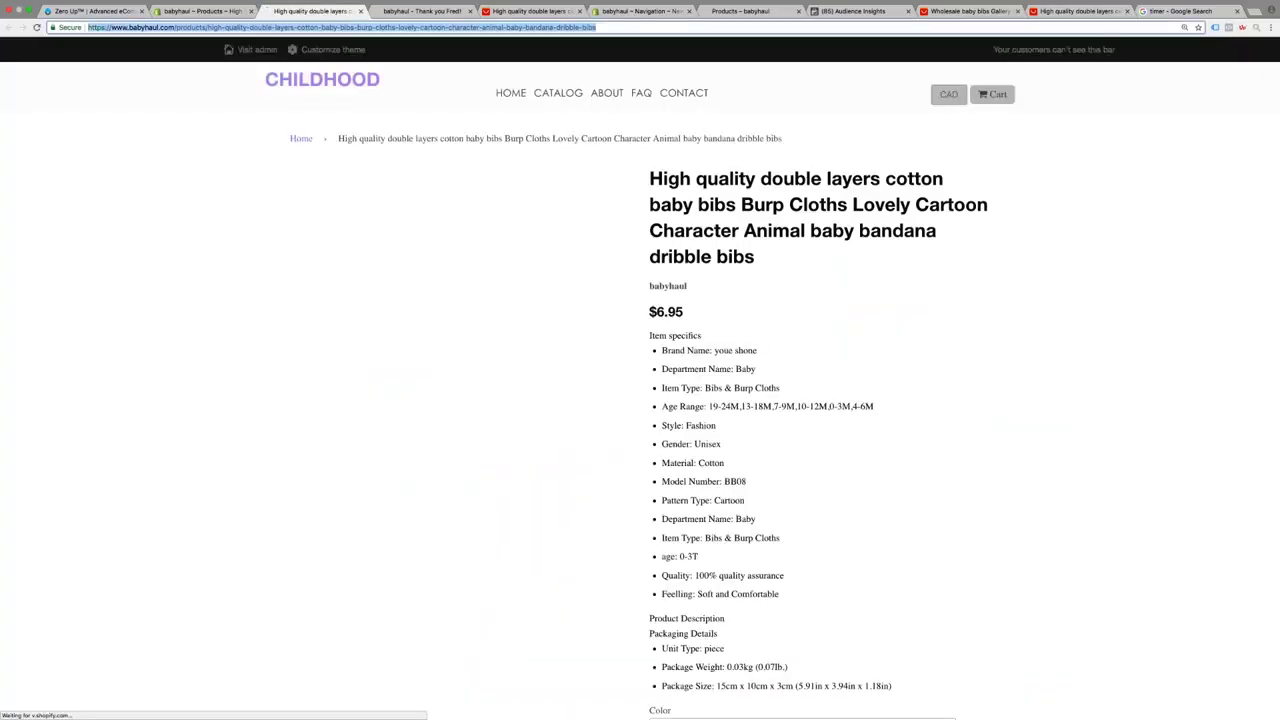
pyautogui.click(845, 10)
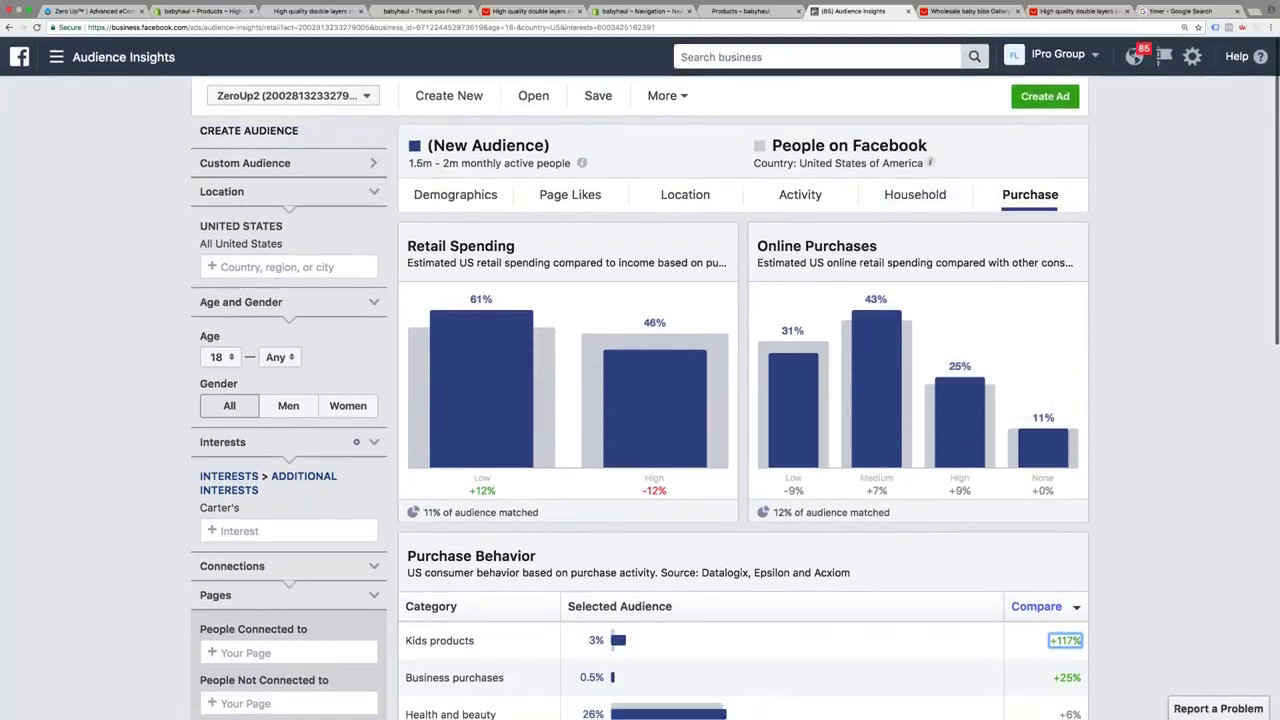
# Create an ad from the Carter's audience using the Conversions campaign objective
pyautogui.click(1045, 96)
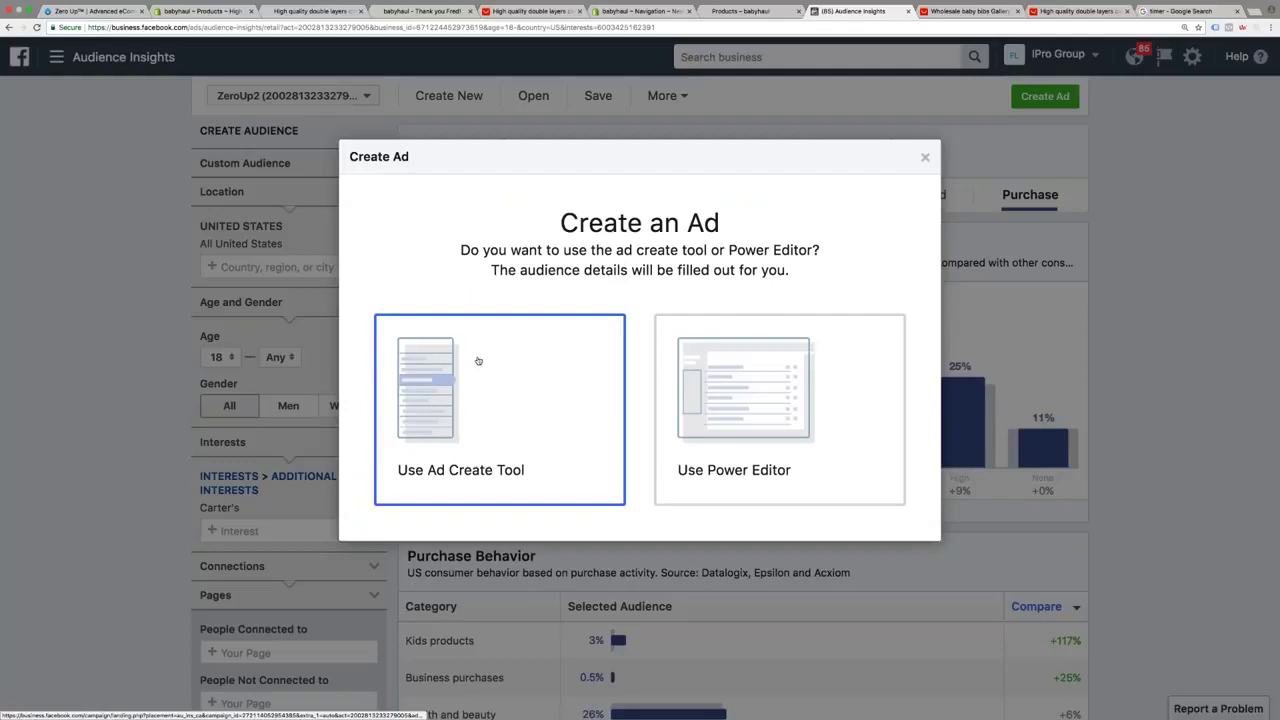
pyautogui.click(478, 361)
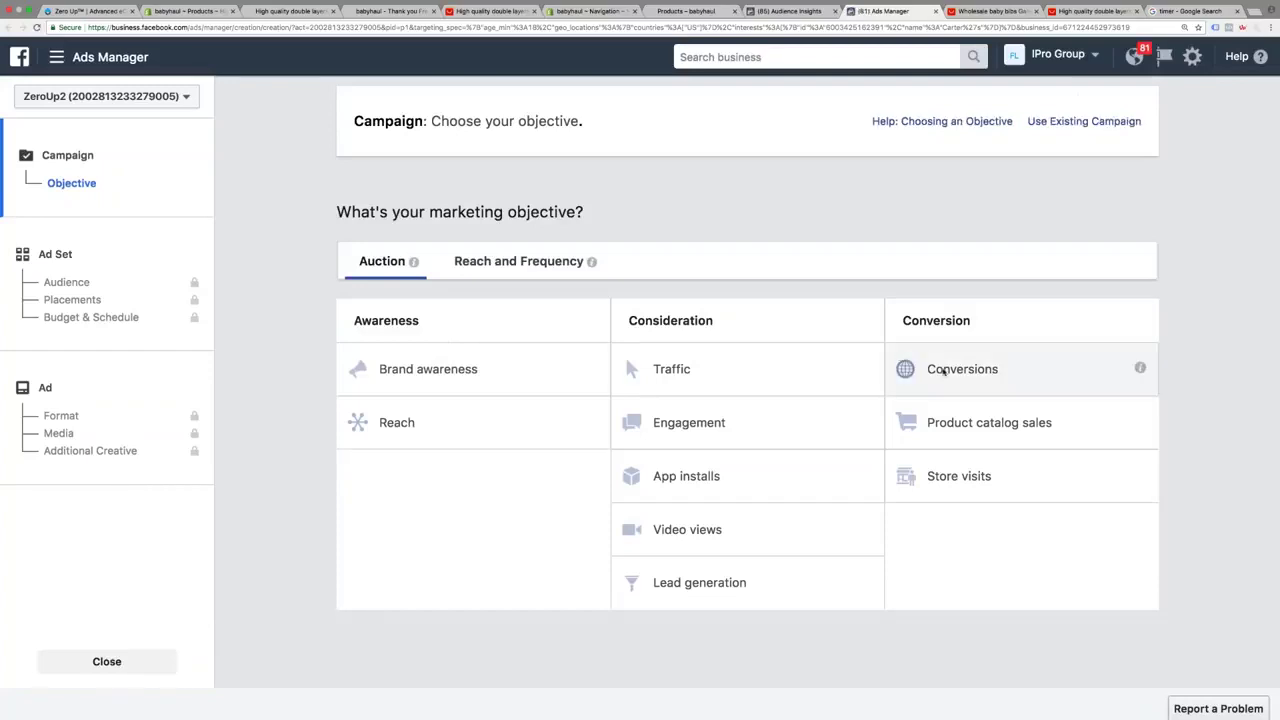
pyautogui.click(943, 370)
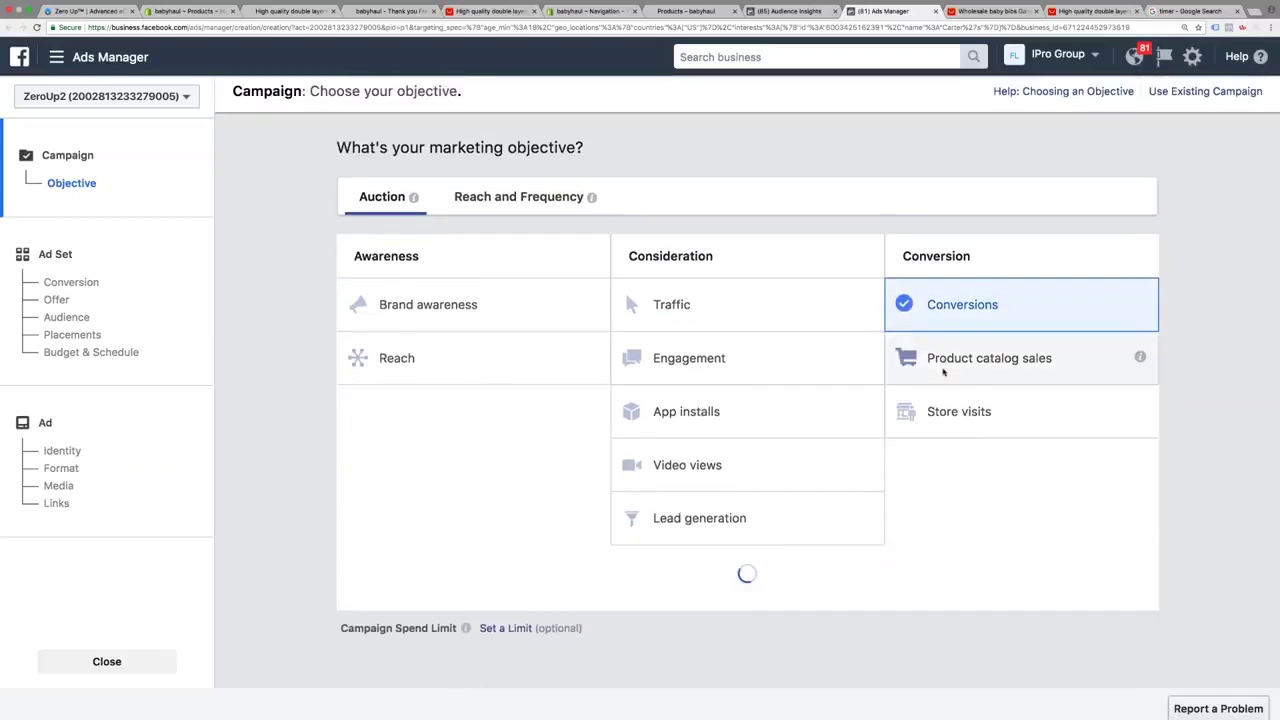
pyautogui.scroll(-5, 941, 458)
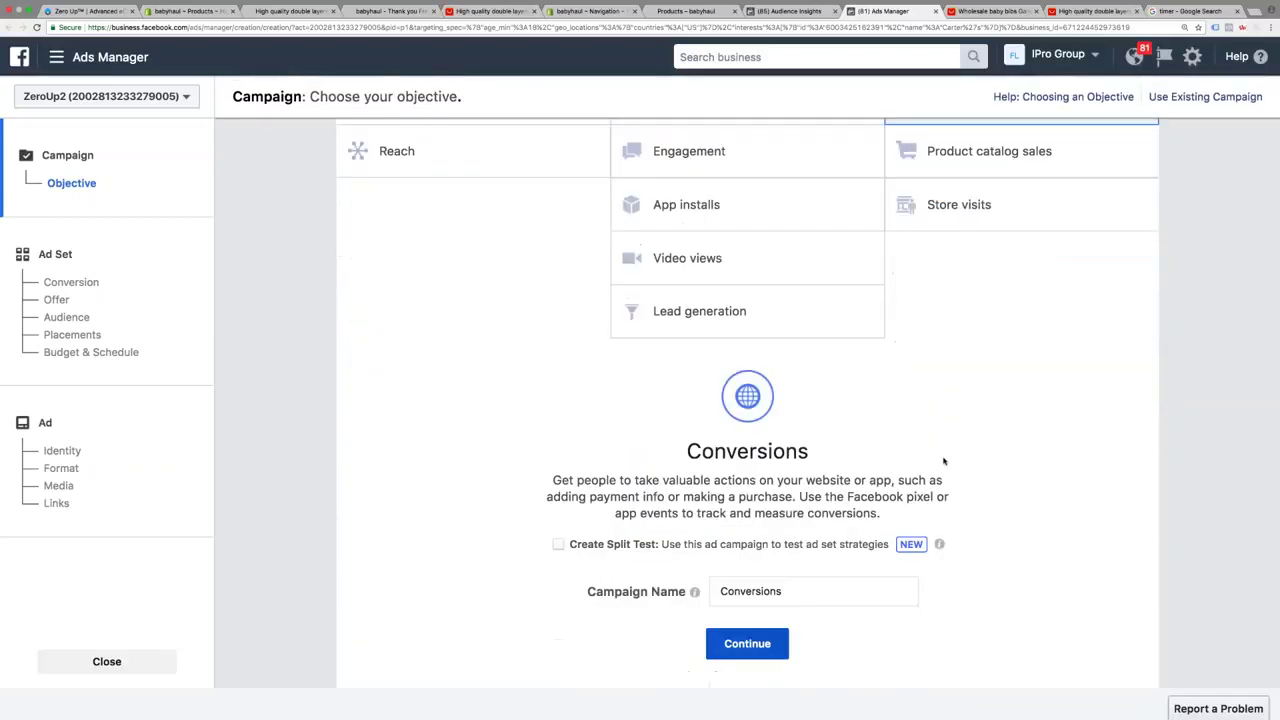
pyautogui.scroll(-1, 943, 462)
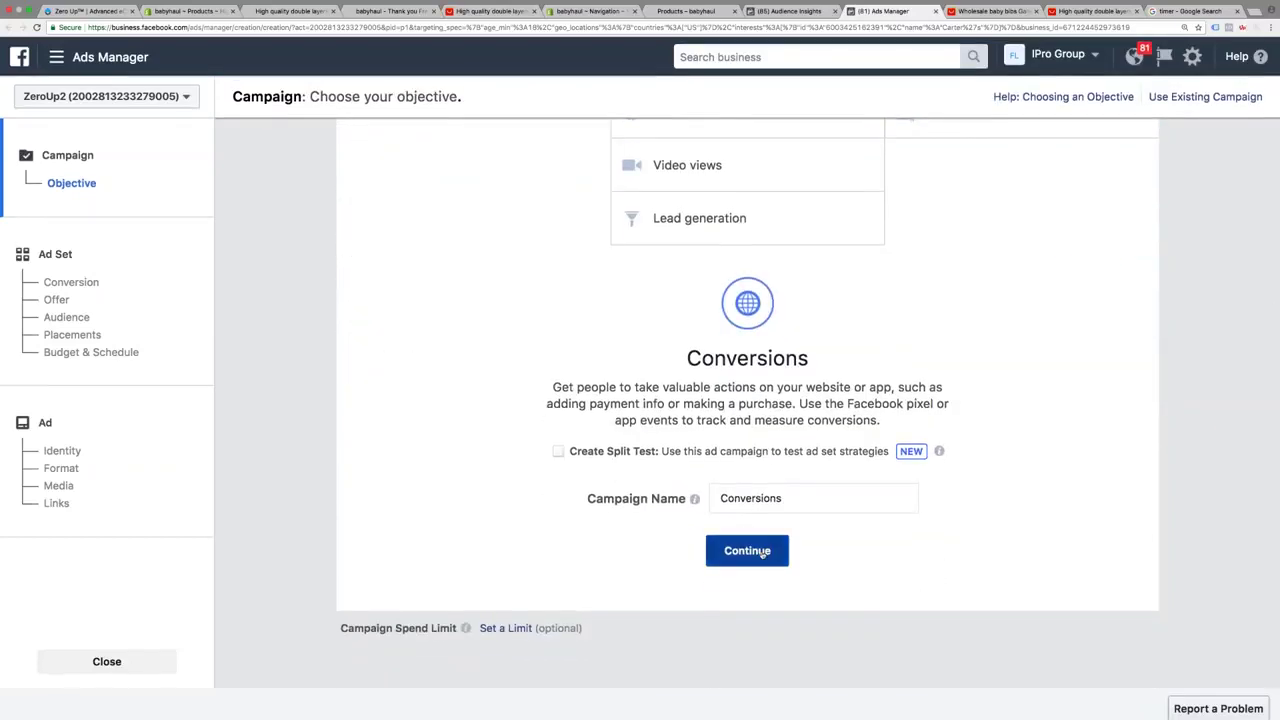
pyautogui.click(762, 552)
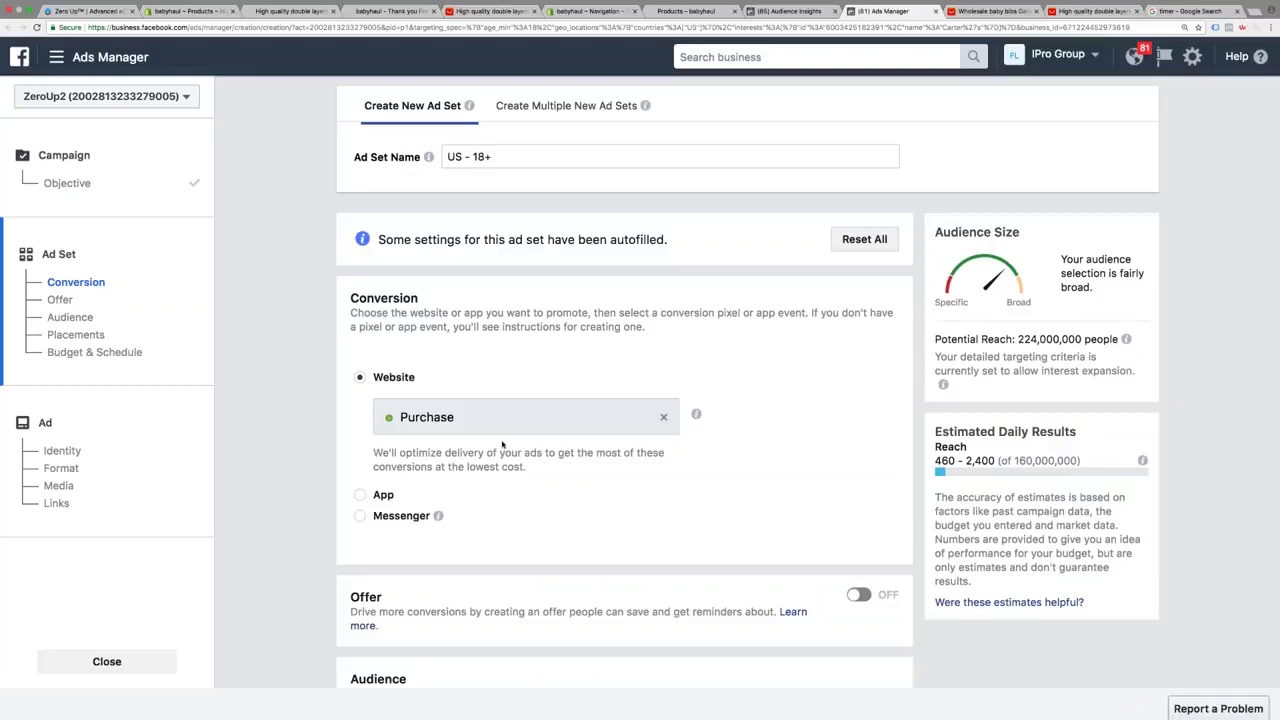
# Make the ad set optimise for the Purchase conversion event
pyautogui.click(619, 426)
pyautogui.write('purchase')
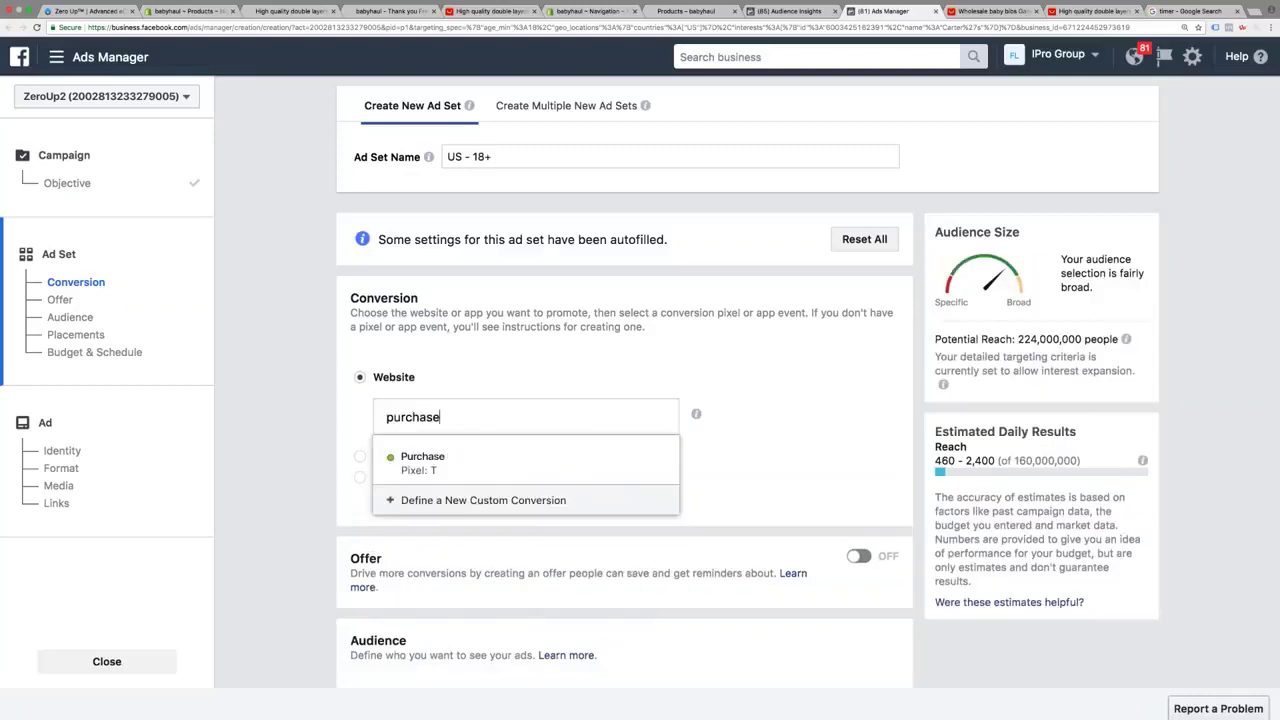
pyautogui.click(669, 463)
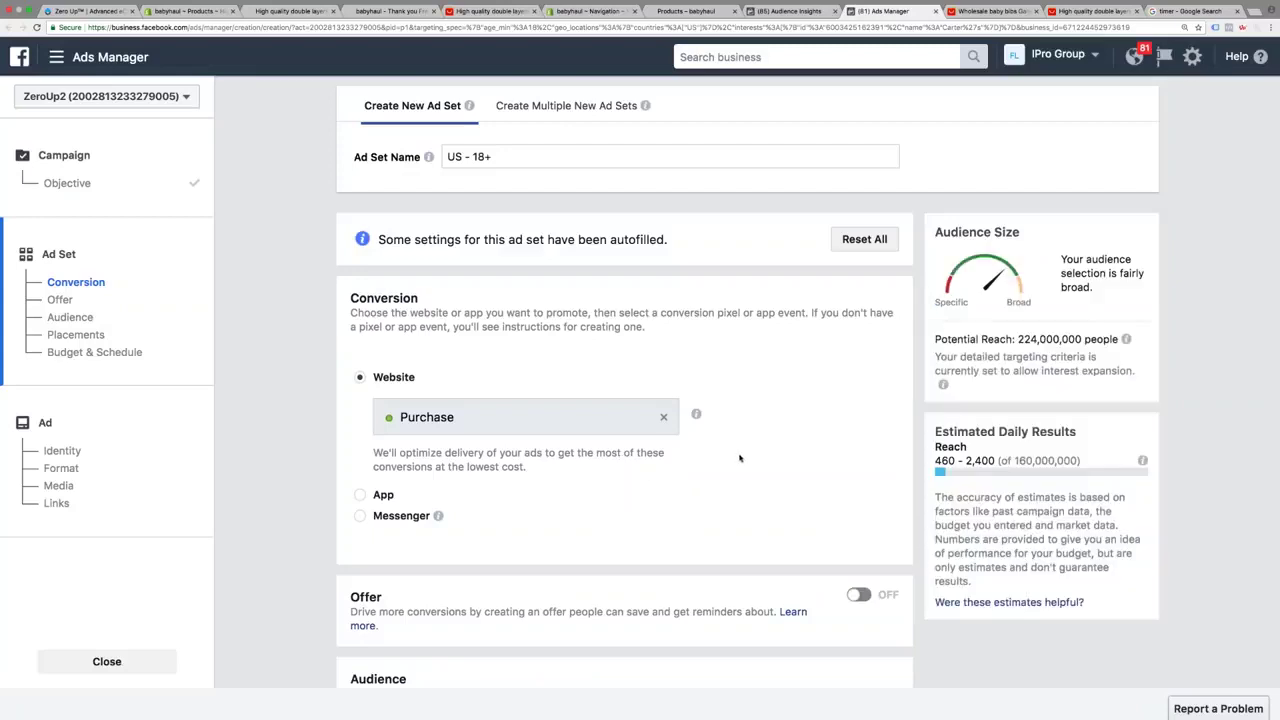
# Keep location targeting as people who live in the United States
pyautogui.scroll(-5, 740, 458)
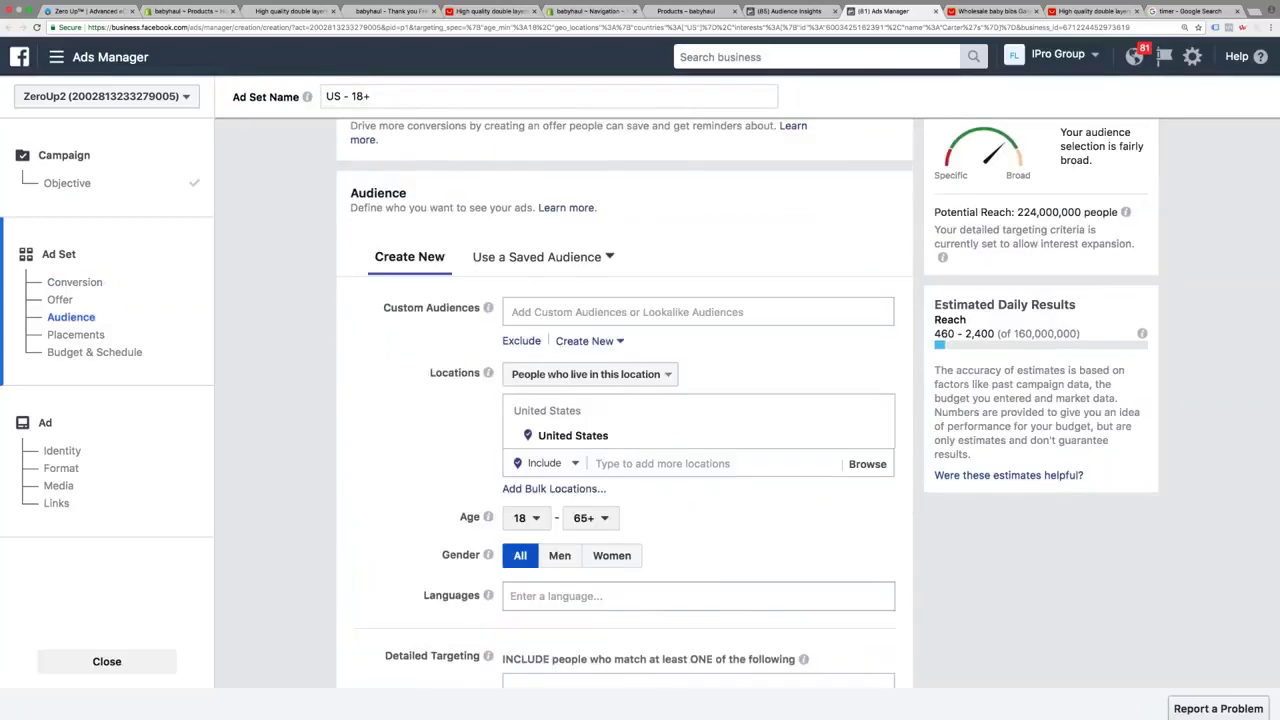
pyautogui.scroll(-2, 663, 311)
pyautogui.click(591, 283)
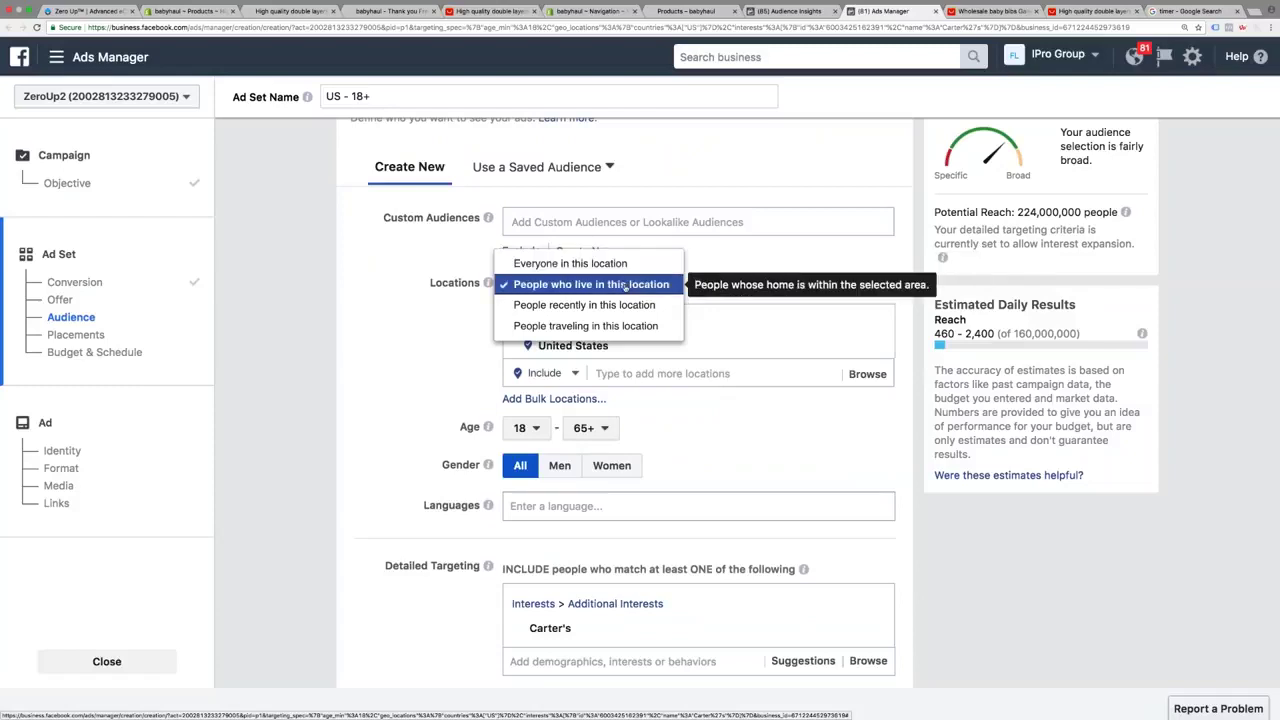
pyautogui.click(624, 287)
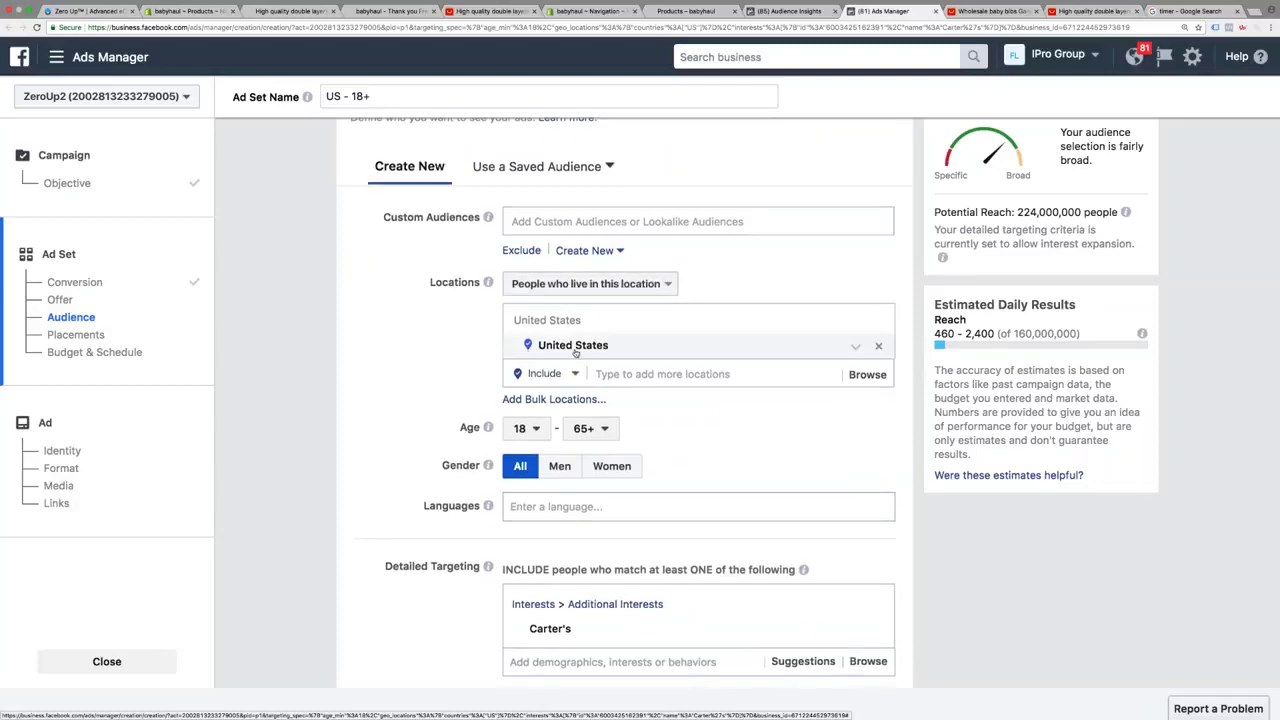
# Set the ad set's age range to 24 through 44
pyautogui.scroll(-2, 472, 387)
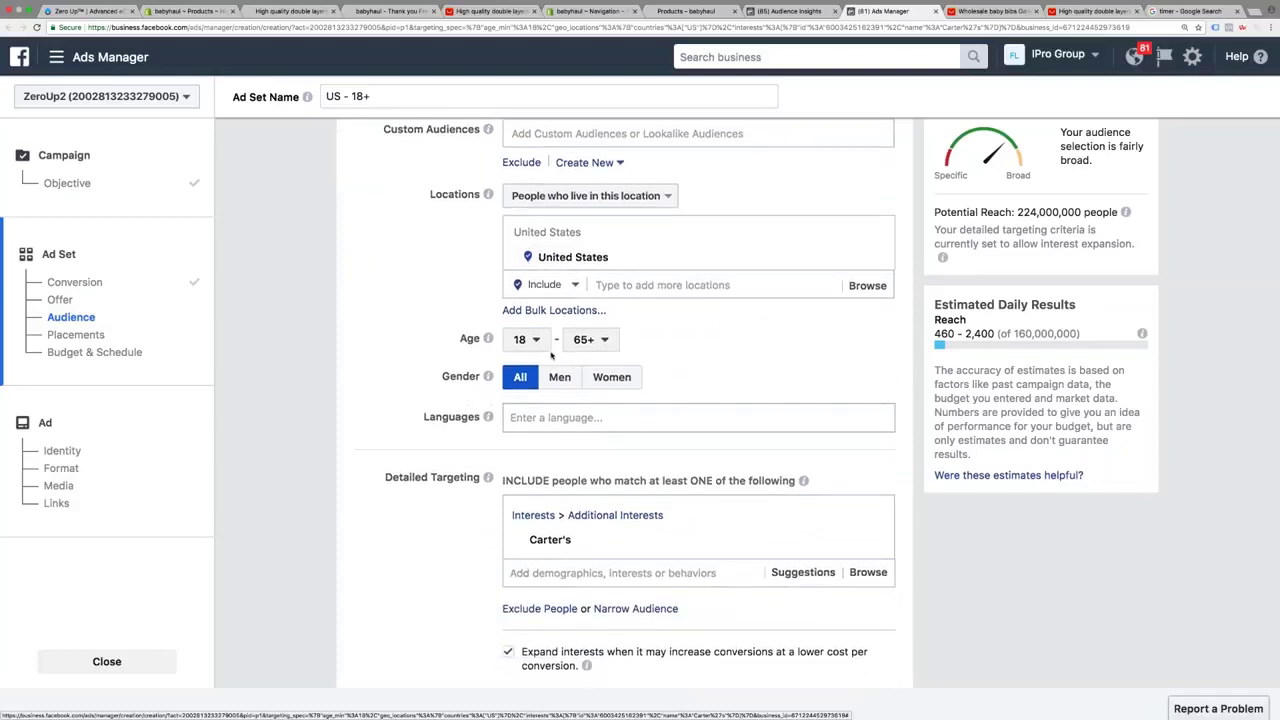
pyautogui.click(524, 342)
pyautogui.press('Down')
pyautogui.press('Down')
pyautogui.press('Down')
pyautogui.press('Down')
pyautogui.press('Down')
pyautogui.press('Down')
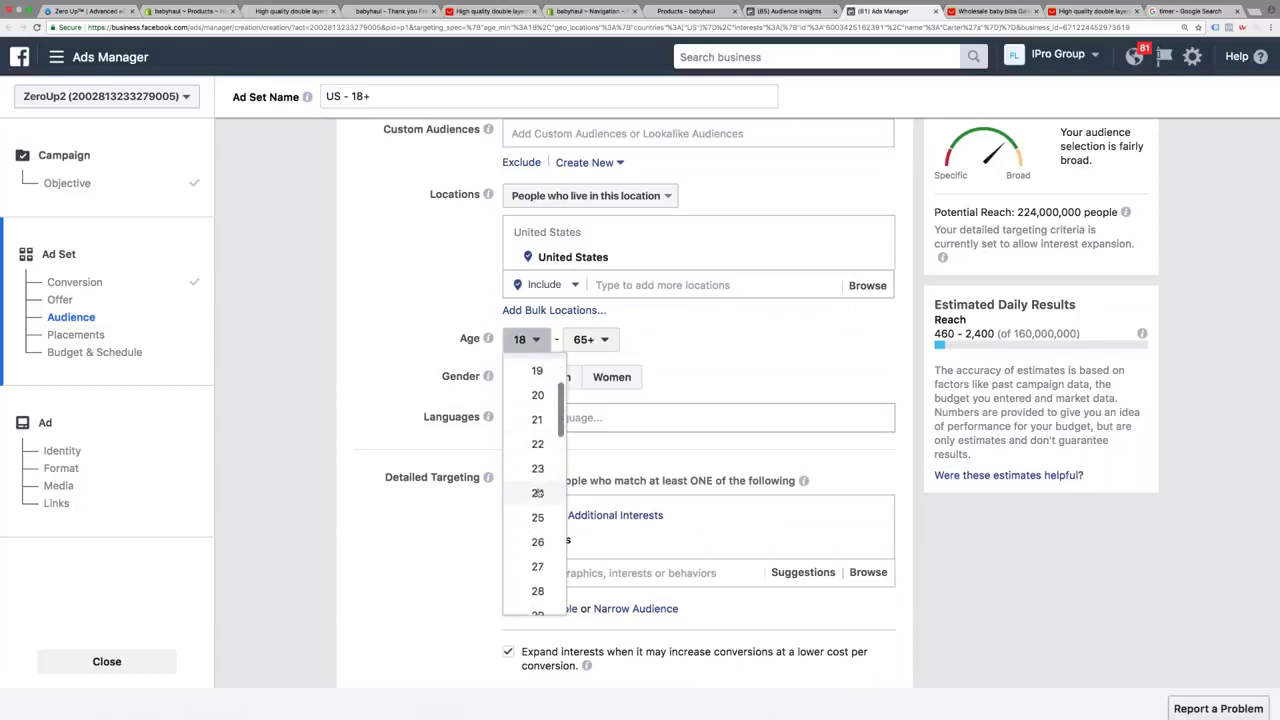
pyautogui.press('Return')
pyautogui.click(590, 339)
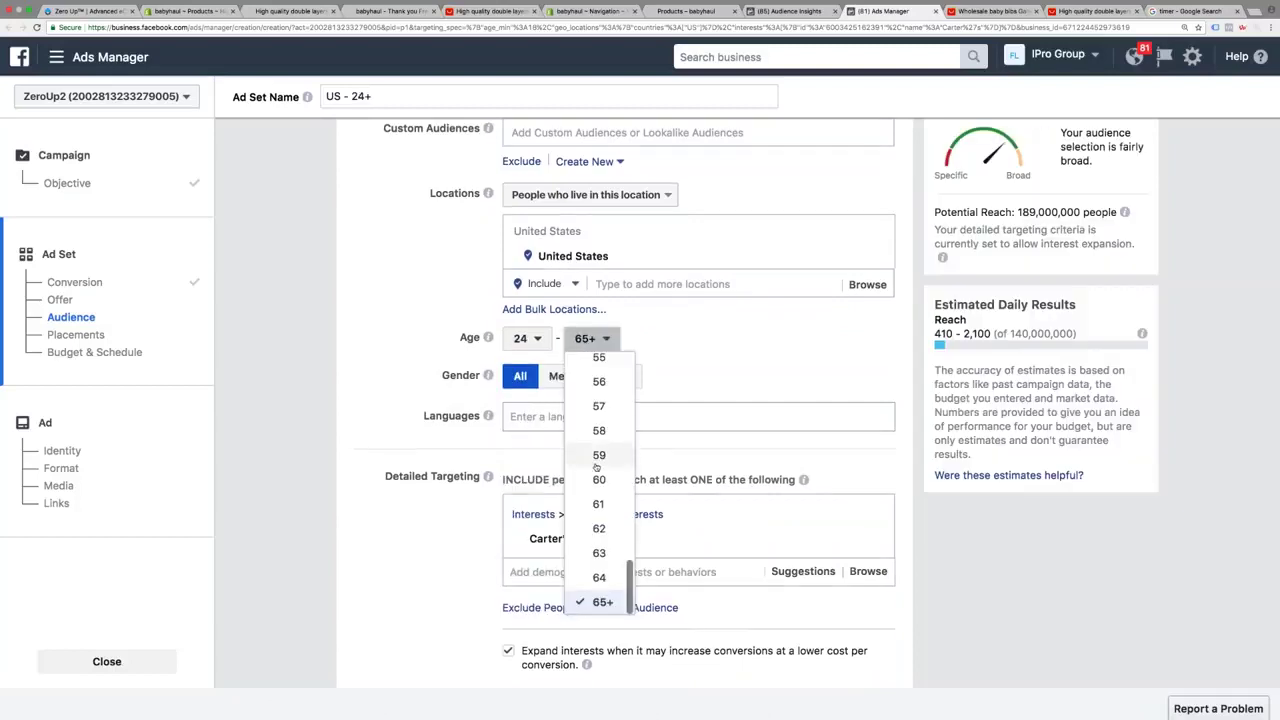
pyautogui.scroll(7, 596, 466)
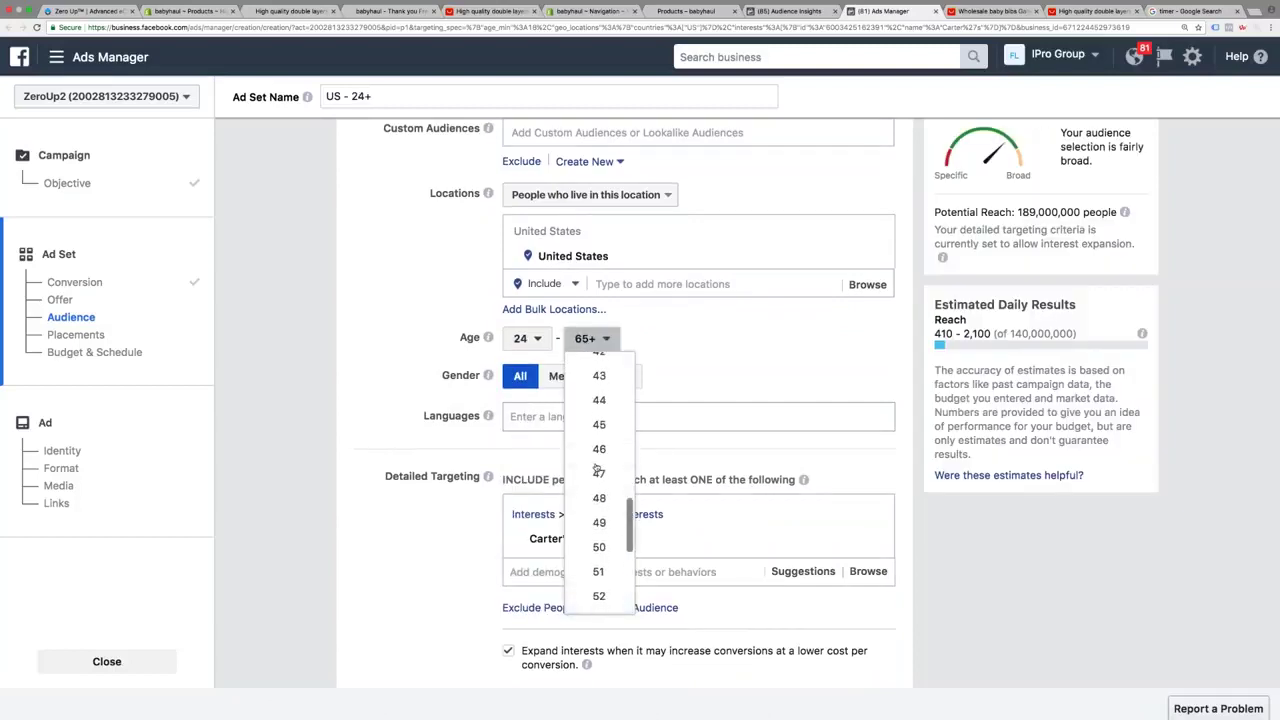
pyautogui.click(600, 431)
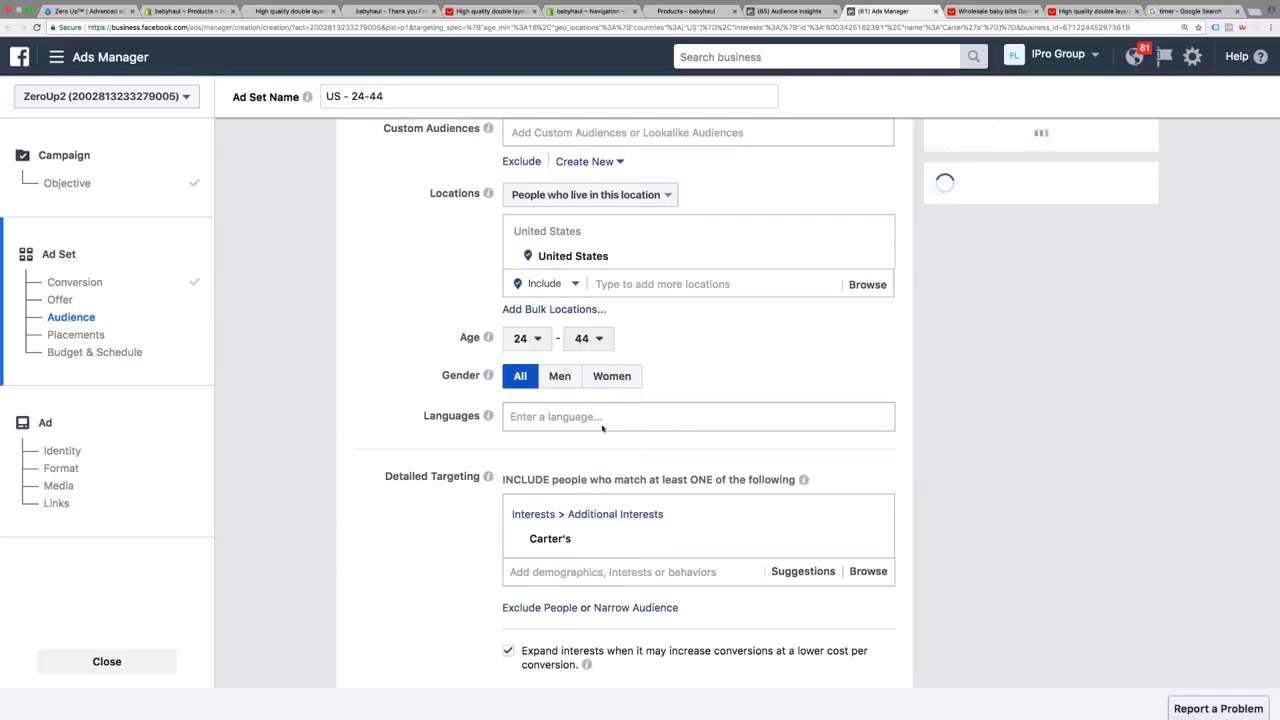
# Target women only and add English (All) as the language
pyautogui.click(612, 377)
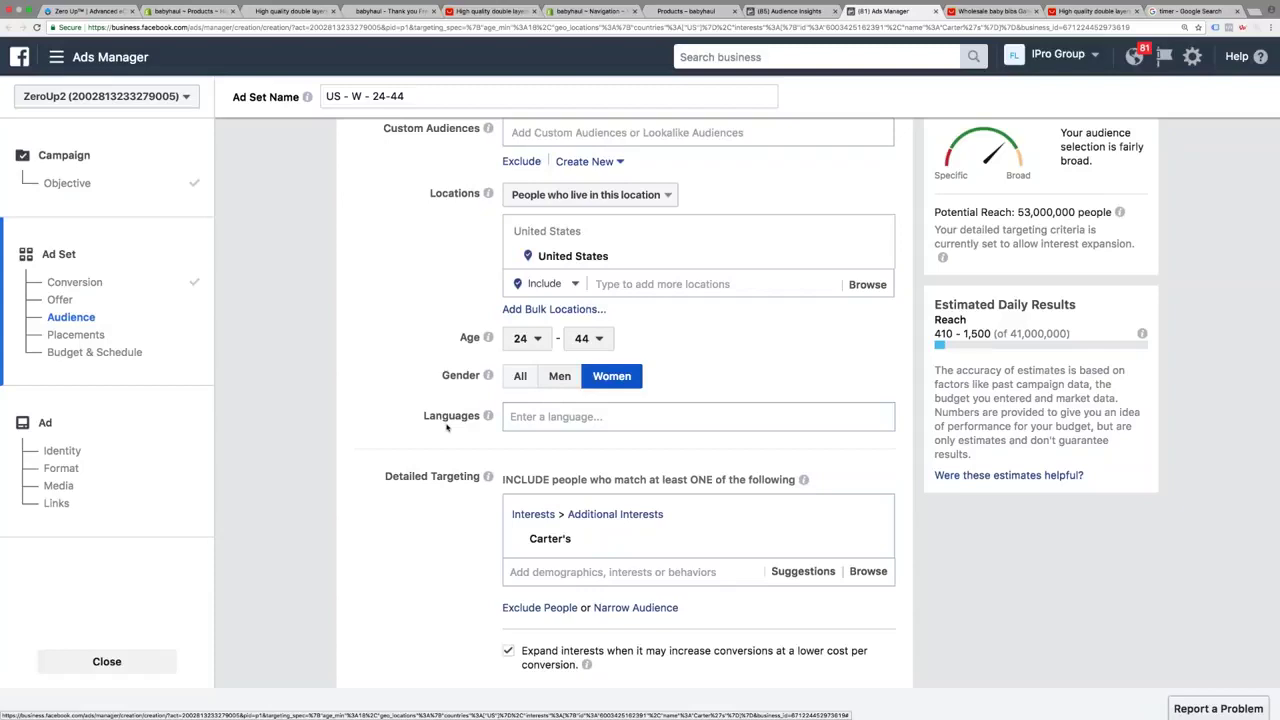
pyautogui.click(540, 425)
pyautogui.write('e')
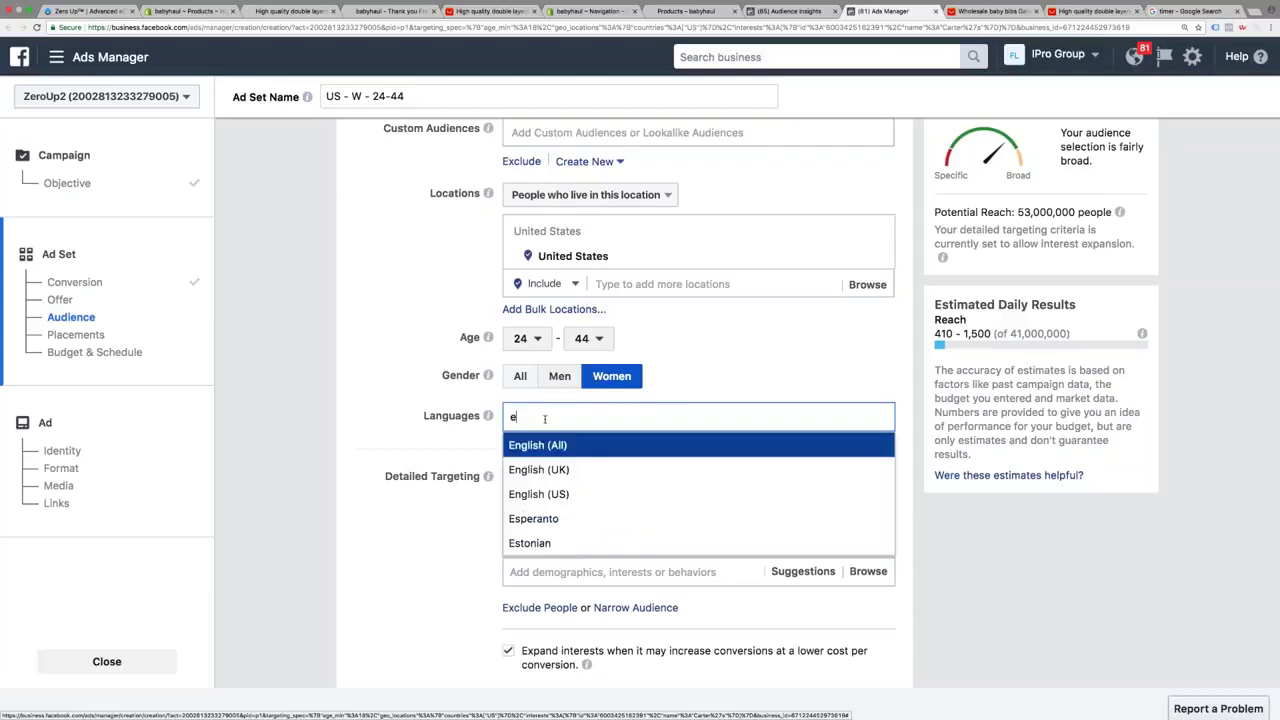
pyautogui.click(563, 447)
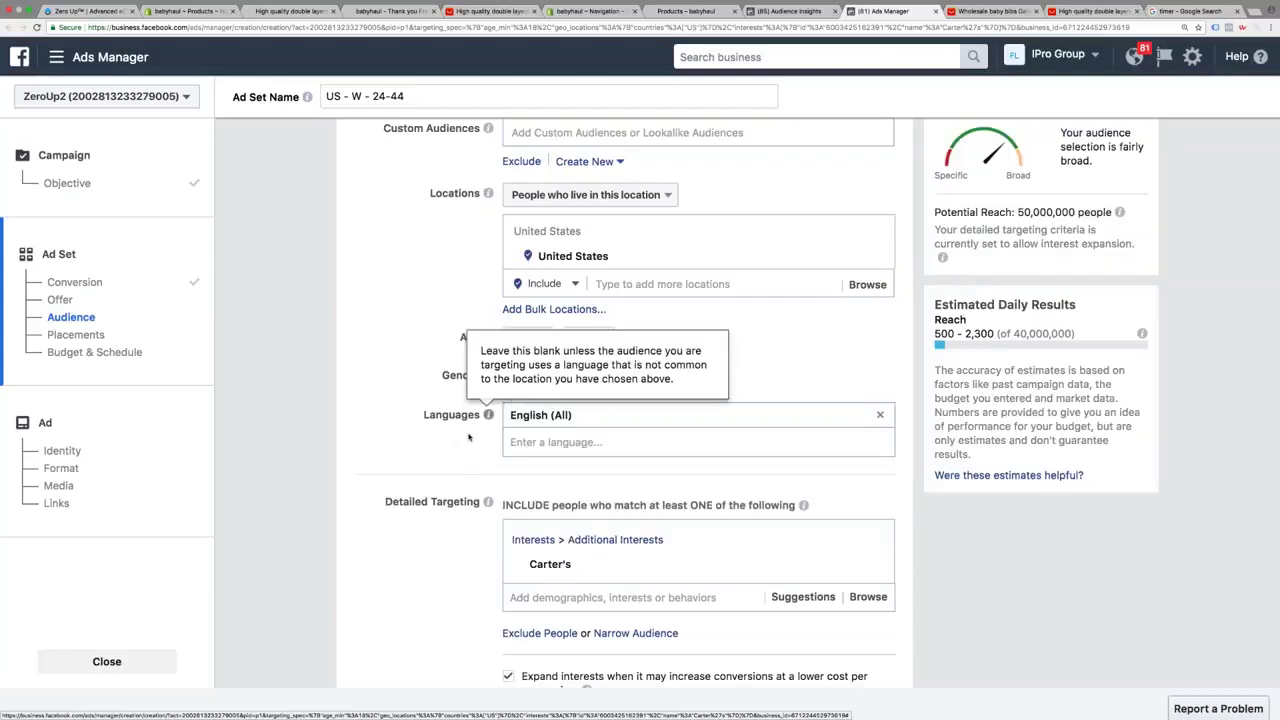
# Turn off the Expand interests option for the ad set
pyautogui.scroll(-5, 468, 437)
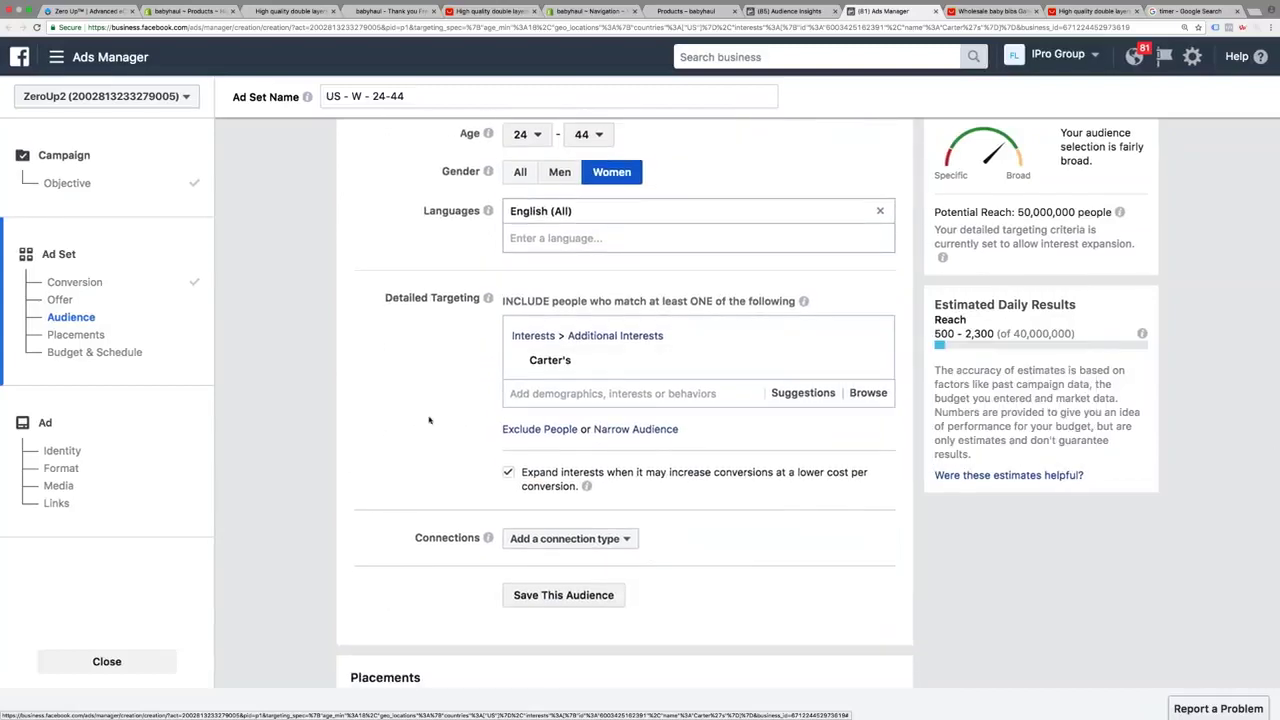
pyautogui.scroll(-1, 429, 420)
pyautogui.click(508, 450)
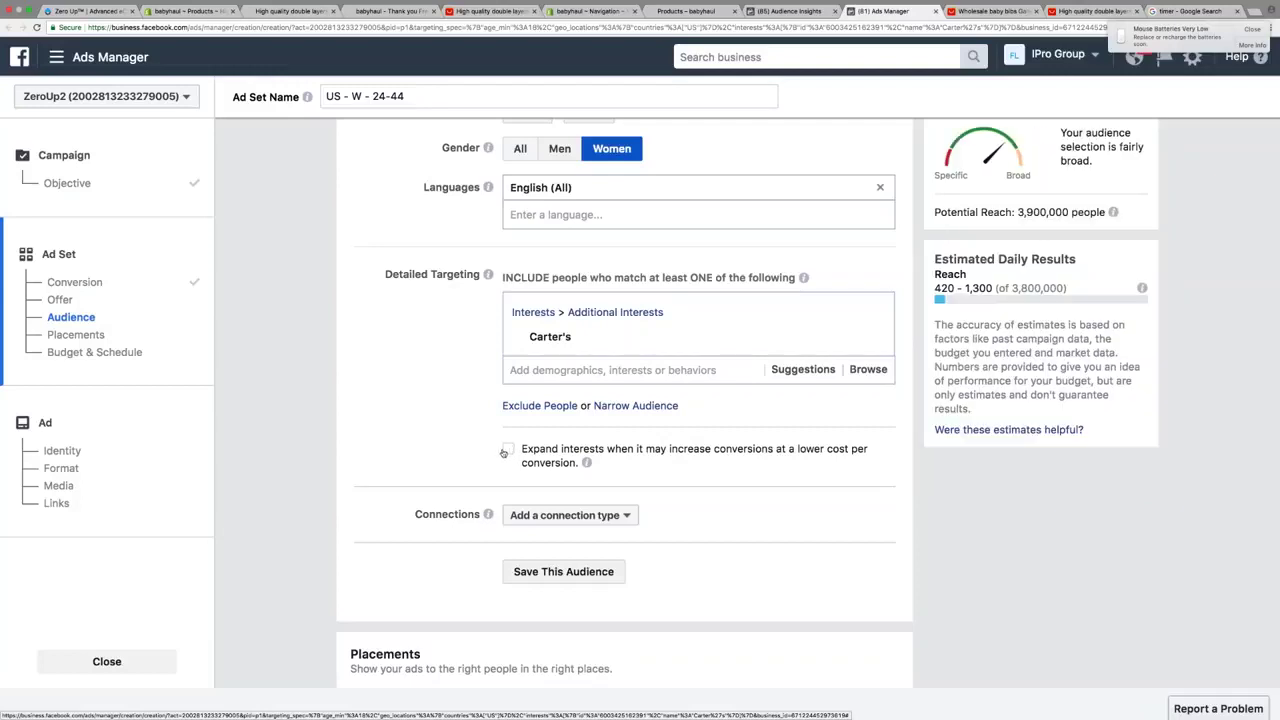
pyautogui.scroll(-5, 503, 453)
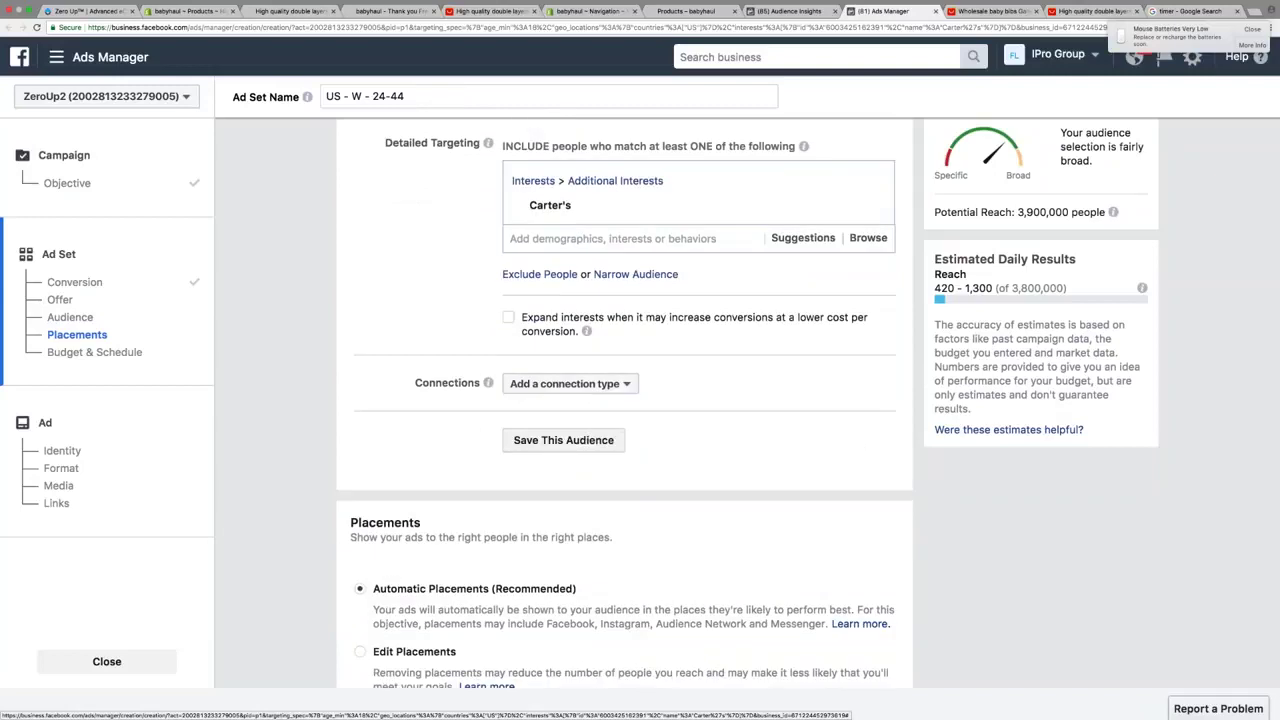
pyautogui.scroll(-1, 473, 423)
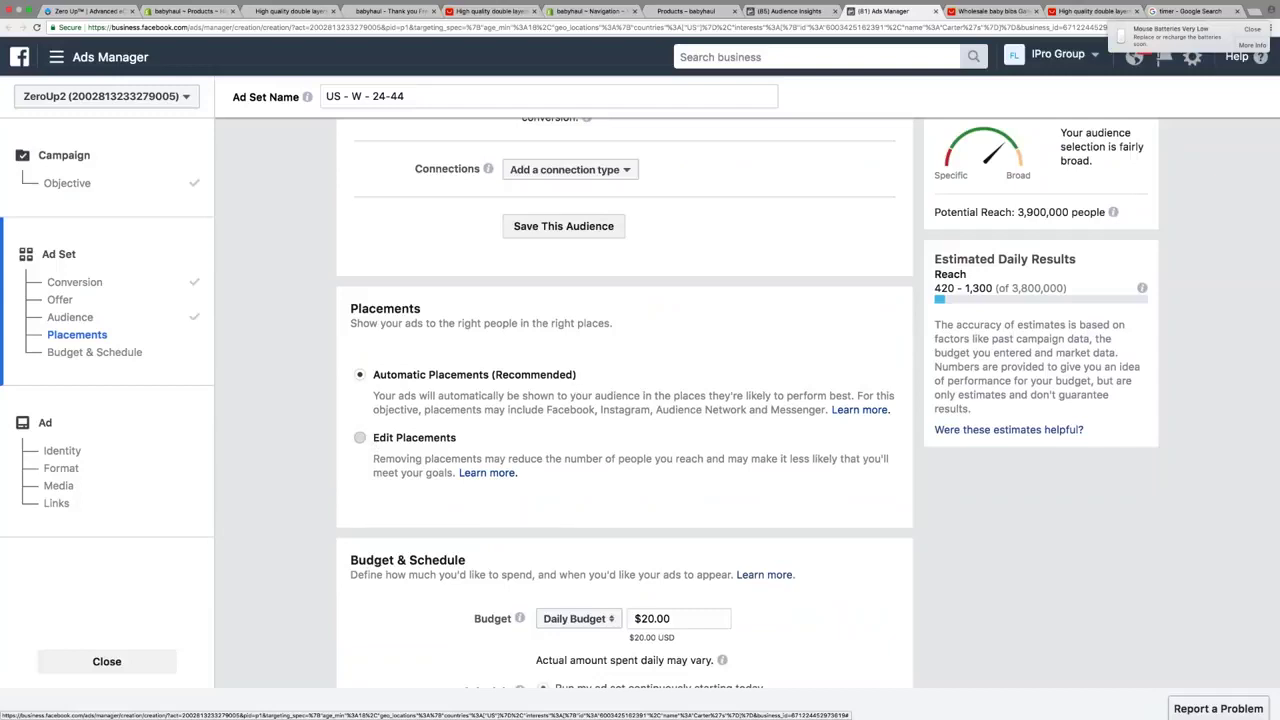
# Limit placements to Facebook Feeds on mobile, excluding Instant Articles, Instagram and Audience Network
pyautogui.click(360, 437)
pyautogui.scroll(-2, 560, 420)
pyautogui.click(470, 445)
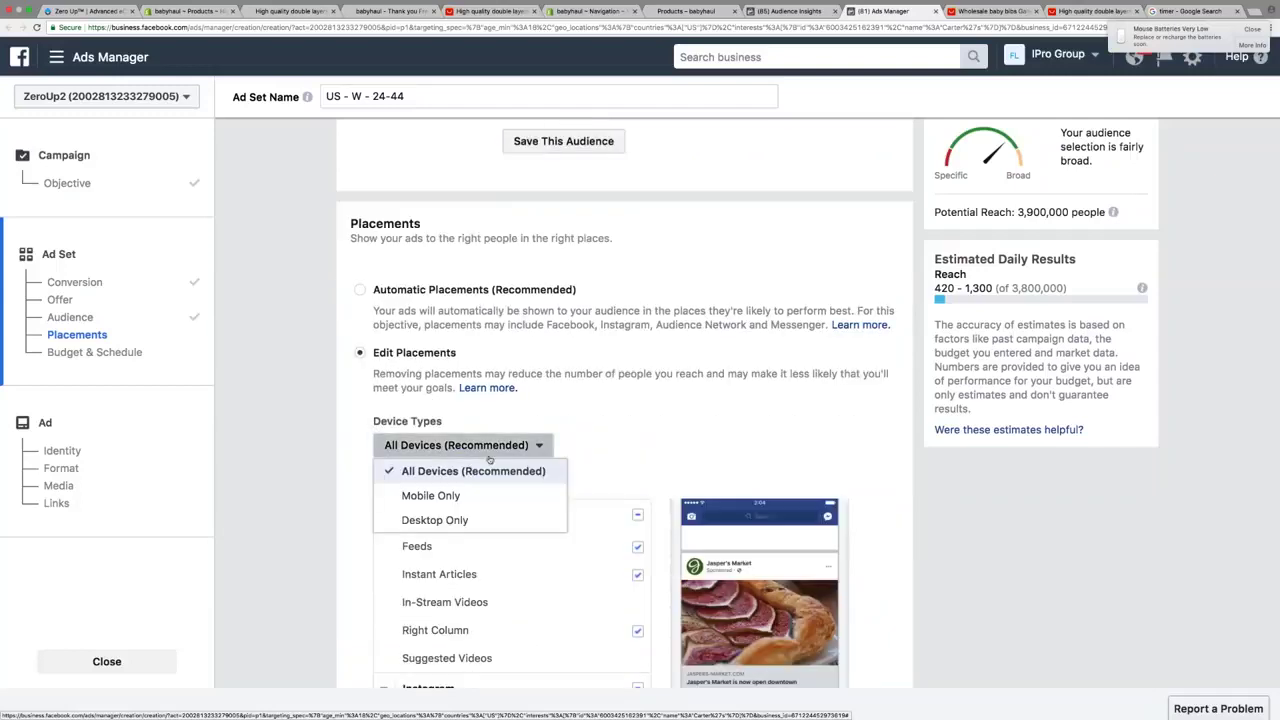
pyautogui.click(534, 496)
pyautogui.scroll(-2, 600, 480)
pyautogui.click(637, 487)
pyautogui.scroll(-2, 645, 524)
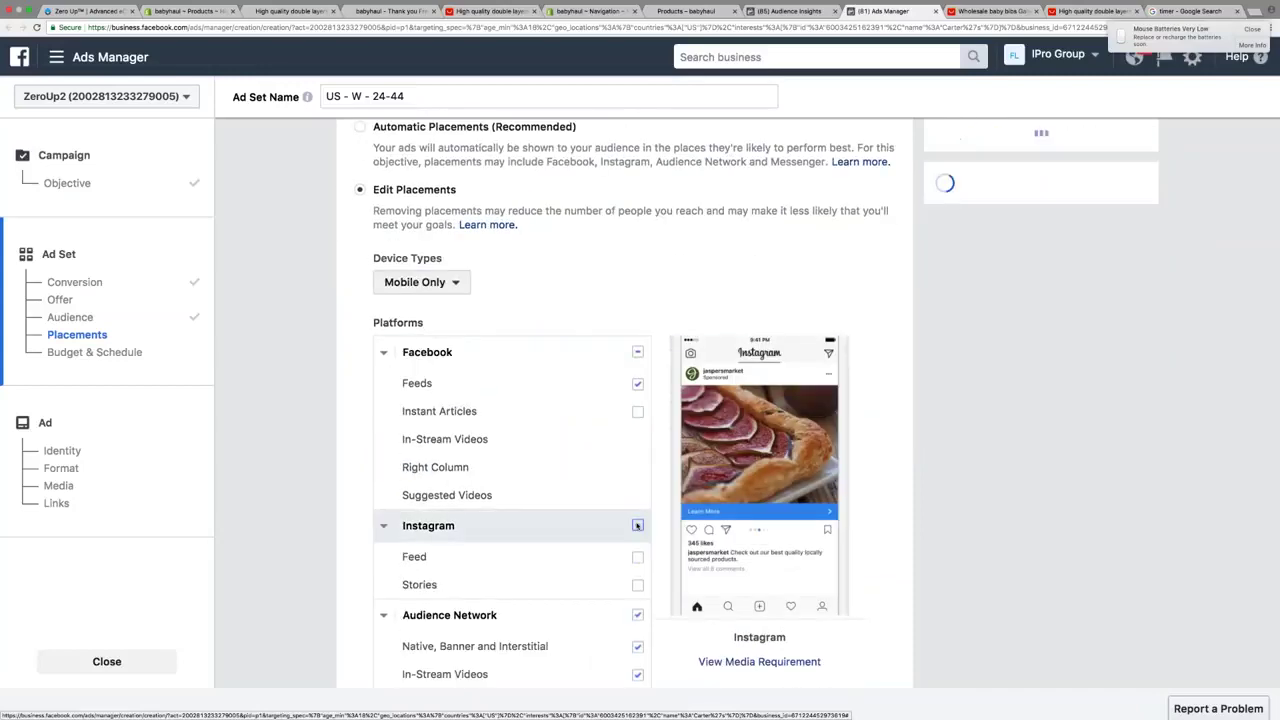
pyautogui.click(637, 525)
pyautogui.scroll(-1, 637, 525)
pyautogui.click(637, 549)
# Set the ad set's daily budget to $5.00
pyautogui.scroll(-2, 637, 549)
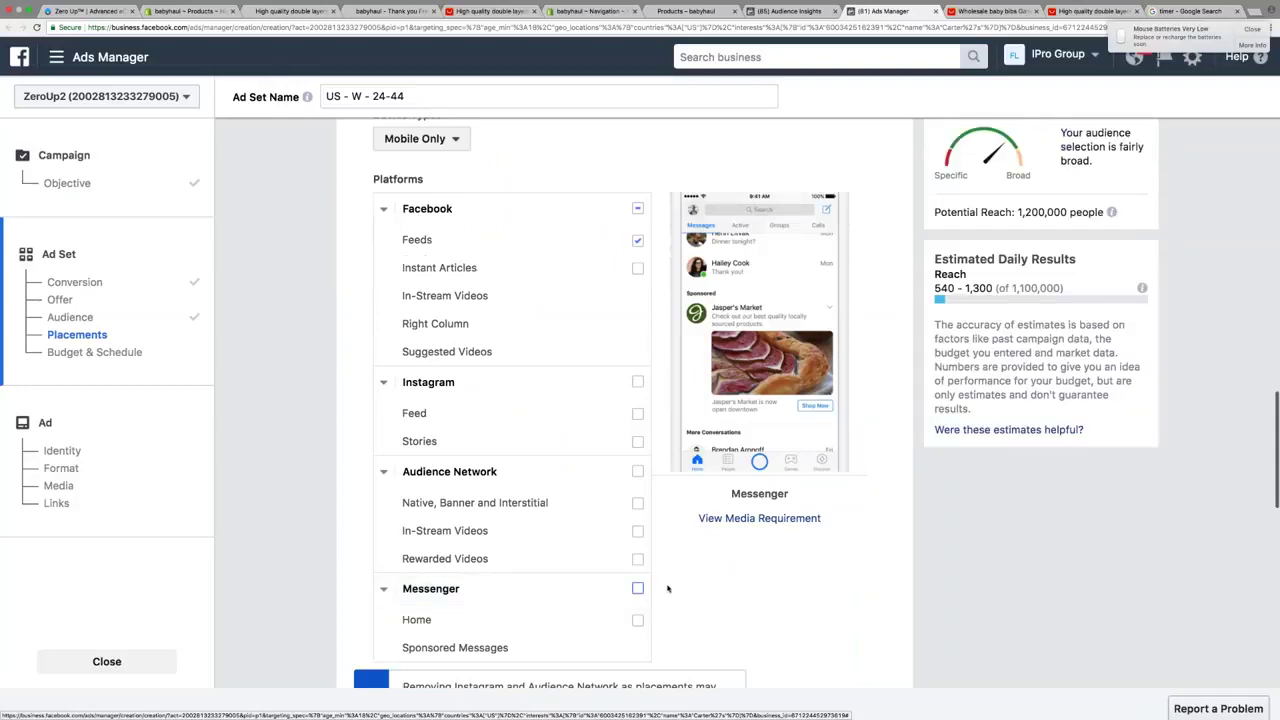
pyautogui.scroll(-5, 668, 588)
pyautogui.moveTo(641, 513); pyautogui.dragTo(655, 513)
pyautogui.write('5')
pyautogui.click(820, 521)
# Use a 1 day click conversion window and continue to the ad setup
pyautogui.scroll(-2, 820, 521)
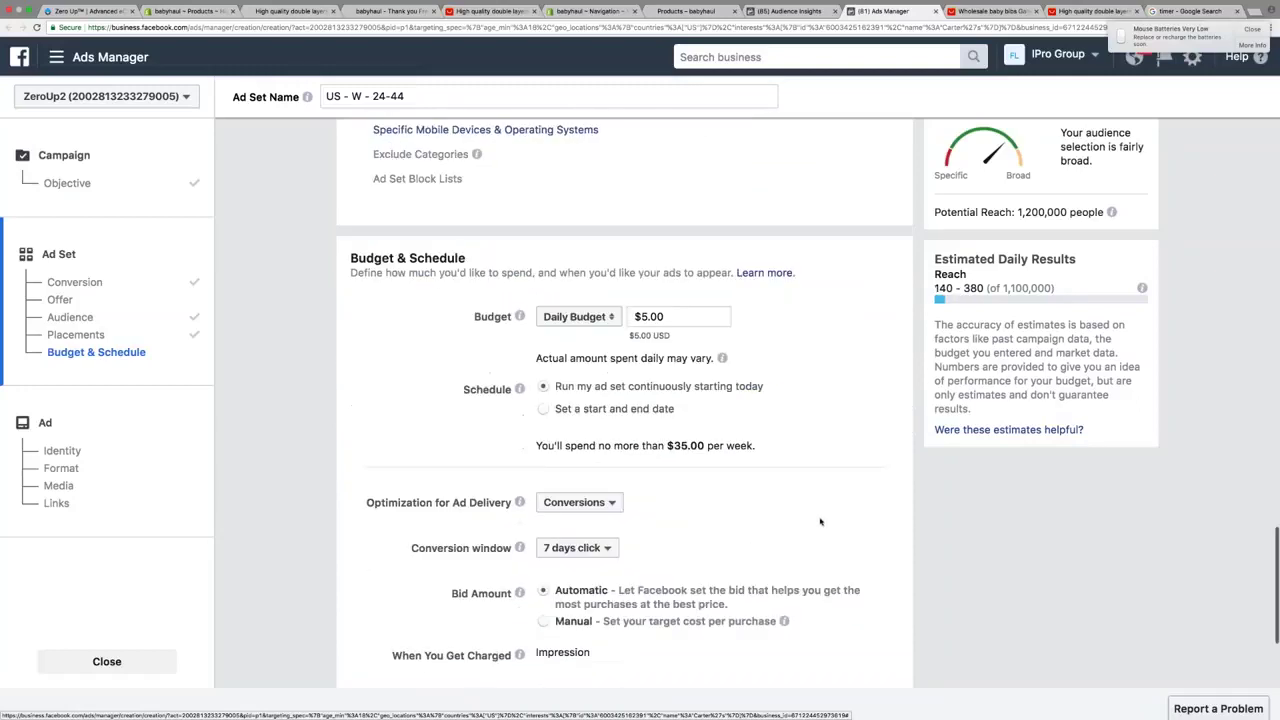
pyautogui.scroll(-1, 820, 521)
pyautogui.click(590, 446)
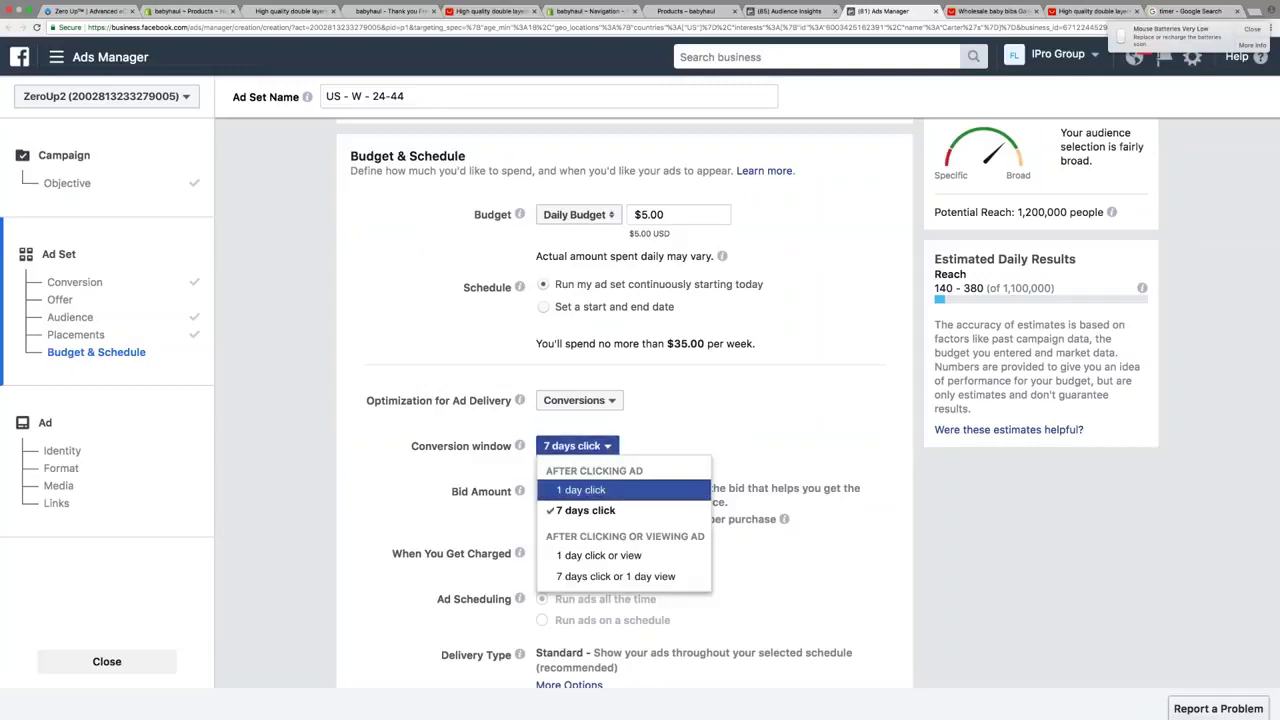
pyautogui.click(620, 490)
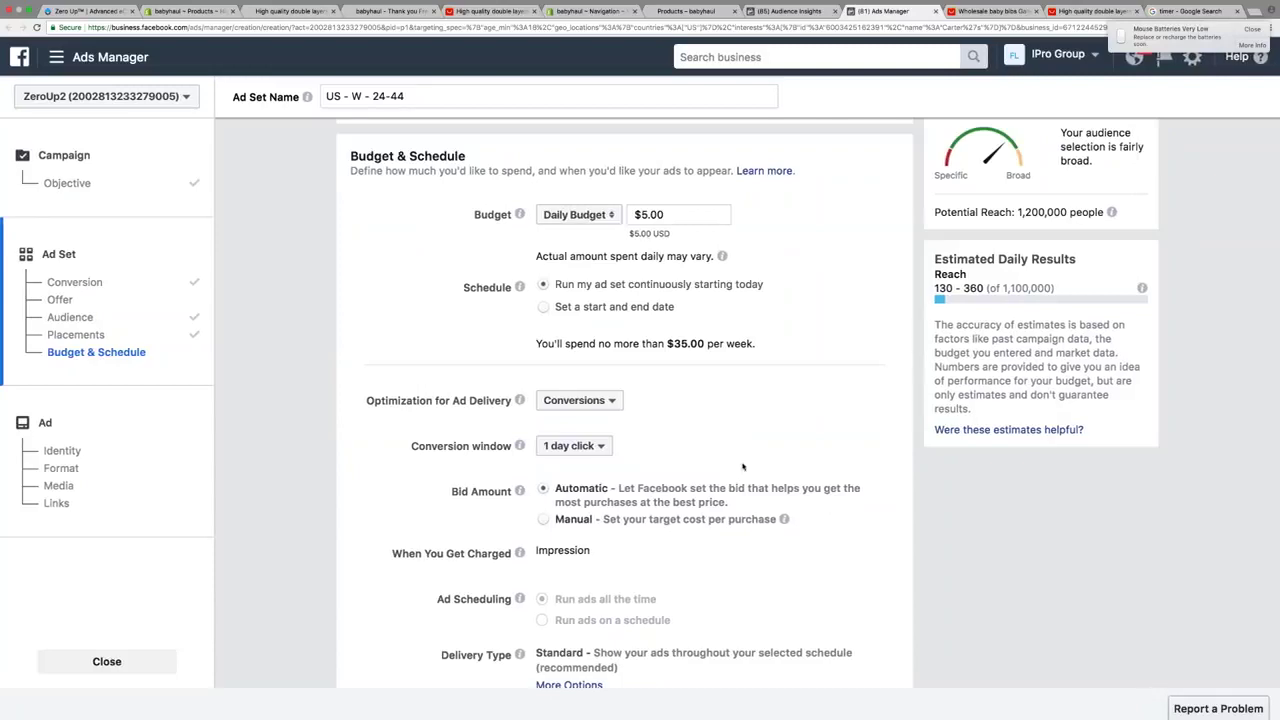
pyautogui.scroll(-3, 743, 466)
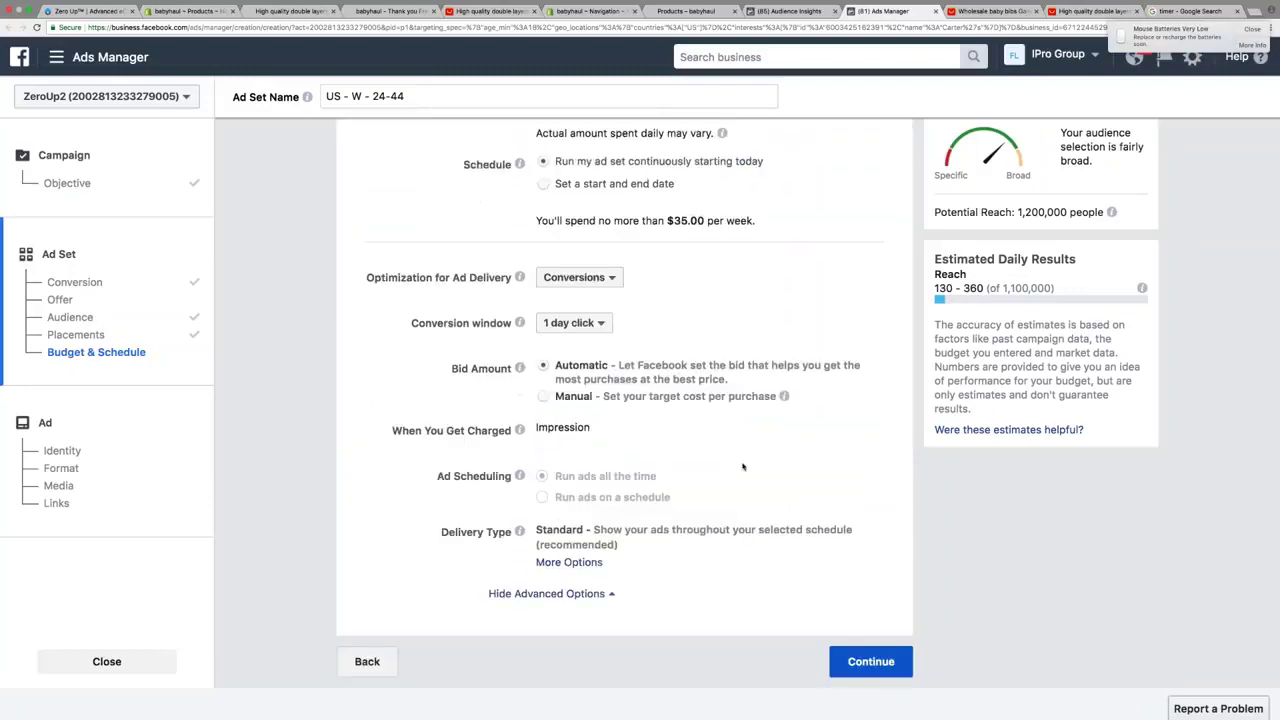
pyautogui.click(866, 663)
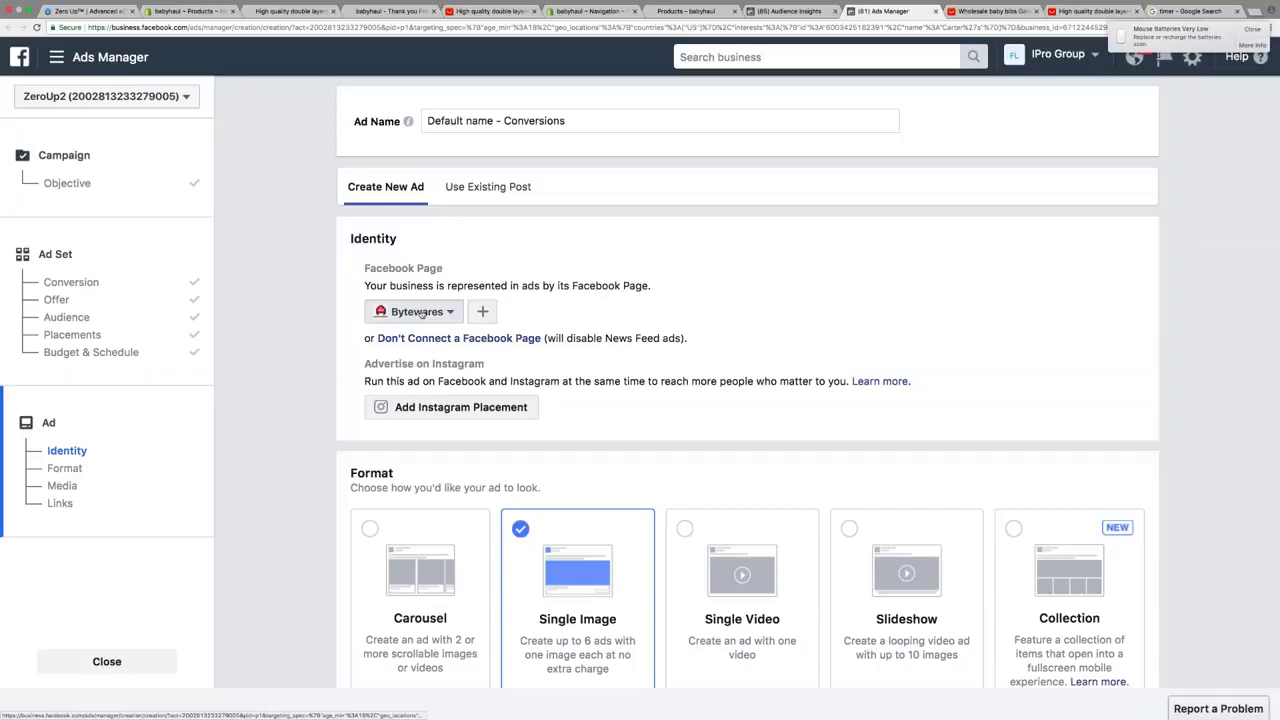
# Keep Bytewares as the ad's Facebook page
pyautogui.click(416, 311)
pyautogui.click(379, 337)
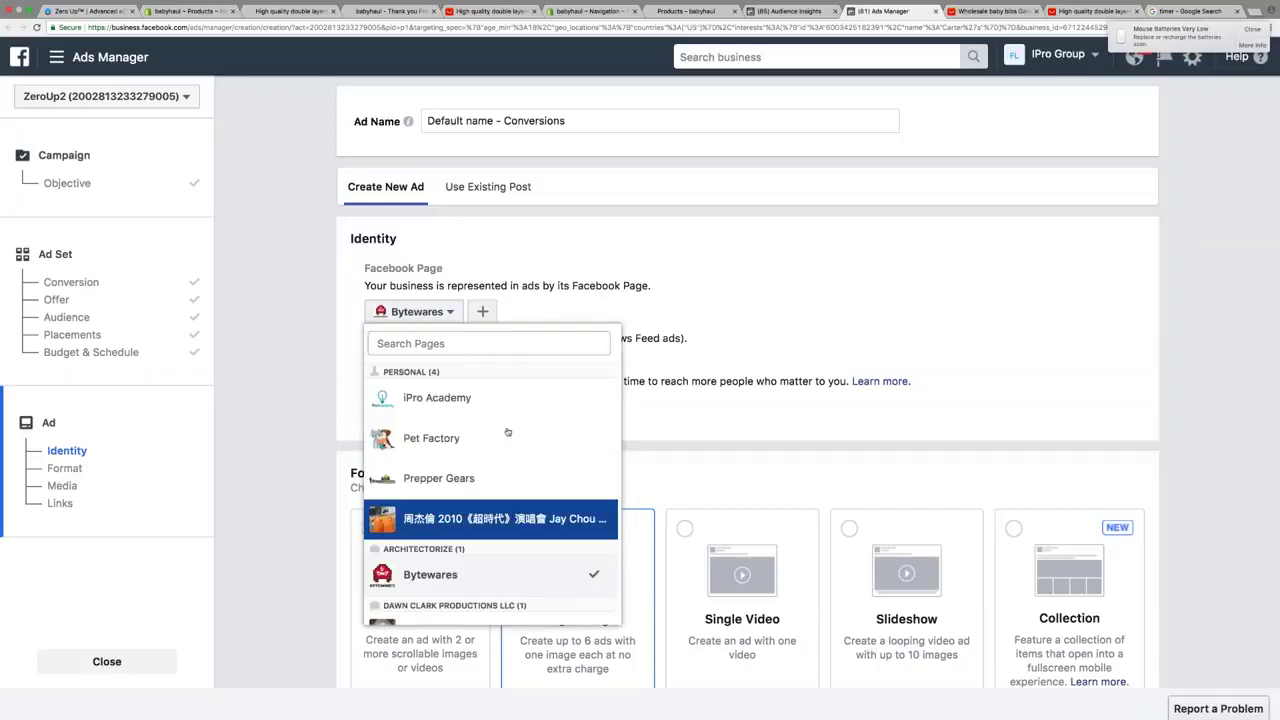
pyautogui.click(500, 578)
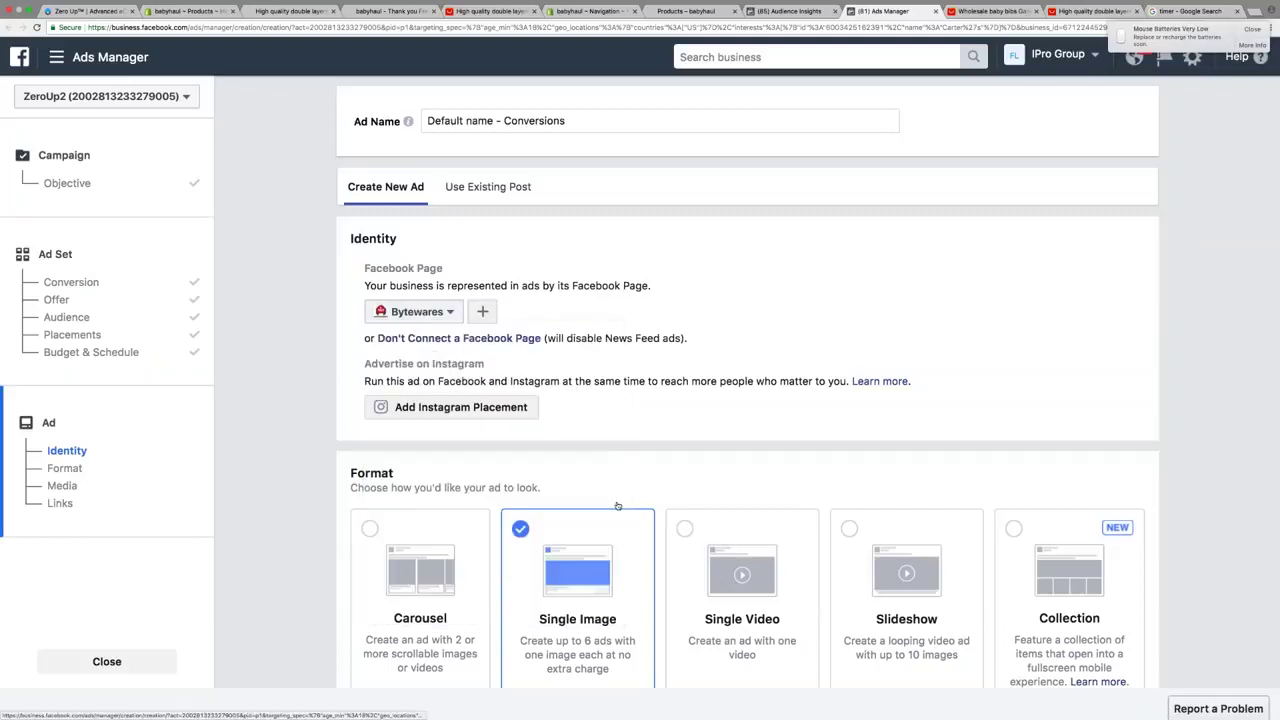
# Paste the babyhaul.com baby bibs product URL as the website link, pulling in its image
pyautogui.scroll(-6, 696, 458)
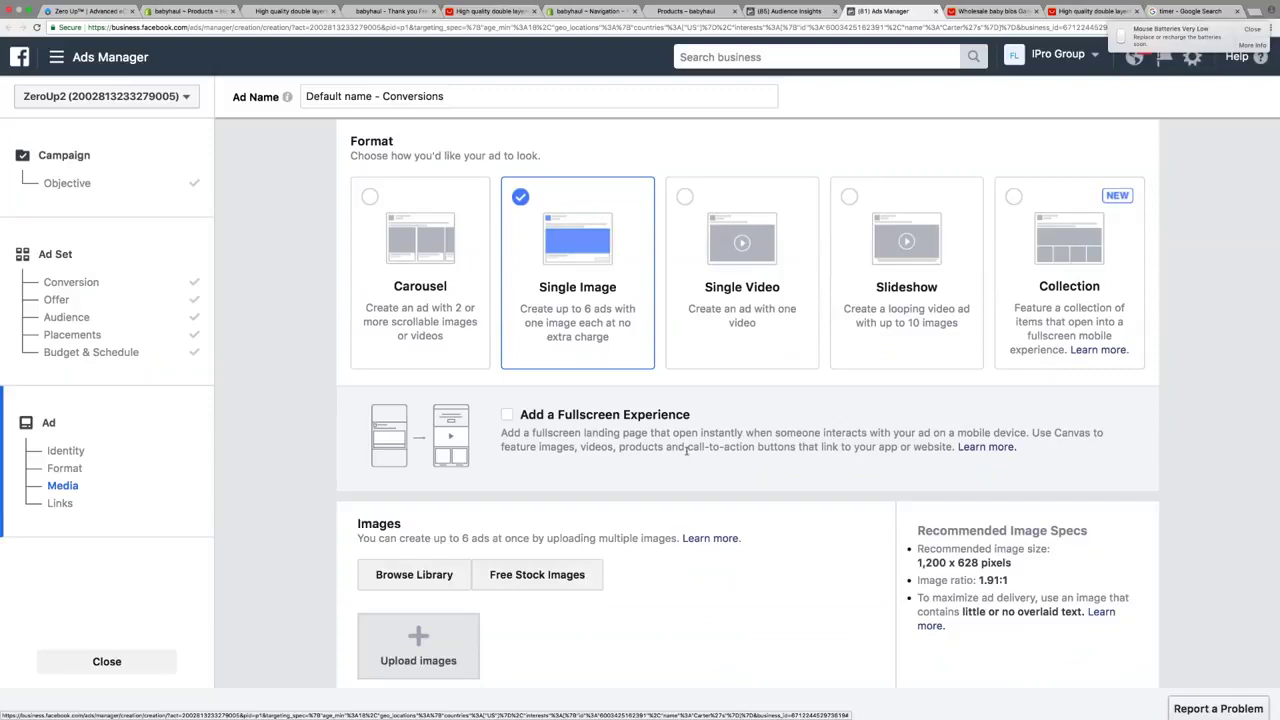
pyautogui.scroll(-5, 571, 428)
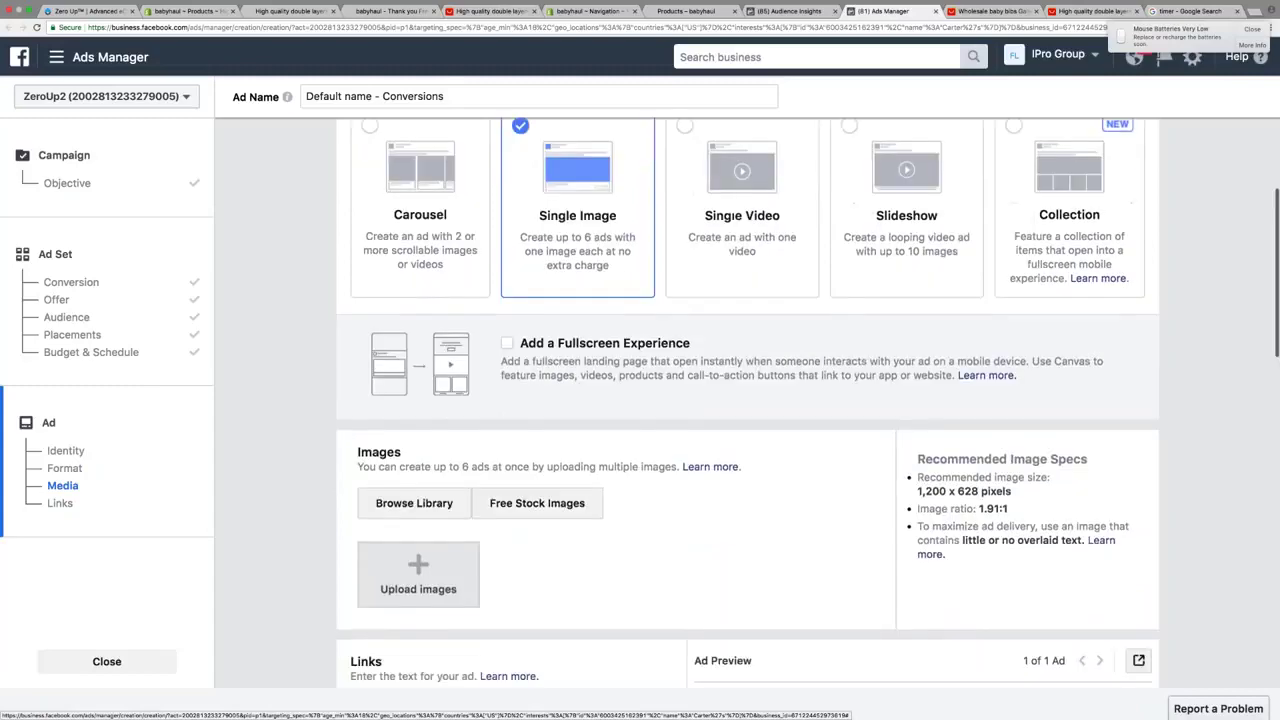
pyautogui.click(479, 466)
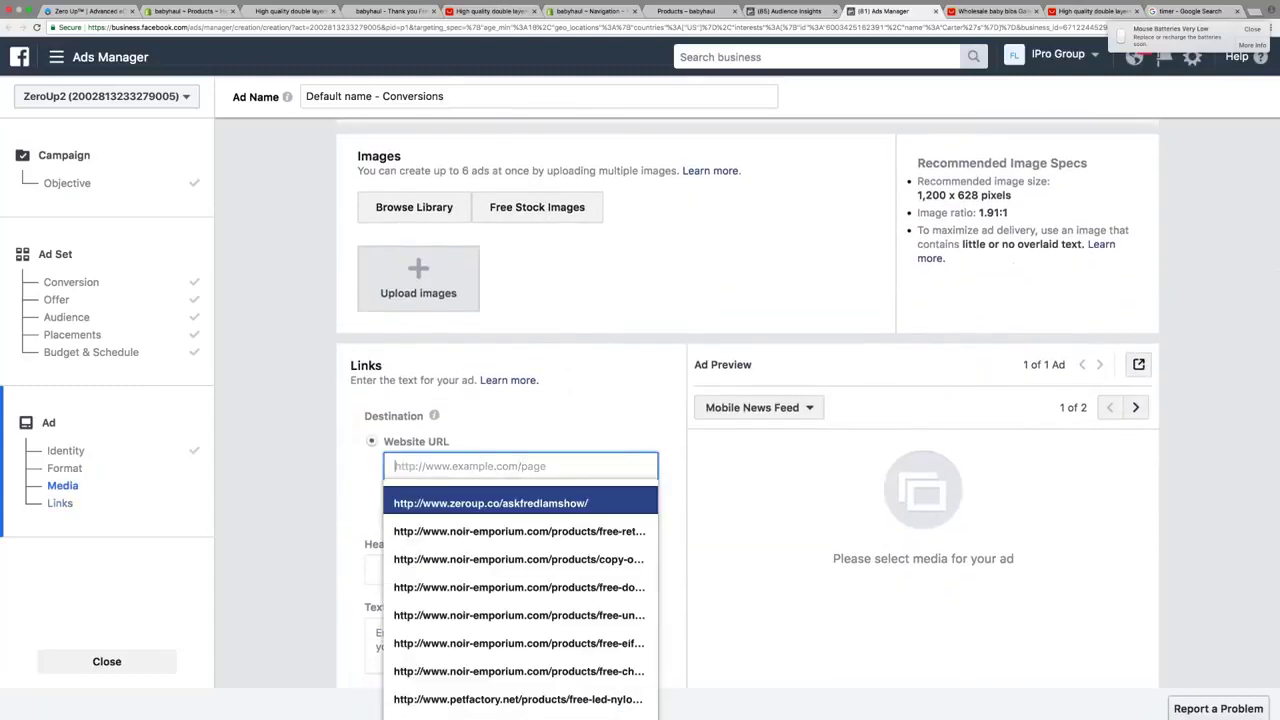
pyautogui.hotkey('ctrl', 'v')
pyautogui.click(590, 408)
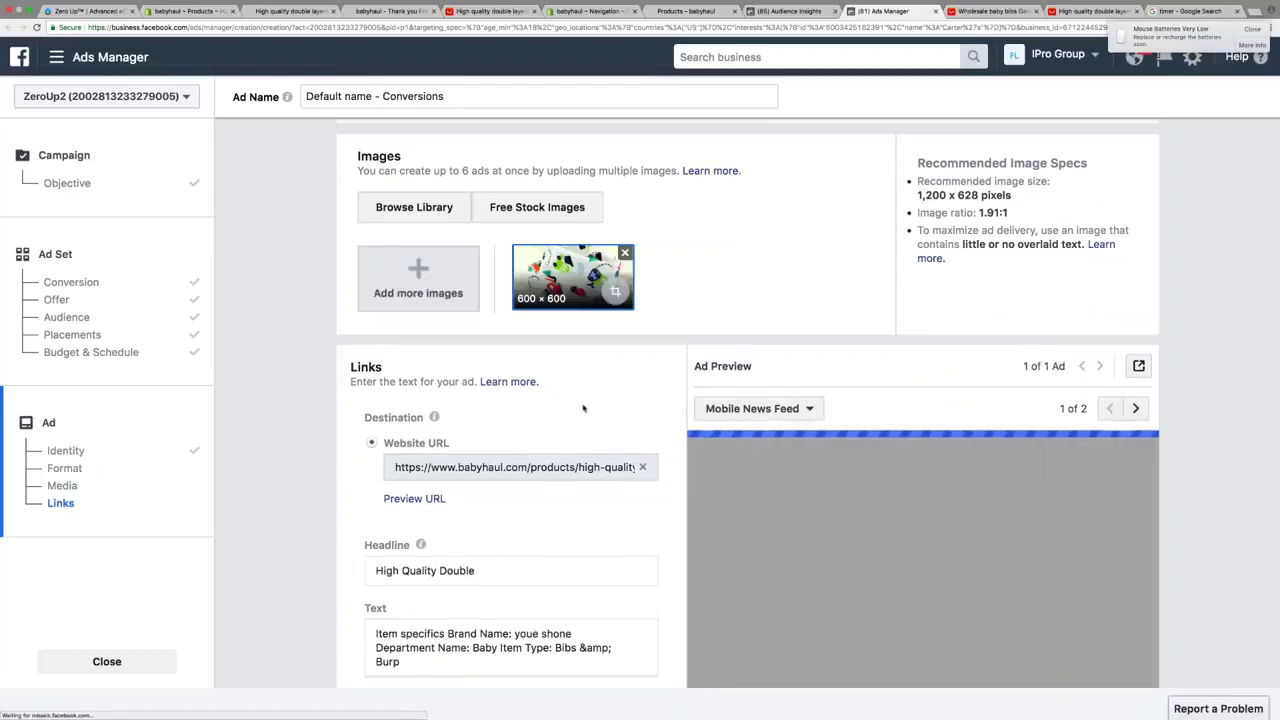
pyautogui.scroll(-2, 583, 408)
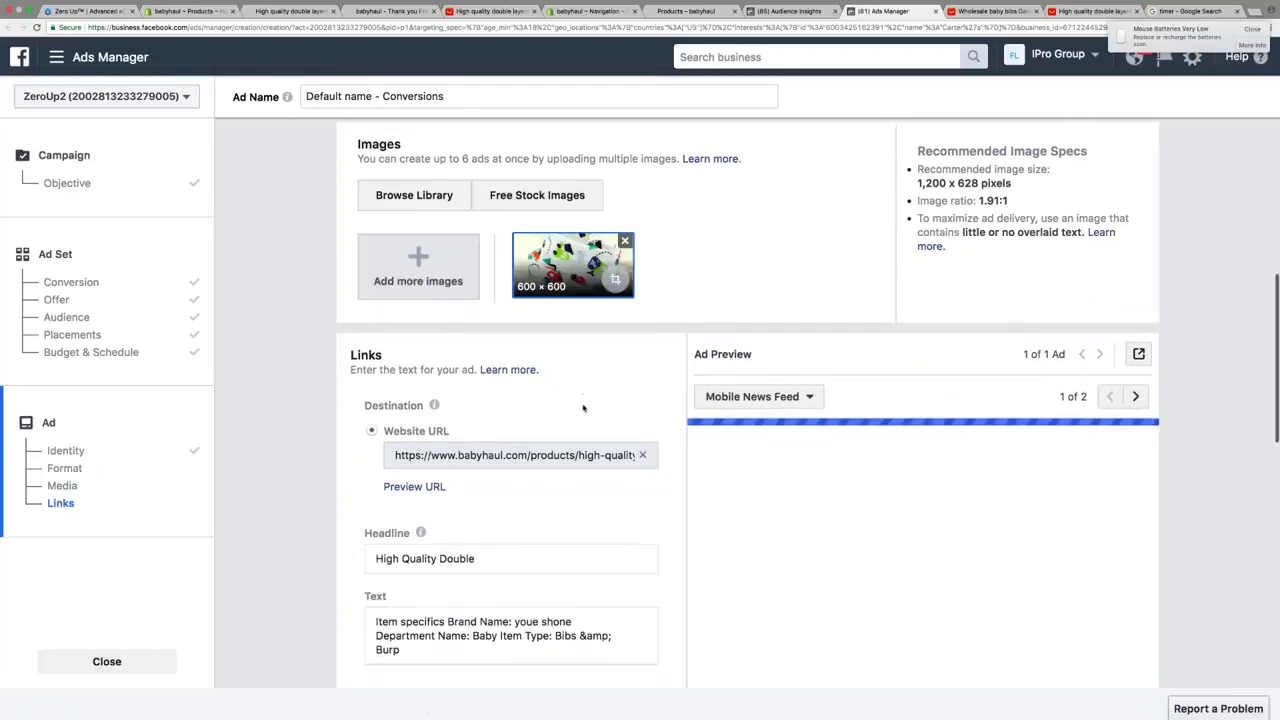
# Change the ad headline to 'FLASH SALE ON NOW!'
pyautogui.tripleClick(457, 471)
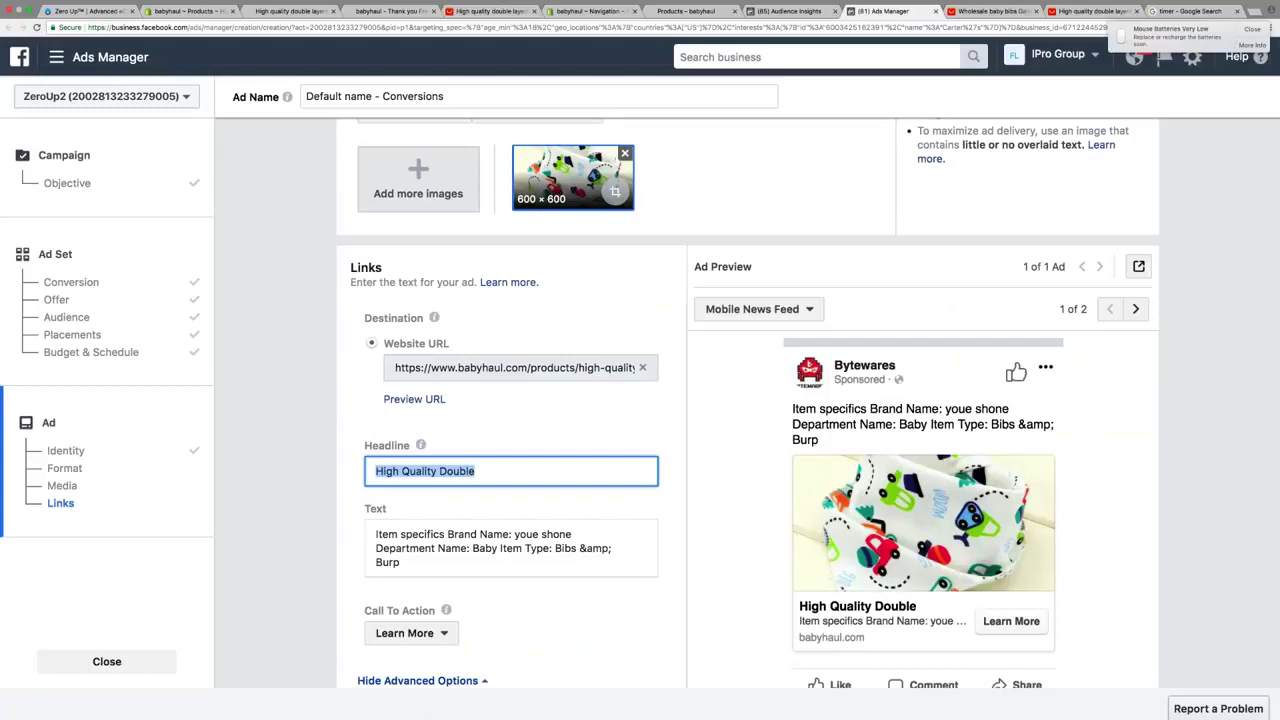
pyautogui.write('FLHAS')
pyautogui.press('BackSpace')
pyautogui.press('BackSpace')
pyautogui.press('BackSpace')
pyautogui.write('ASH SALE ON NOW!')
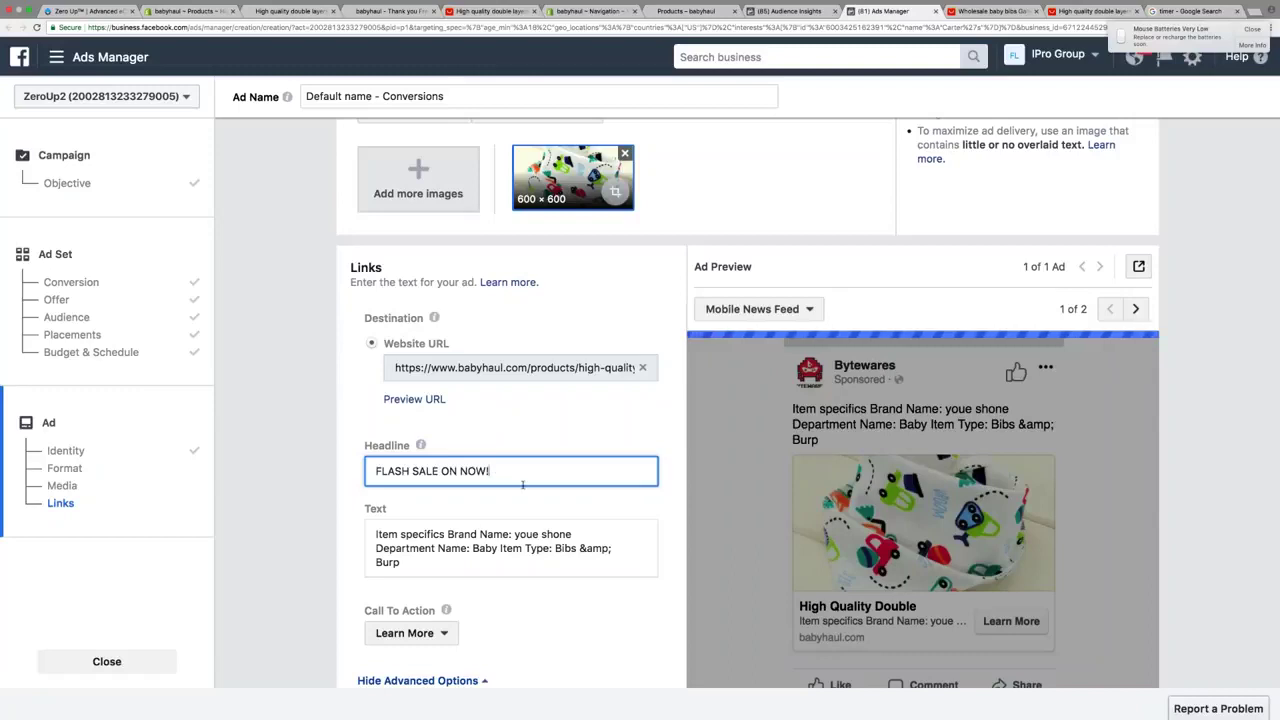
# Replace the ad text with 'Save 50% Off Our Newest Edition Of Our Premium Baby Bibs!'
pyautogui.click(527, 551)
pyautogui.scroll(-2, 527, 551)
pyautogui.hotkey('ctrl', 'a')
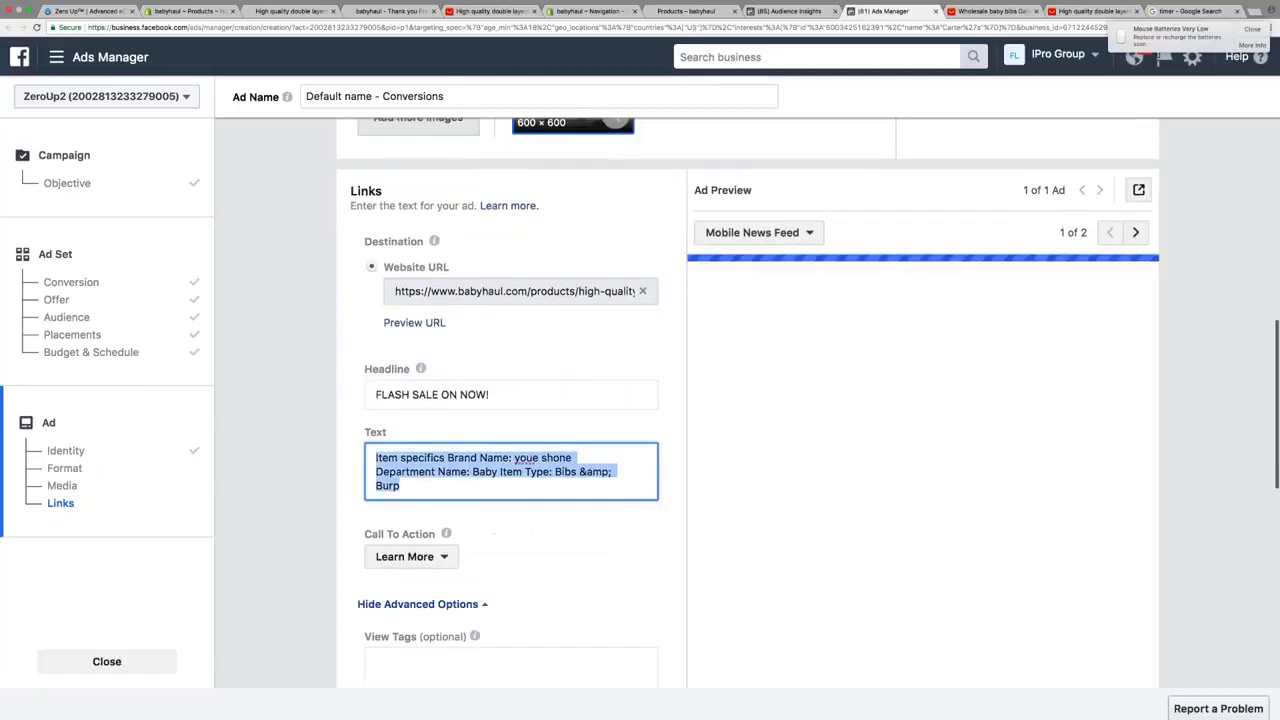
pyautogui.write('Save 50% Off')
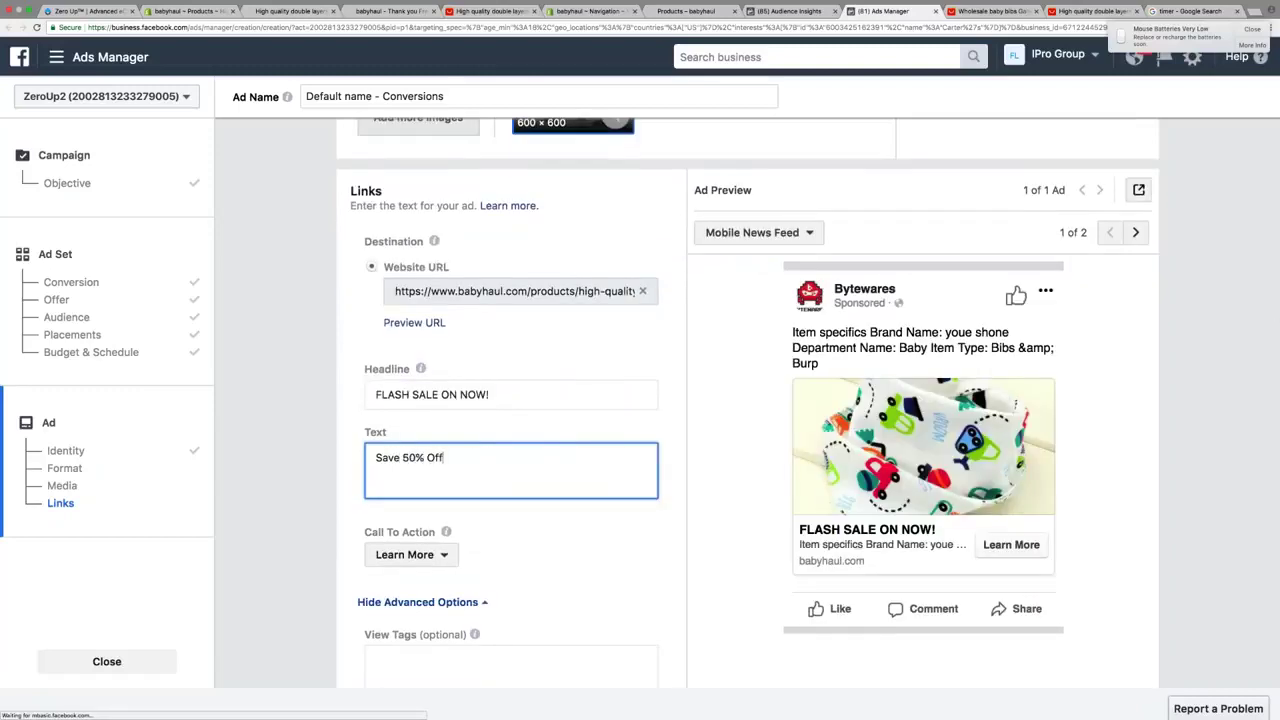
pyautogui.write(' Our Newest Editi')
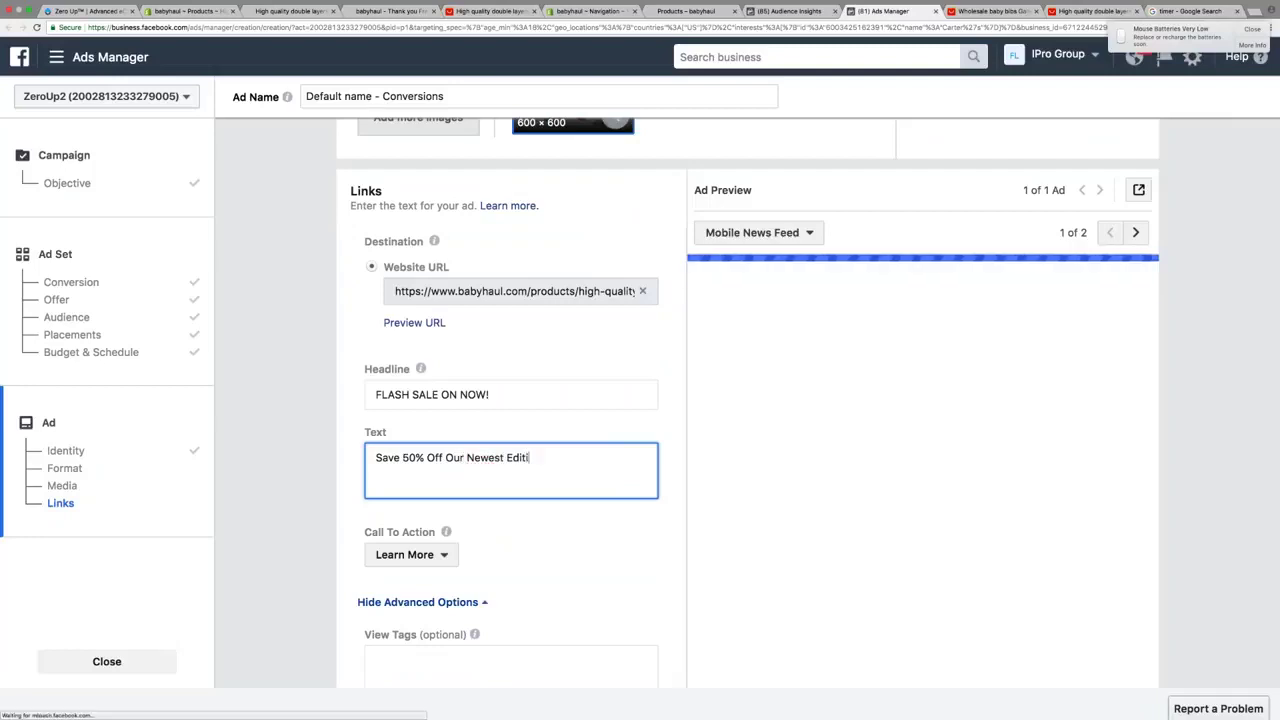
pyautogui.write('on Of Our Premium Ba')
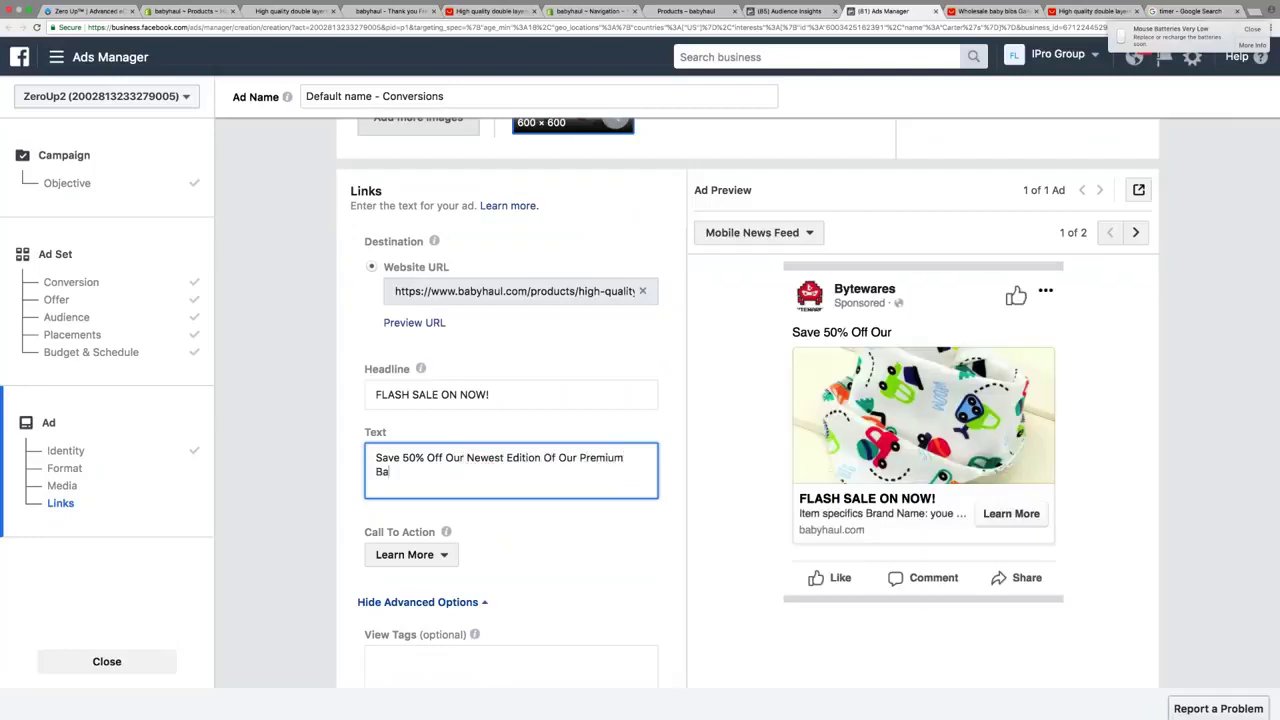
pyautogui.write('by Bibs!')
pyautogui.press('Return')
pyautogui.press('Return')
# Add the line 'Choose From 20 Cute Designs To Match Your Little One's Outfit!'
pyautogui.write('Choose fr')
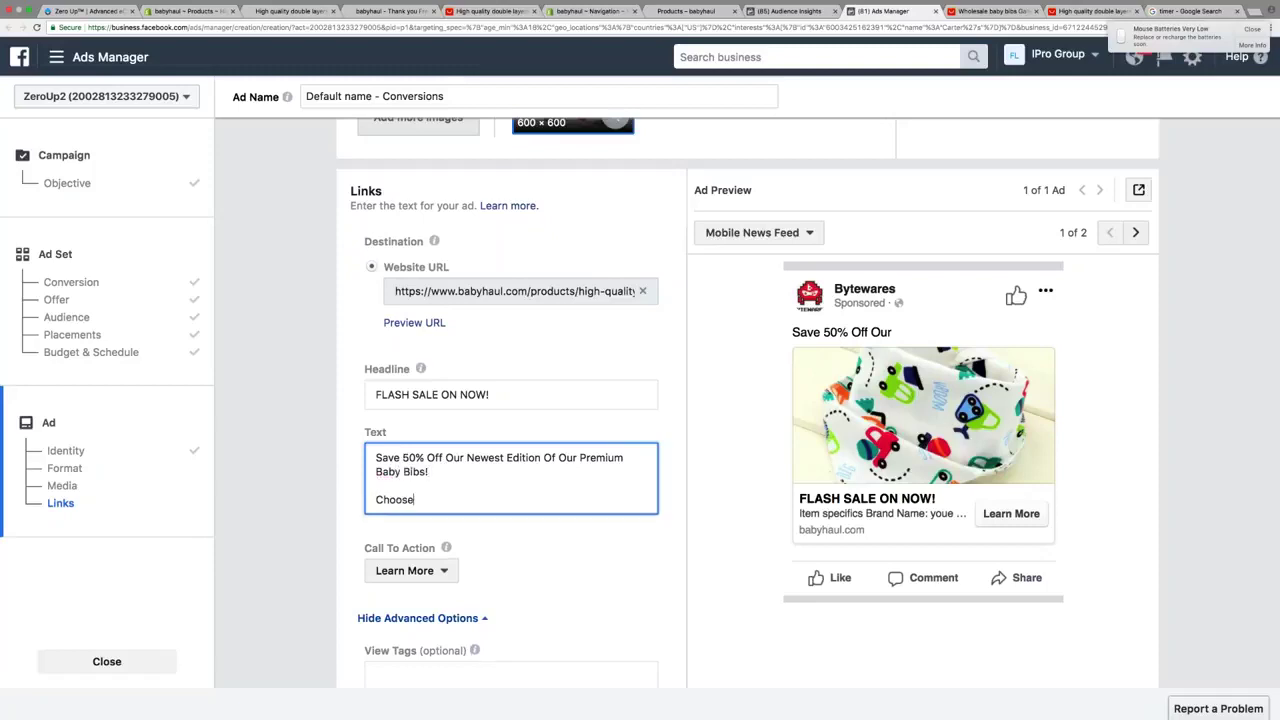
pyautogui.press('BackSpace')
pyautogui.press('BackSpace')
pyautogui.write('From 20 Cute Diesng')
pyautogui.press('BackSpace')
pyautogui.press('BackSpace')
pyautogui.press('BackSpace')
pyautogui.press('BackSpace')
pyautogui.press('BackSpace')
pyautogui.write('isign')
pyautogui.press('BackSpace')
pyautogui.press('BackSpace')
pyautogui.press('BackSpace')
pyautogui.press('BackSpace')
pyautogui.press('BackSpace')
pyautogui.write('esgins')
pyautogui.press('BackSpace')
pyautogui.press('BackSpace')
pyautogui.press('BackSpace')
pyautogui.press('BackSpace')
pyautogui.write('igns to Ma')
pyautogui.press('BackSpace')
pyautogui.press('BackSpace')
pyautogui.press('BackSpace')
pyautogui.press('BackSpace')
pyautogui.press('BackSpace')
pyautogui.write('To Match your')
pyautogui.press('BackSpace')
pyautogui.press('BackSpace')
pyautogui.press('BackSpace')
pyautogui.press('BackSpace')
pyautogui.write('Your Little One')
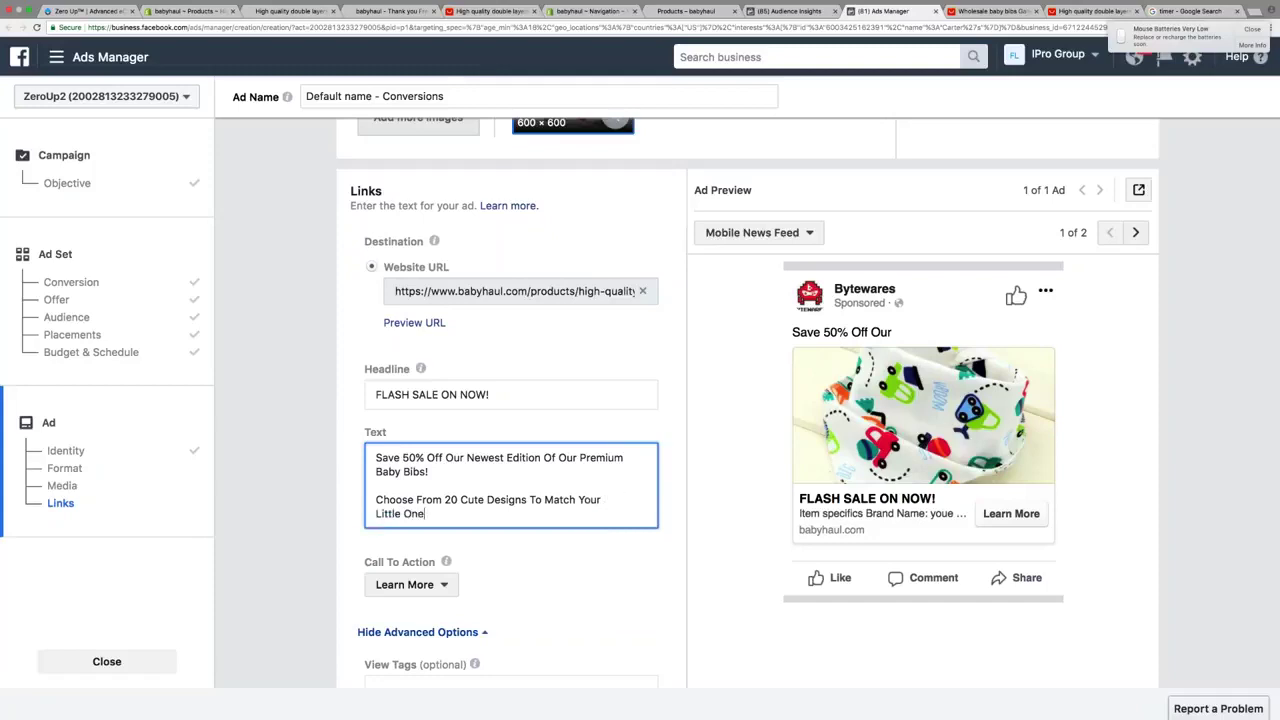
pyautogui.write("'s Outfit!")
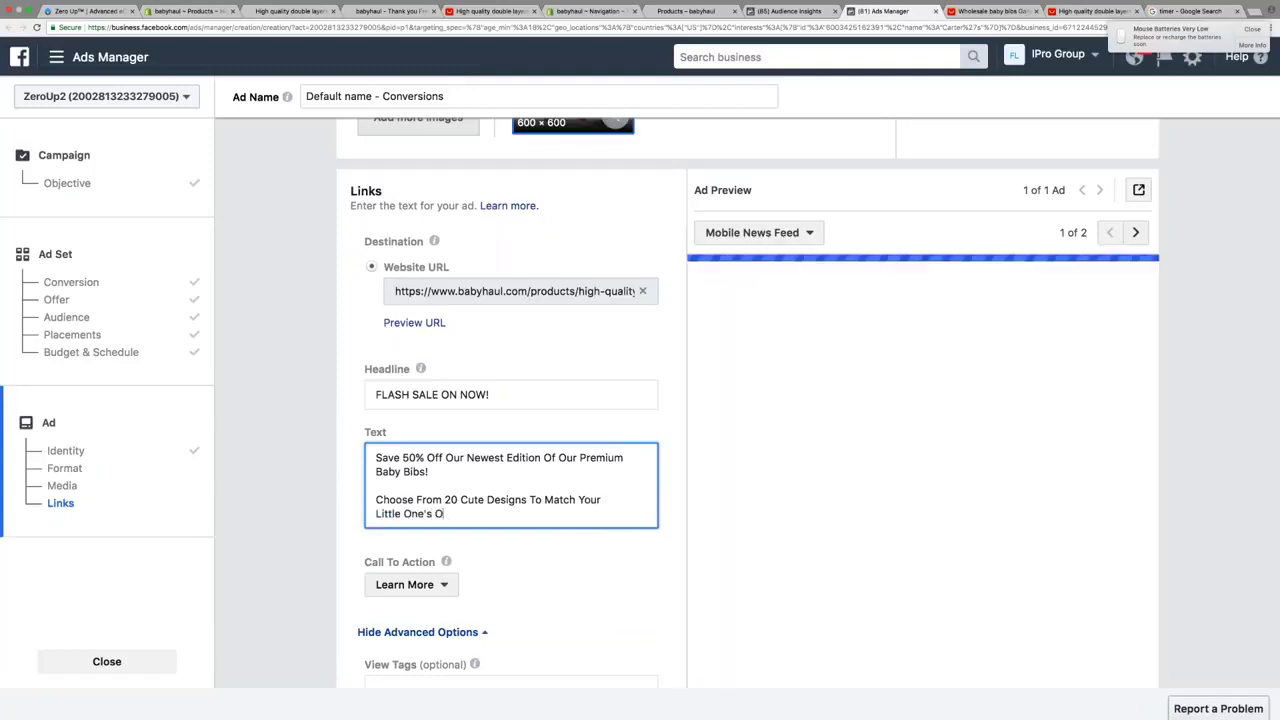
# End the text with 'Shop Now While Sale Is On!' and 'Go Here =>' plus the product link
pyautogui.press('Return')
pyautogui.press('Return')
pyautogui.write('Shop Now W')
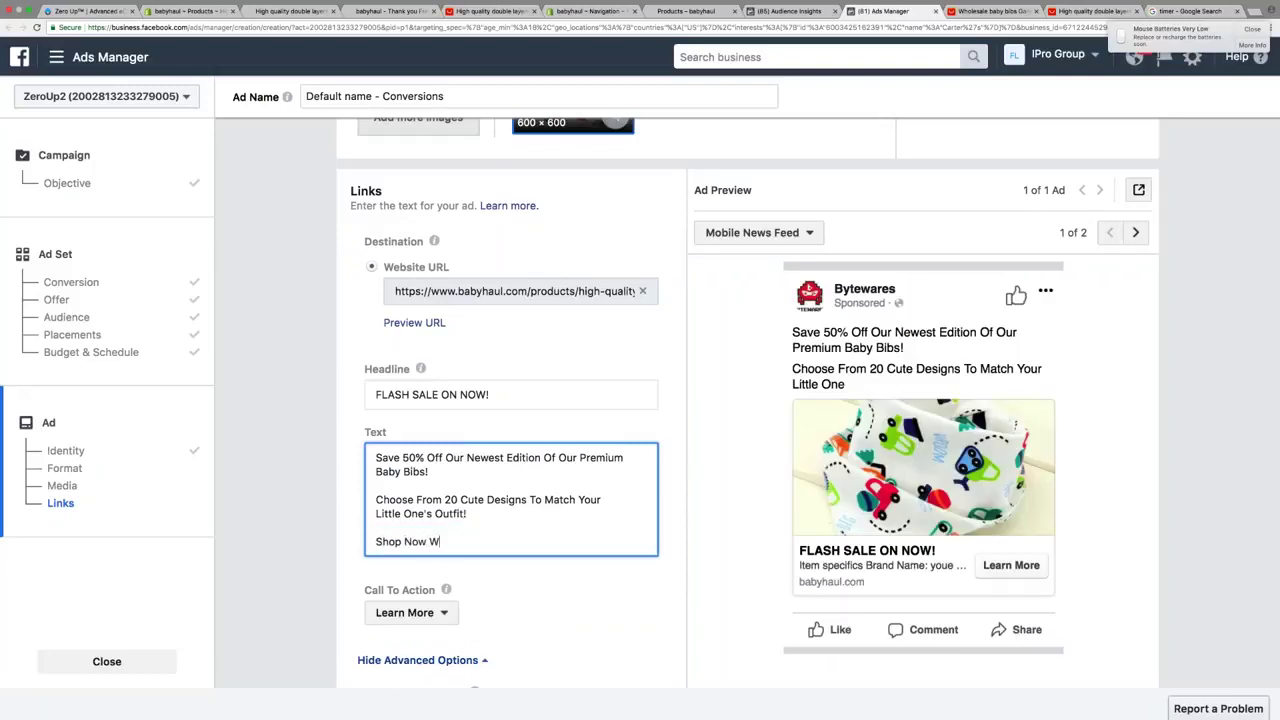
pyautogui.write('hile Sale Is On!')
pyautogui.press('Return')
pyautogui.press('Return')
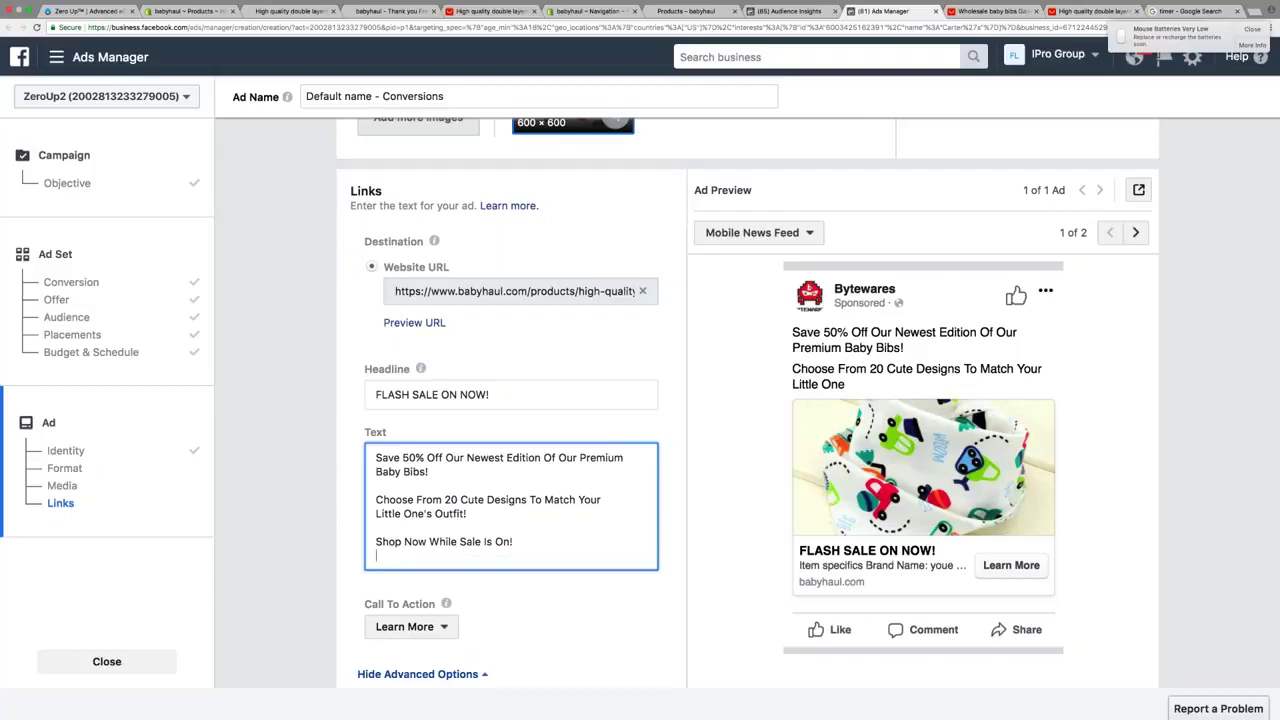
pyautogui.write('Go Here =?')
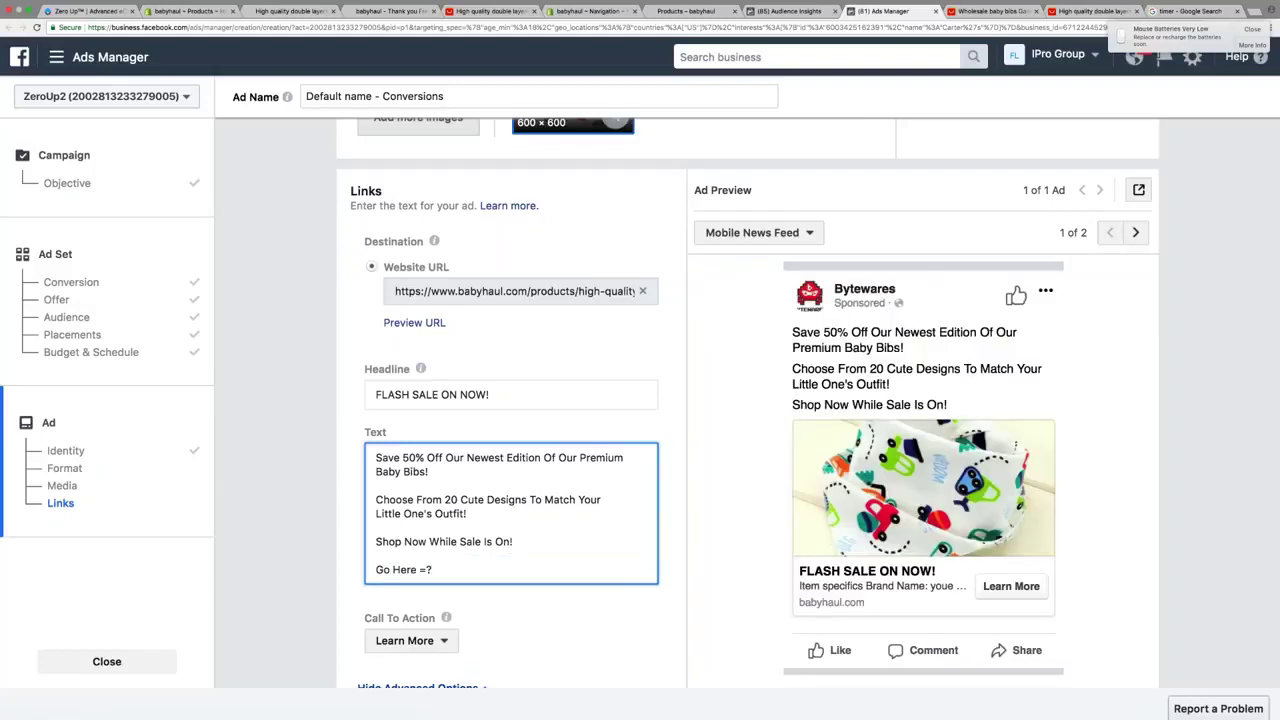
pyautogui.press('BackSpace')
pyautogui.write('>')
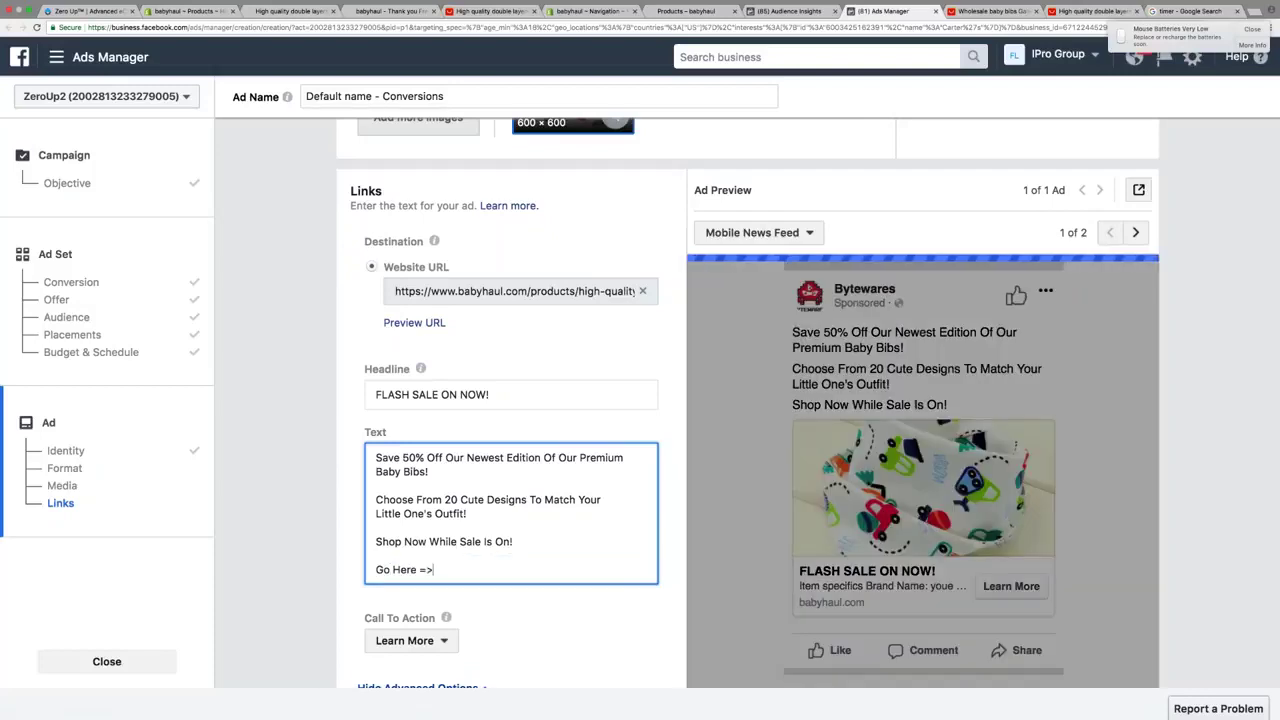
pyautogui.write('https://www.babyhaul.com/products/high-quality-double-layers-cotton-baby-bibs-burp-cloths-lovely-cartoon-character-animal-baby-bandana-dribble-bibs')
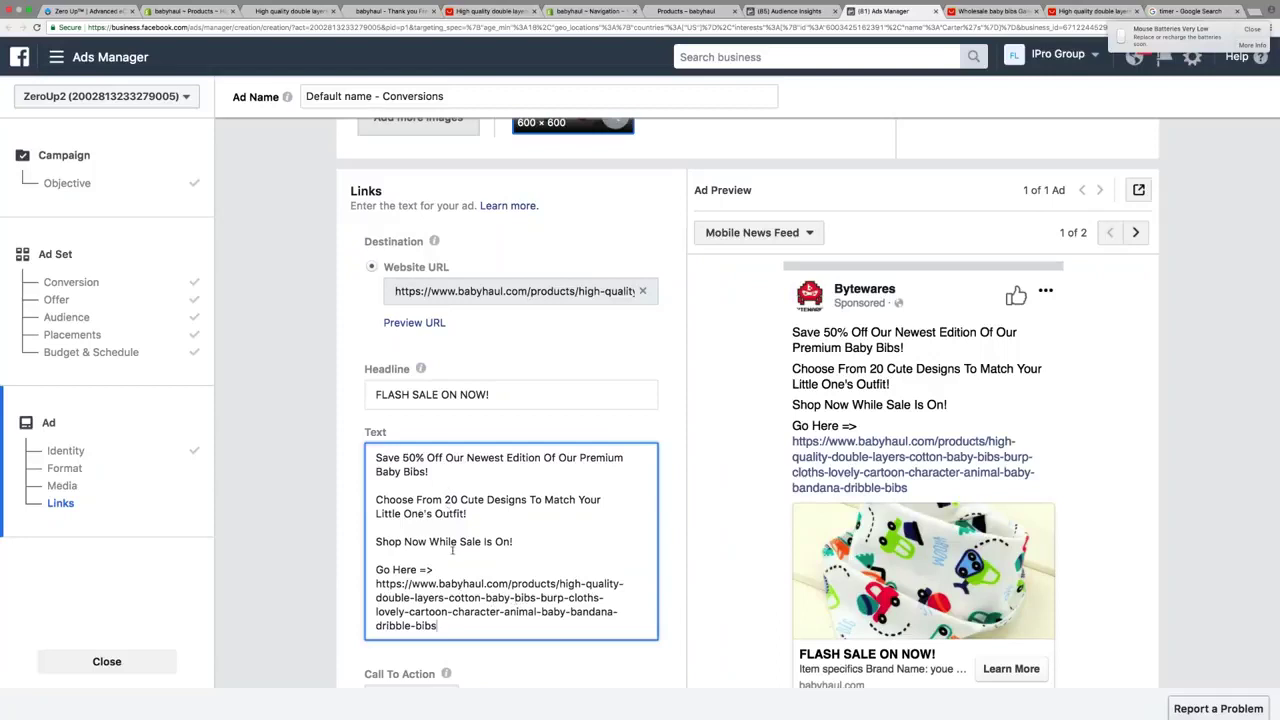
pyautogui.scroll(-2, 452, 549)
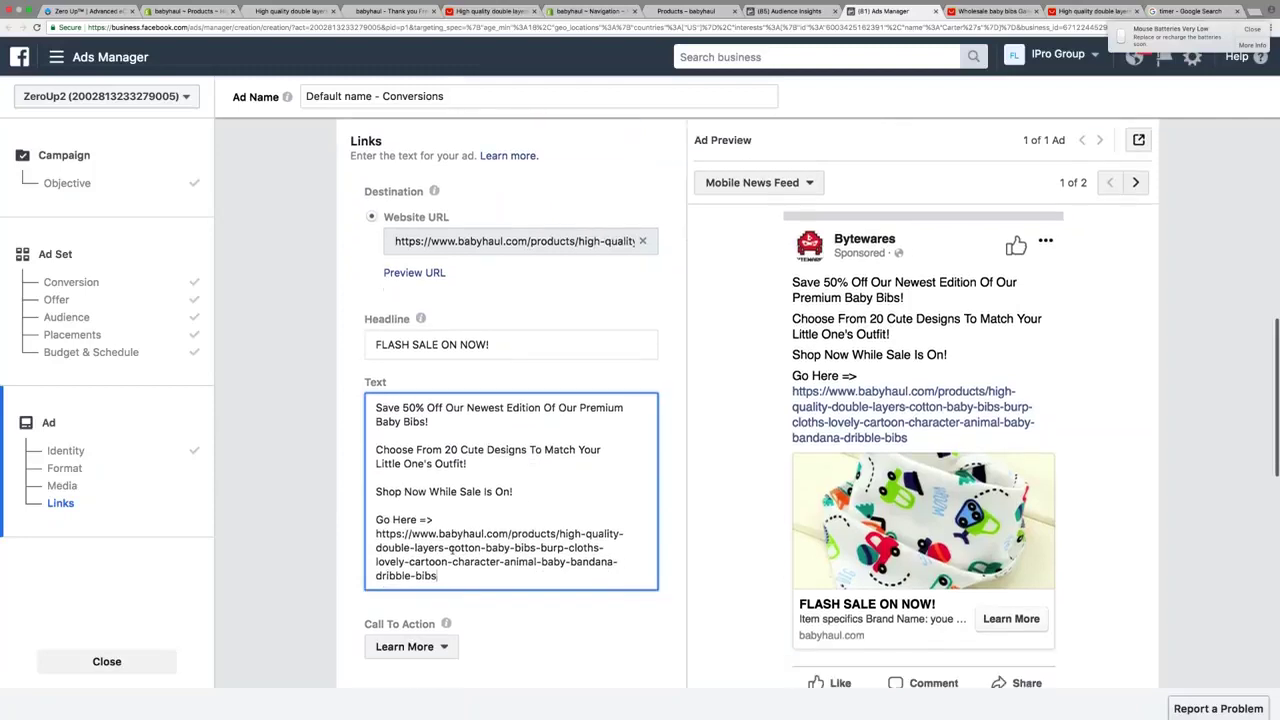
# Set the ad's call to action to Shop Now
pyautogui.scroll(-1, 505, 556)
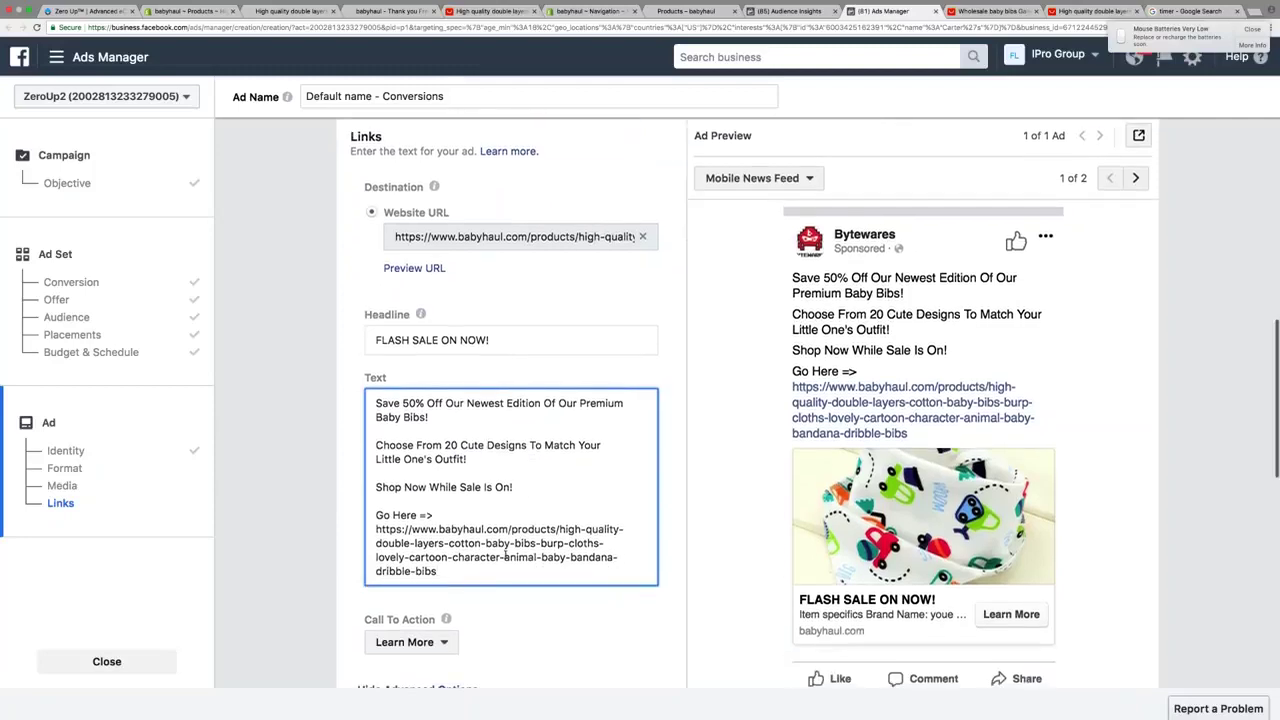
pyautogui.scroll(-3, 505, 556)
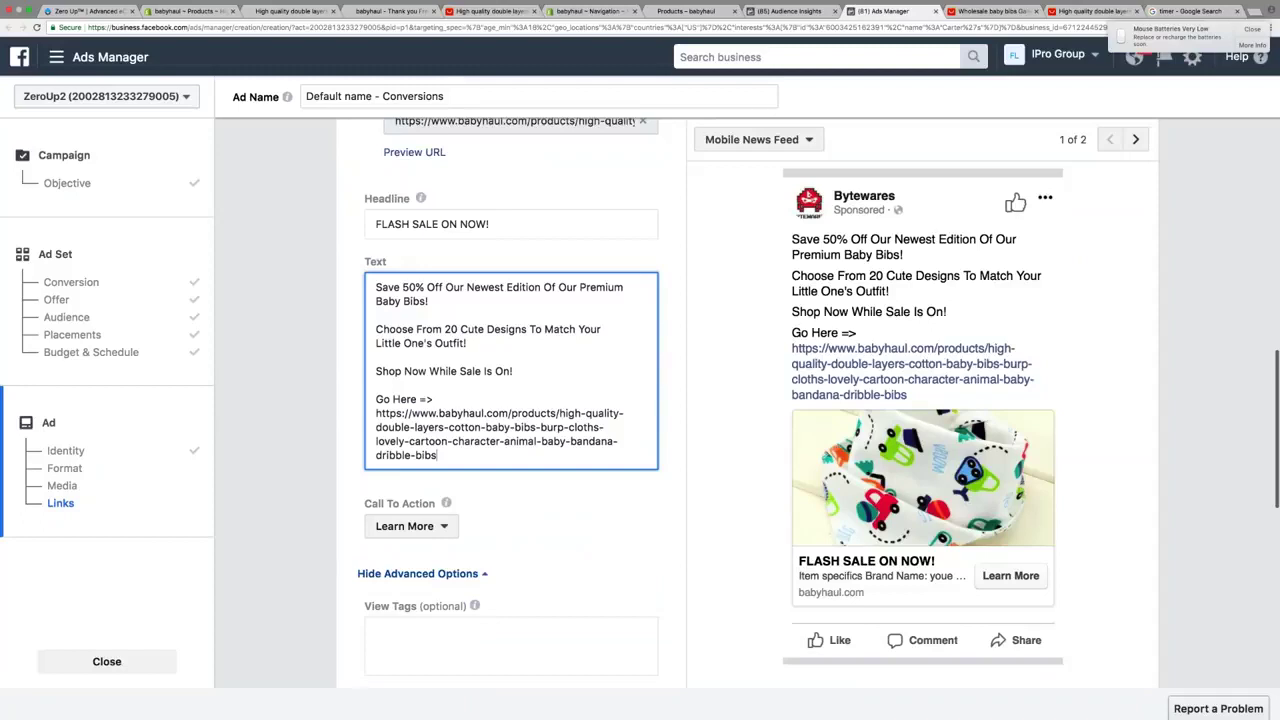
pyautogui.scroll(-2, 410, 460)
pyautogui.click(405, 454)
pyautogui.scroll(1, 432, 546)
pyautogui.click(412, 480)
# Enter the News Feed link description 'Shop Now, Click Here =>', then return to Zero Up
pyautogui.scroll(-2, 440, 596)
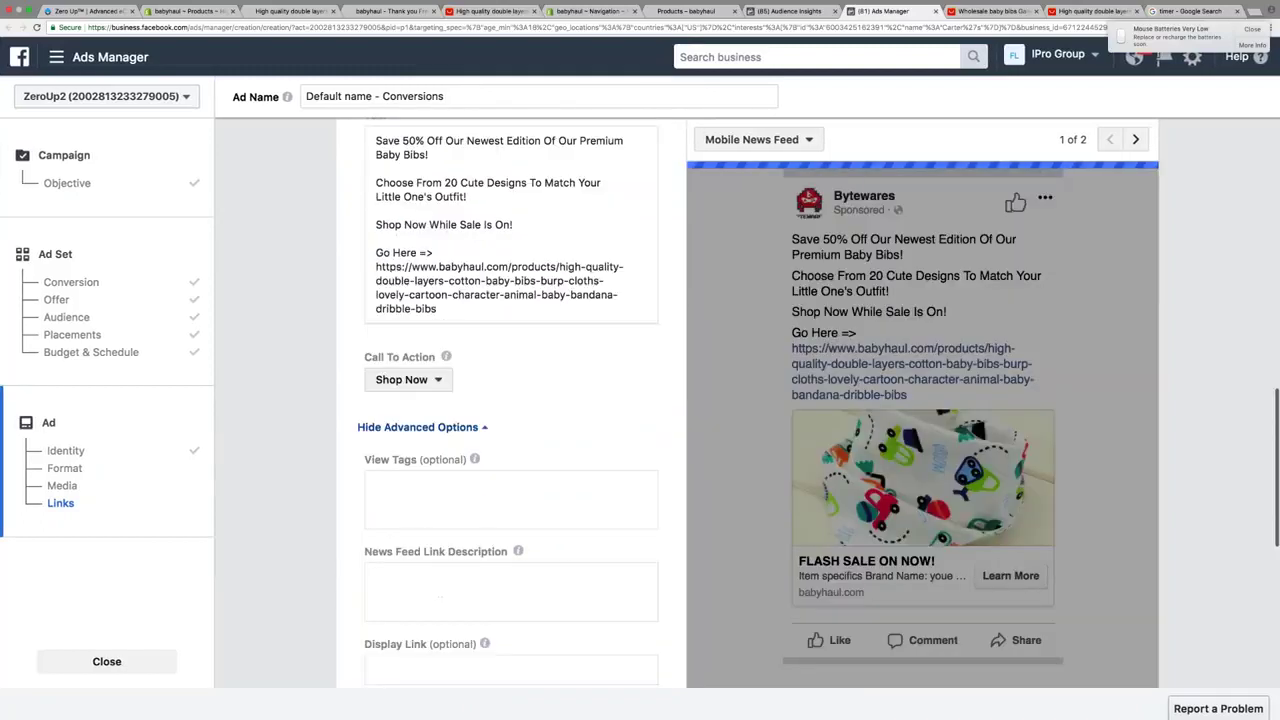
pyautogui.scroll(-3, 415, 480)
pyautogui.click(415, 480)
pyautogui.write('S')
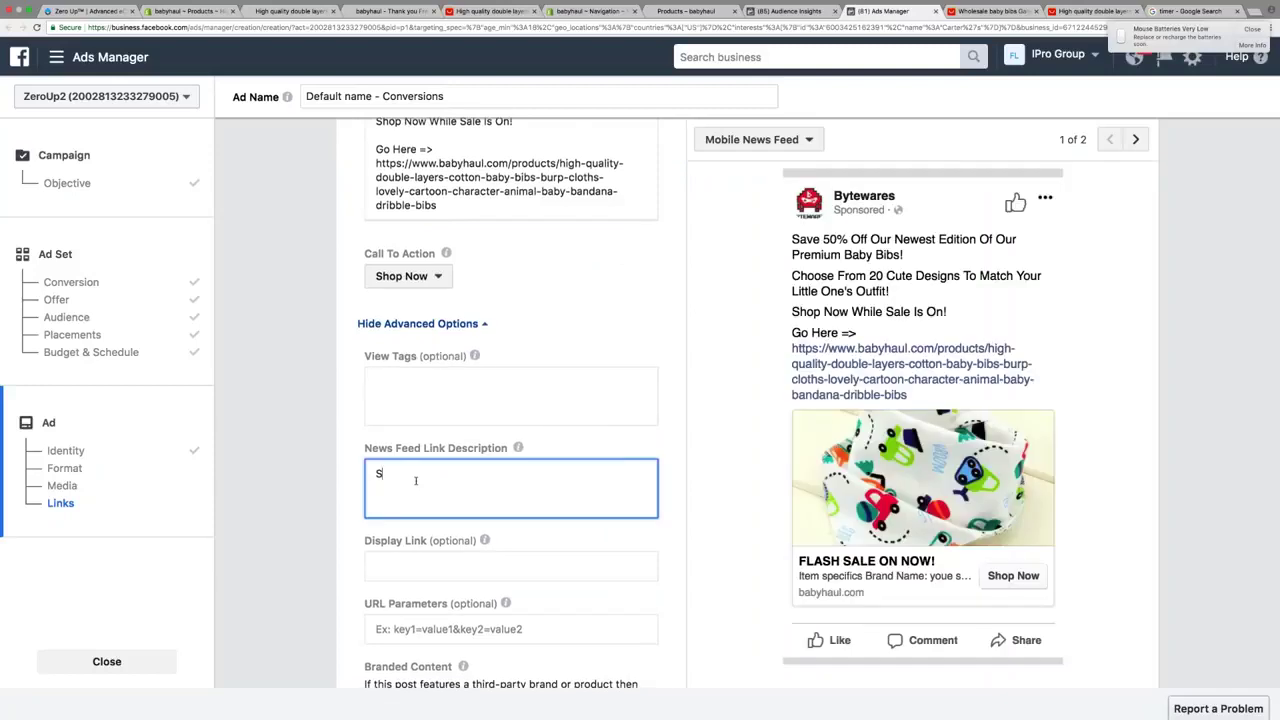
pyautogui.write('hop Now, Click Here =>')
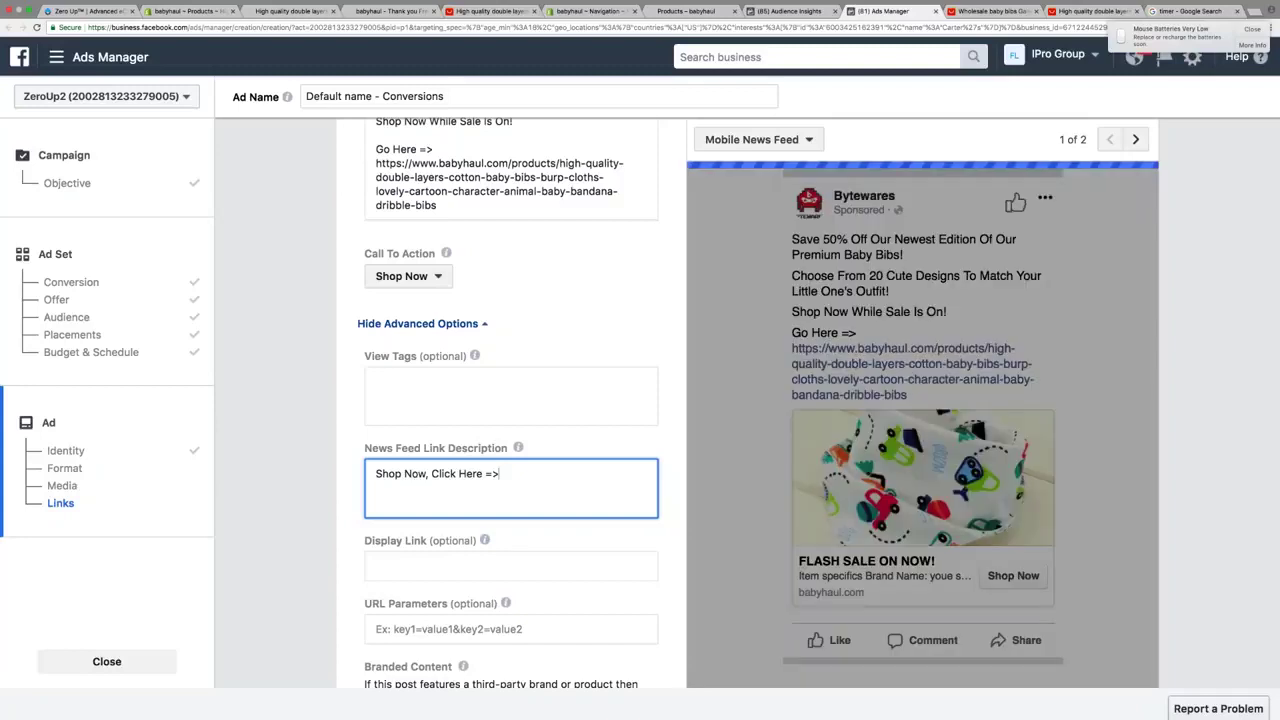
pyautogui.scroll(-1, 414, 481)
pyautogui.scroll(-2, 510, 400)
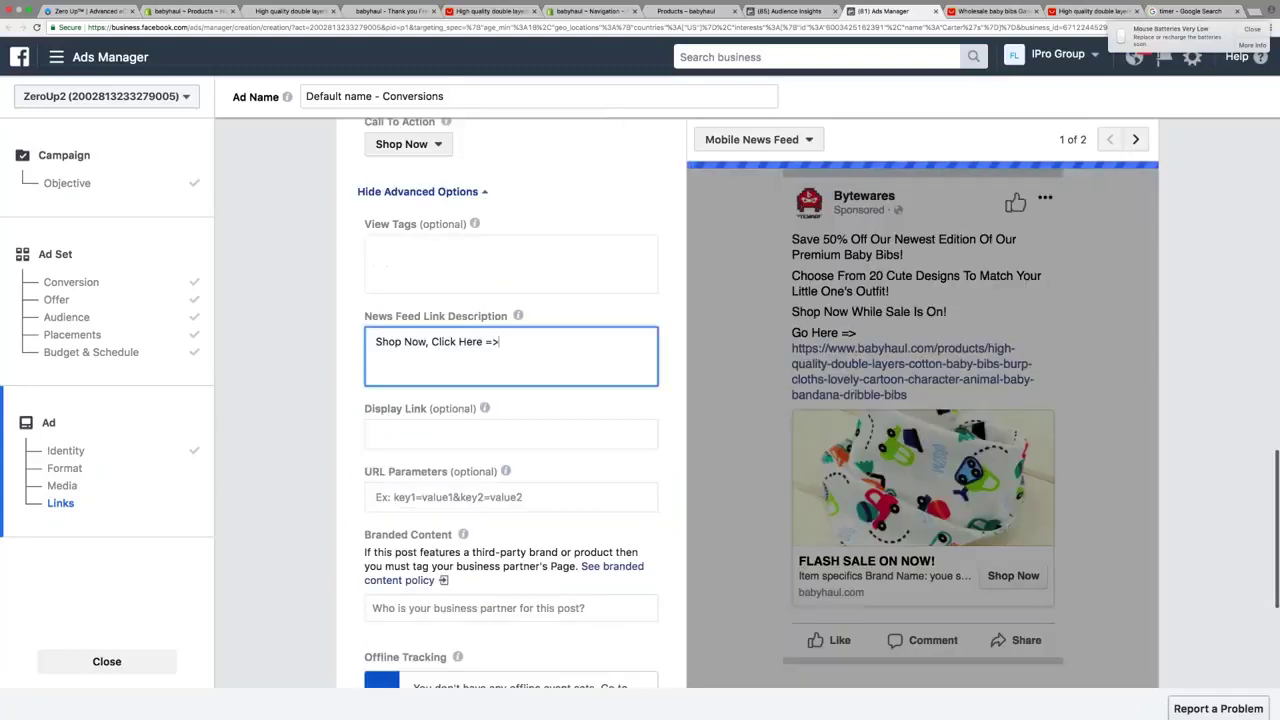
pyautogui.scroll(-3, 510, 400)
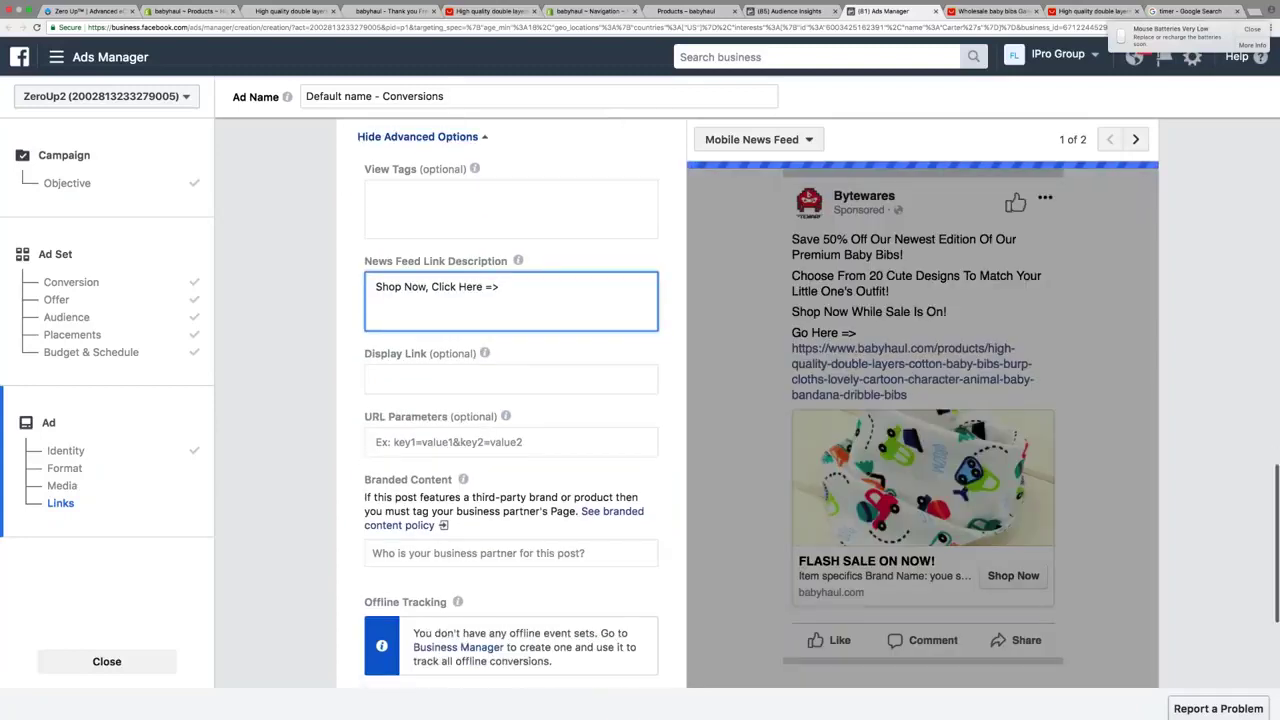
pyautogui.scroll(-5, 510, 400)
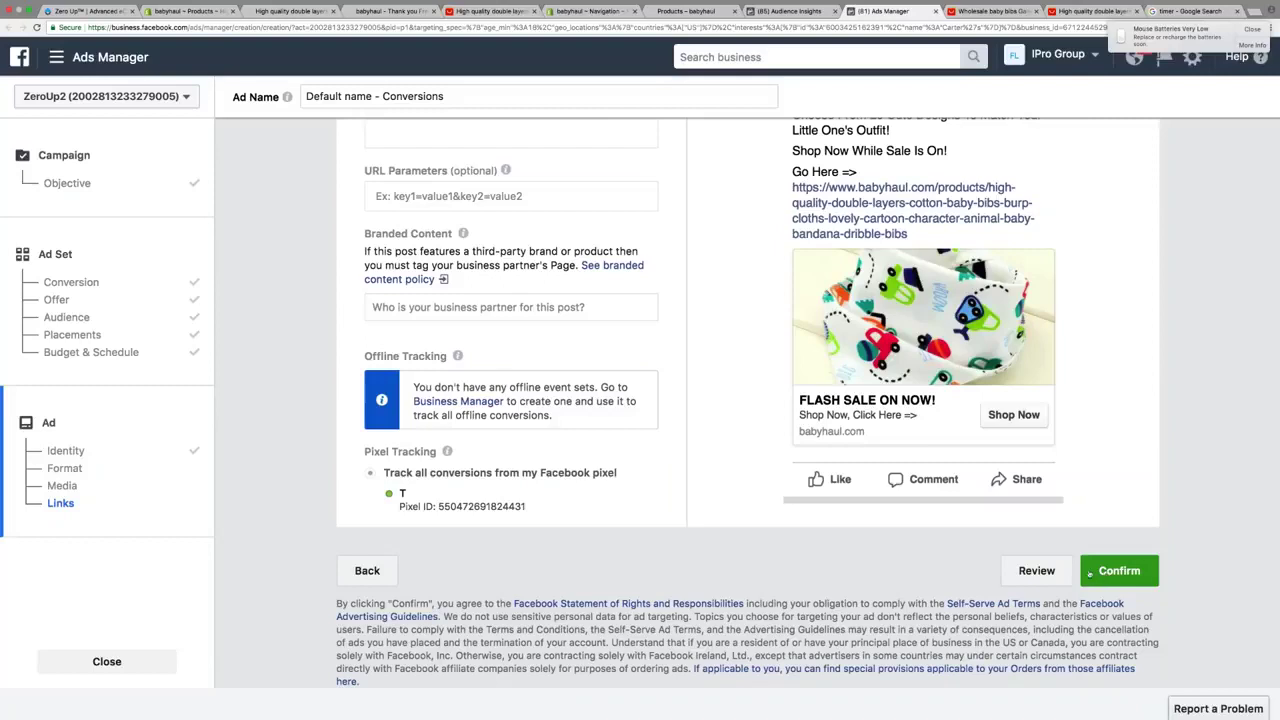
pyautogui.click(88, 12)
# Start a Funnel Builder 2.0 landing page with the dark product-image template and search 'baby bibs'
pyautogui.click(60, 202)
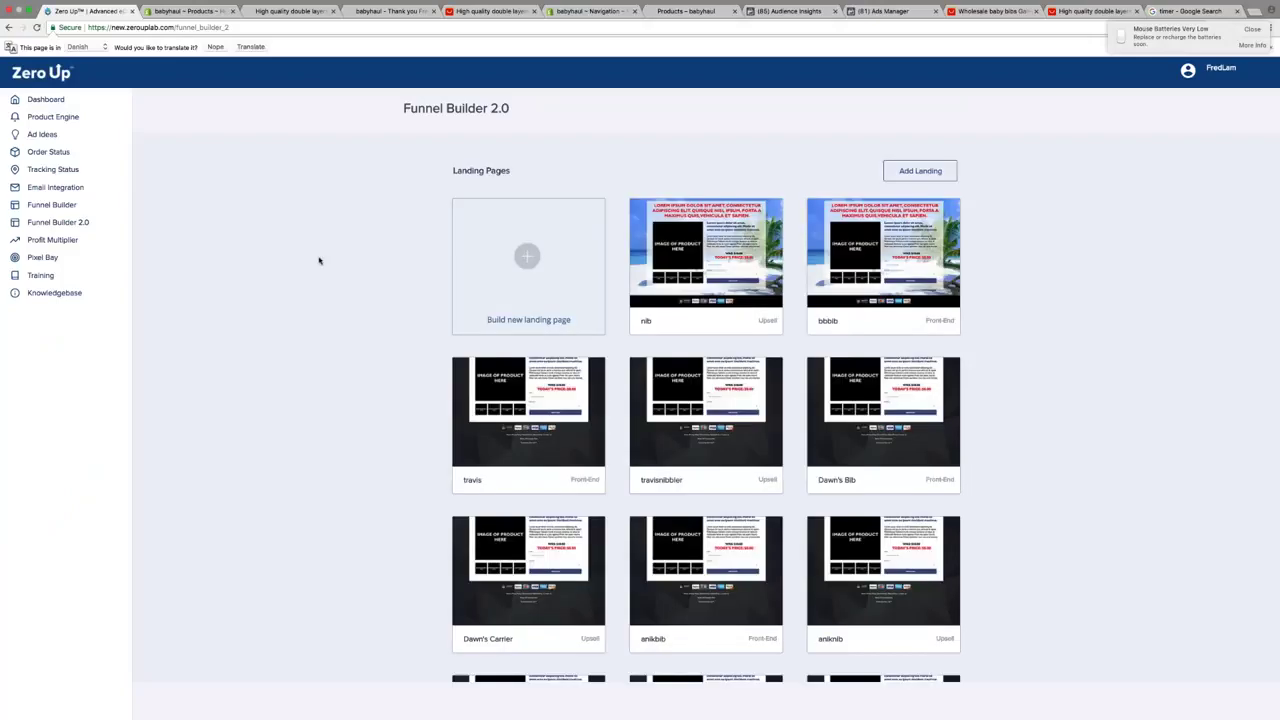
pyautogui.click(528, 265)
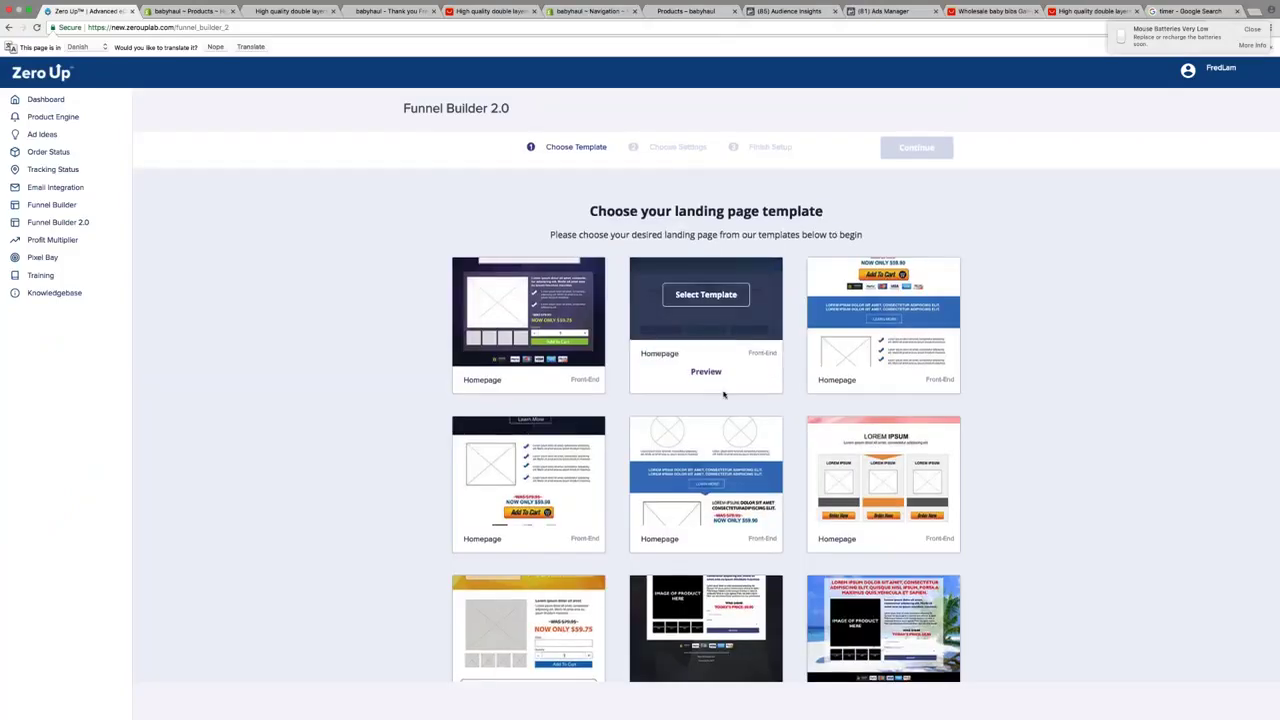
pyautogui.scroll(-2, 724, 394)
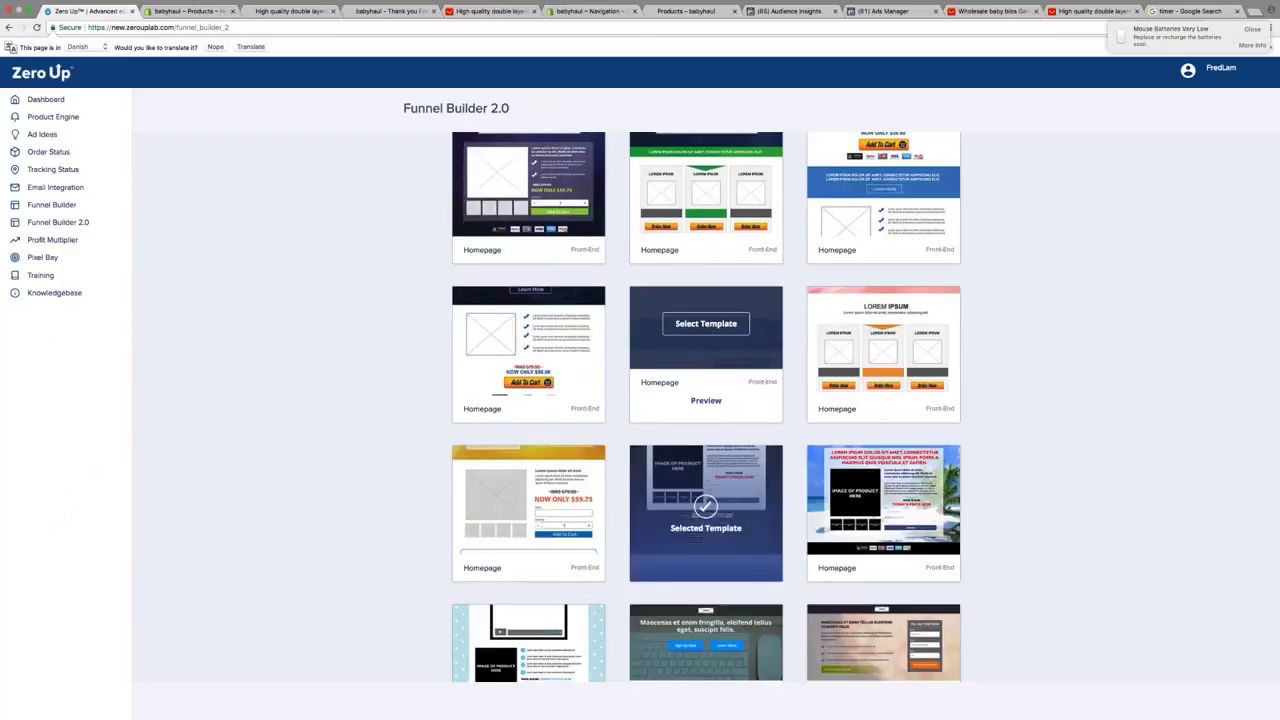
pyautogui.scroll(-5, 706, 394)
pyautogui.scroll(-4, 706, 400)
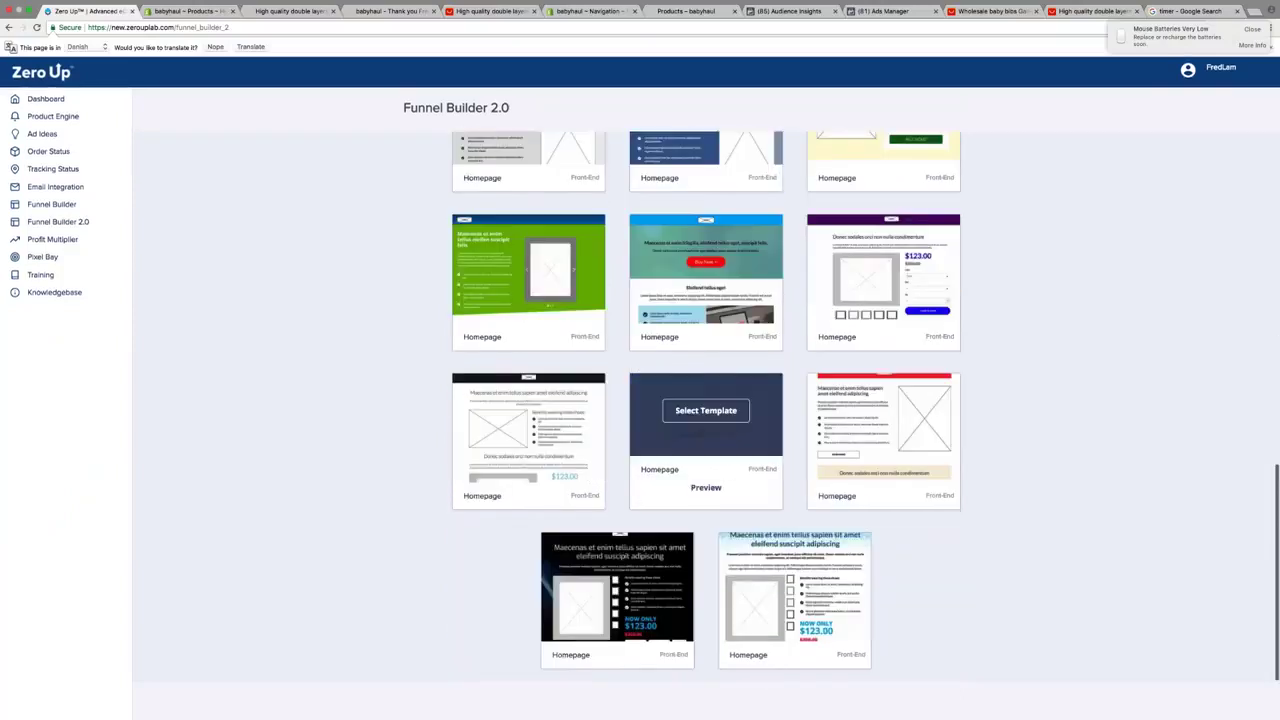
pyautogui.scroll(10, 706, 410)
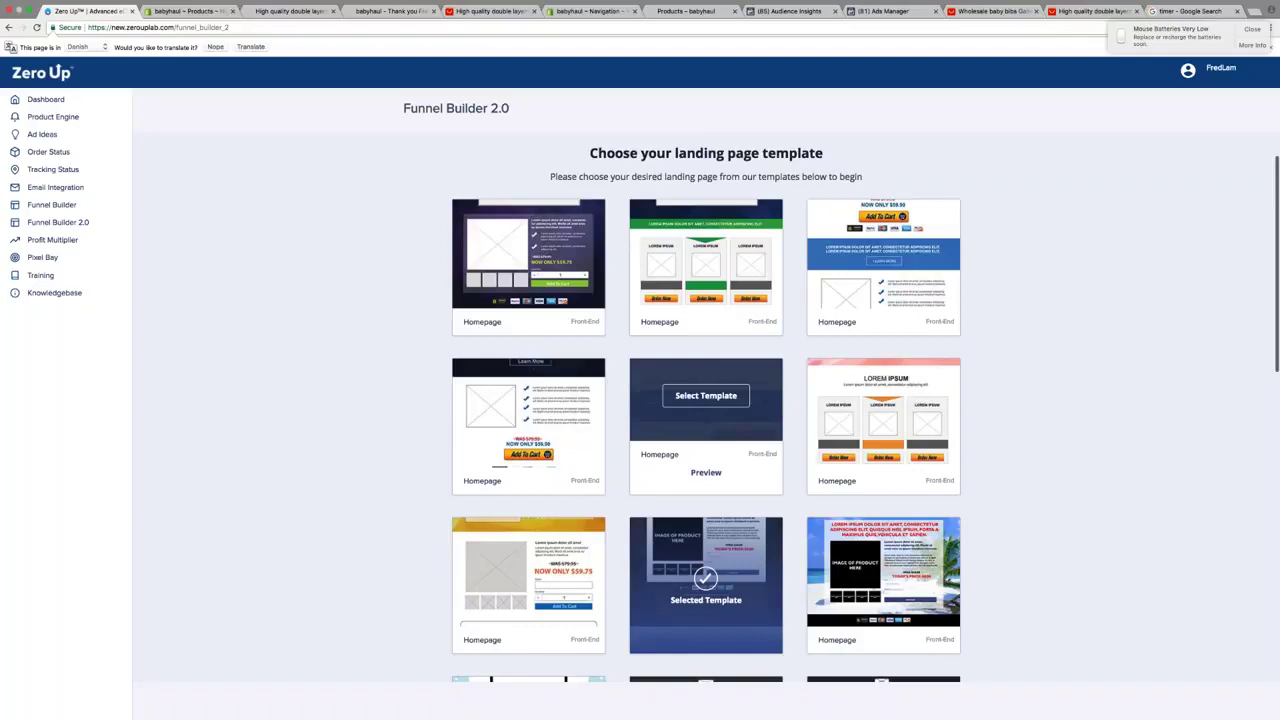
pyautogui.scroll(-2, 706, 400)
pyautogui.click(916, 148)
pyautogui.click(551, 258)
pyautogui.write('baby bibs')
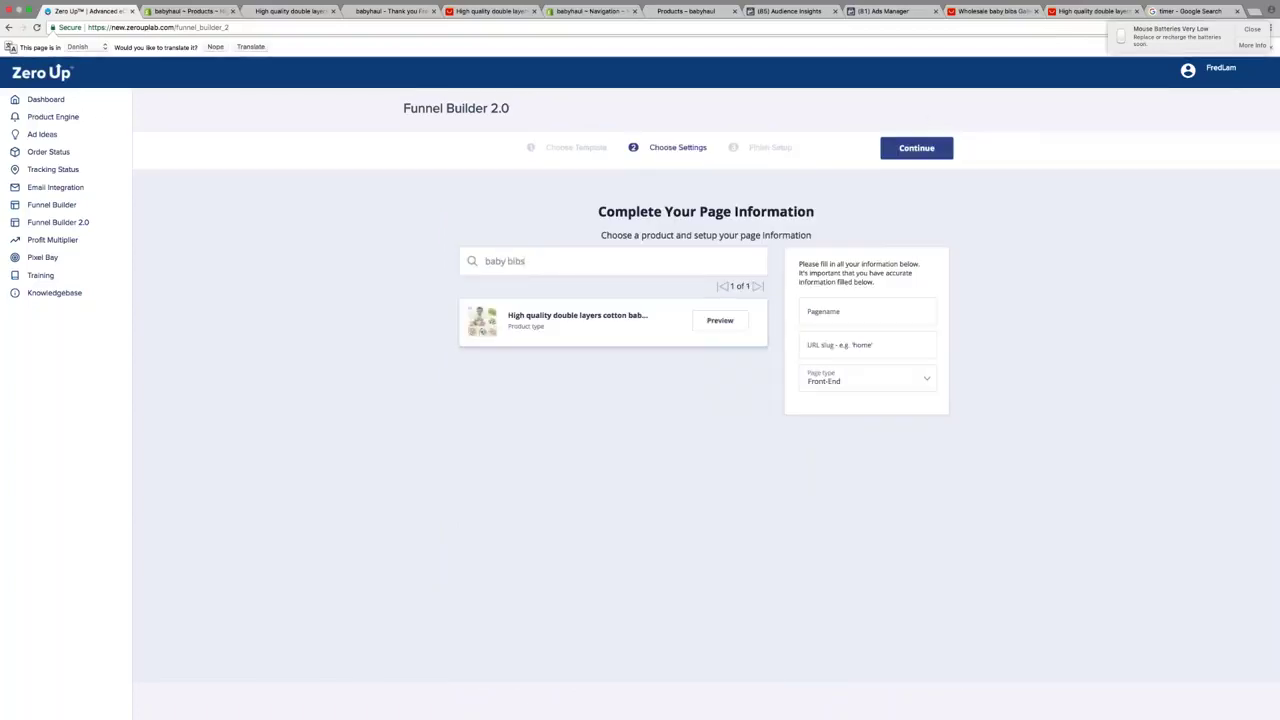
# Name the landing page 'Adam's Bib' with URL slug 'adambib' and open it in the page editor
pyautogui.click(817, 311)
pyautogui.write('Ad')
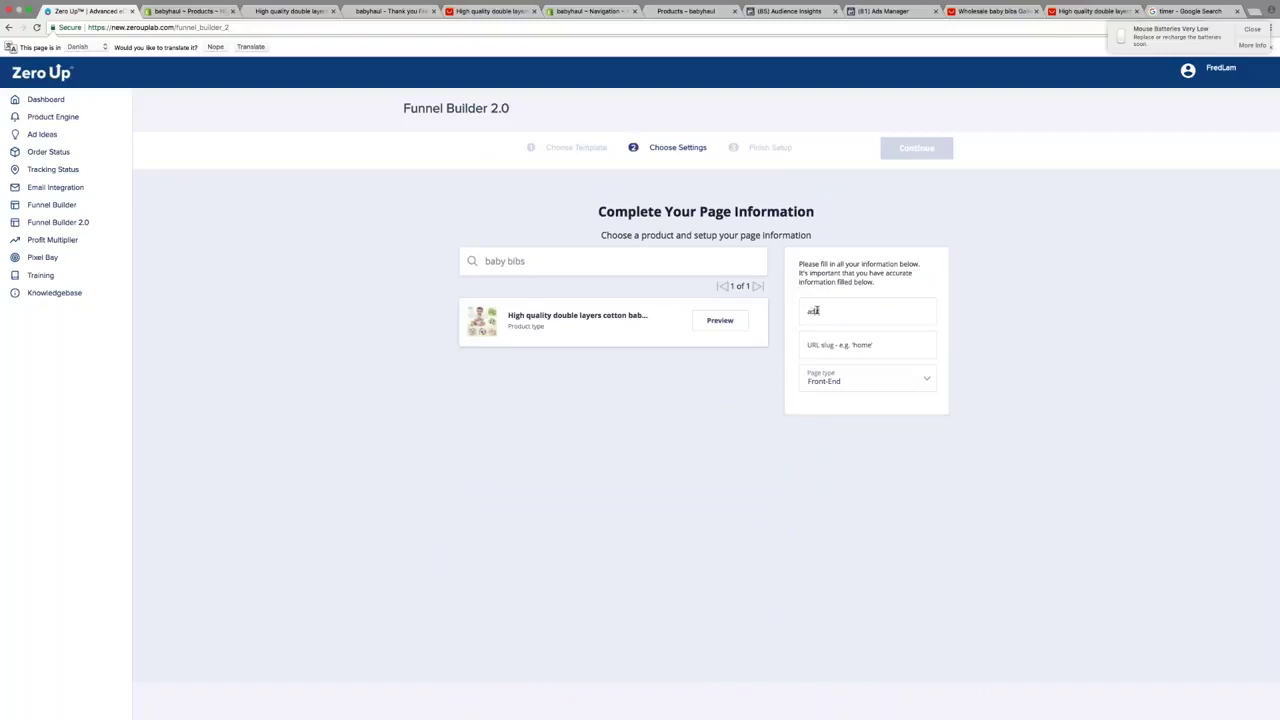
pyautogui.write("am's Bib")
pyautogui.press('Tab')
pyautogui.write('adambib')
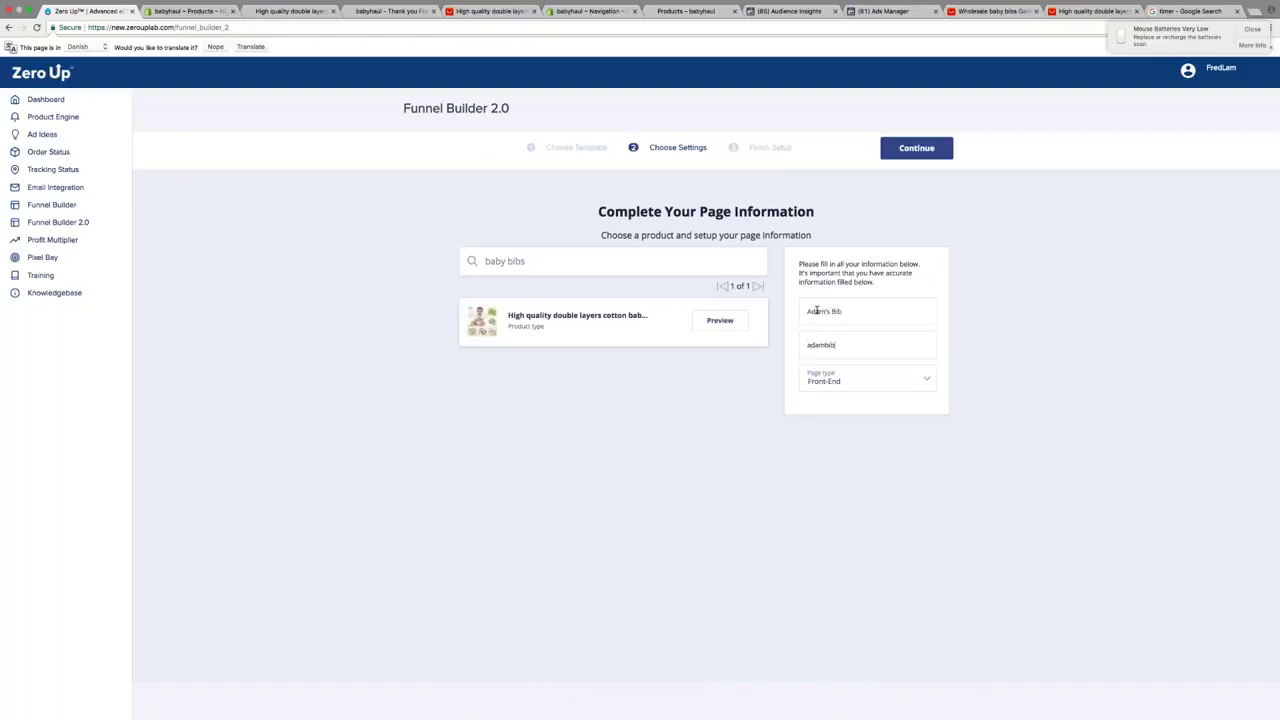
pyautogui.click(903, 148)
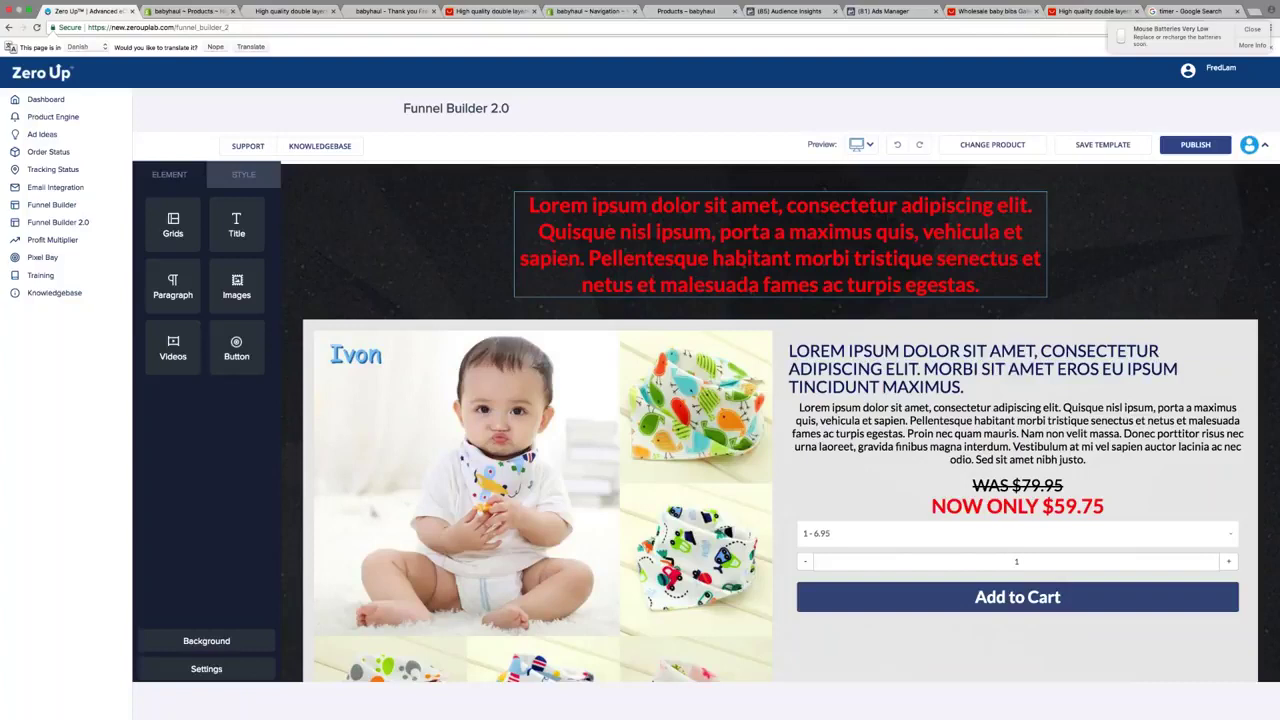
# Replace the top headline with 'FLASH SALE ON!' and 'GET 50% OFF OUR NEWEST BABY BIBS' on two lines
pyautogui.click(780, 245)
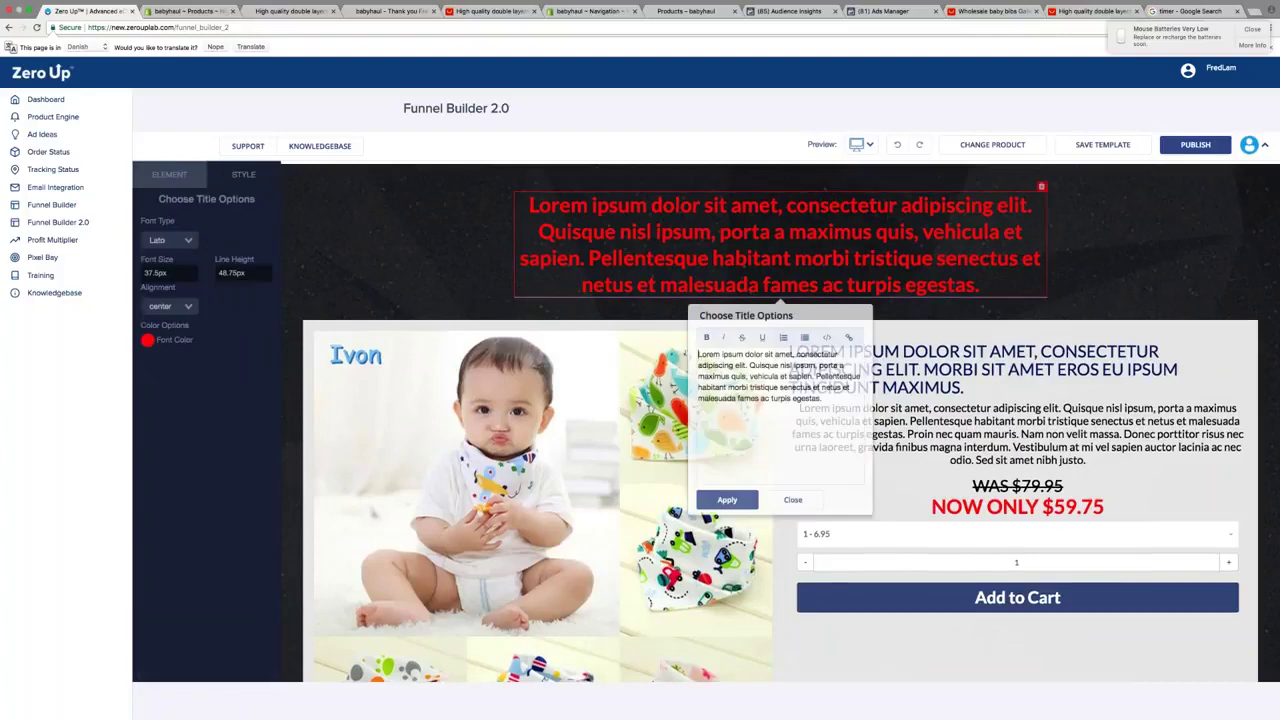
pyautogui.hotkey('ctrl', 'a')
pyautogui.write('FLASH SALE ON!')
pyautogui.press('Return')
pyautogui.write('GET 50% OFF OUR NEWEST BABY BIBS')
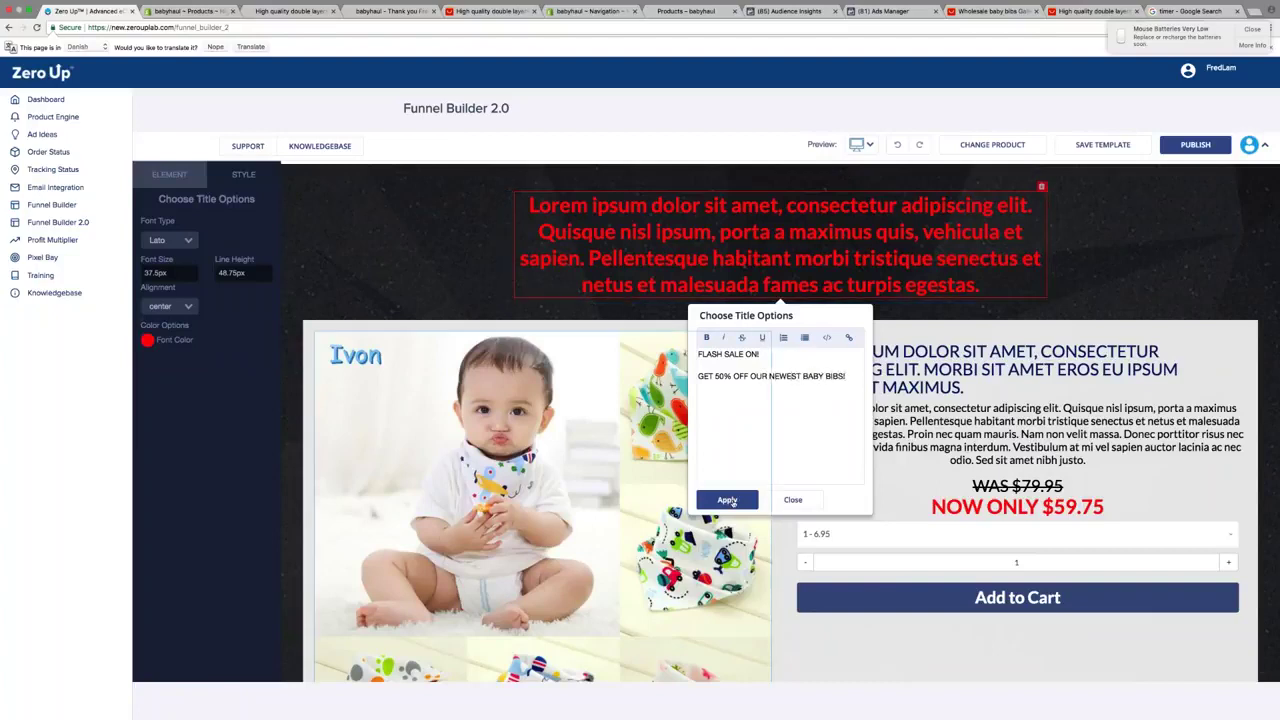
pyautogui.click(727, 500)
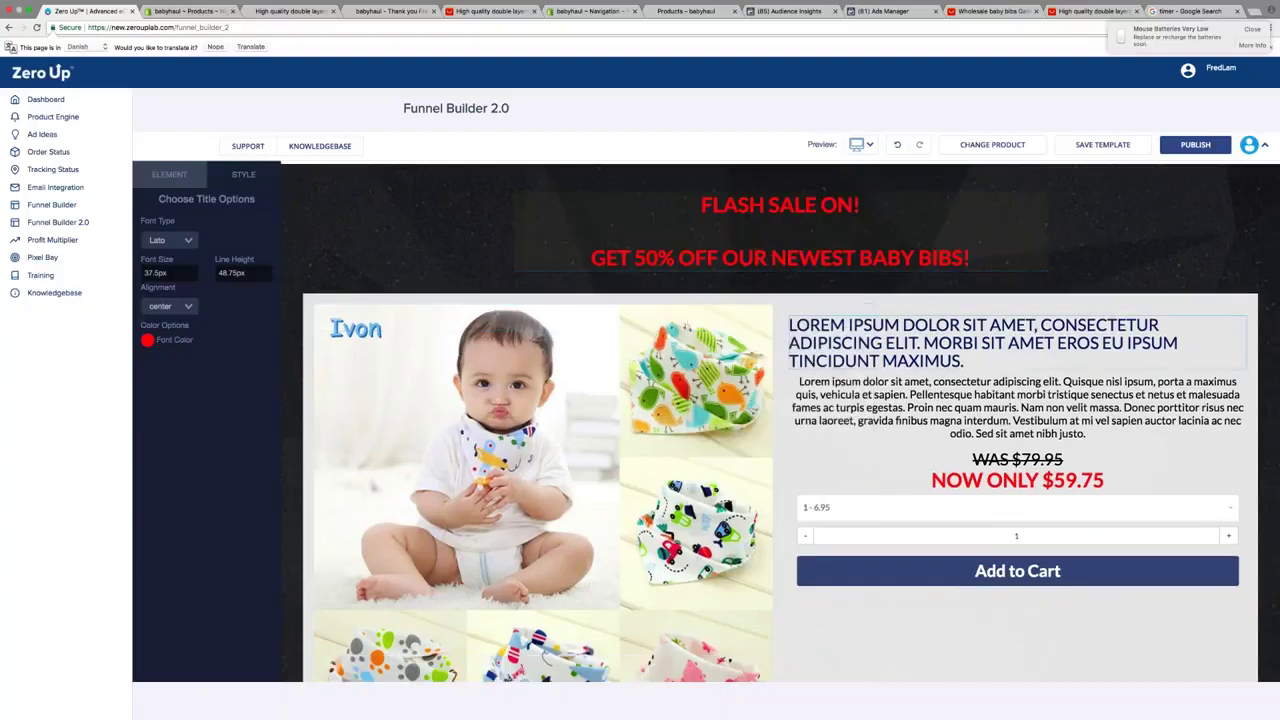
# Make the headline text white
pyautogui.click(780, 240)
pyautogui.click(147, 340)
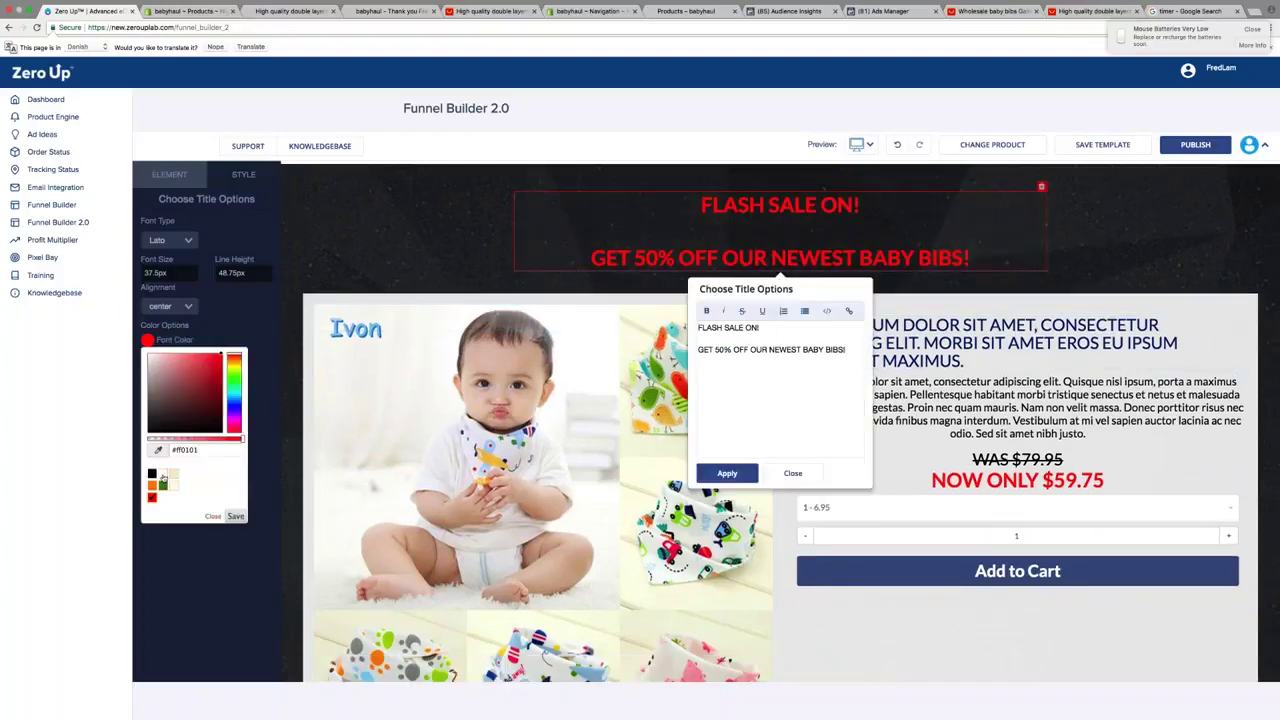
pyautogui.click(163, 474)
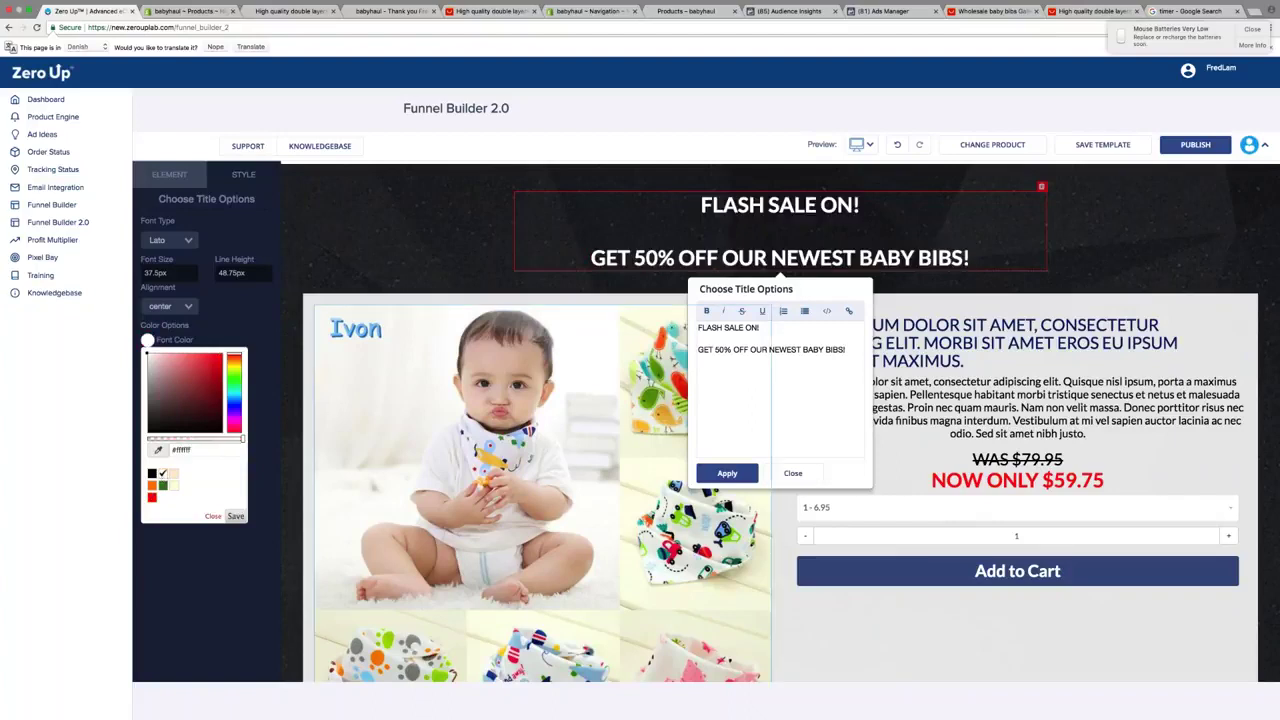
pyautogui.click(921, 328)
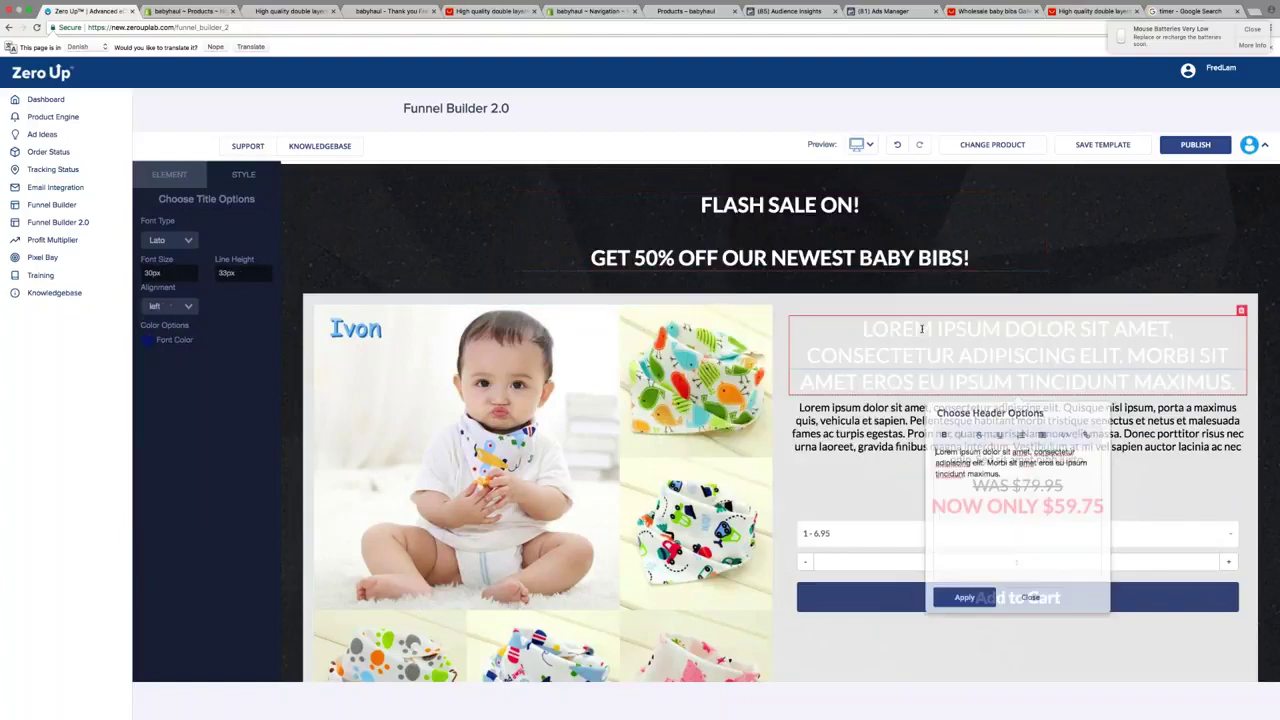
# Change the product heading text to 'Choose From 20 Different Designs!'
pyautogui.hotkey('ctrl', 'a')
pyautogui.write('Choose From 2')
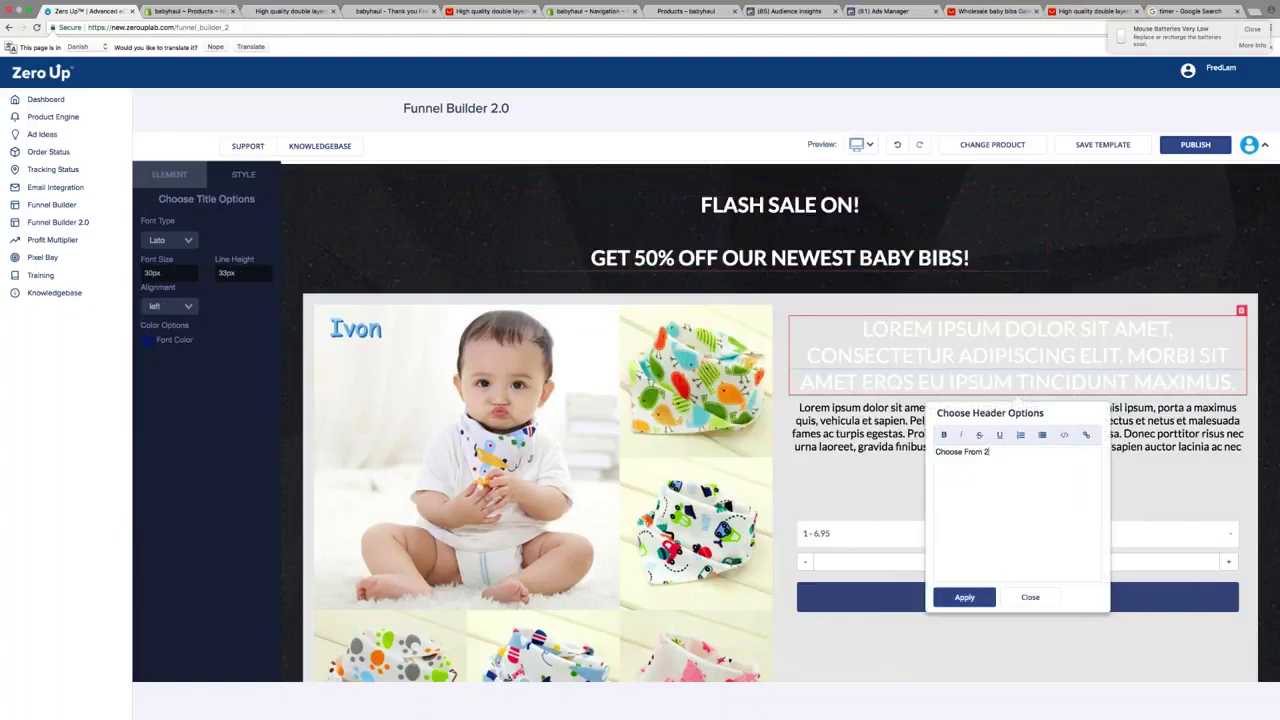
pyautogui.write('0 Different Designs!')
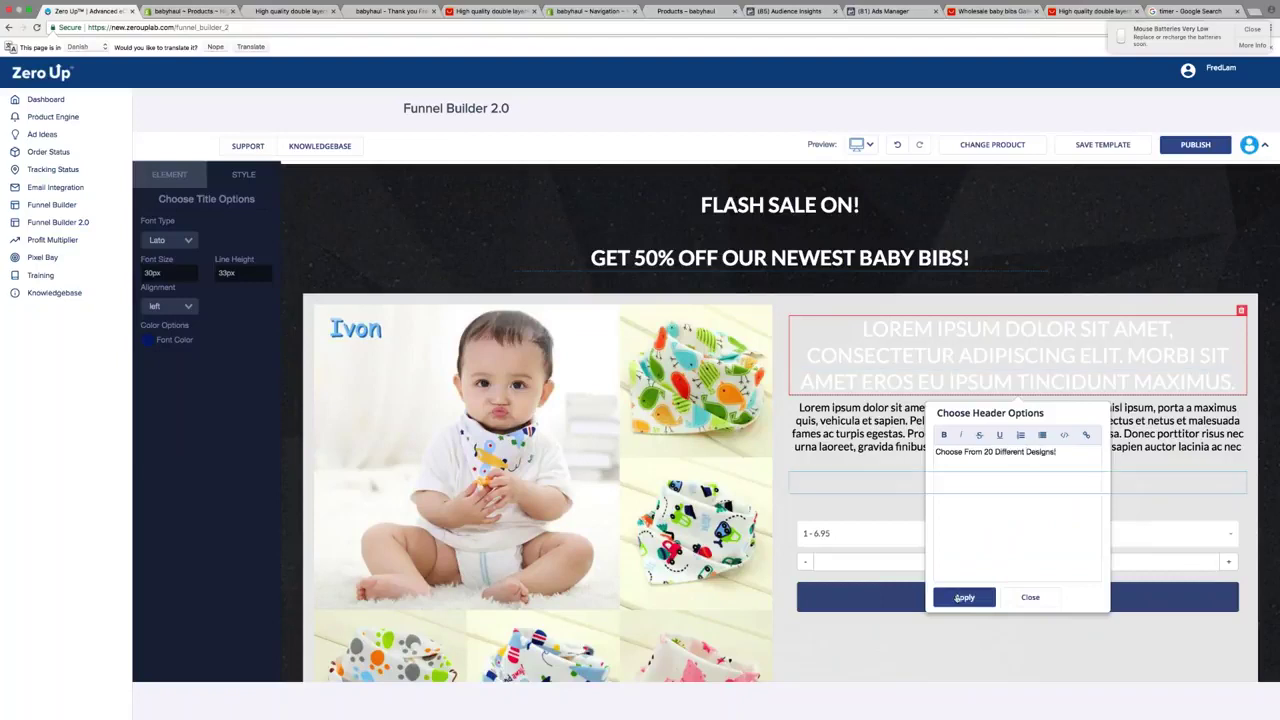
pyautogui.click(962, 598)
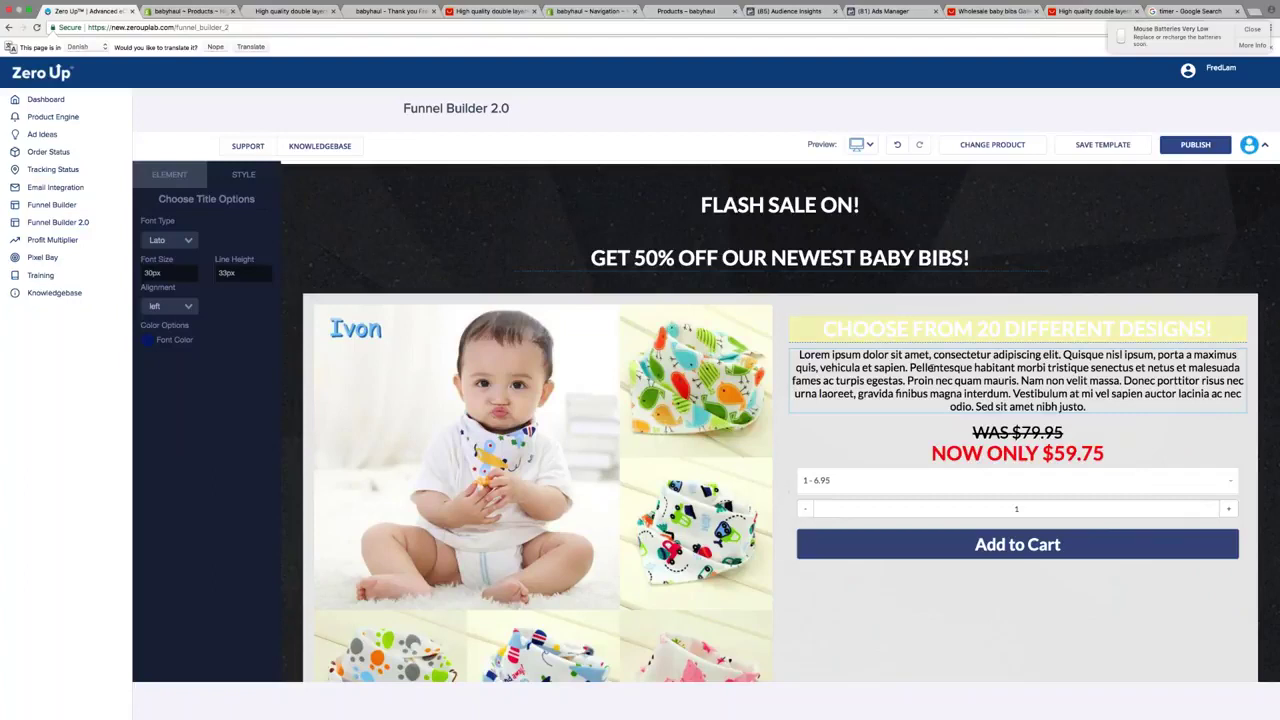
pyautogui.click(1017, 380)
pyautogui.click(1017, 328)
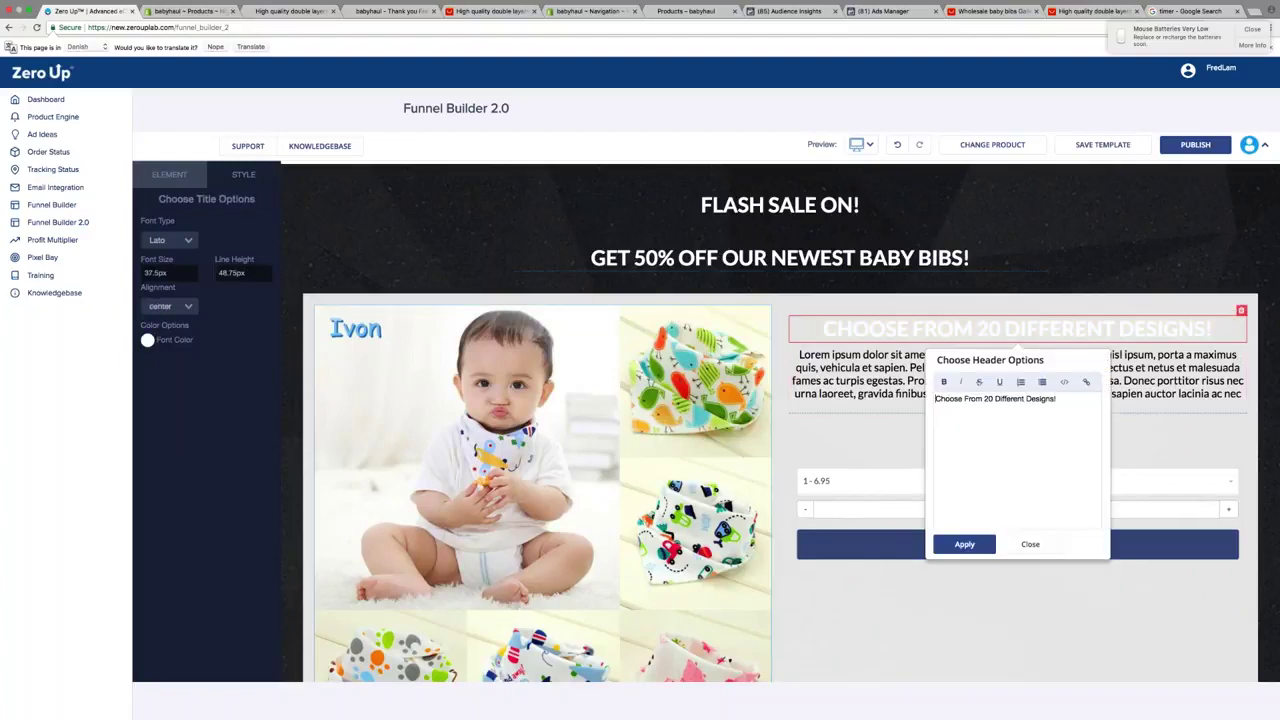
# Colour the product heading blue
pyautogui.click(147, 340)
pyautogui.click(207, 369)
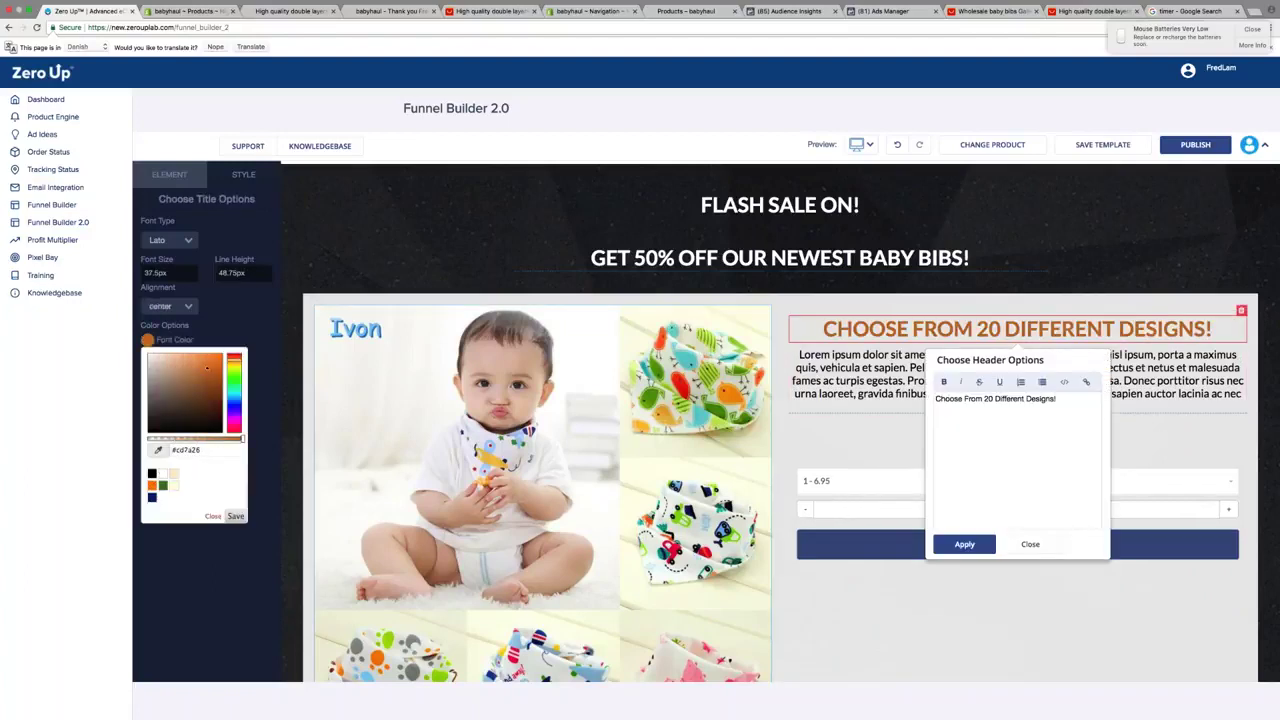
pyautogui.click(233, 412)
pyautogui.click(221, 355)
pyautogui.click(235, 516)
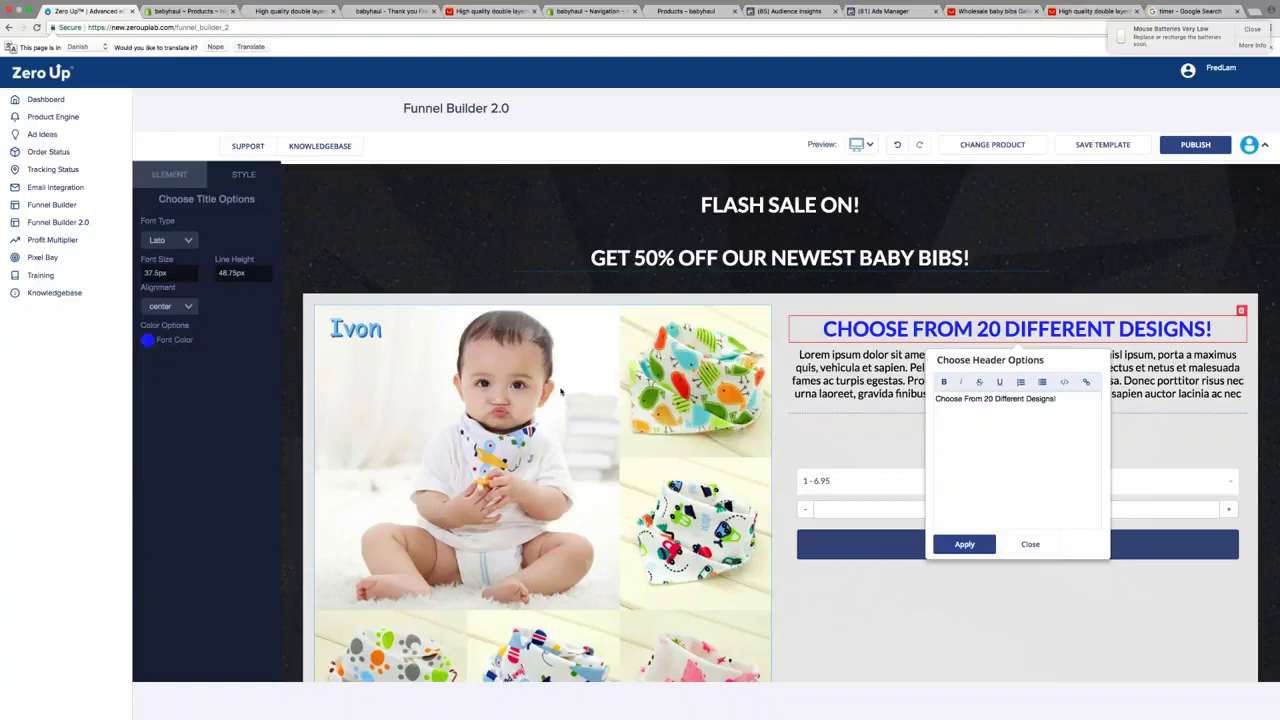
# Set the product heading font to Impact and align it left
pyautogui.click(168, 240)
pyautogui.click(165, 226)
pyautogui.click(170, 306)
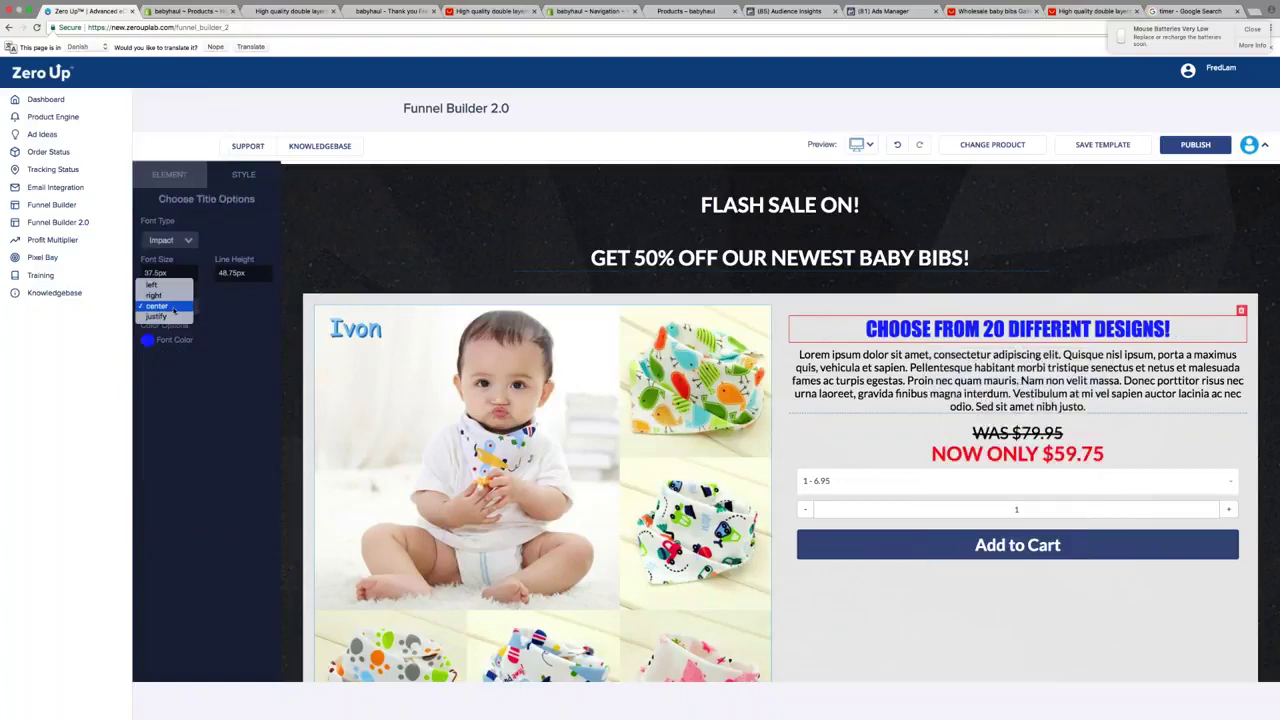
pyautogui.click(165, 306)
pyautogui.click(182, 321)
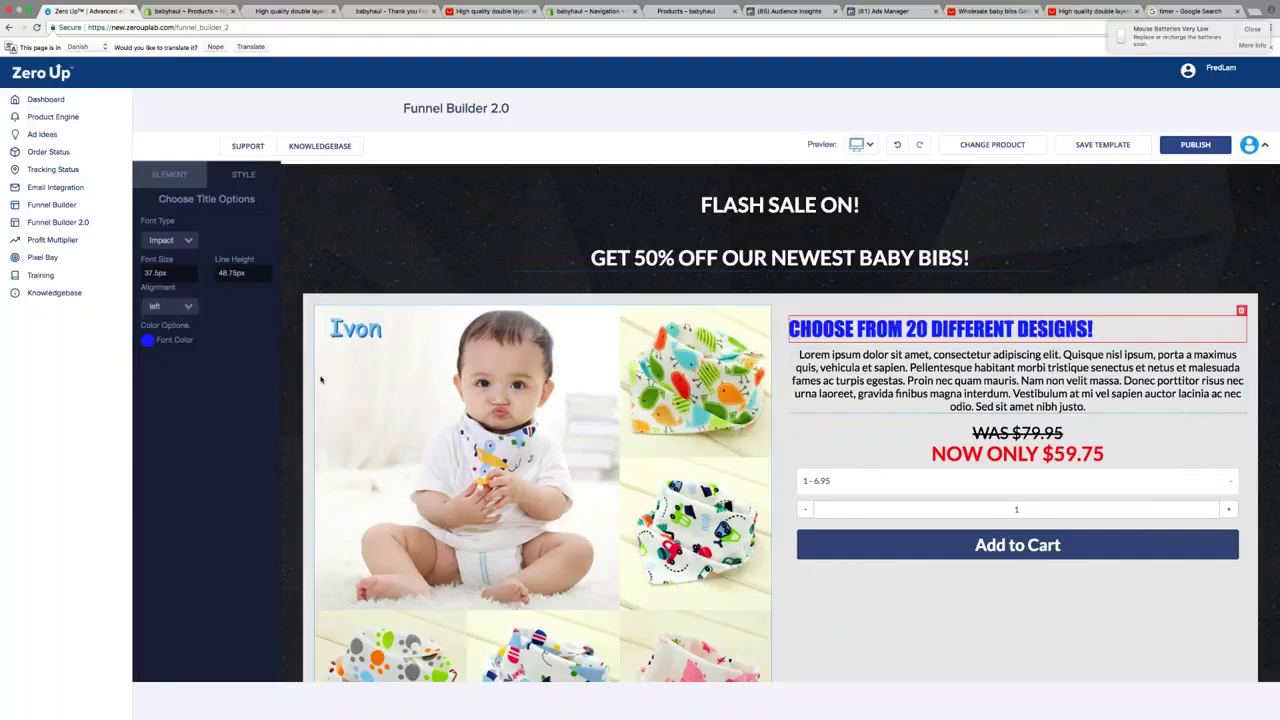
pyautogui.click(285, 378)
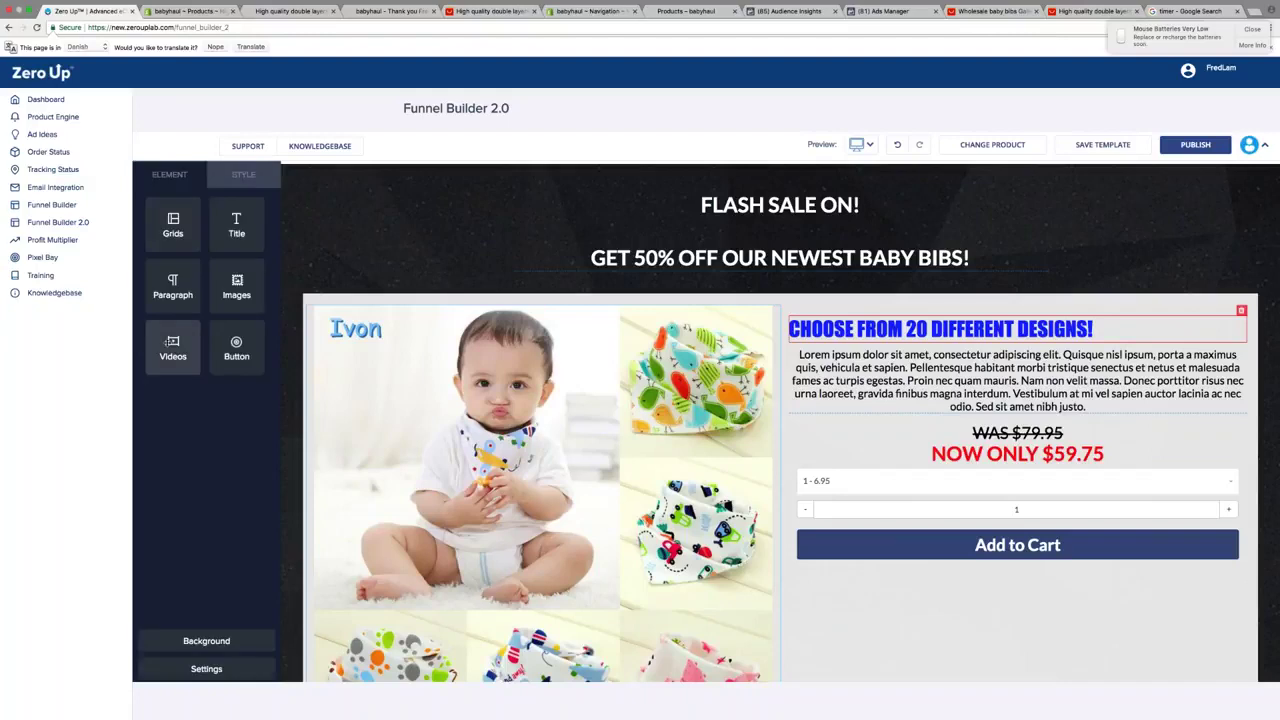
pyautogui.moveTo(172, 347); pyautogui.dragTo(878, 374)
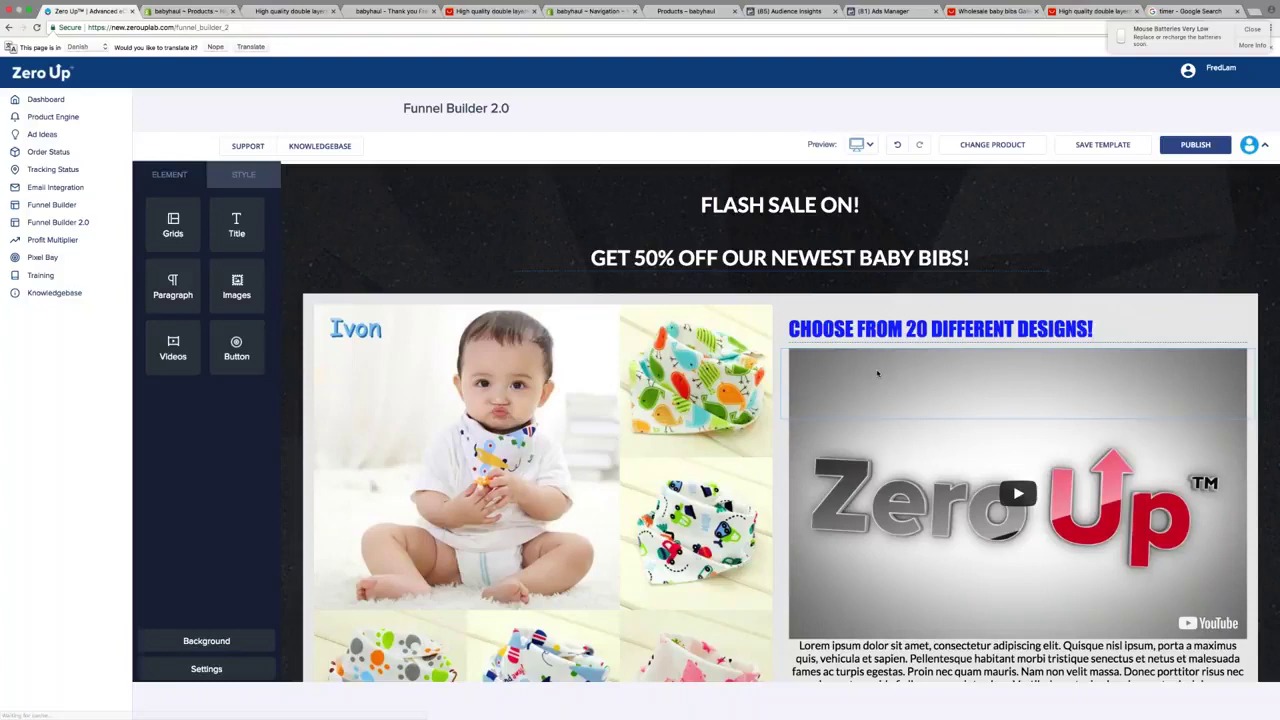
pyautogui.scroll(-2, 878, 374)
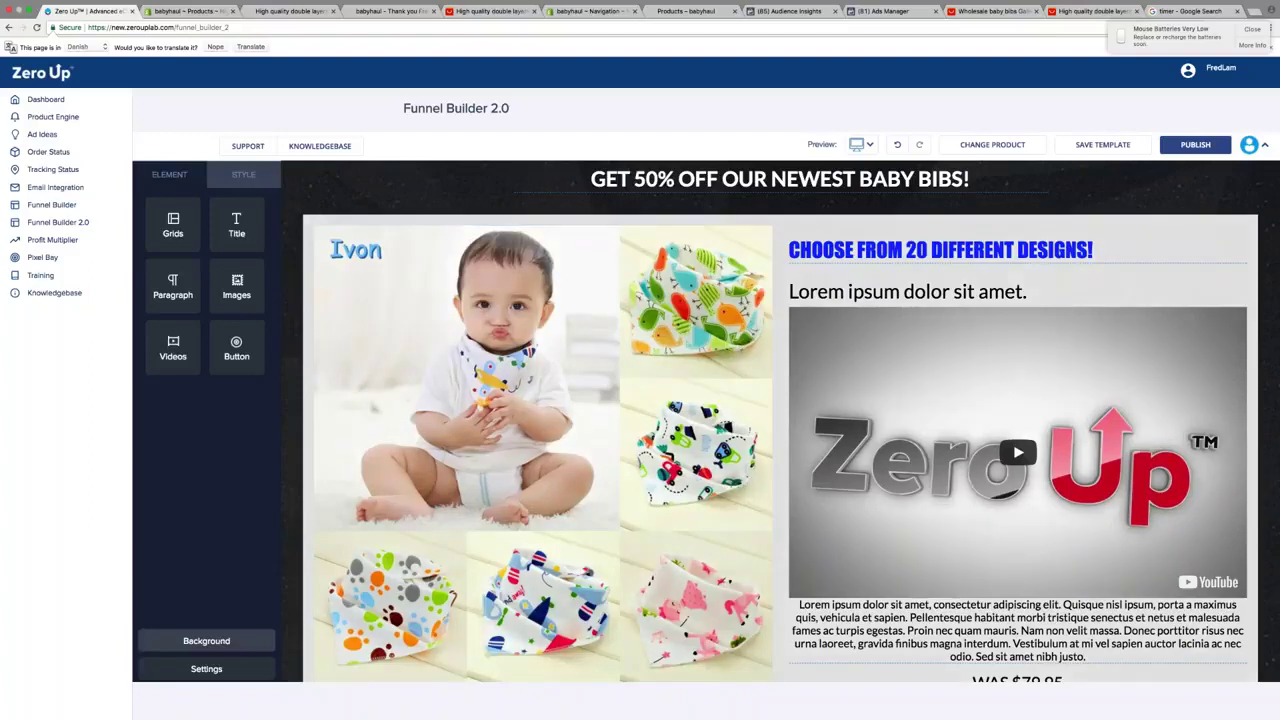
pyautogui.click(206, 640)
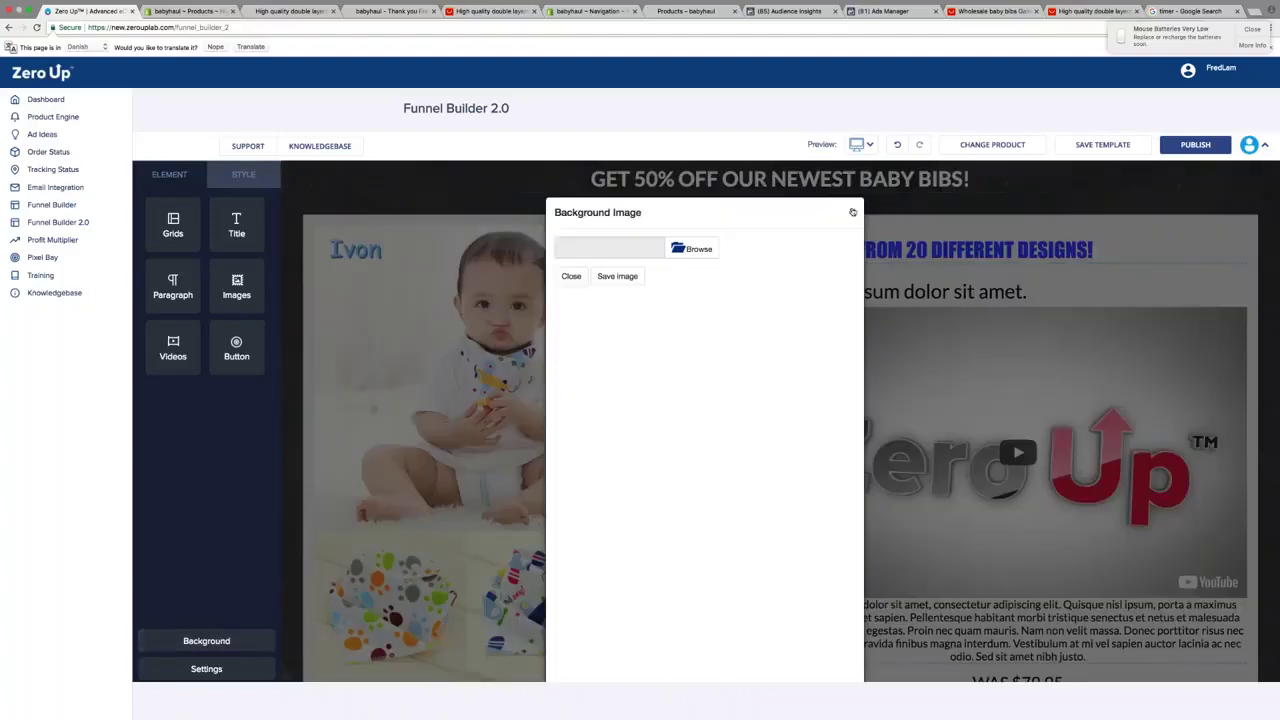
pyautogui.click(852, 212)
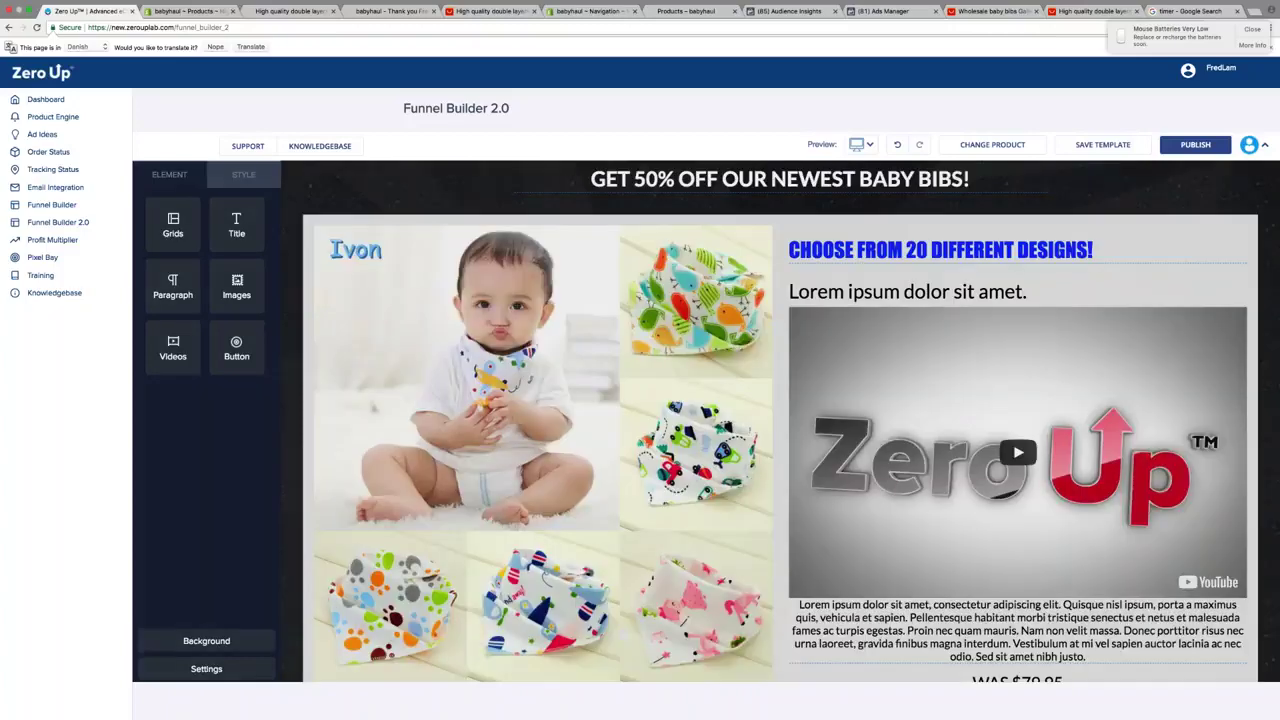
pyautogui.click(857, 203)
pyautogui.click(857, 231)
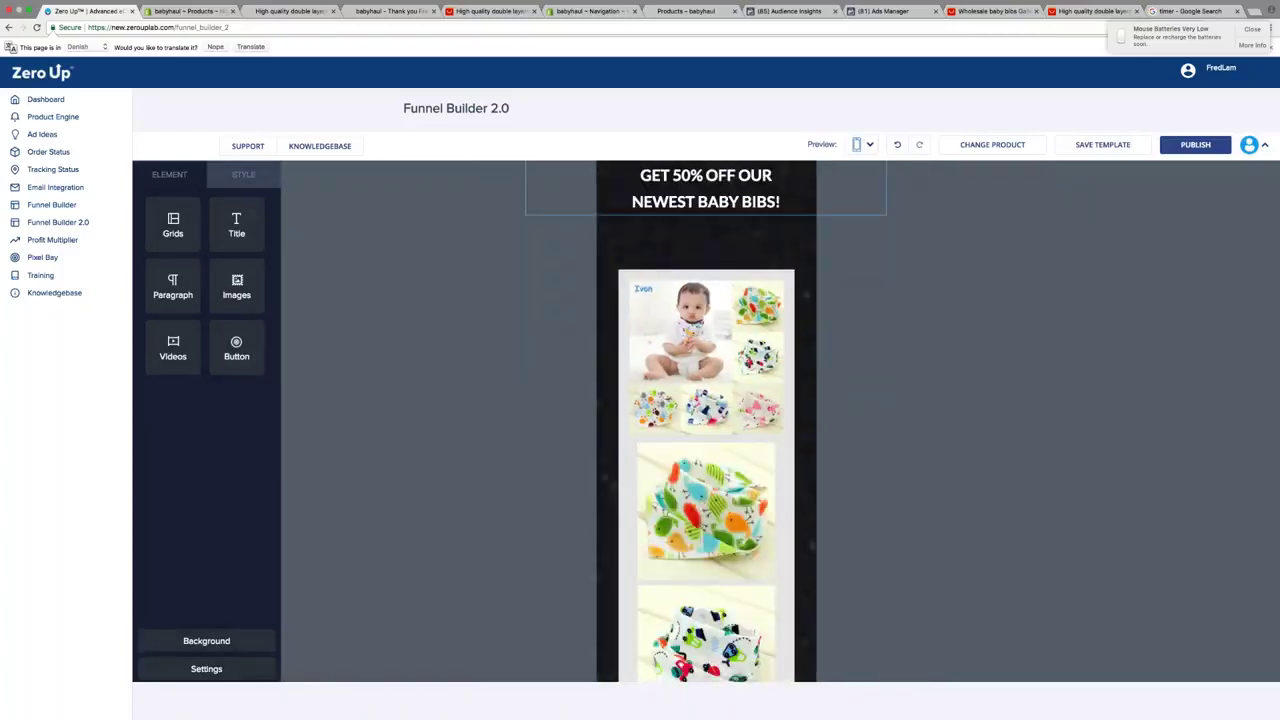
pyautogui.click(857, 175)
pyautogui.click(1140, 33)
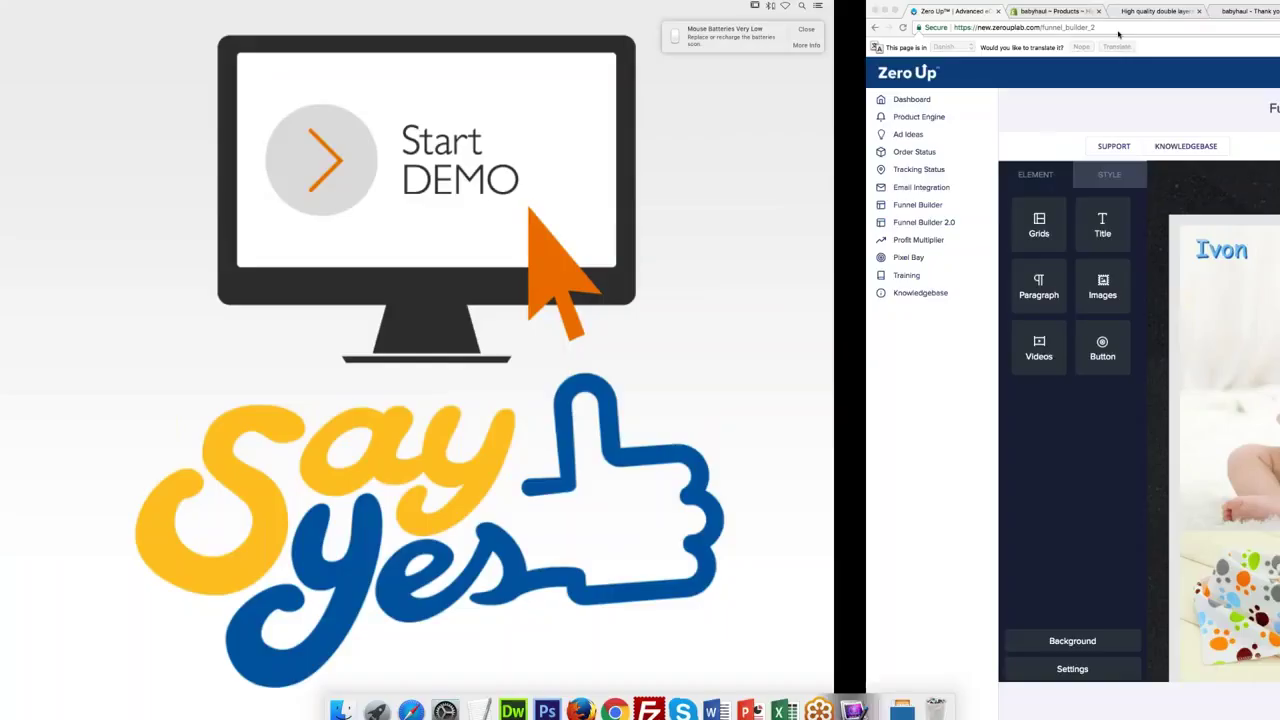
pyautogui.click(1212, 146)
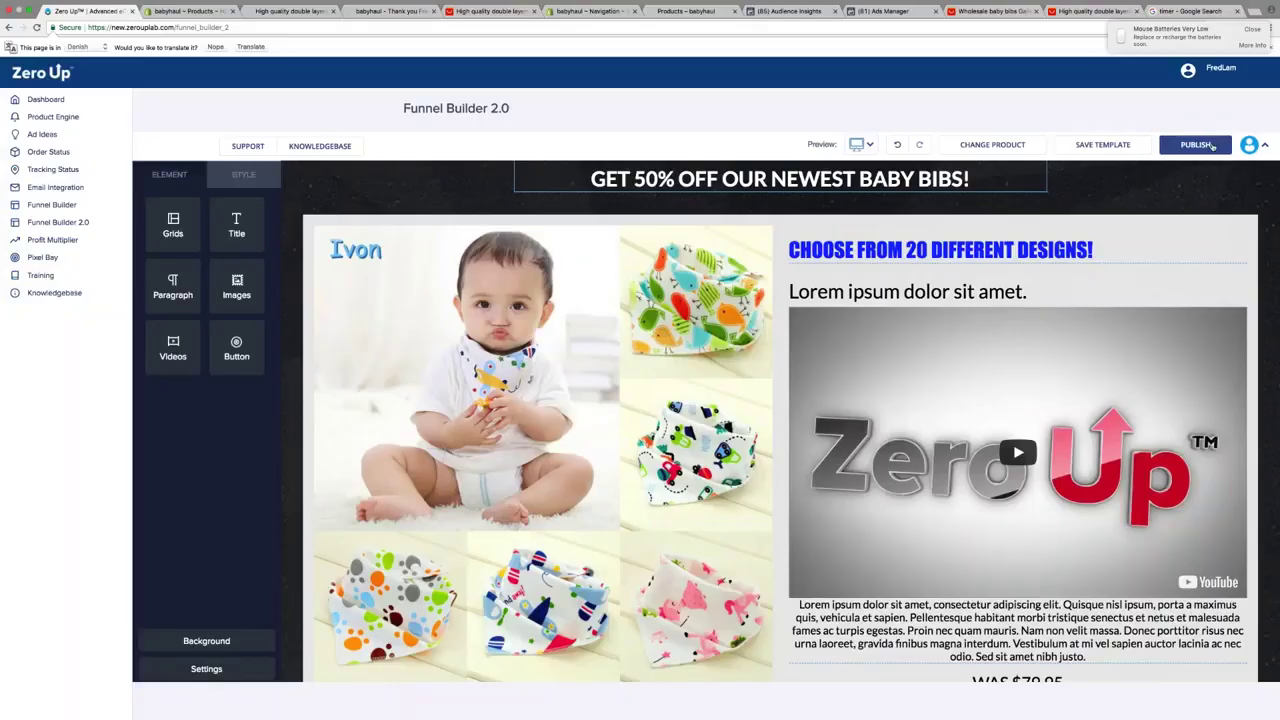
# Publish the bib landing page and scroll through the Landing Pages grid
pyautogui.click(1212, 146)
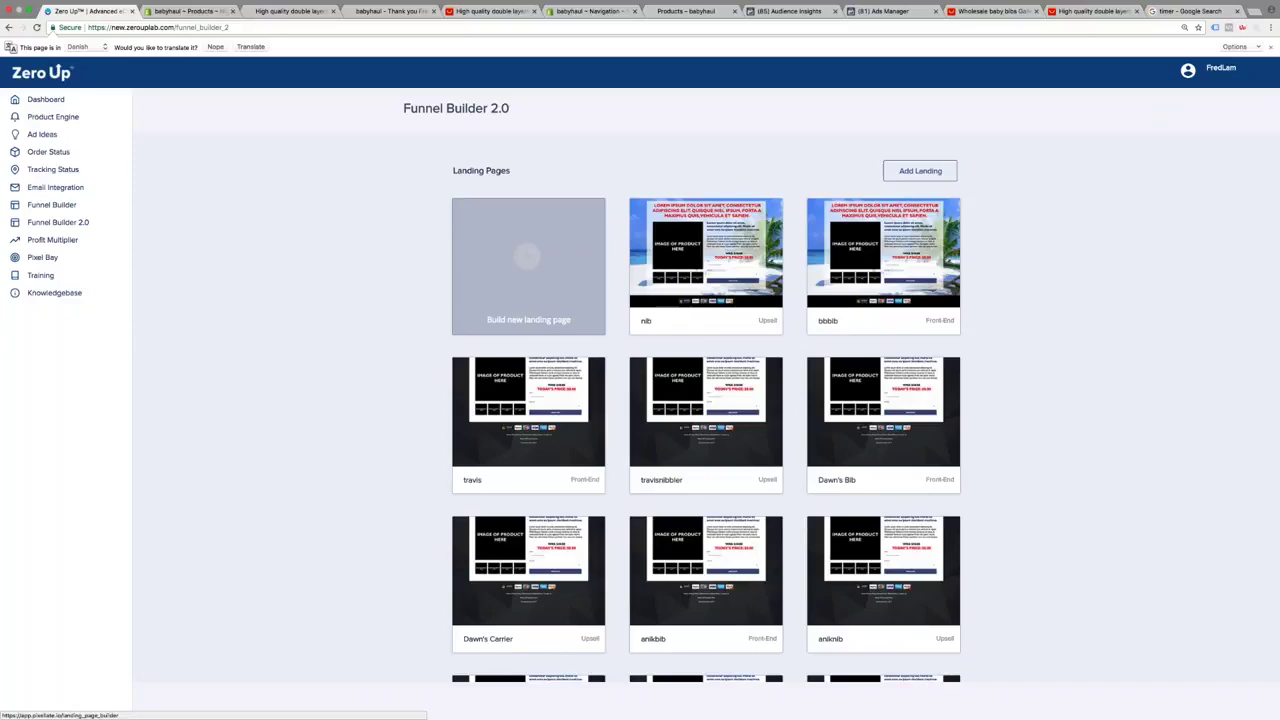
pyautogui.scroll(-3, 363, 390)
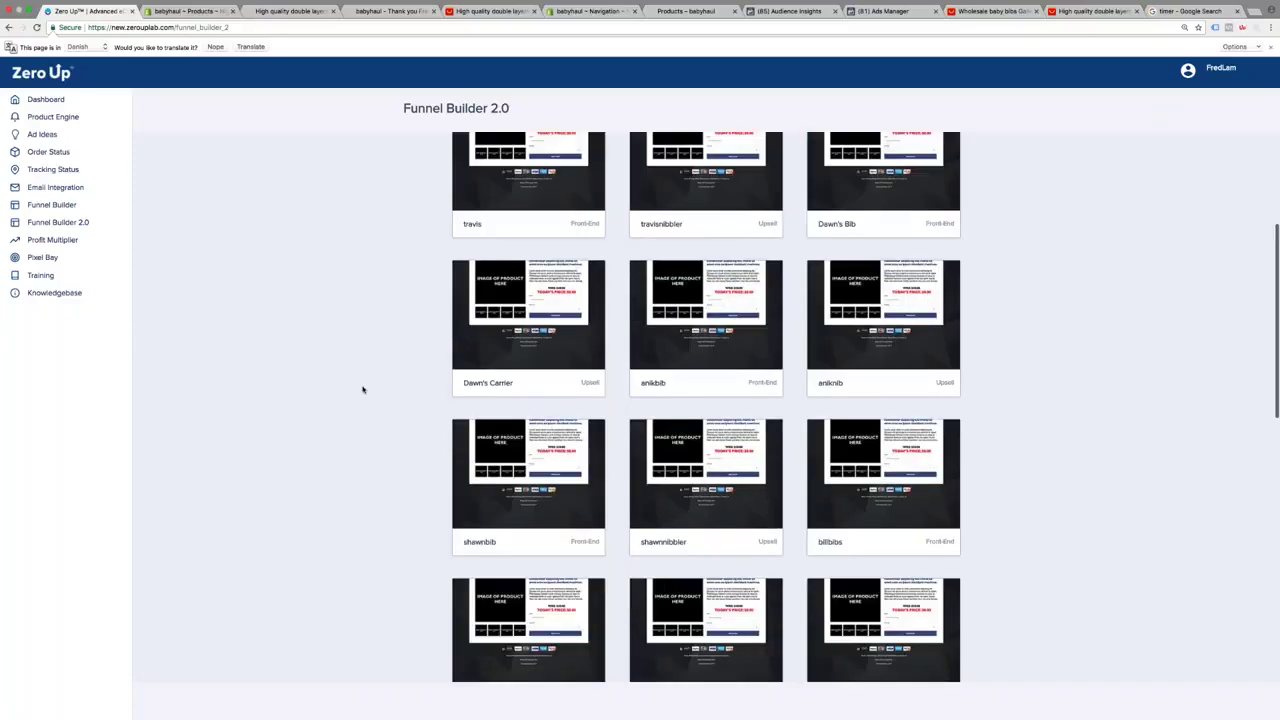
pyautogui.scroll(-3, 363, 390)
# Preview the live bib page on the store and add the $6.95 bib to the cart
pyautogui.click(530, 398)
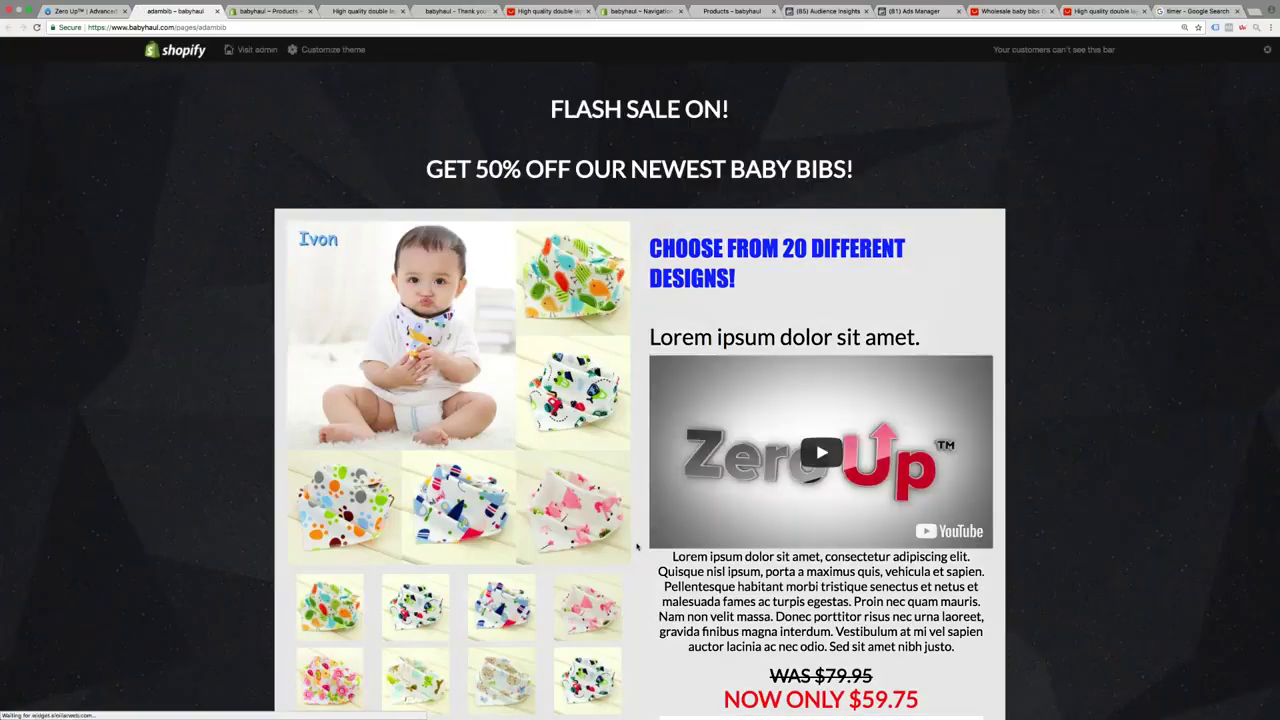
pyautogui.scroll(-1, 637, 546)
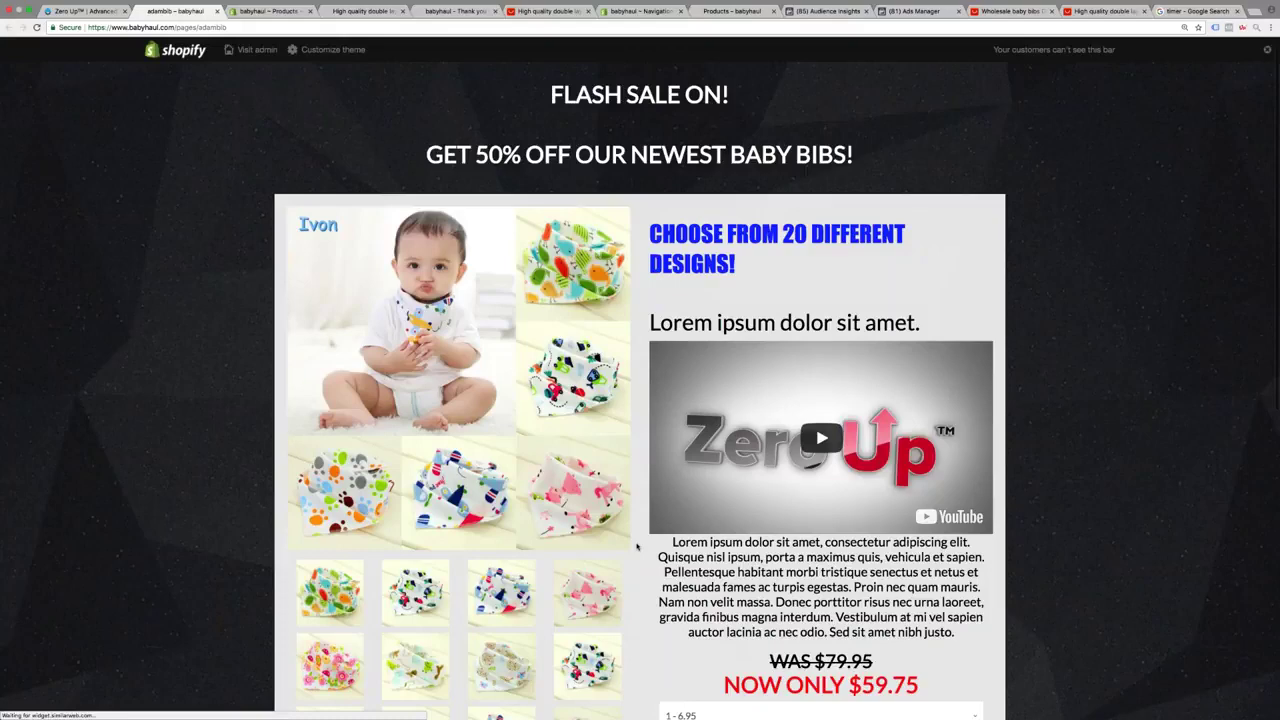
pyautogui.scroll(-5, 637, 546)
pyautogui.click(823, 523)
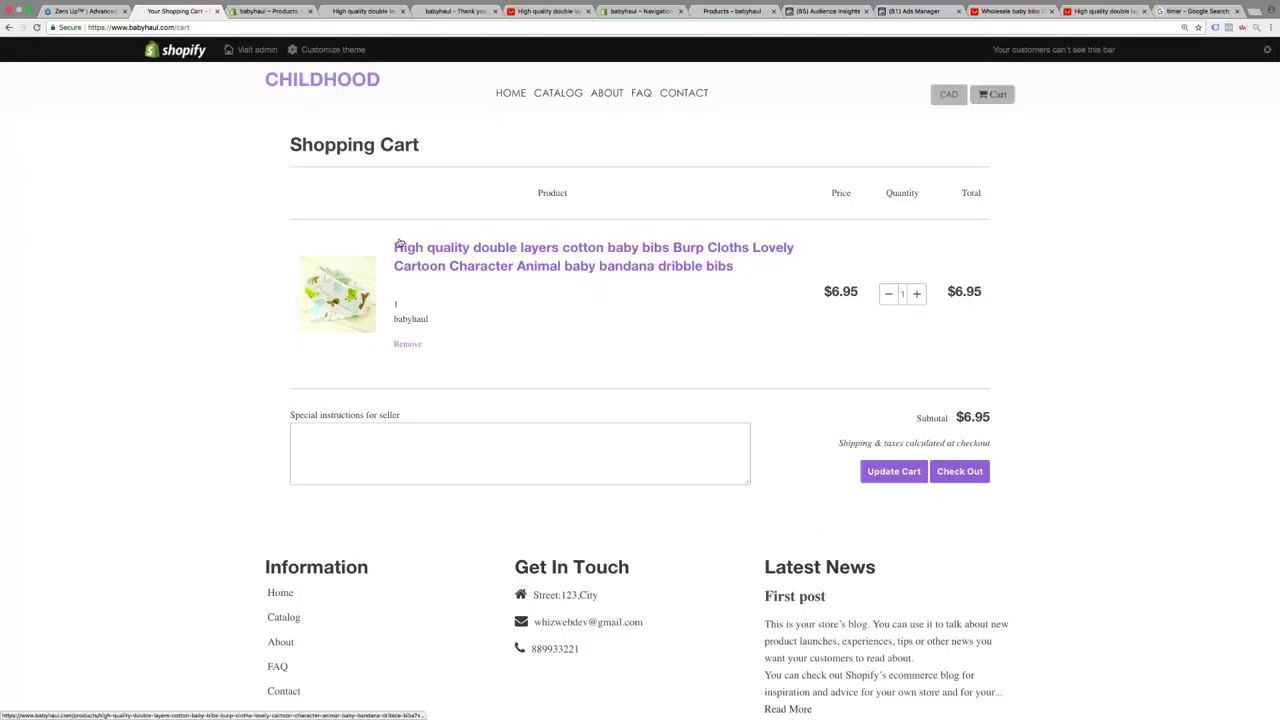
pyautogui.click(85, 11)
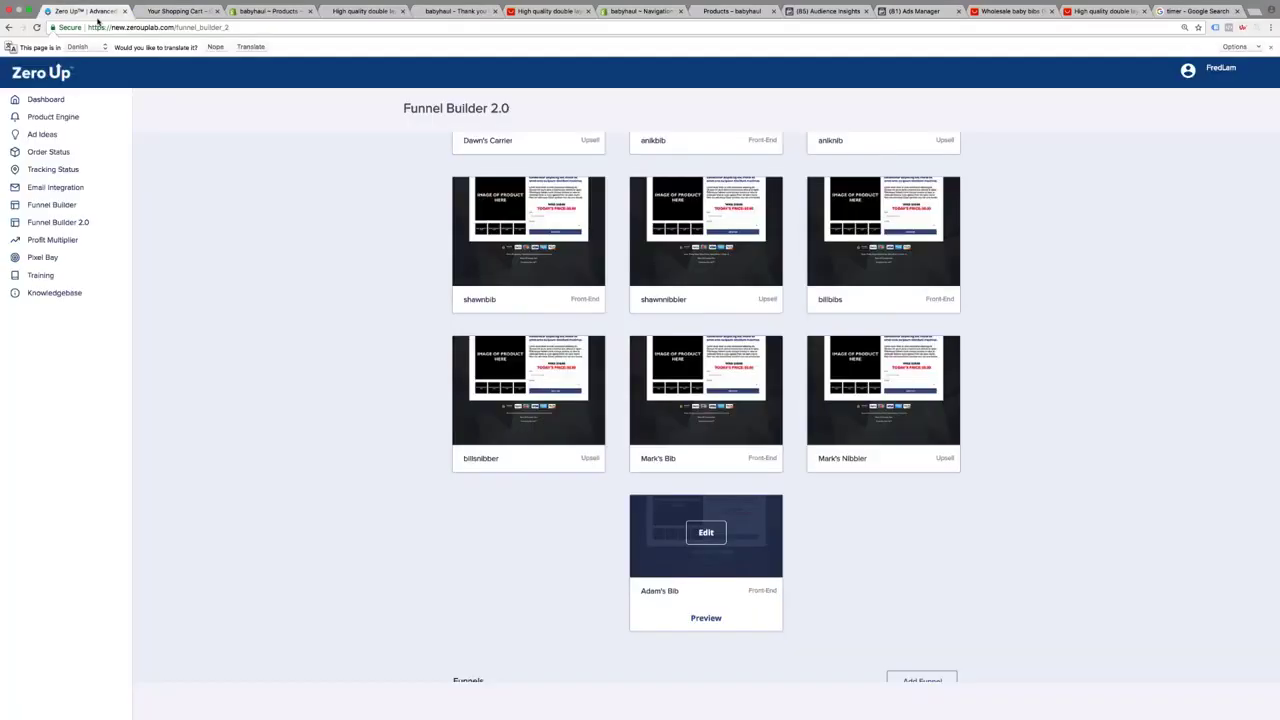
pyautogui.scroll(-1, 585, 263)
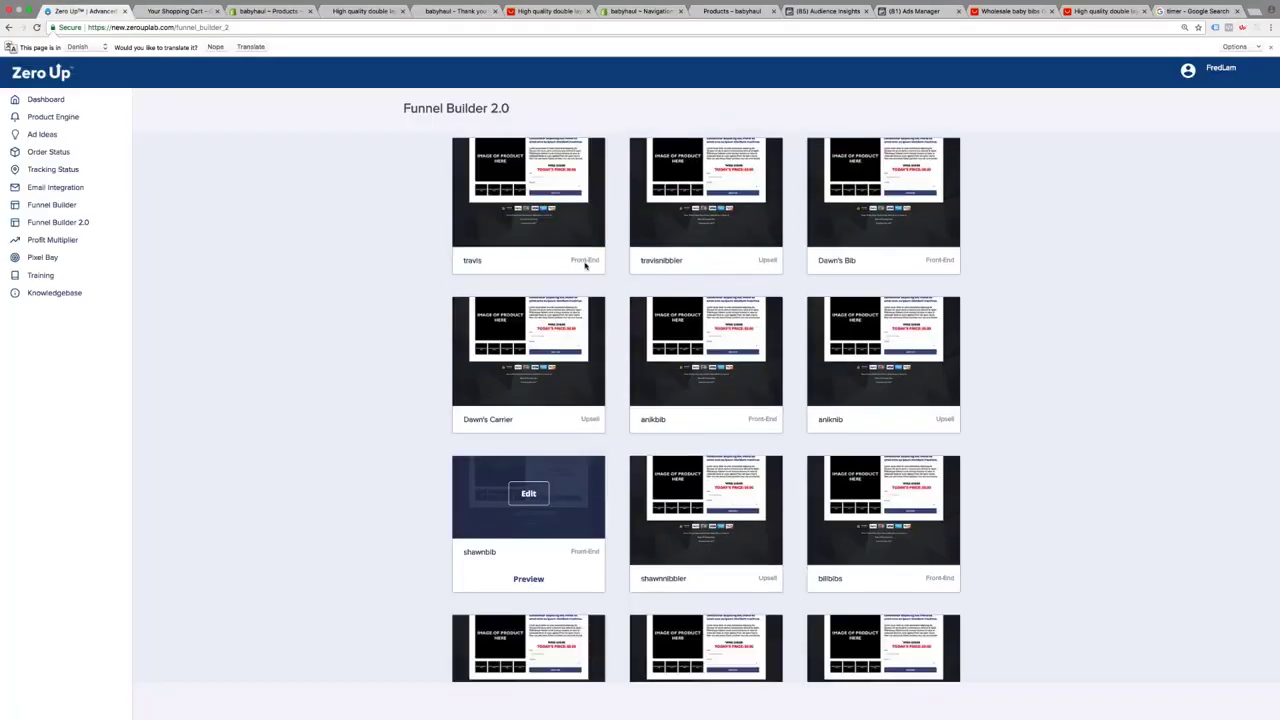
pyautogui.scroll(5, 585, 263)
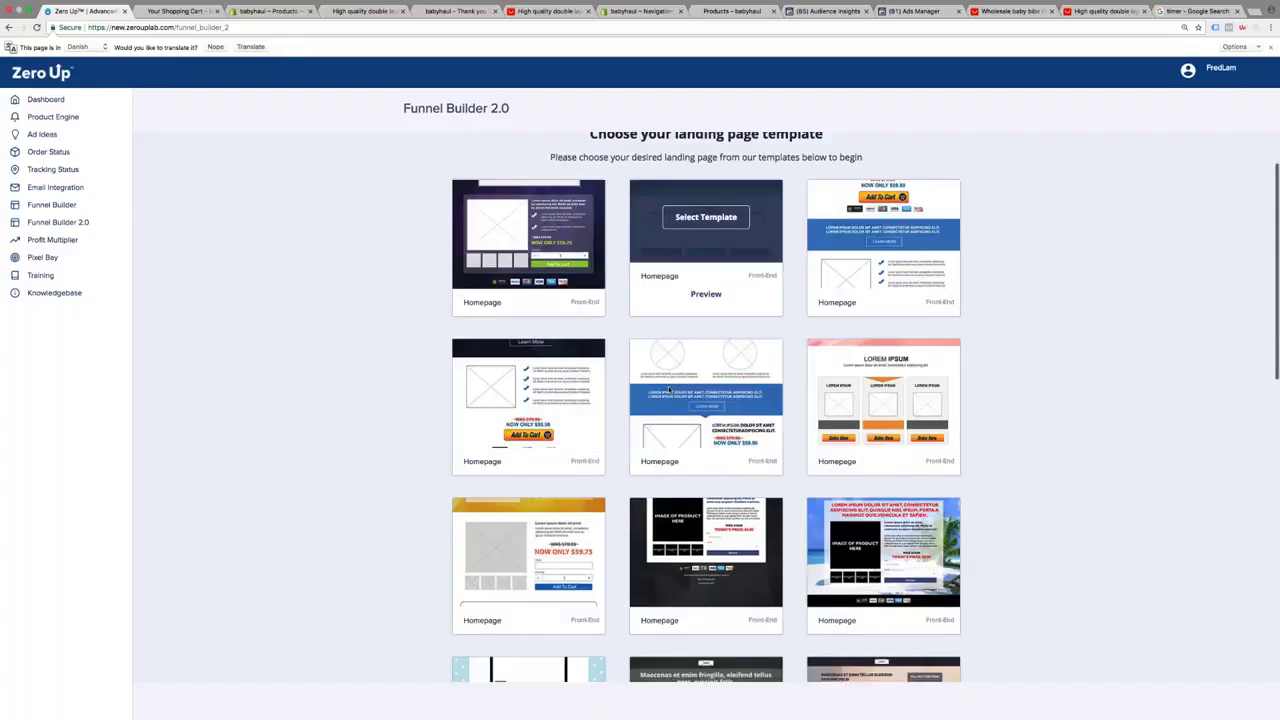
# Create an Upsell page from the Baby Pouch Carrier template, named Adam's Carrier with slug 'adamcarrier'
pyautogui.click(591, 391)
pyautogui.scroll(-1, 593, 391)
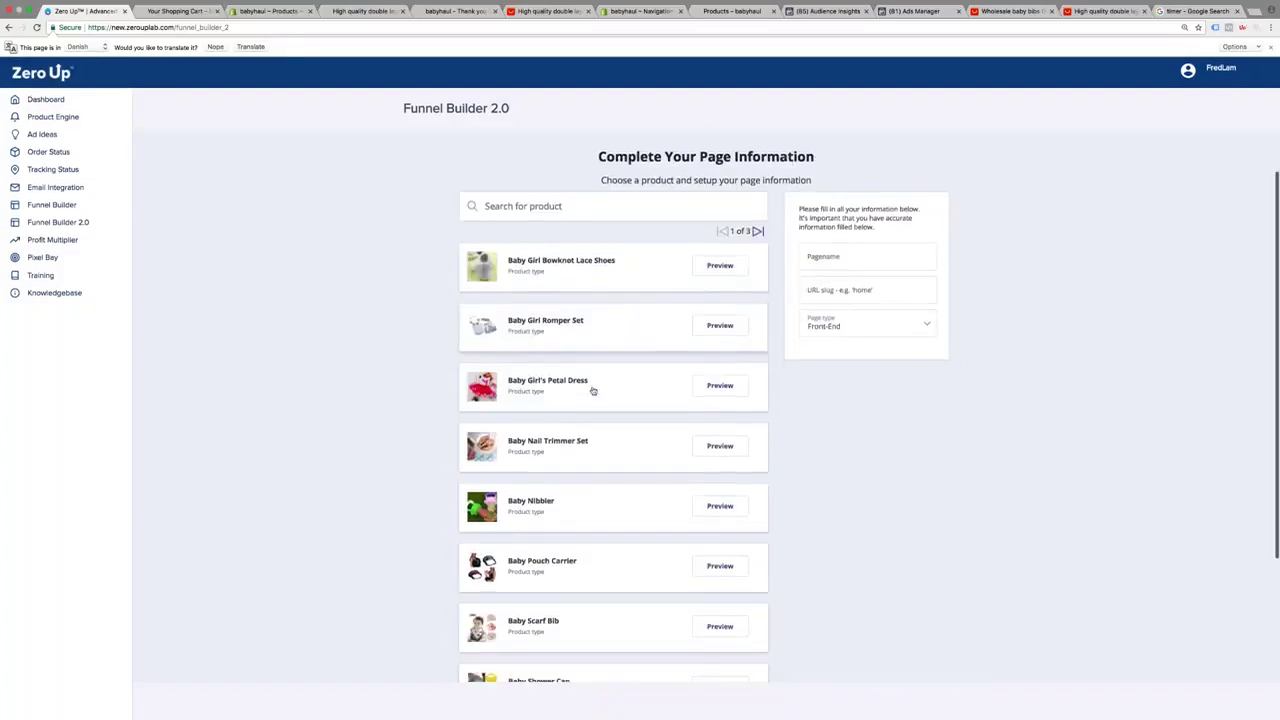
pyautogui.click(612, 556)
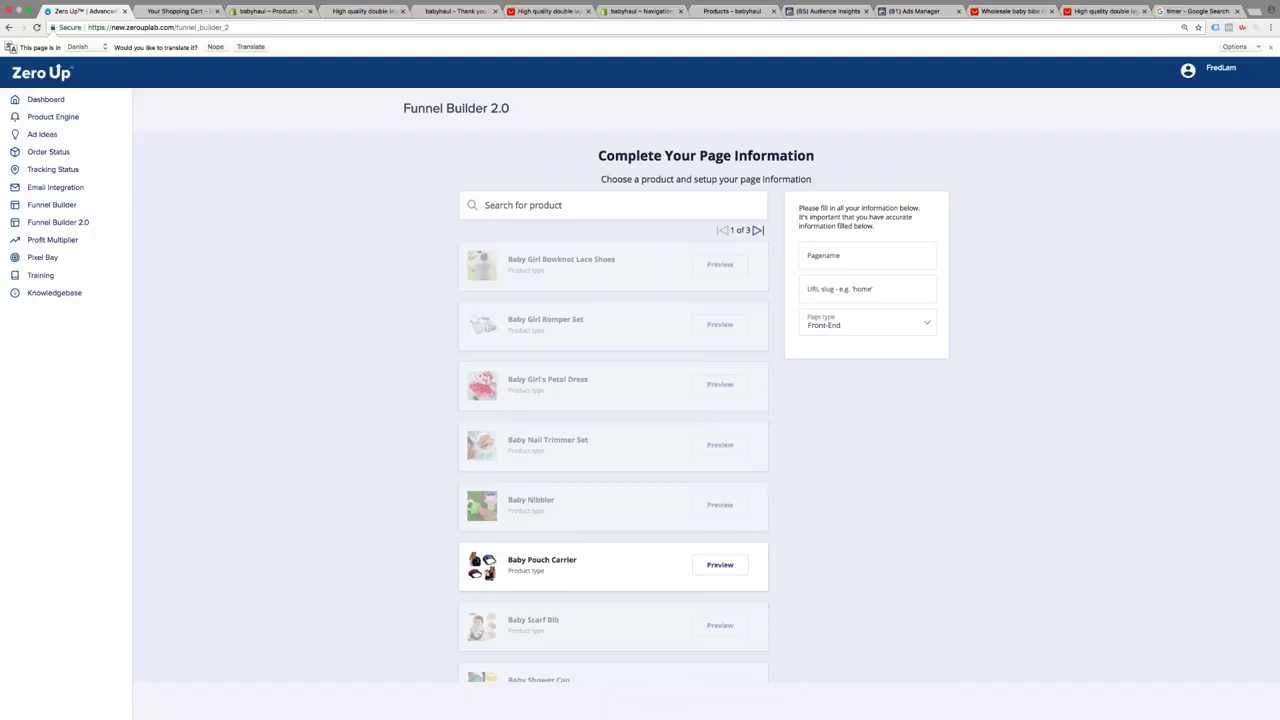
pyautogui.write('Adam')
pyautogui.write("'s C")
pyautogui.write('arru')
pyautogui.write('ier')
pyautogui.press('Tab')
pyautogui.write('adamcarrier')
pyautogui.click(865, 325)
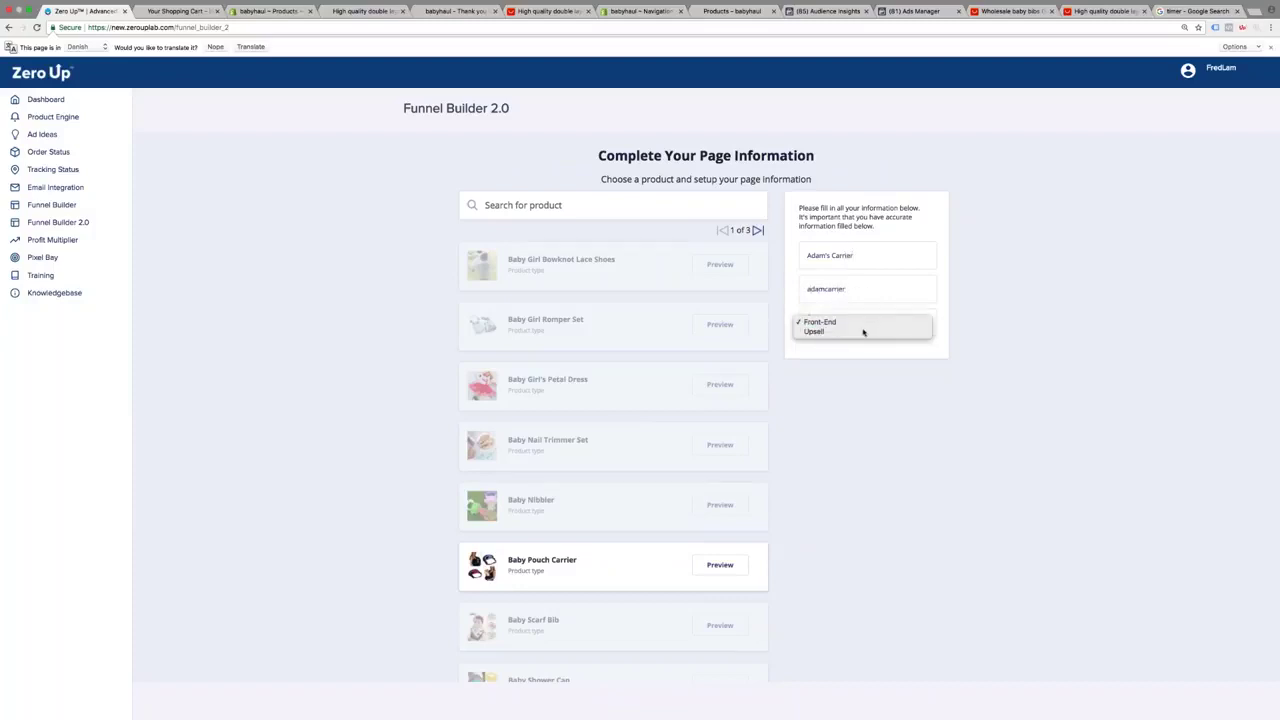
pyautogui.click(863, 331)
pyautogui.scroll(1, 1054, 333)
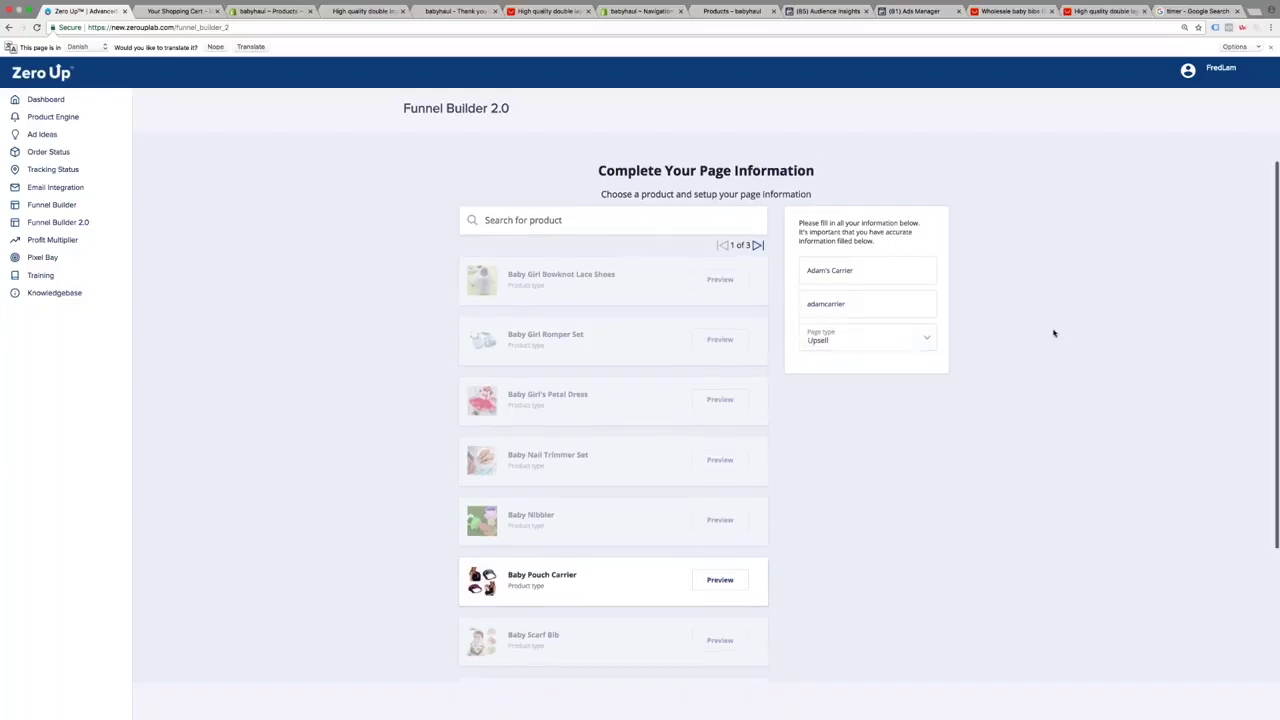
pyautogui.scroll(1, 1054, 333)
pyautogui.click(914, 154)
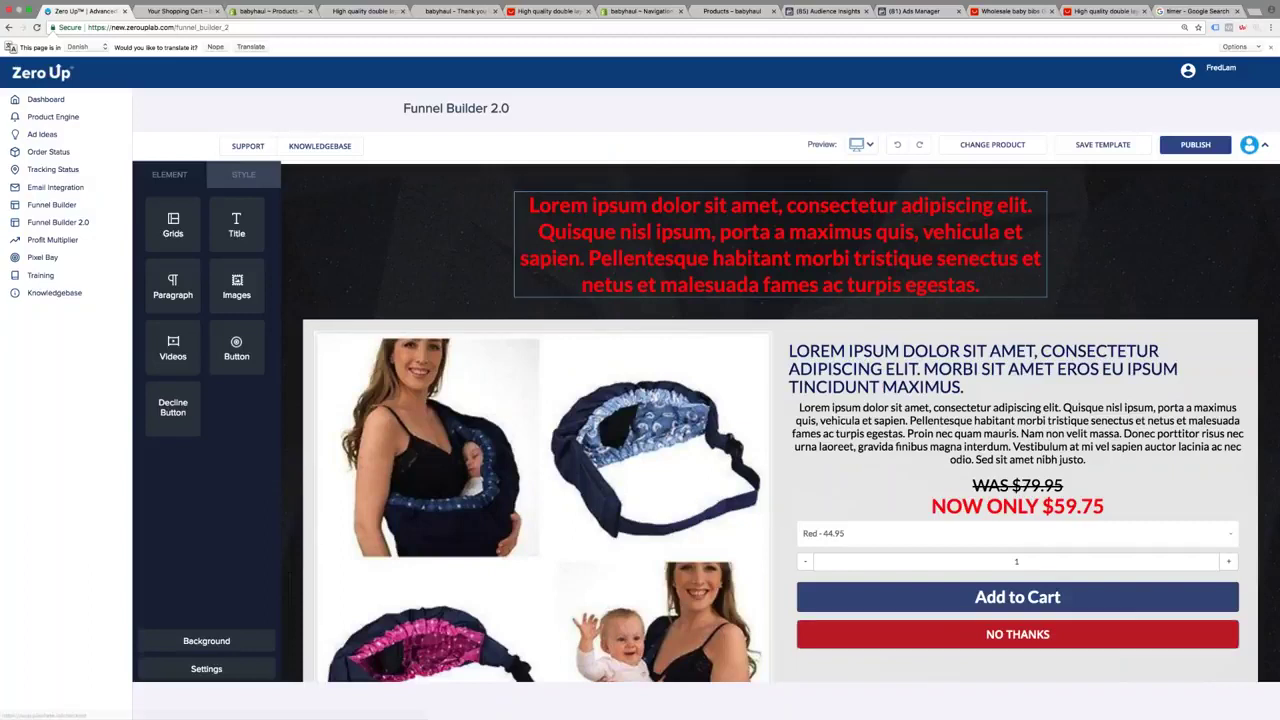
# Add a title block and rewrite the red headline as a 50%-off Baby Pouch Carrier back-pain pitch
pyautogui.moveTo(329, 235); pyautogui.dragTo(780, 350)
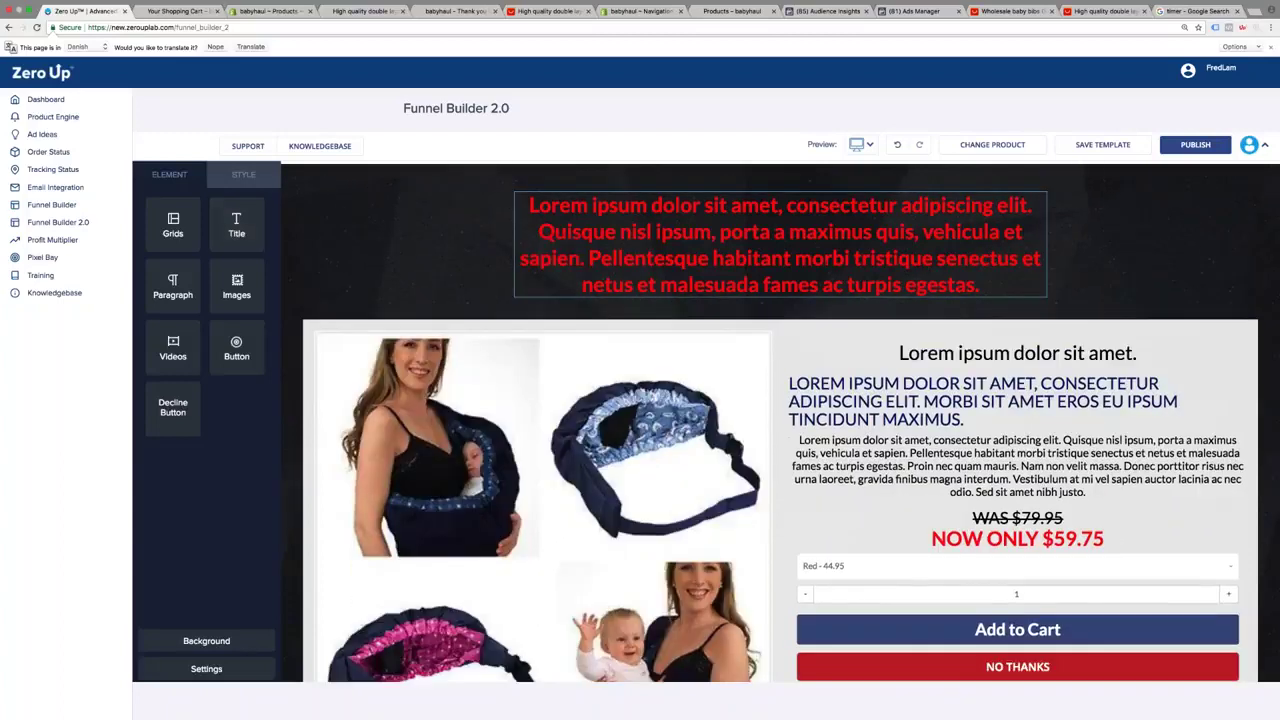
pyautogui.click(510, 274)
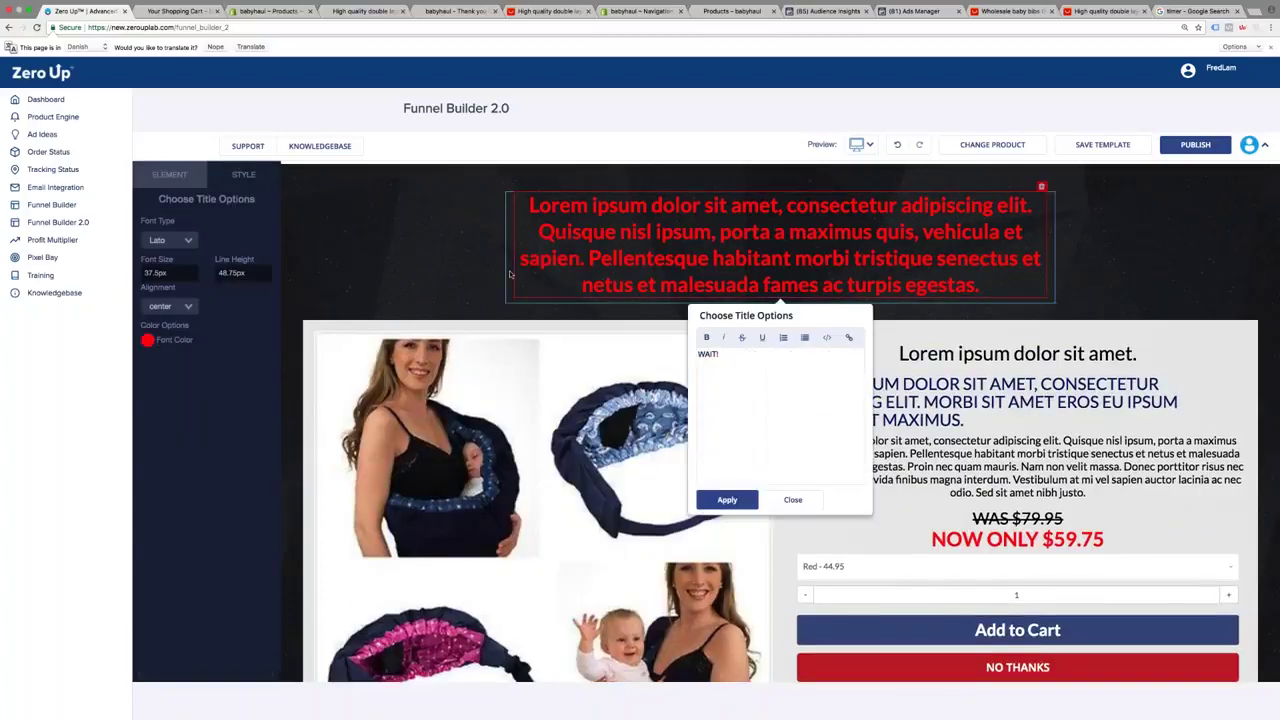
pyautogui.write('WAIT! HOW WOULD YOU LIKE TO SAVE 50% OFF')
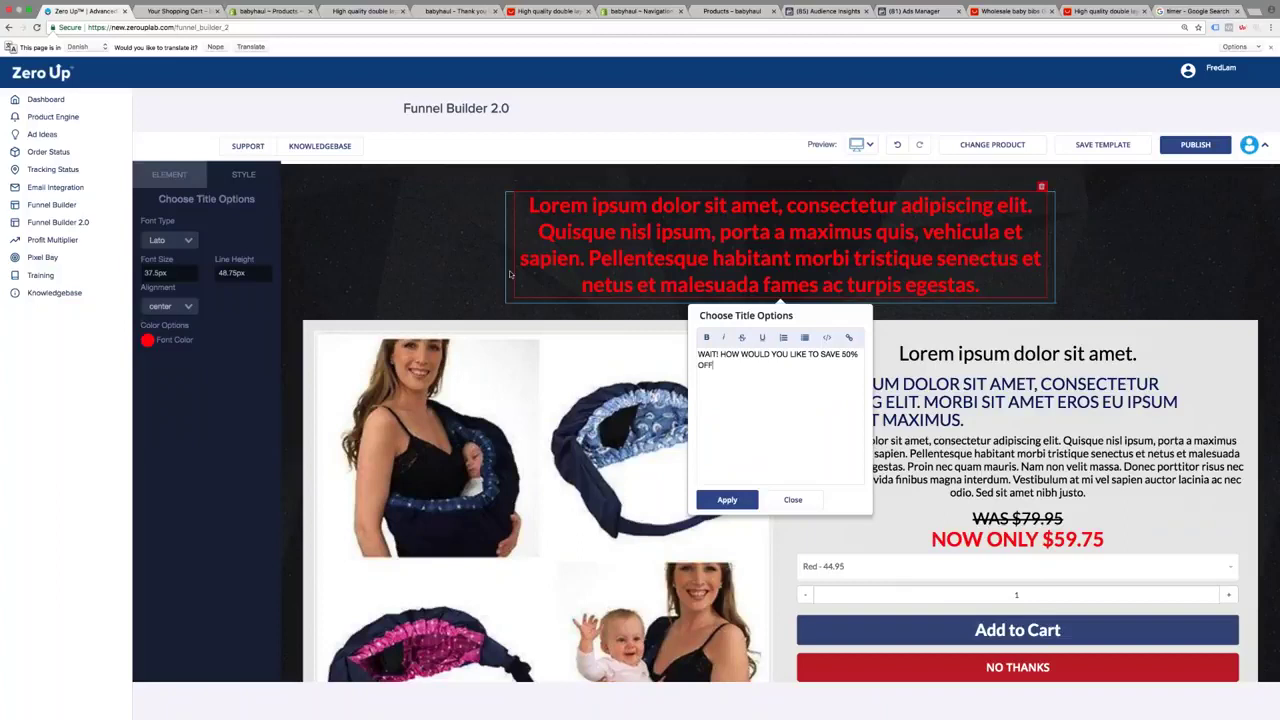
pyautogui.write(' OUR BEST-SELLING BABY POUCH CARRIER TO REDUCE YOUR BACK B')
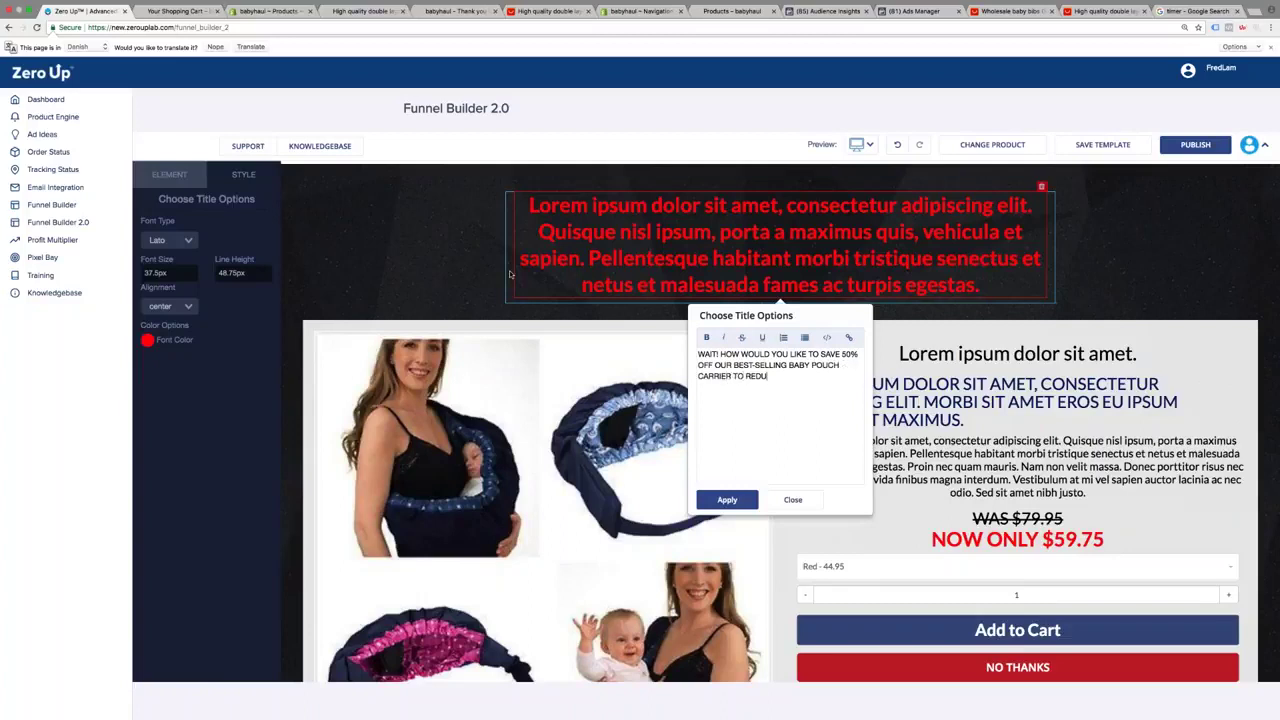
pyautogui.press('BackSpace')
pyautogui.write('PAIN?')
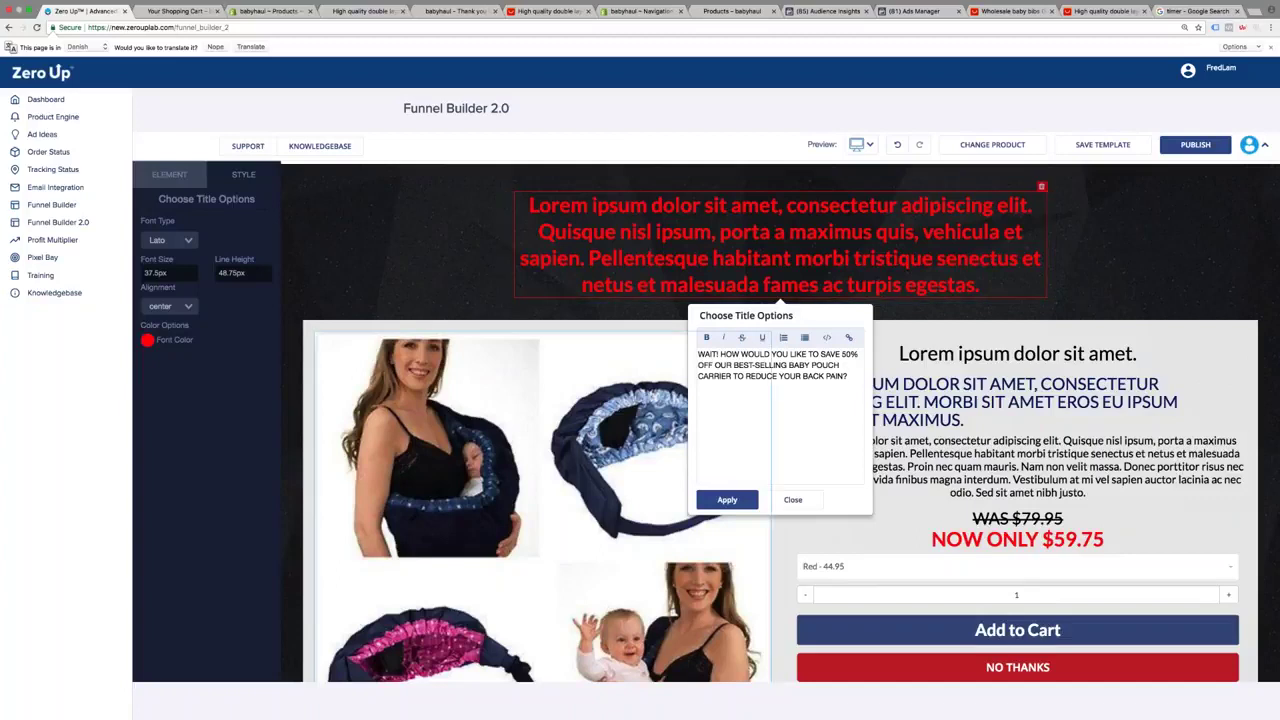
pyautogui.click(727, 499)
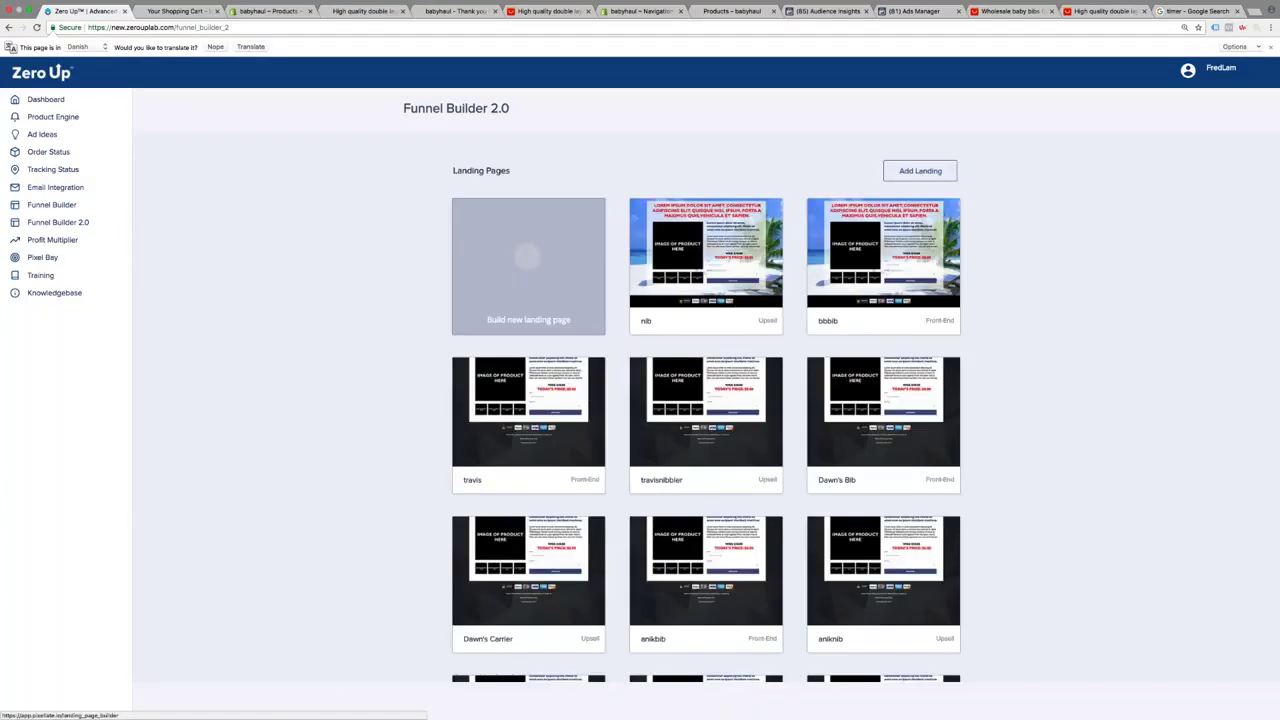
# In the Adam funnel, set Adam's Bib as the entry page and add Adam's Carrier as an upsell
pyautogui.scroll(-3, 585, 400)
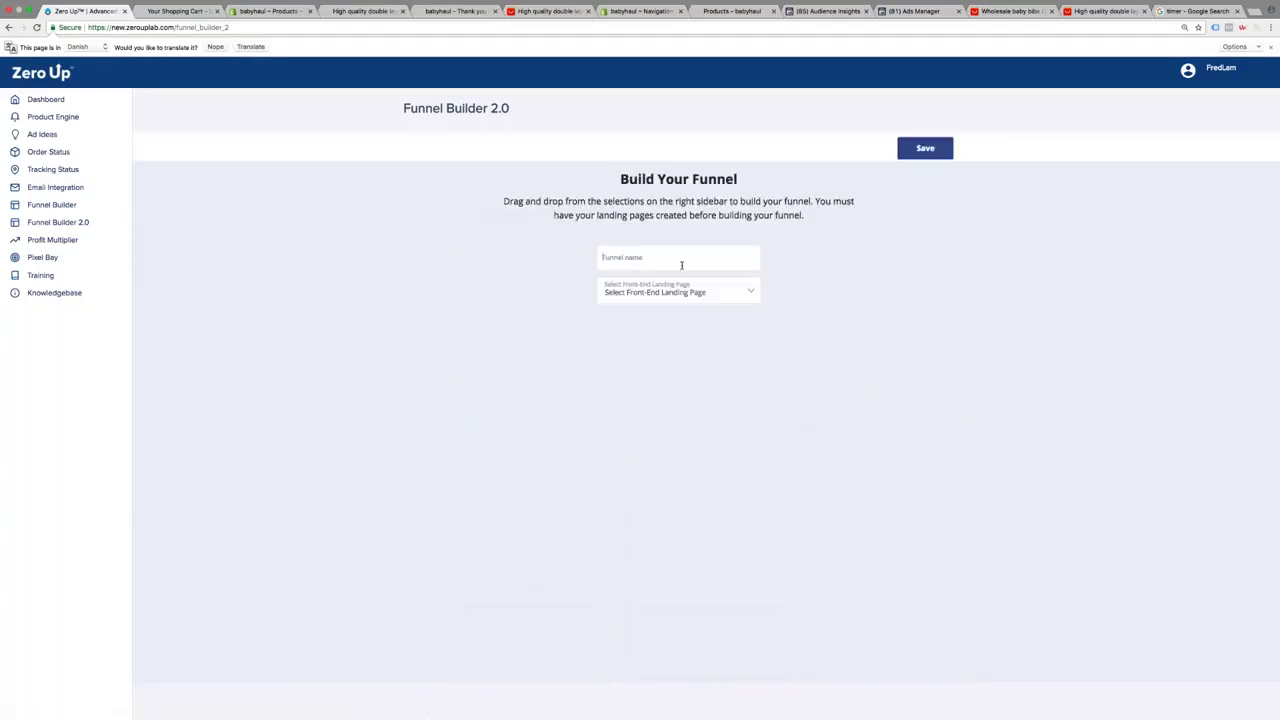
pyautogui.write('Adam')
pyautogui.click(678, 291)
pyautogui.click(683, 366)
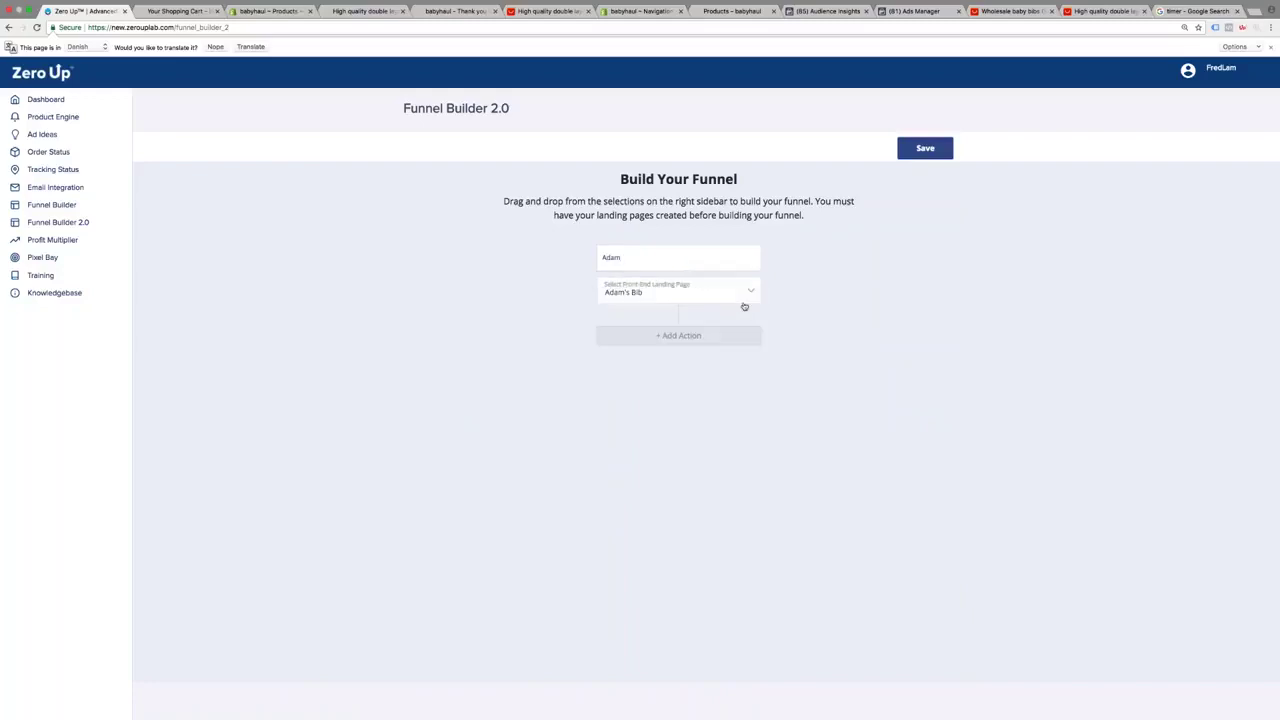
pyautogui.click(720, 335)
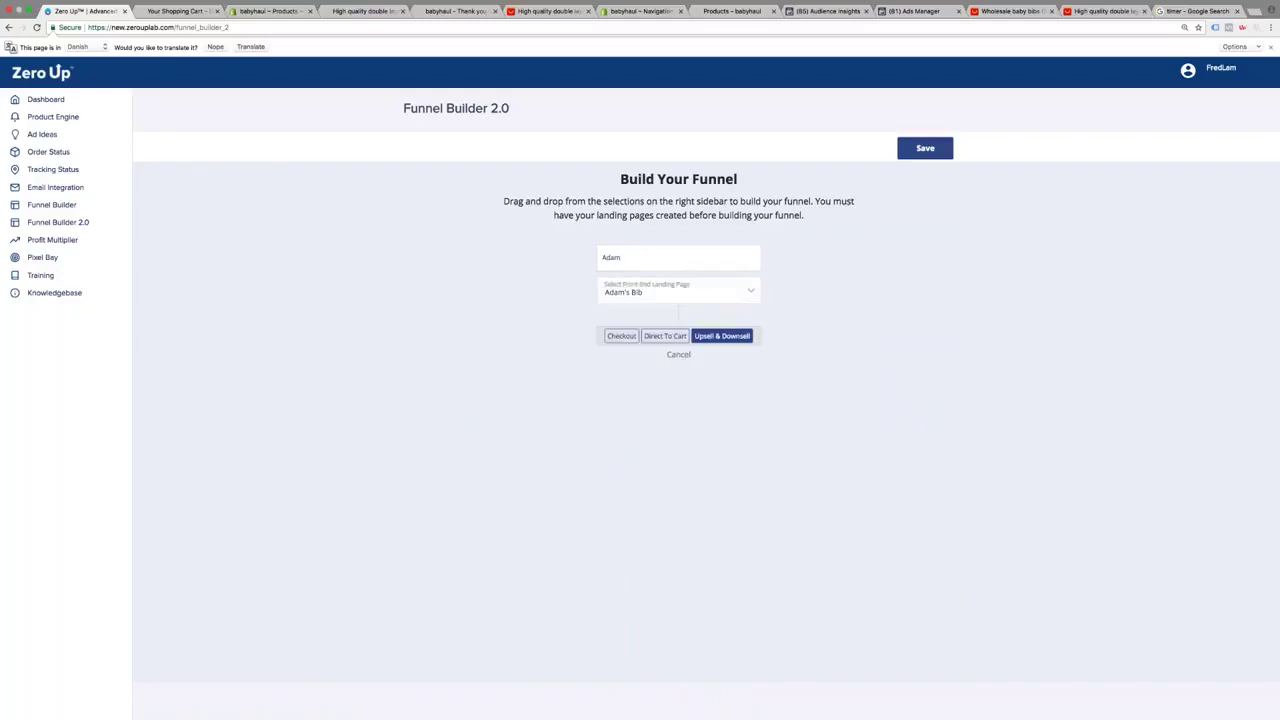
pyautogui.click(723, 337)
pyautogui.click(714, 346)
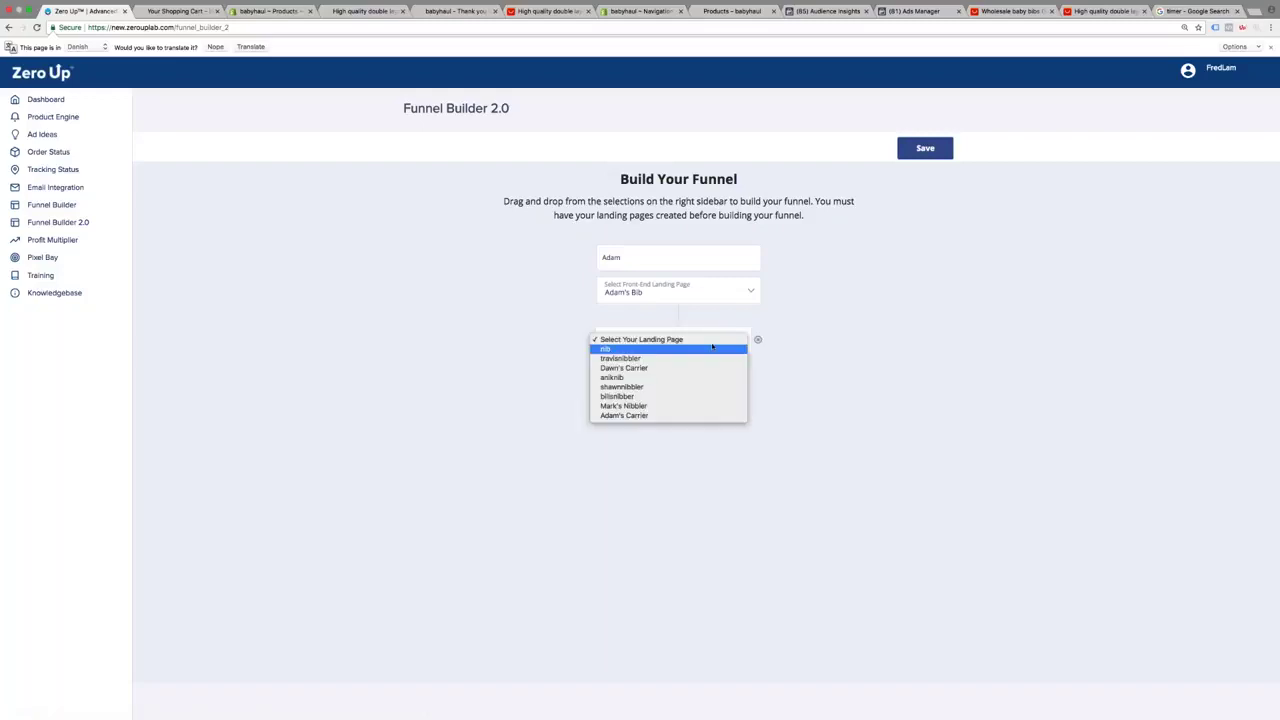
pyautogui.press('Down')
pyautogui.press('Down')
pyautogui.press('Down')
pyautogui.press('Return')
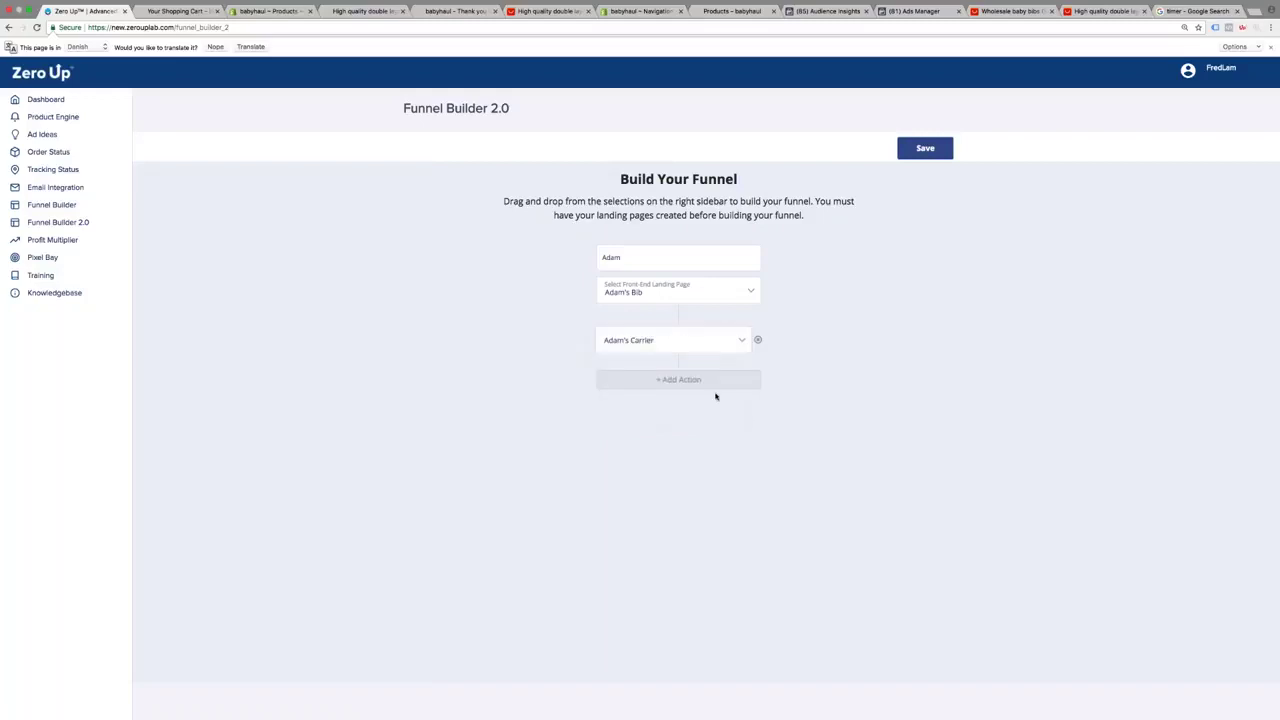
# Branch the carrier upsell into Yes and No paths, sending No to checkout
pyautogui.click(714, 386)
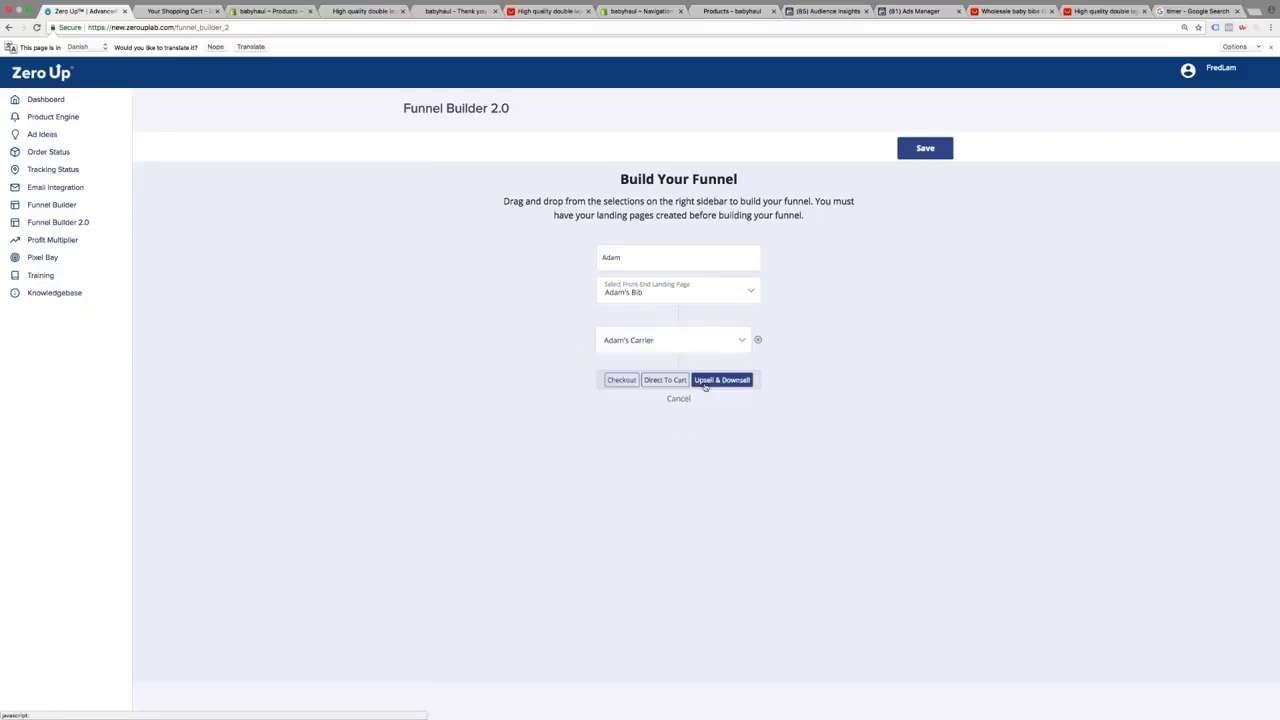
pyautogui.click(722, 383)
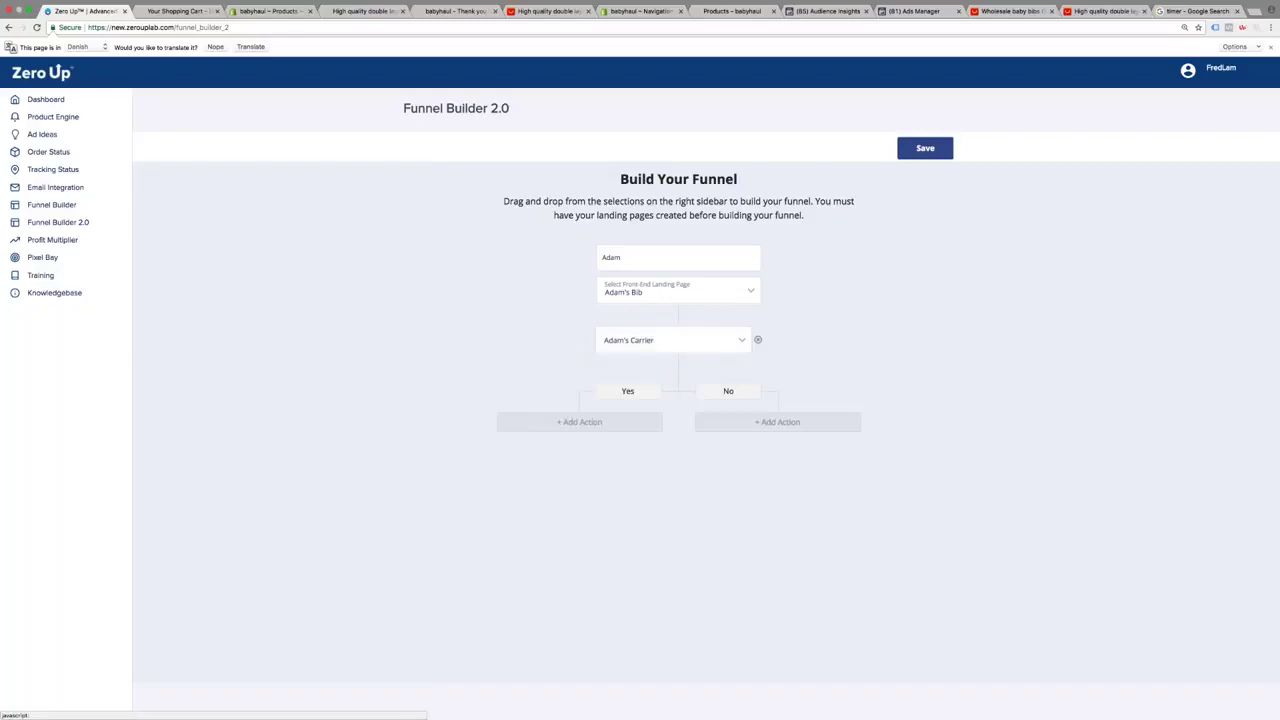
pyautogui.click(632, 421)
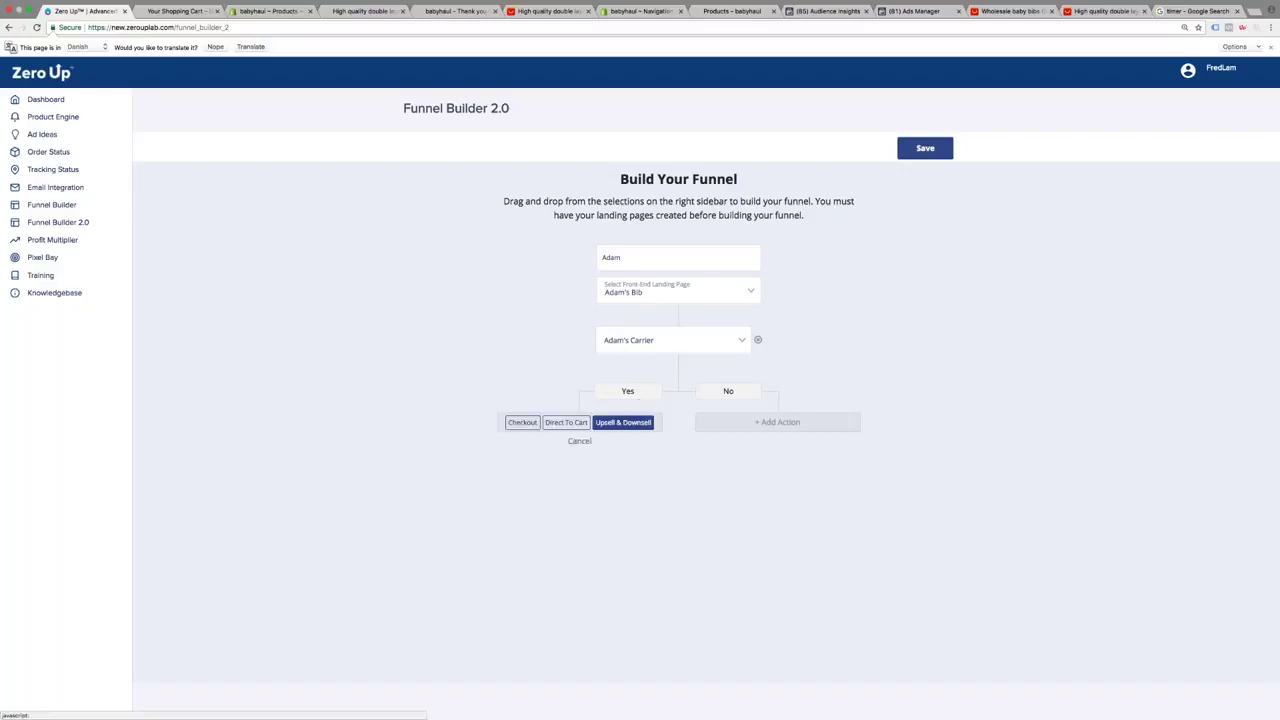
pyautogui.click(752, 421)
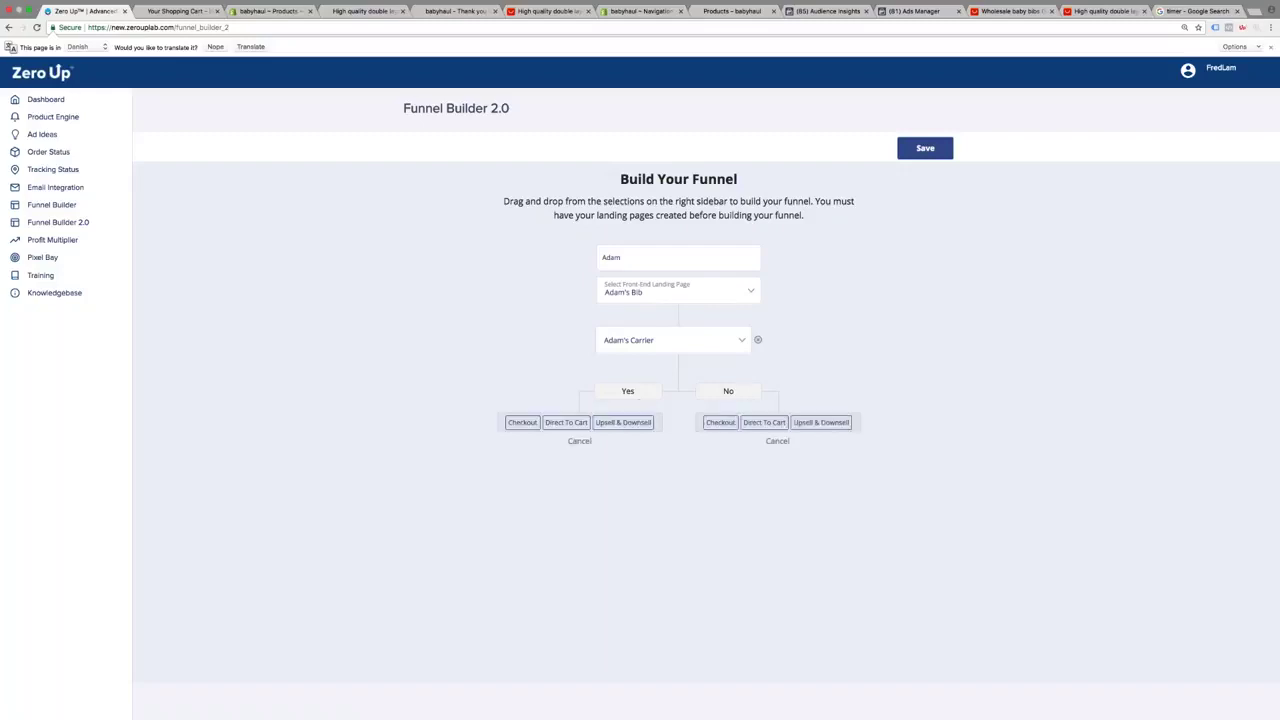
pyautogui.click(720, 422)
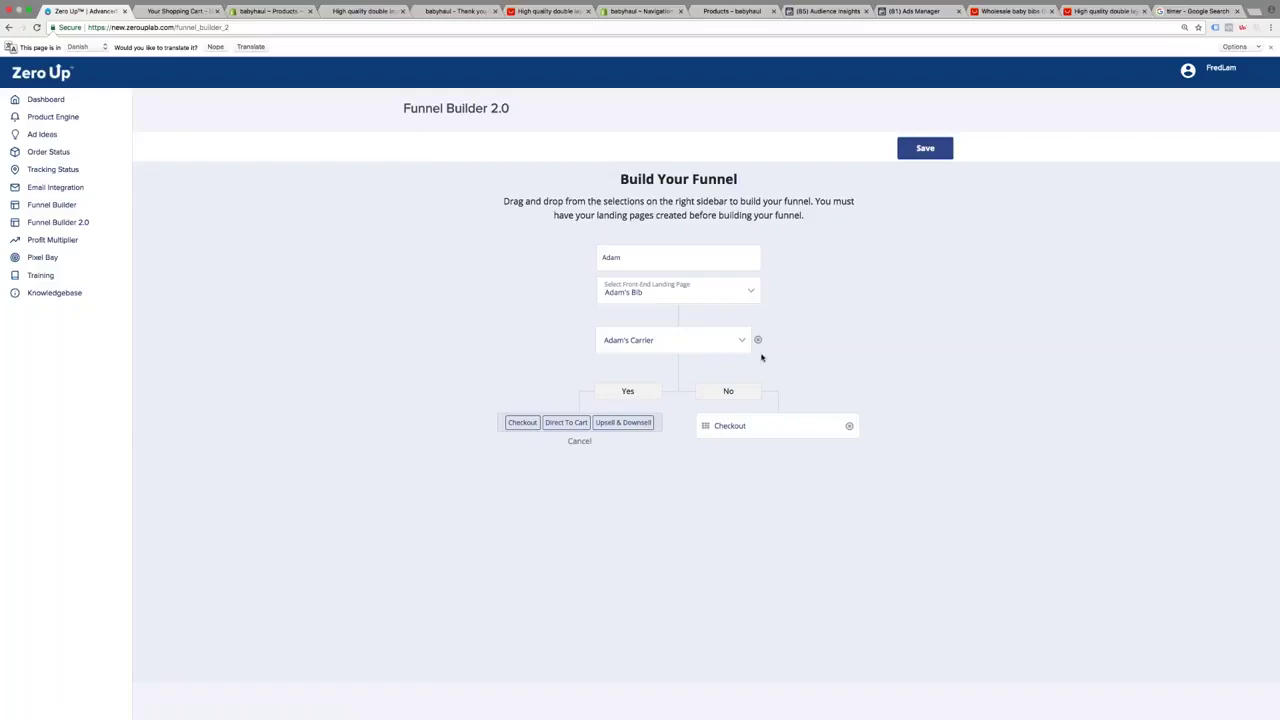
# Replace the carrier step with an Adam's Carrier upsell leading to Checkout, and save the funnel
pyautogui.click(758, 340)
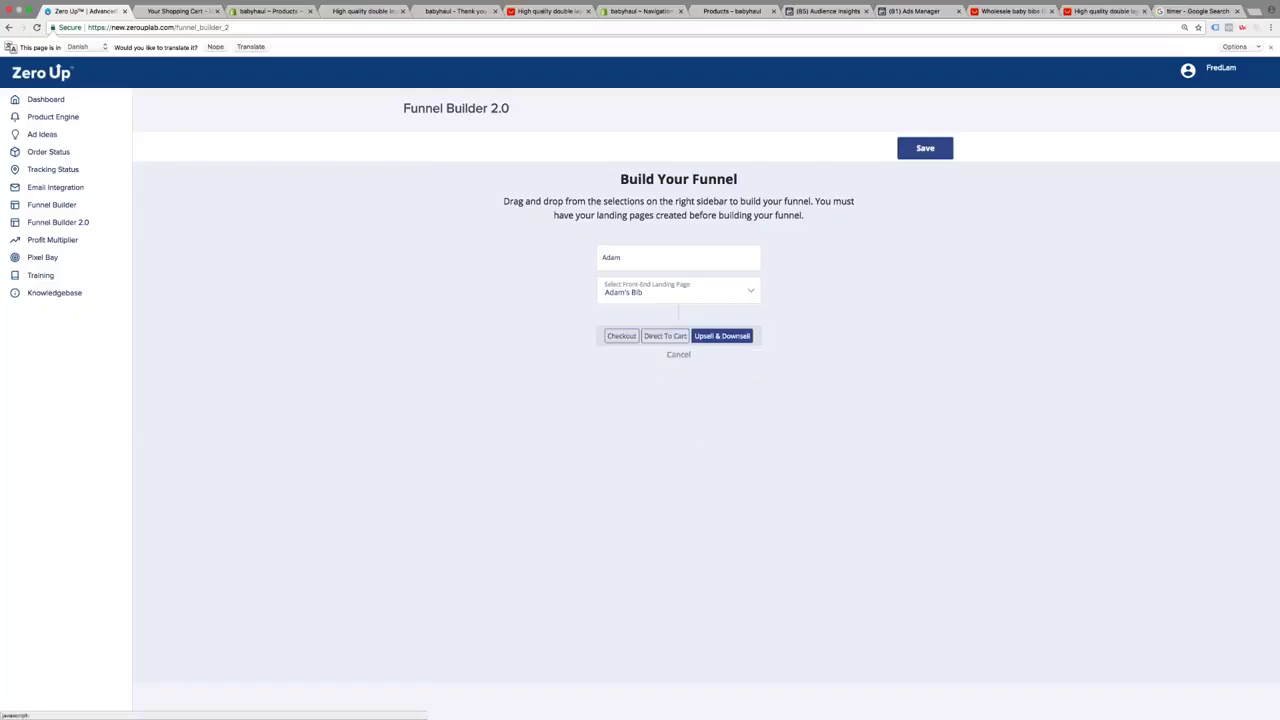
pyautogui.click(745, 336)
pyautogui.click(706, 346)
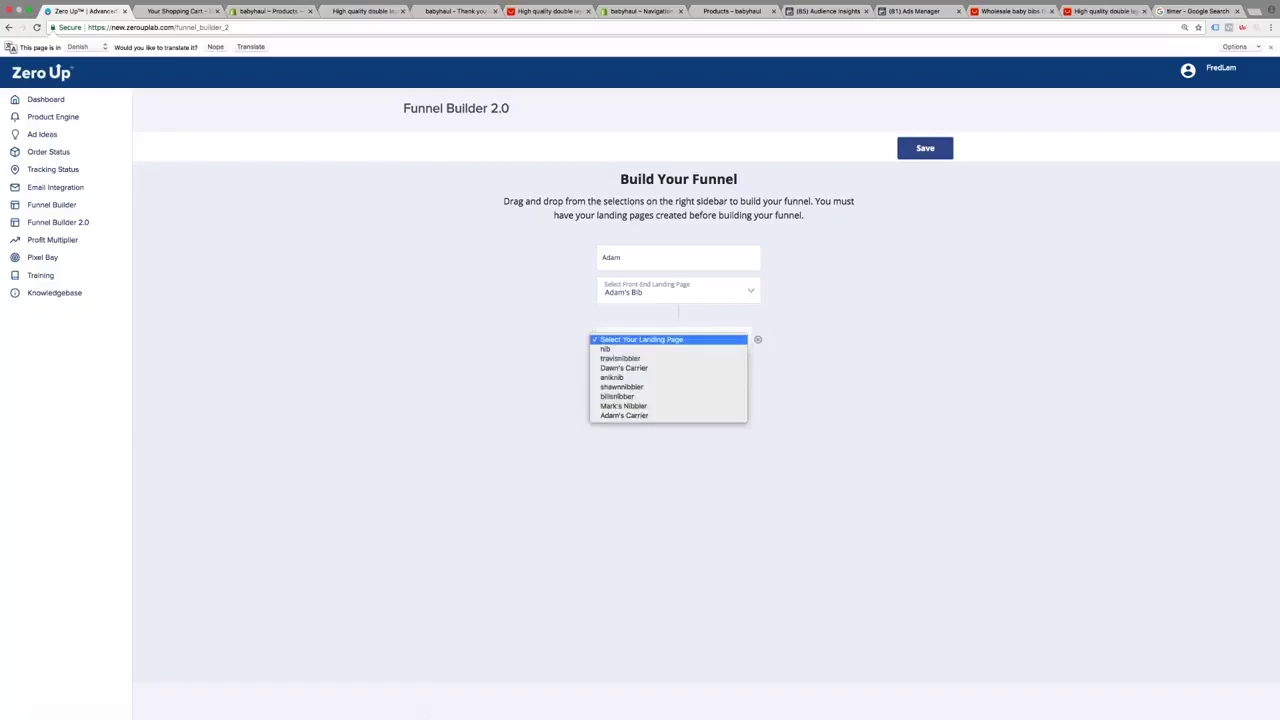
pyautogui.click(705, 416)
pyautogui.click(689, 381)
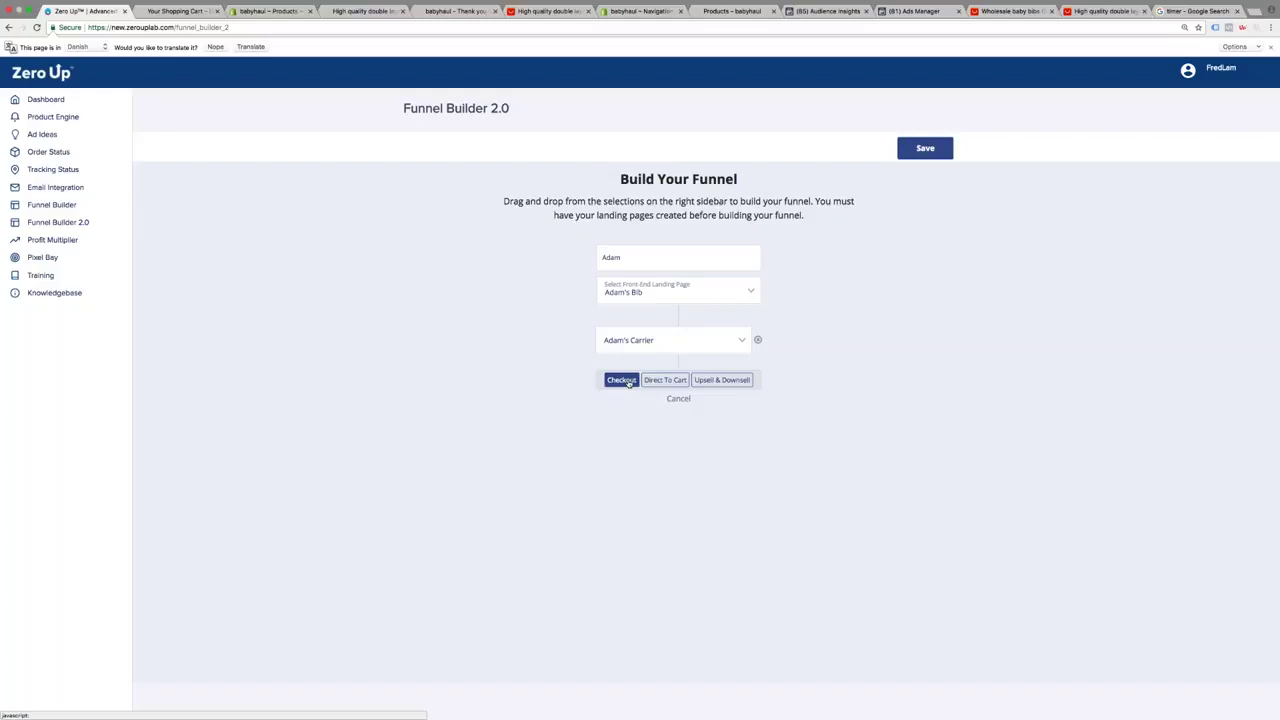
pyautogui.click(628, 381)
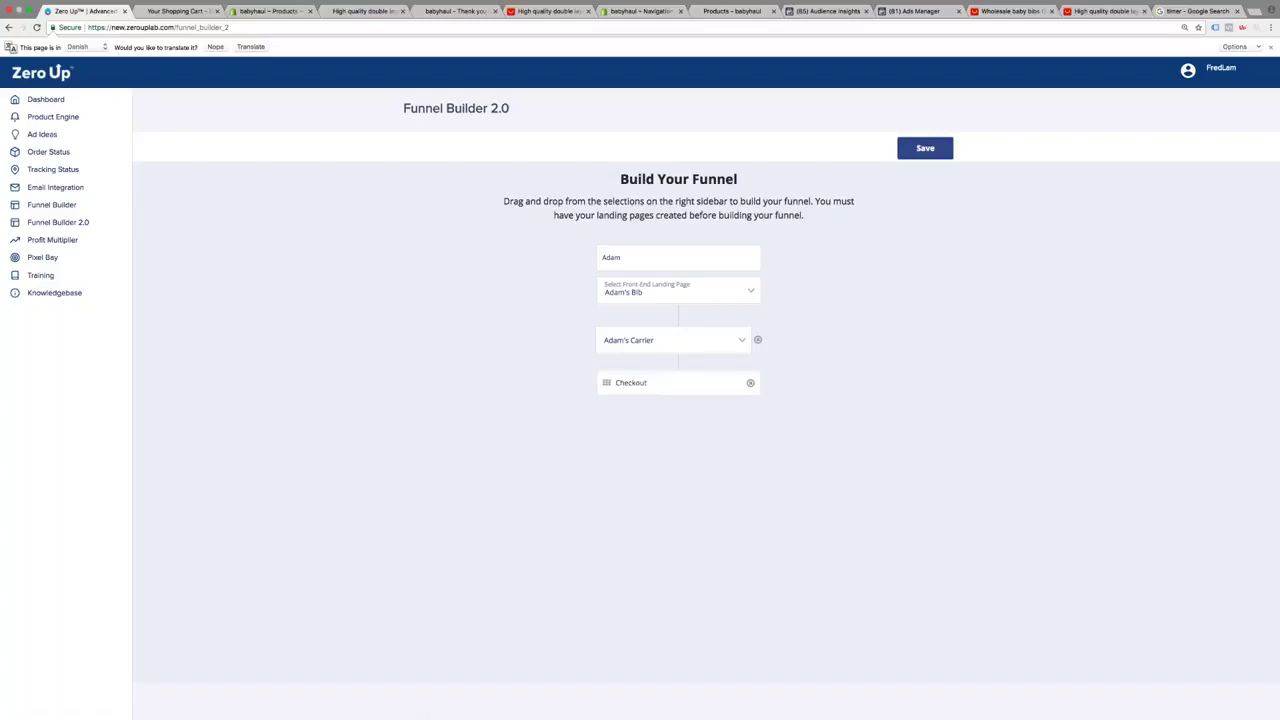
pyautogui.click(925, 148)
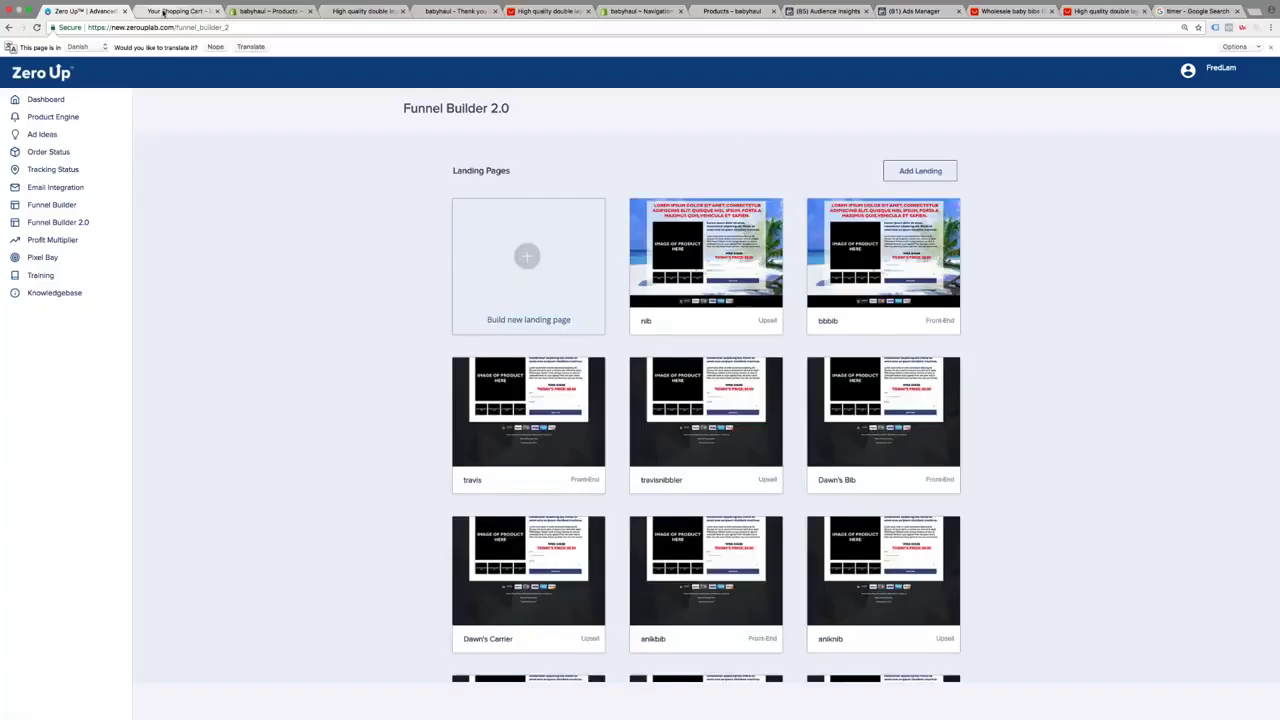
pyautogui.click(163, 12)
# Empty the cart, buy via the adambib page accepting the carrier upsell, then view Order Status
pyautogui.click(400, 343)
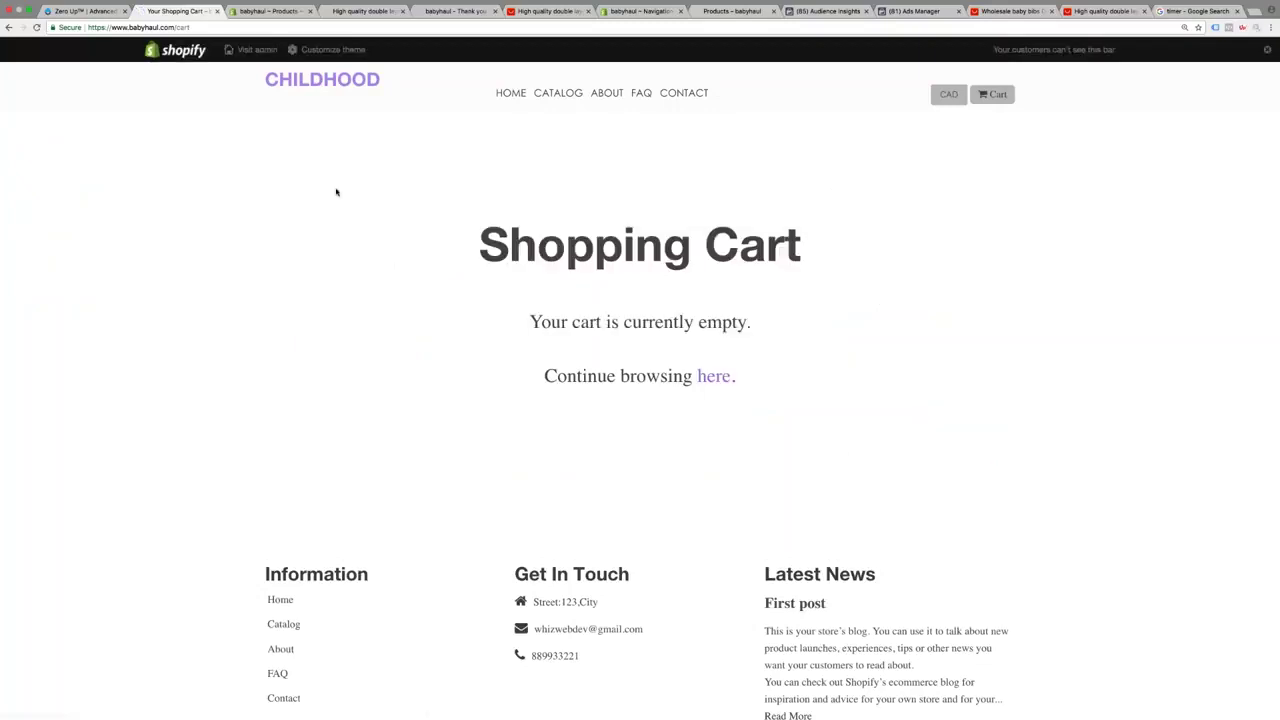
pyautogui.click(85, 11)
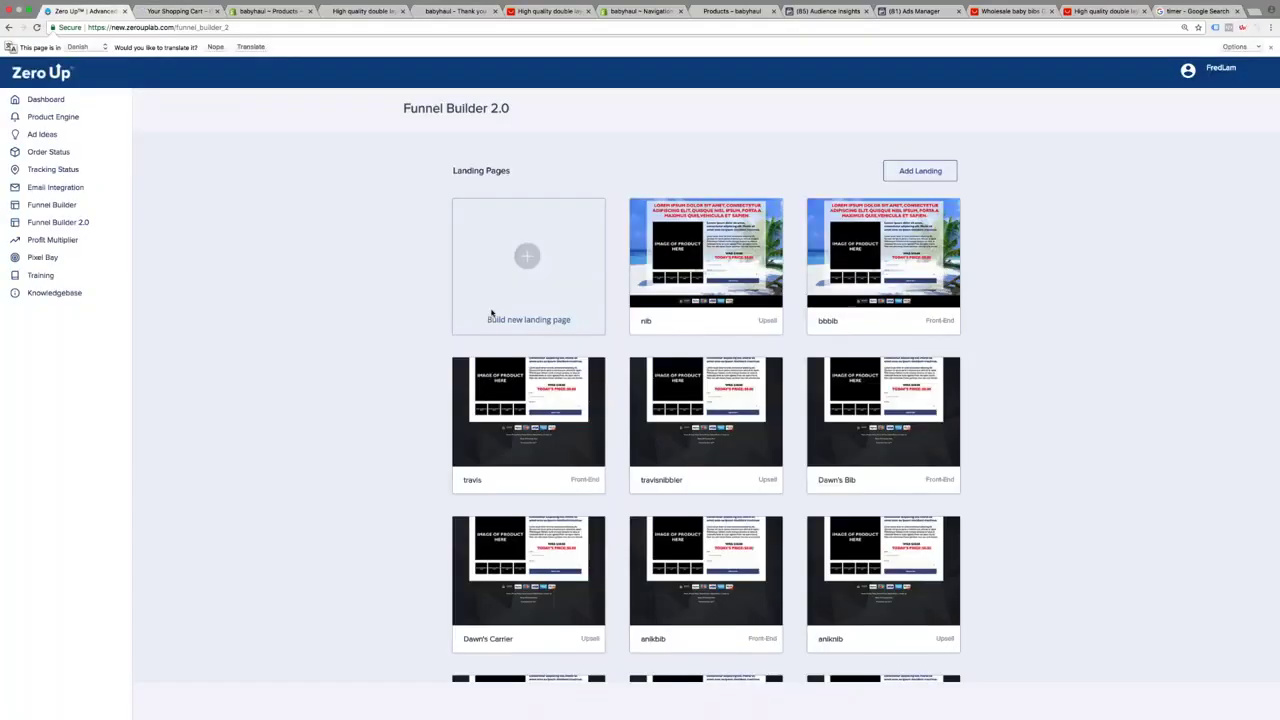
pyautogui.scroll(-10, 491, 313)
pyautogui.click(491, 230)
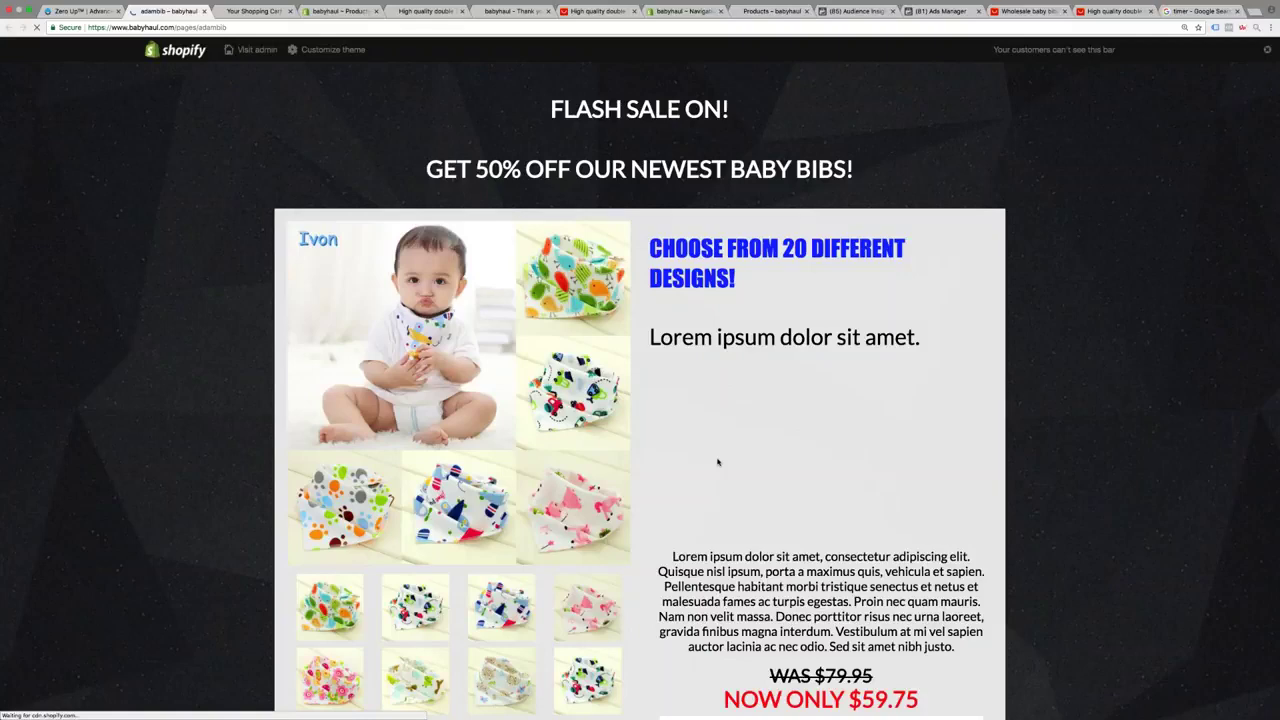
pyautogui.scroll(-5, 717, 461)
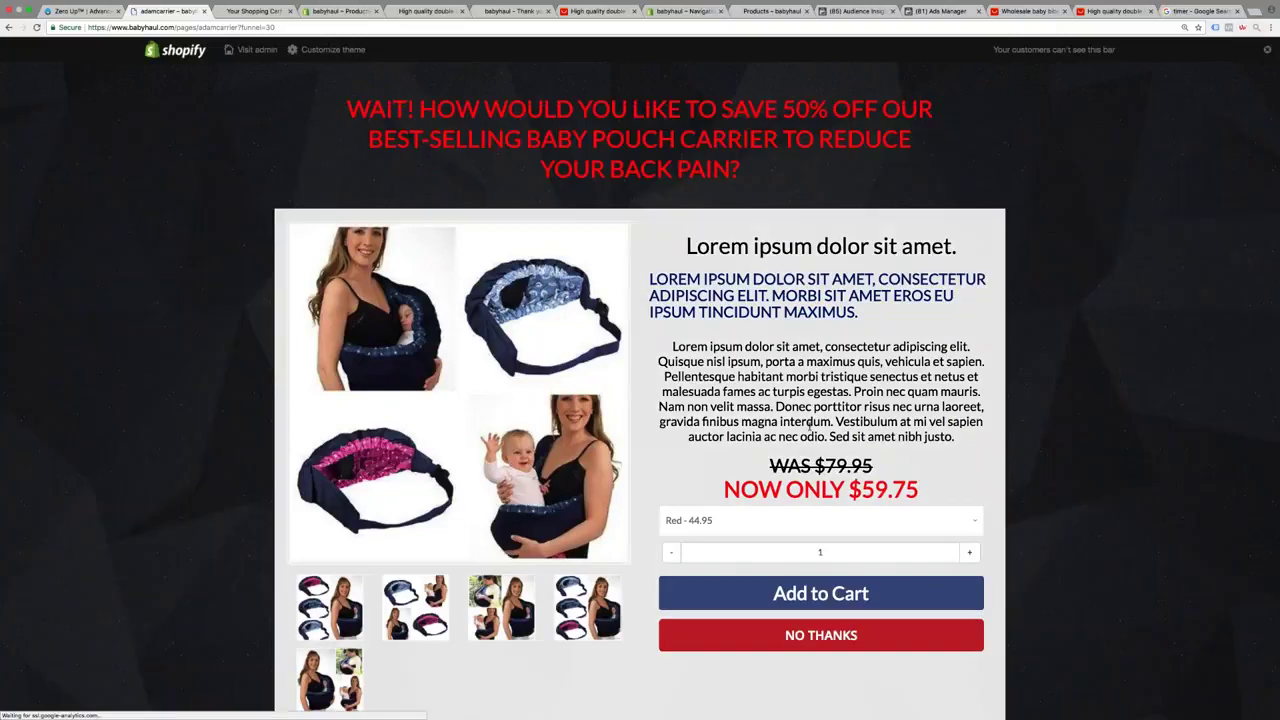
pyautogui.click(820, 593)
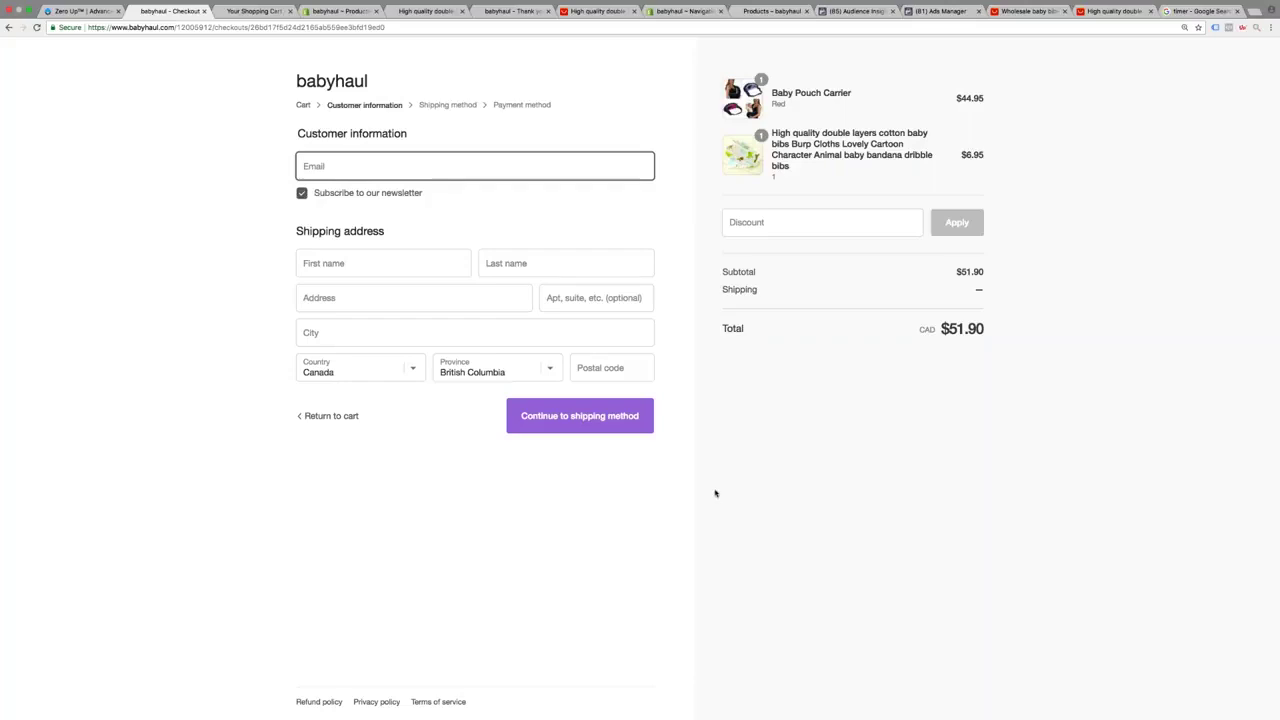
pyautogui.click(80, 11)
pyautogui.click(49, 152)
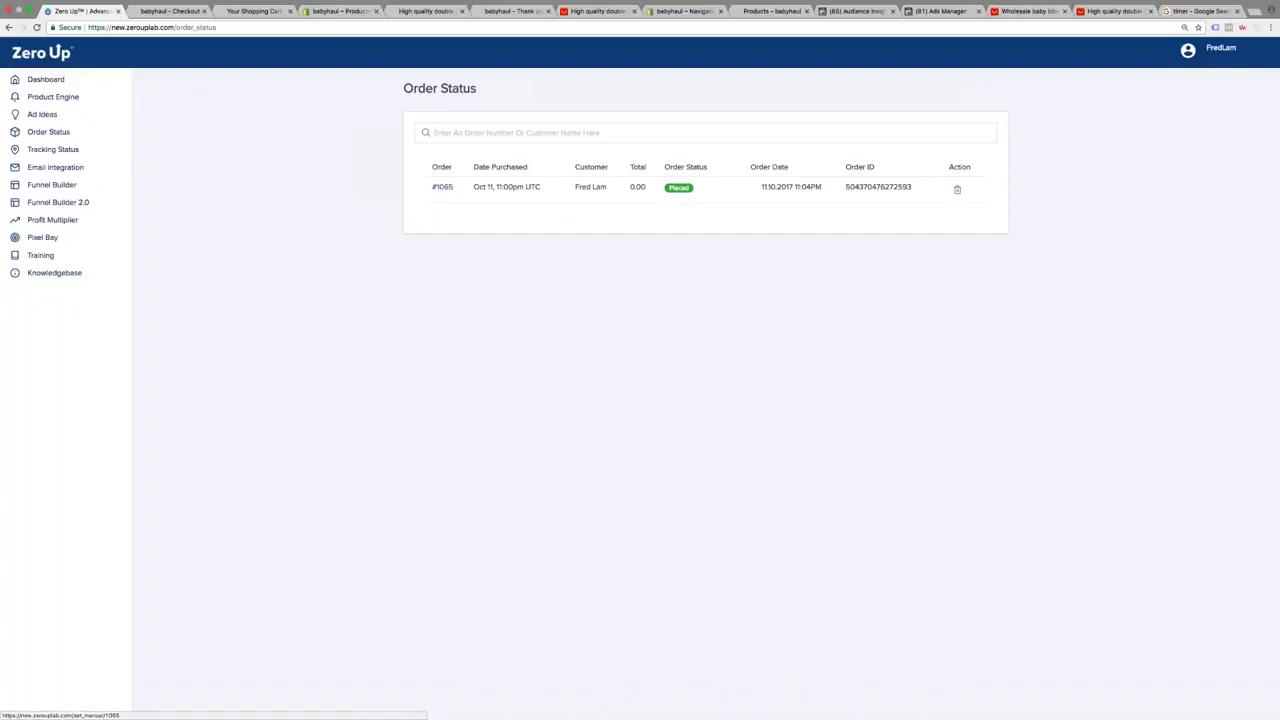
# Sign in to AliExpress with the account password
pyautogui.click(1017, 14)
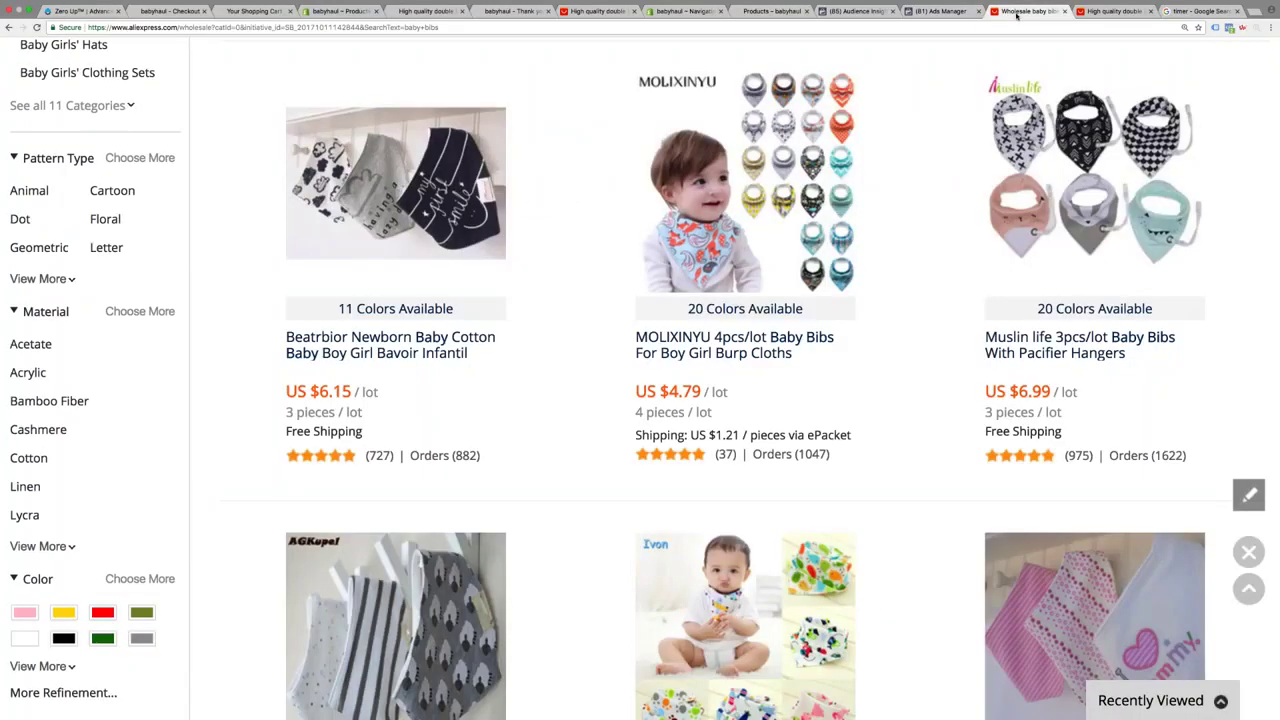
pyautogui.scroll(10, 1100, 200)
pyautogui.moveTo(1166, 120)
pyautogui.click(1140, 206)
pyautogui.write('*********')
pyautogui.press('Return')
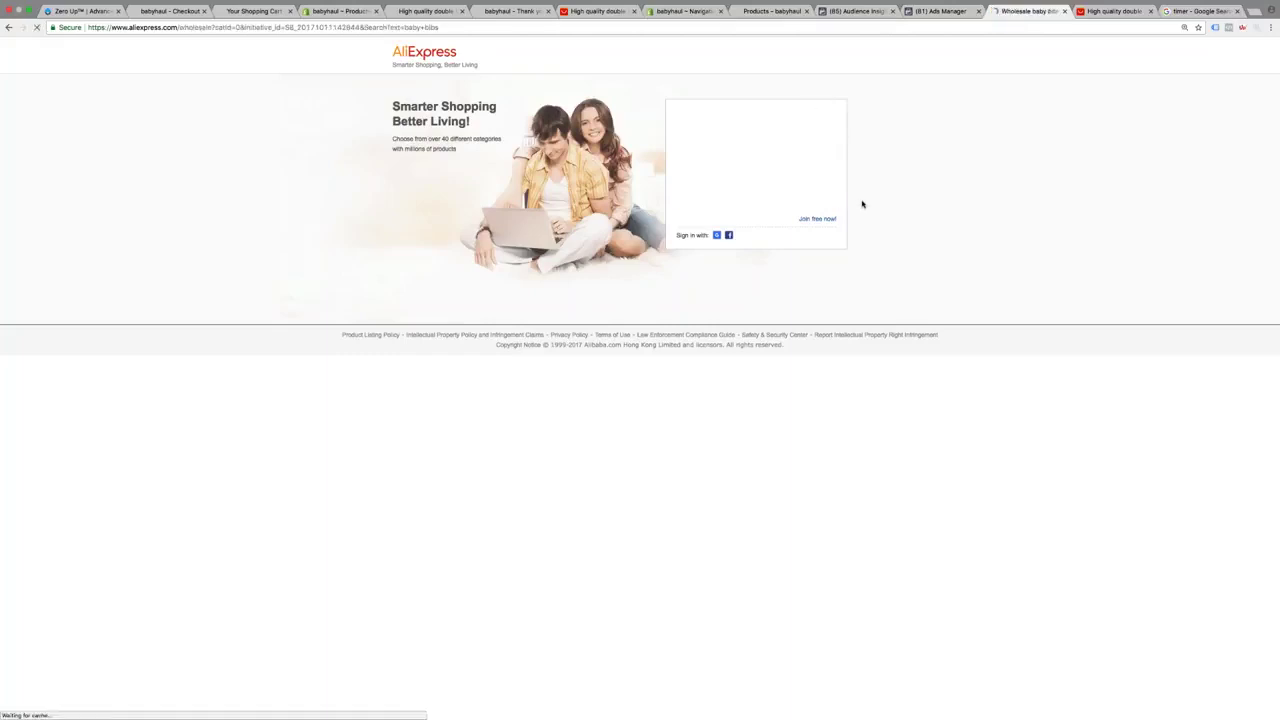
# Open the details of the newest baby bib order from My Orders
pyautogui.moveTo(1180, 117)
pyautogui.click(1027, 291)
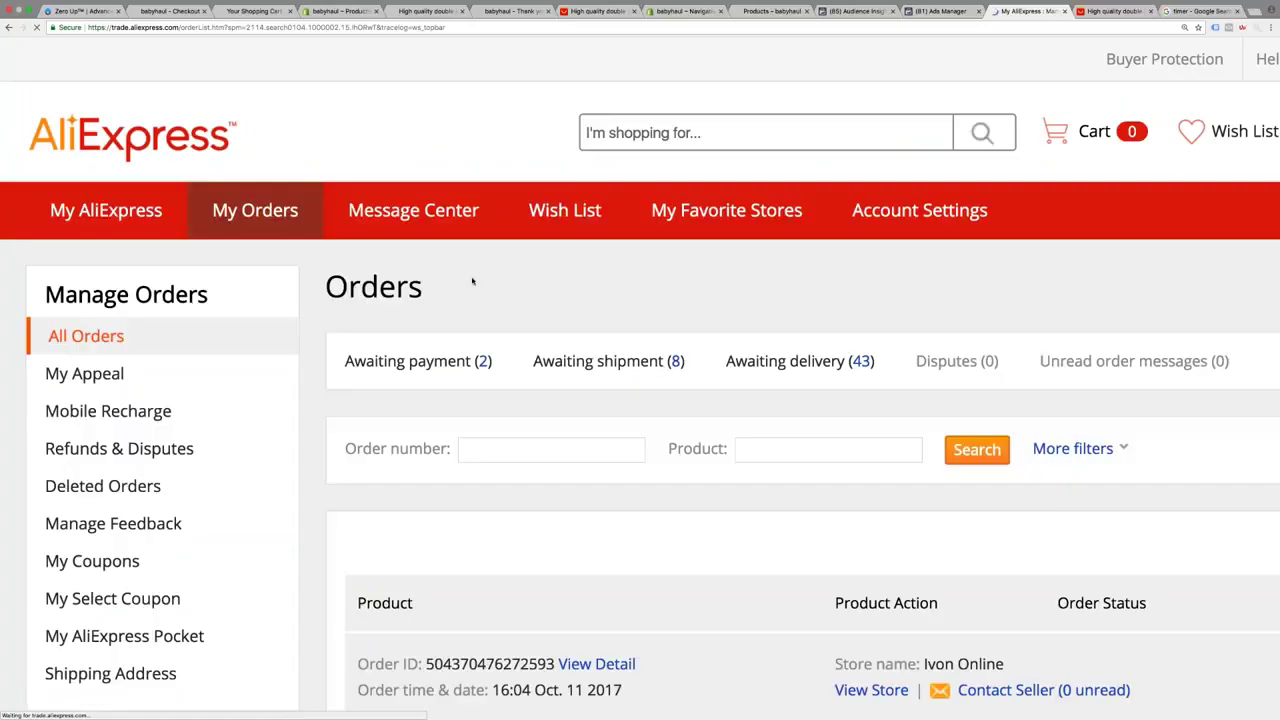
pyautogui.scroll(-2, 476, 283)
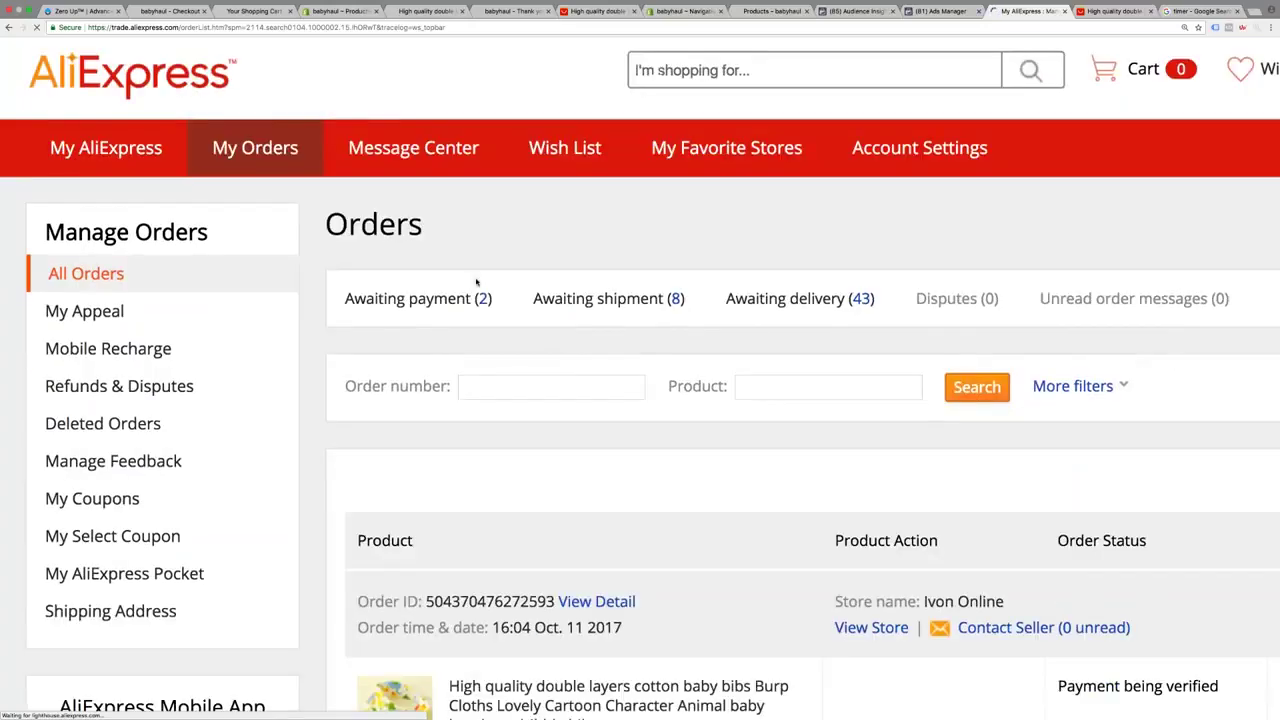
pyautogui.click(606, 483)
# Review the $0.75 order's Payment being verified status and the babyhaul sender-name comment
pyautogui.scroll(-3, 606, 483)
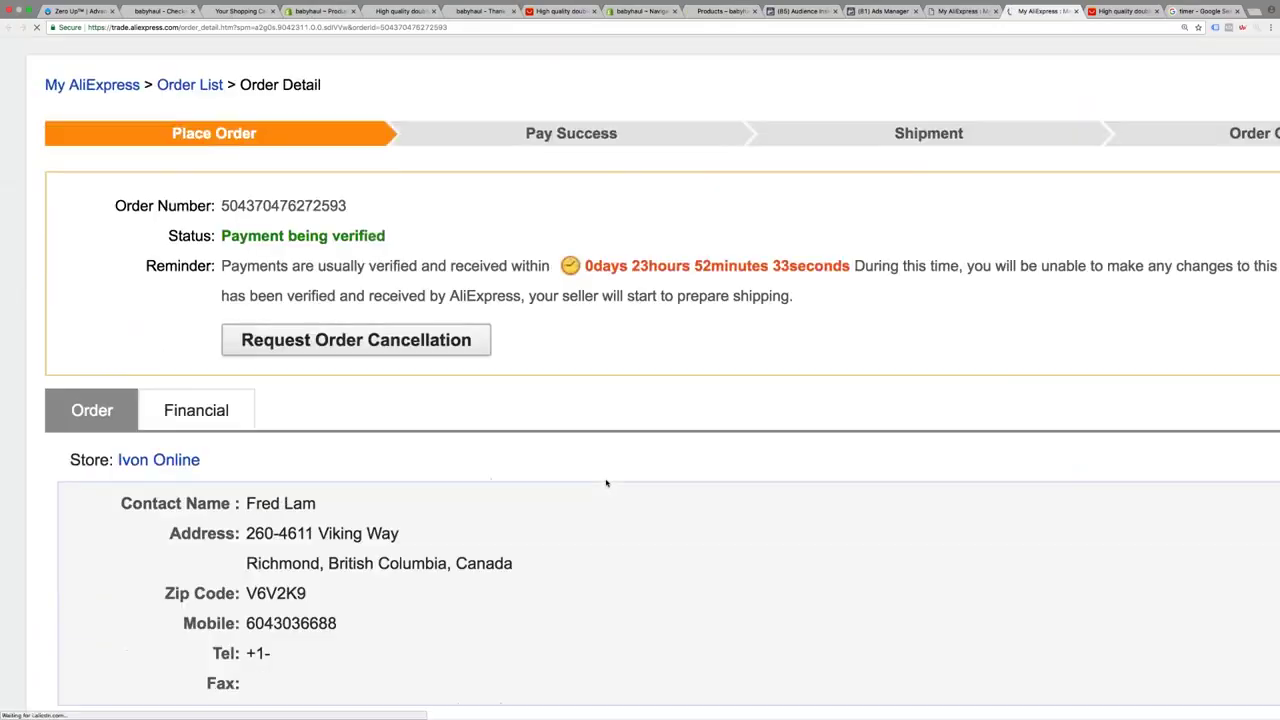
pyautogui.scroll(-3, 606, 483)
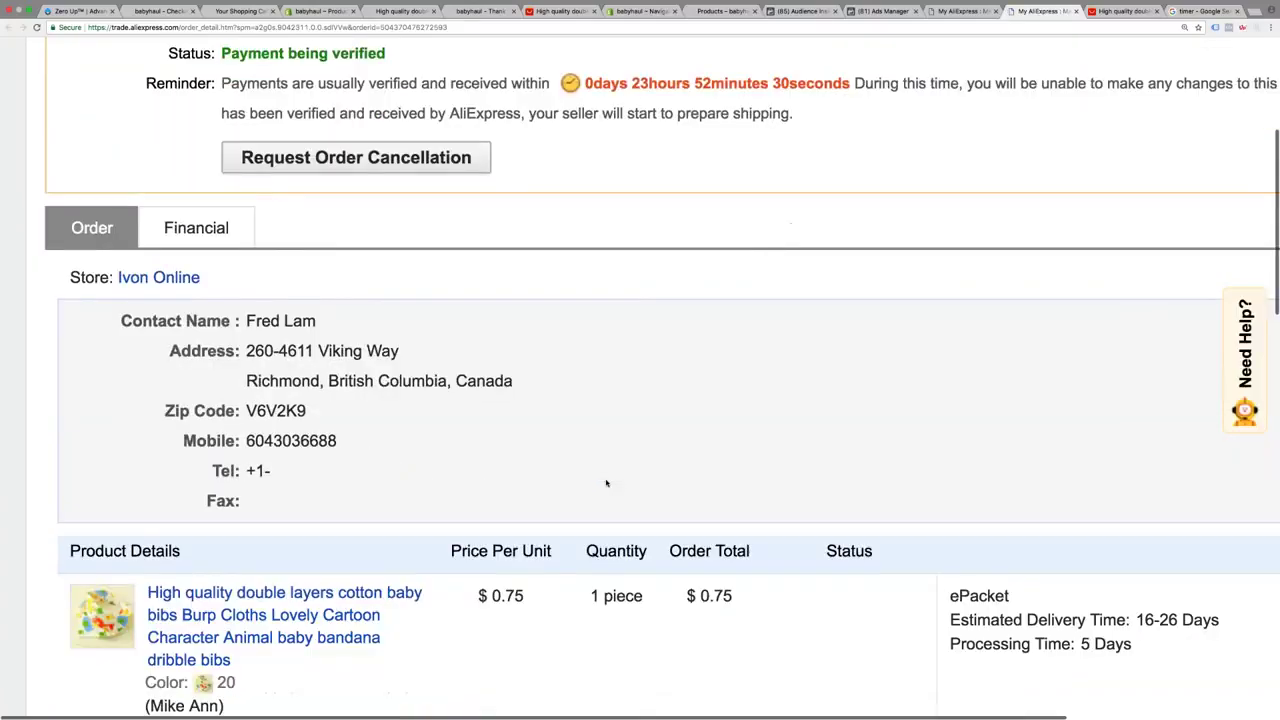
pyautogui.scroll(-5, 606, 483)
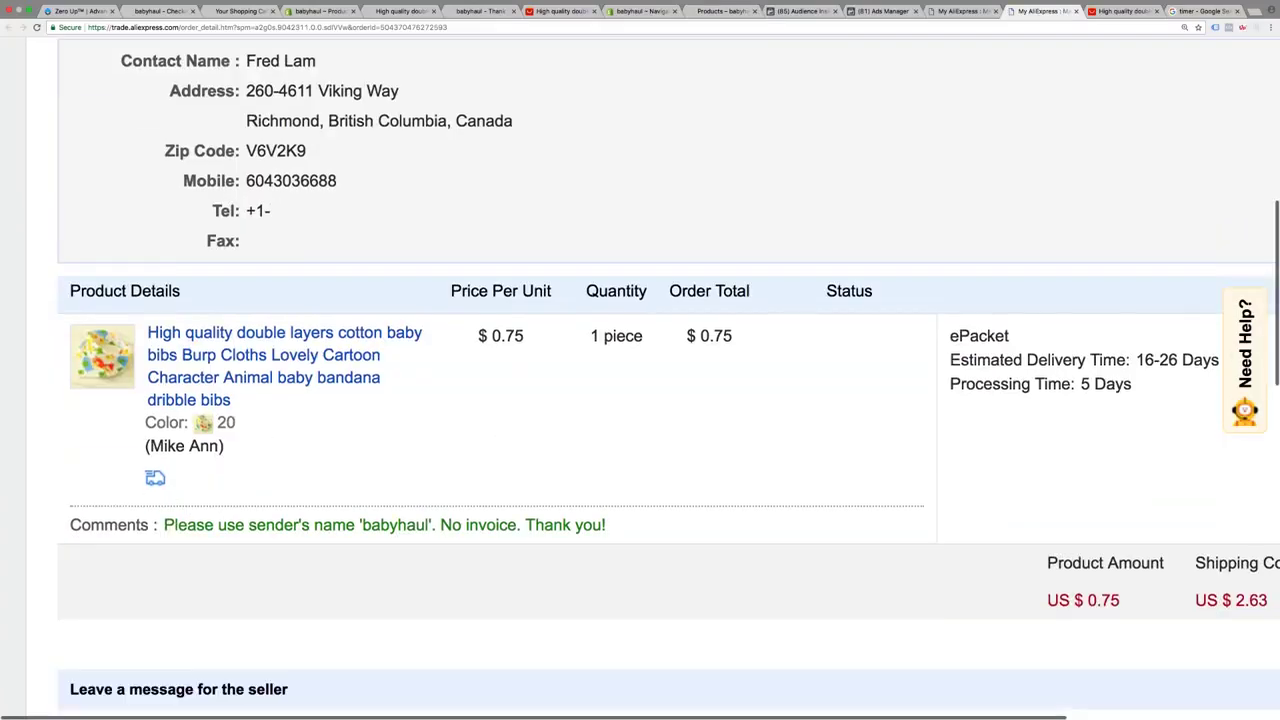
pyautogui.scroll(10, 640, 400)
pyautogui.scroll(3, 640, 400)
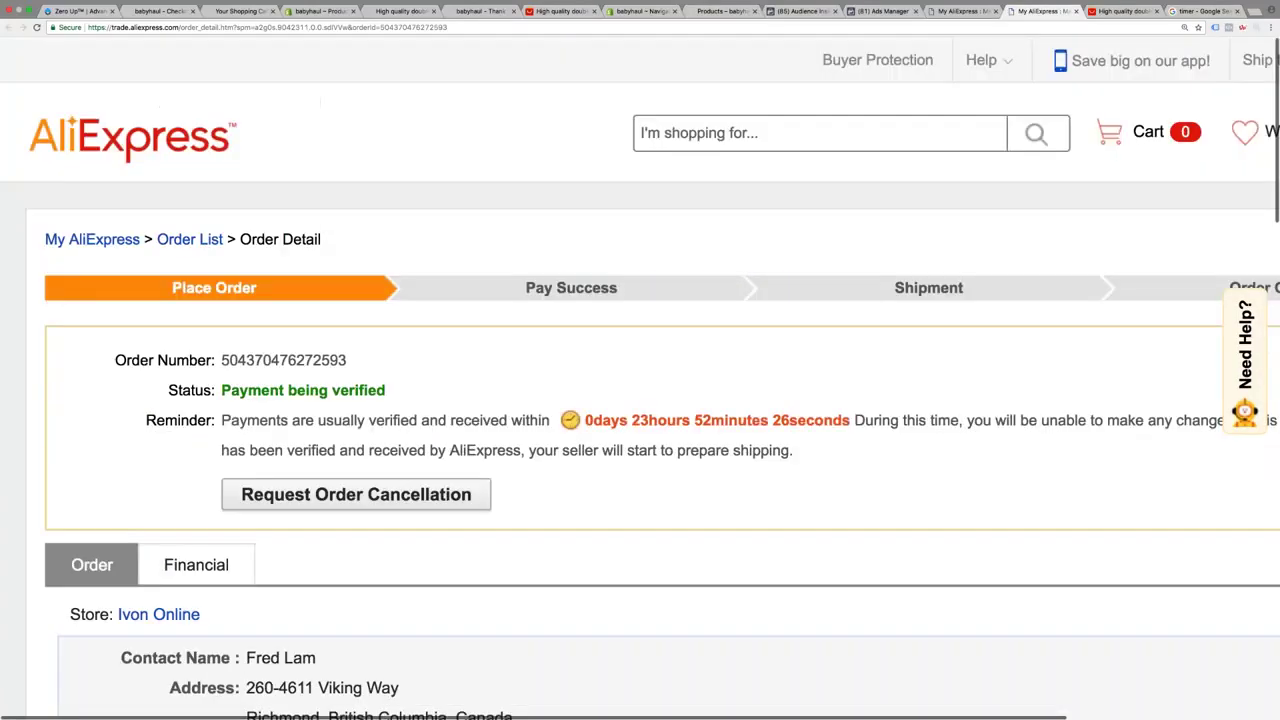
pyautogui.scroll(-11, 640, 400)
pyautogui.doubleClick(395, 528)
pyautogui.scroll(1, 476, 501)
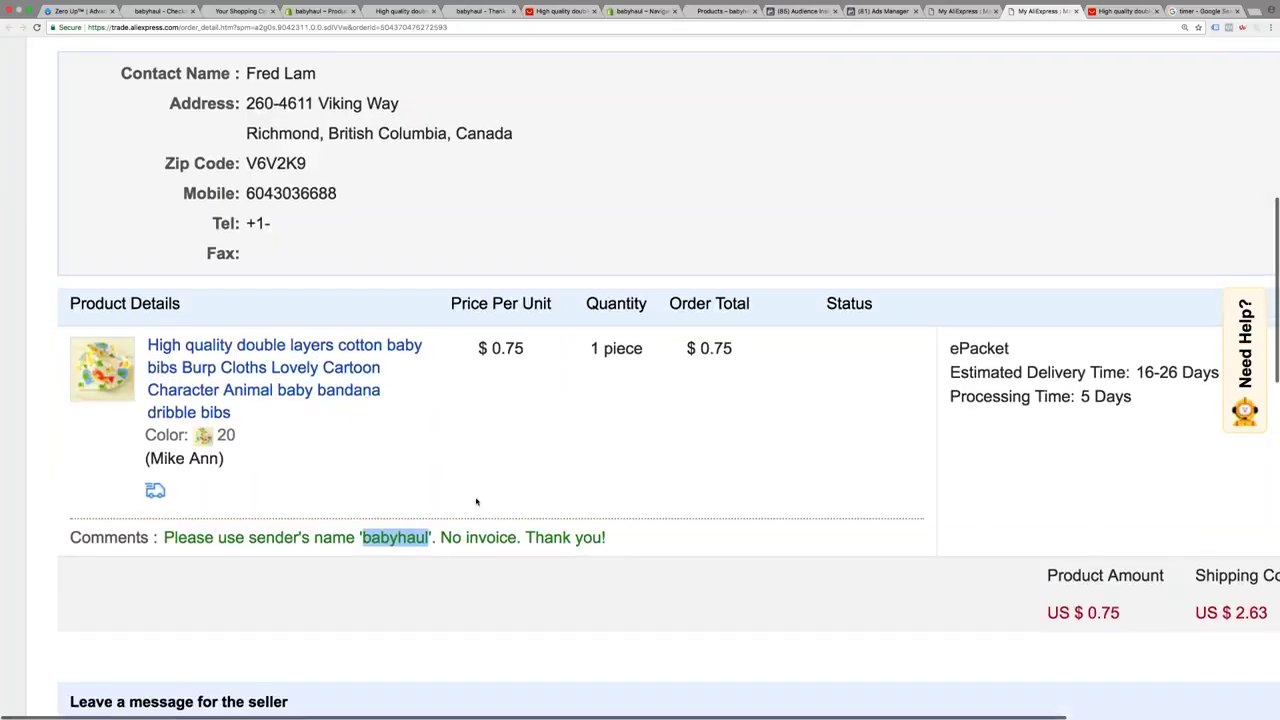
pyautogui.scroll(8, 476, 501)
pyautogui.scroll(4, 751, 521)
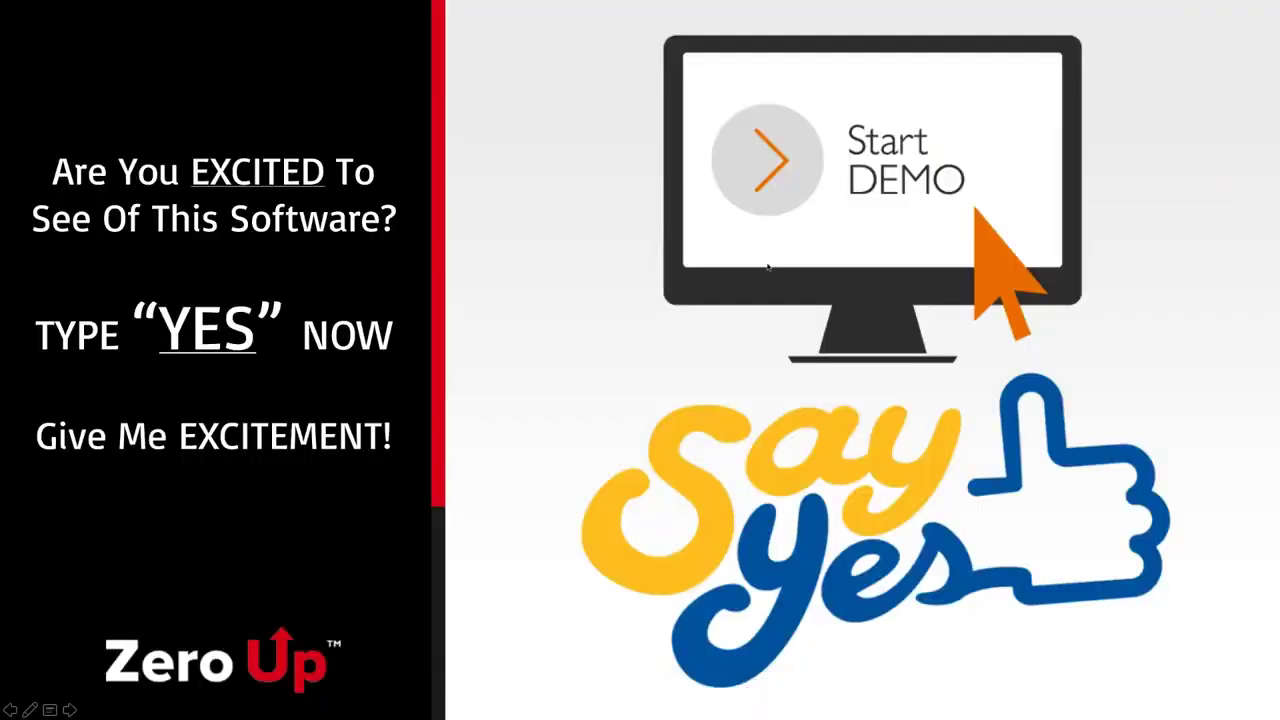
# Advance the slideshow past "Let Me Ask You A Question..." and settle on the OMG! Patrick slide
pyautogui.click(767, 266)
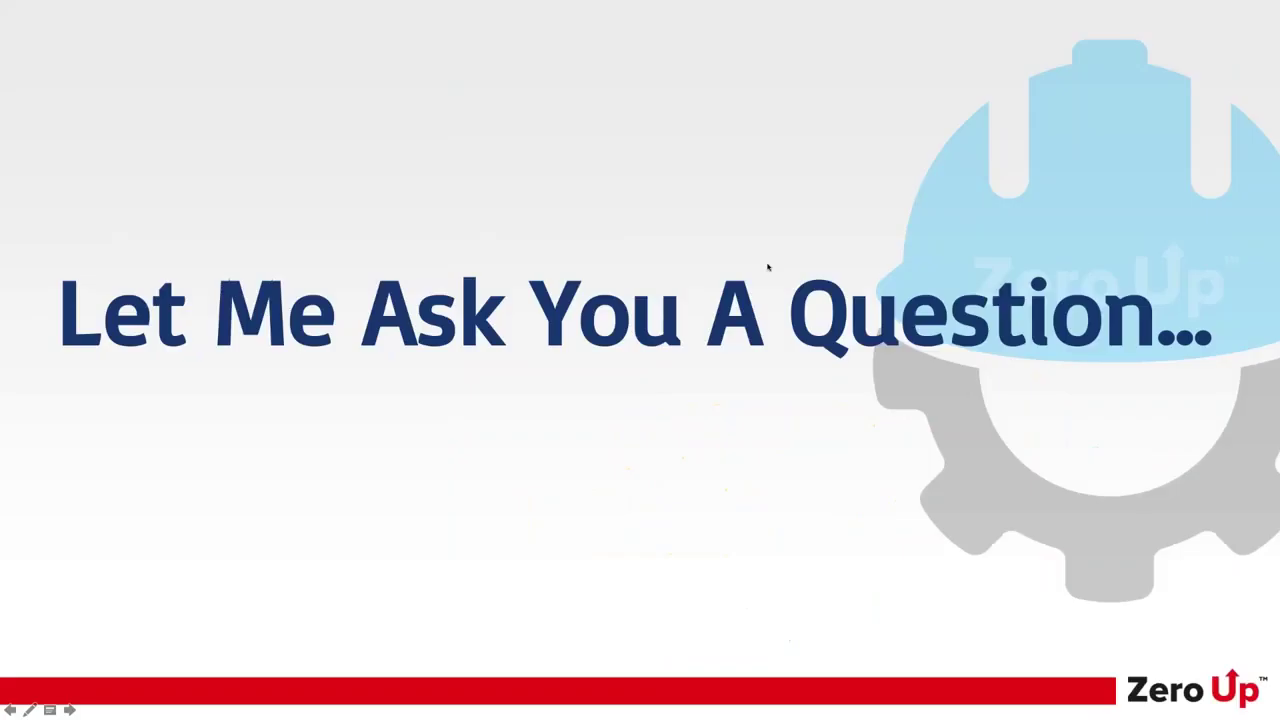
pyautogui.click(768, 266)
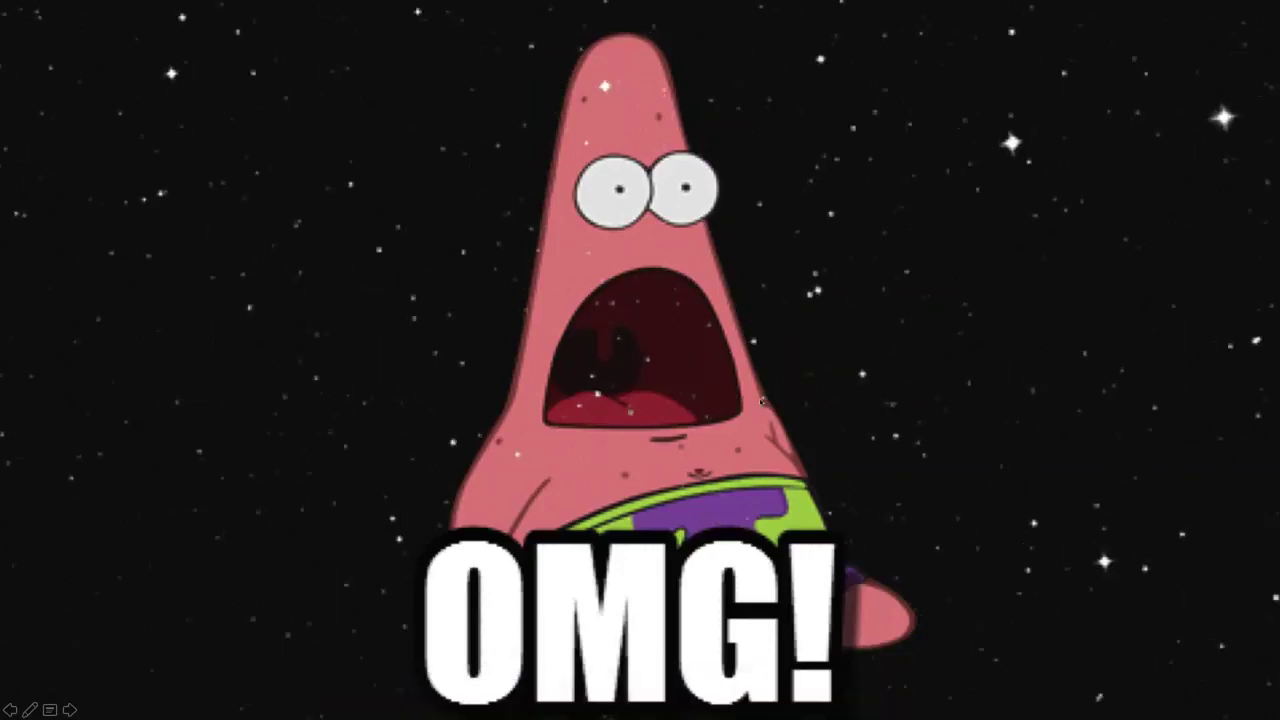
pyautogui.press('Right')
pyautogui.press('Left')
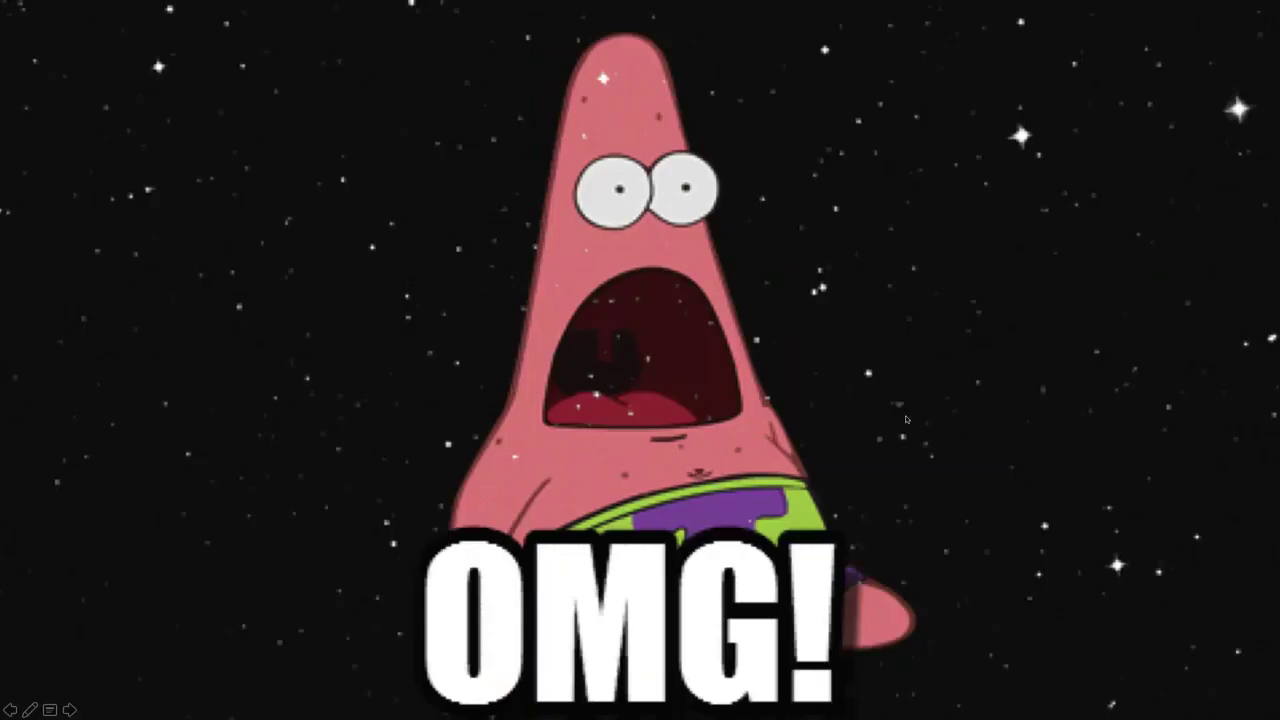